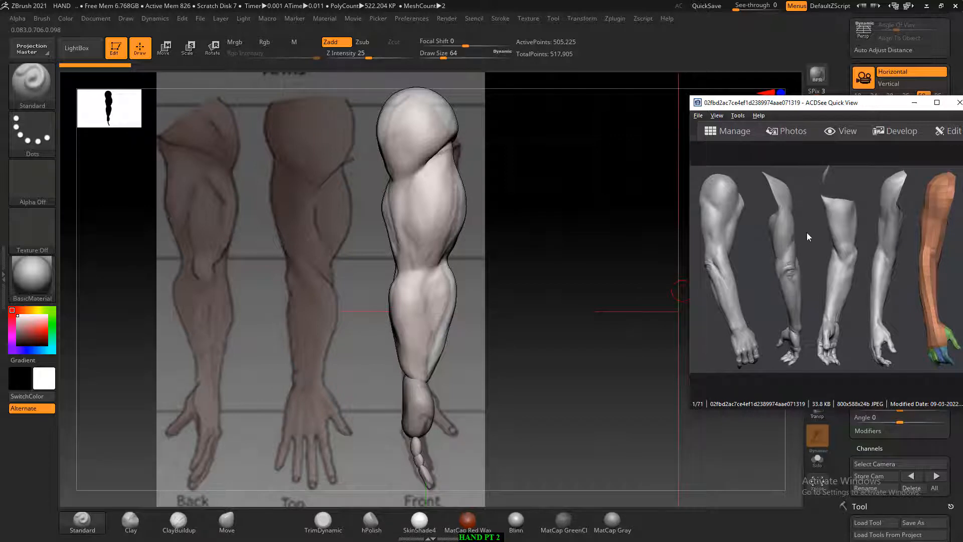
- Browse the reference pictures to the grey four-view arm sculpt elq06a4n5zx21, keeping it open beside the model
scroll(807, 234, down, 8)
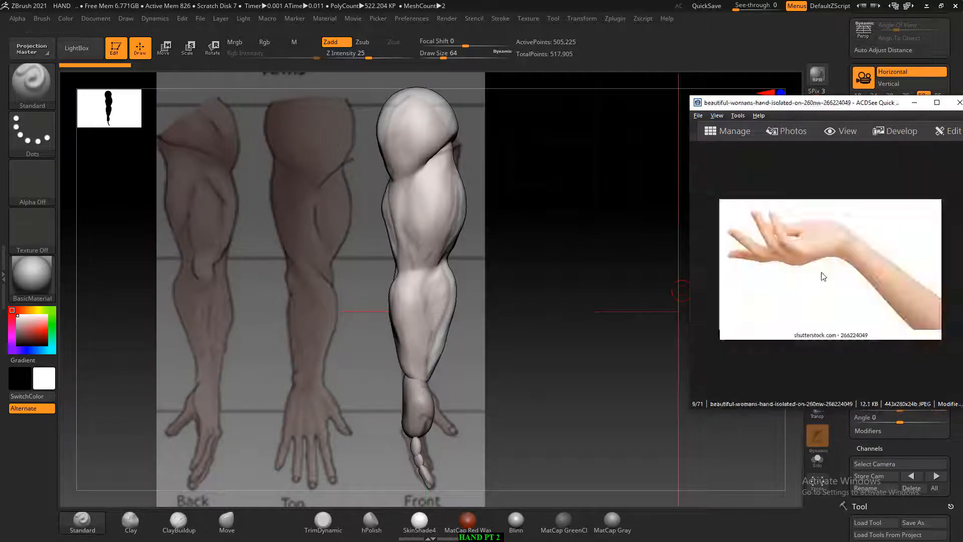
scroll(823, 276, down, 5)
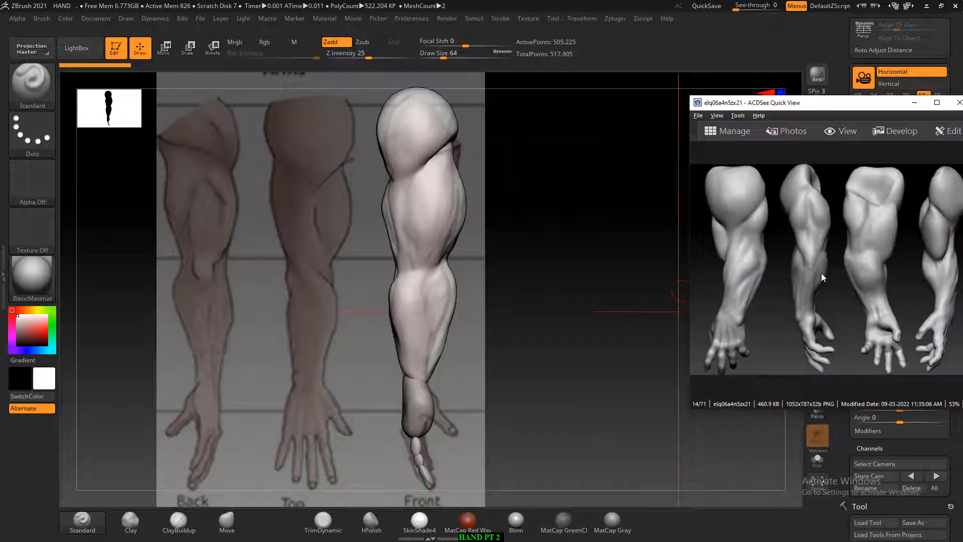
click(570, 292)
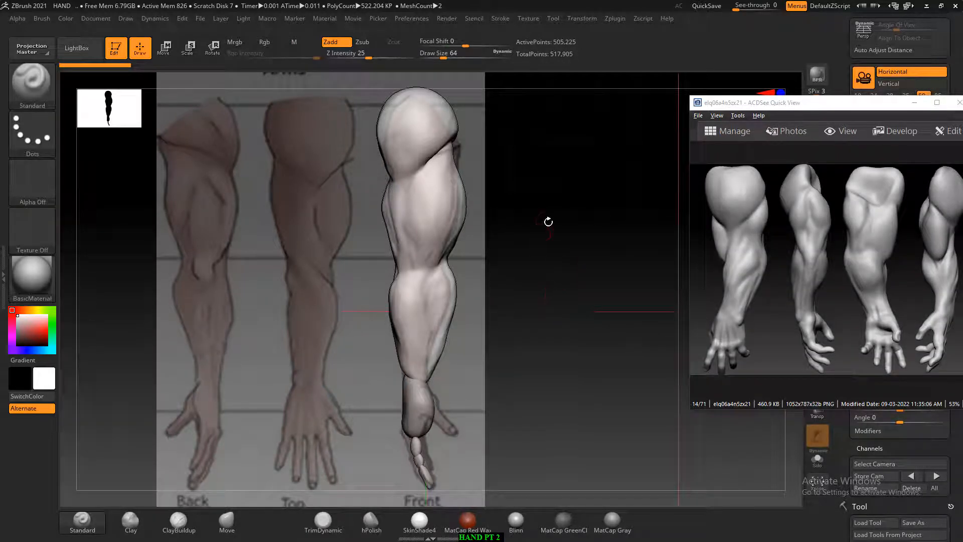
- Reshape the shoulder and upper-arm outline to the front arm reference using the Move brush at draw size 260
click(226, 521)
mouse_move(458, 361)
ctrl+right_down()
mouse_move(602, 280)
mouse_move(593, 308)
mouse_move(576, 270)
ctrl+right_up()
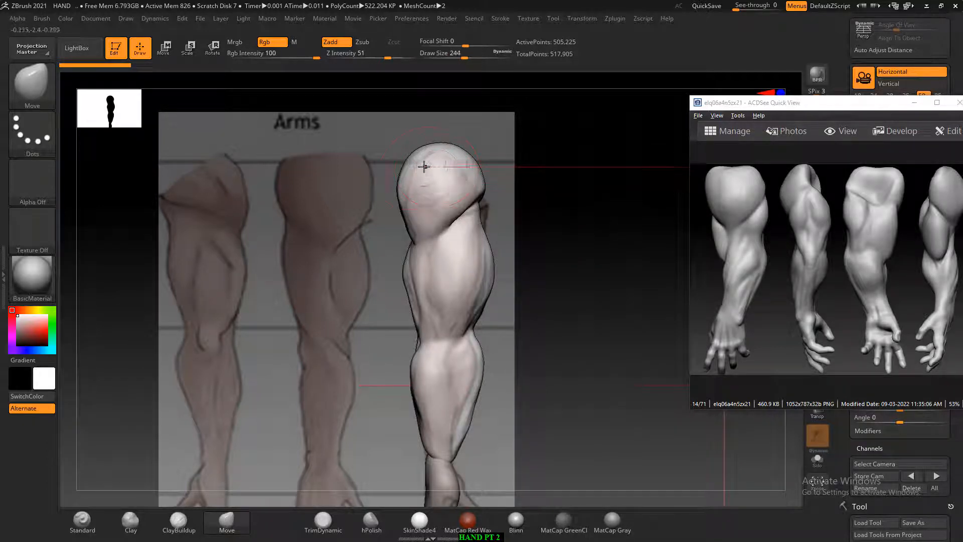
key(bracketright)
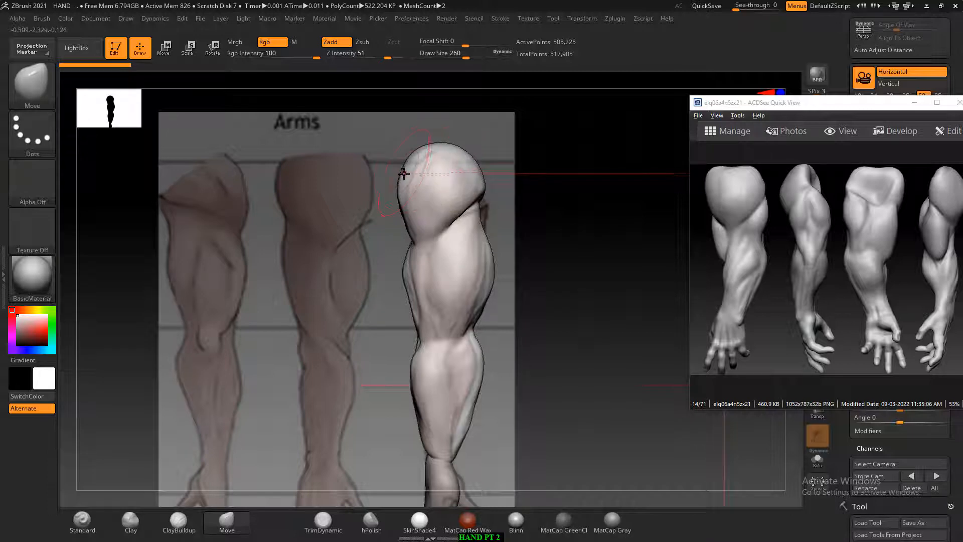
mouse_move(411, 172)
mouse_down()
mouse_move(417, 163)
mouse_move(412, 194)
mouse_up()
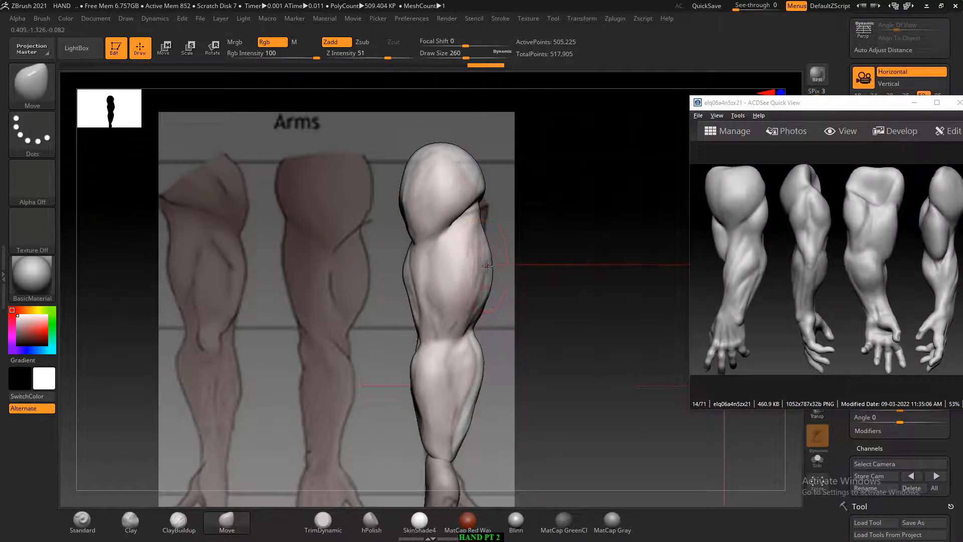
drag(489, 293, 486, 291)
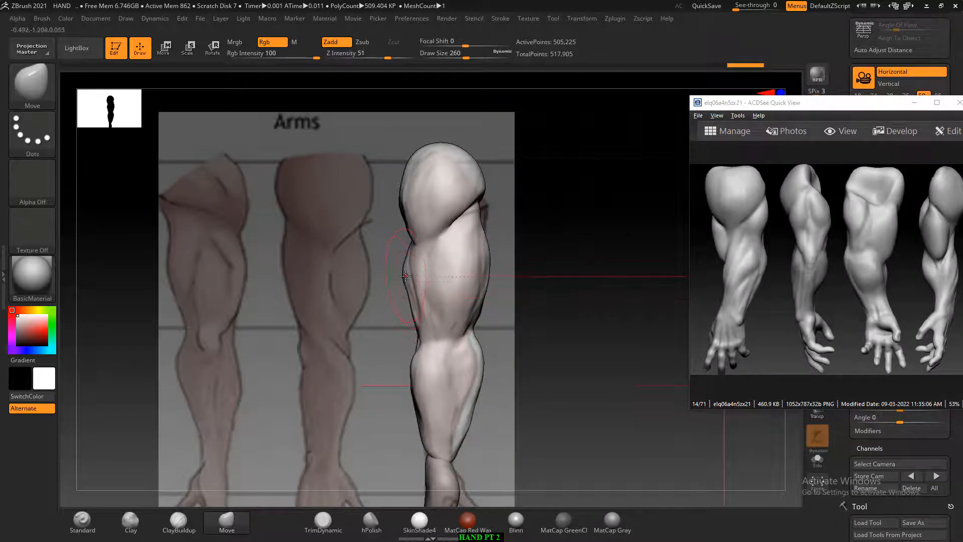
drag(404, 279, 407, 280)
- Pull both sides of the upper forearm inward with the Move brush to slim its outline in the front view
drag(480, 351, 477, 367)
mouse_move(478, 401)
mouse_down()
mouse_move(461, 422)
mouse_move(488, 393)
mouse_move(576, 368)
mouse_move(500, 362)
mouse_move(467, 395)
mouse_up()
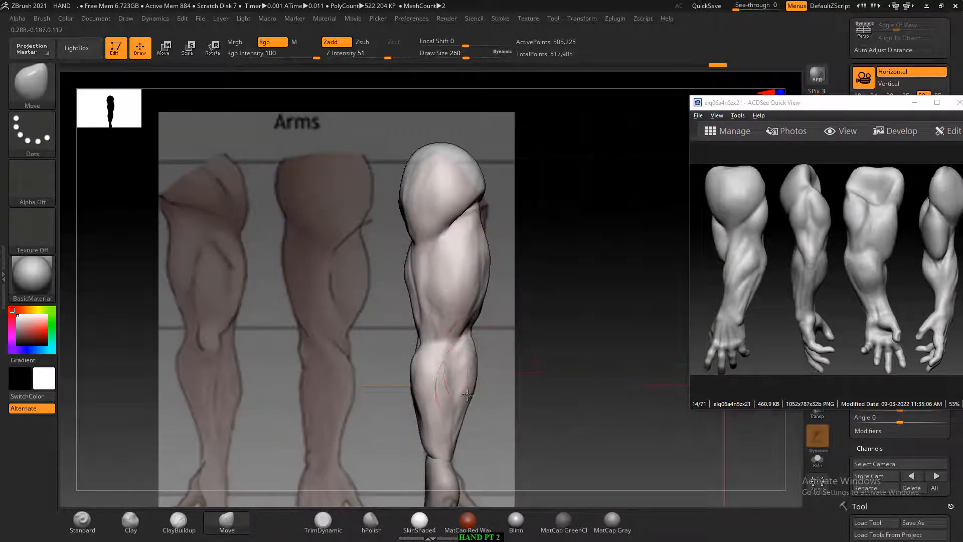
drag(411, 370, 430, 366)
- Hide the floor grid with its arm reference planes and reposition the floating reference picture beside the sculpt
drag(572, 373, 611, 361)
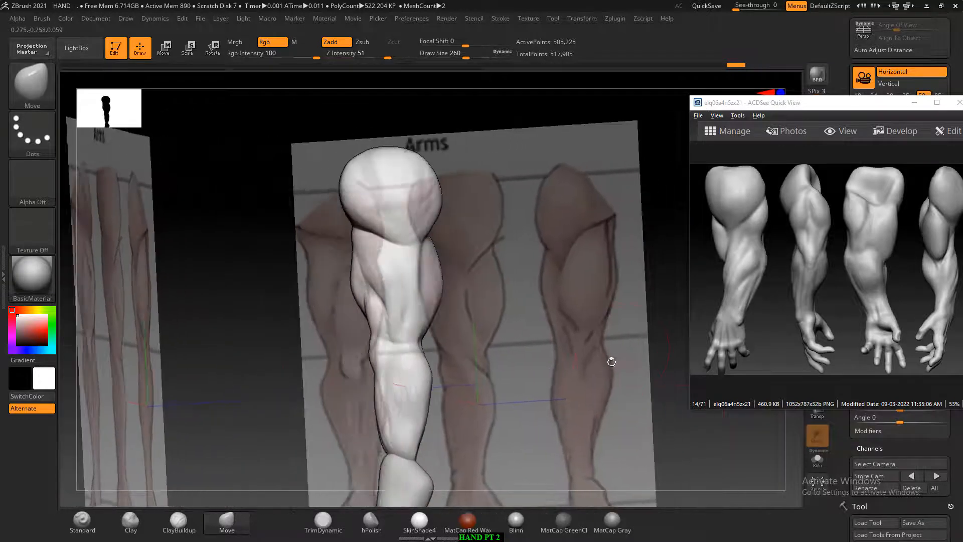
shift+drag(636, 300, 619, 321)
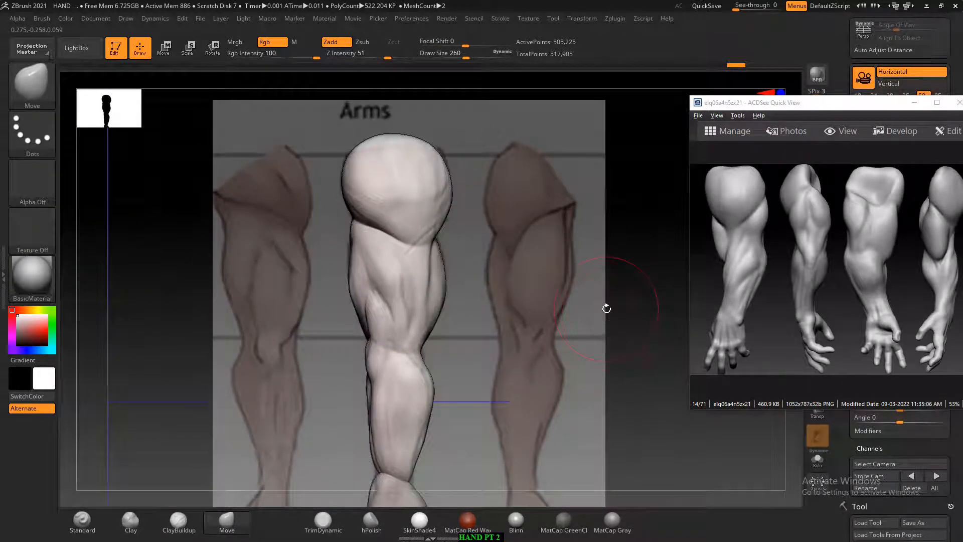
drag(779, 110, 696, 308)
click(817, 183)
drag(577, 261, 552, 307)
drag(702, 289, 709, 127)
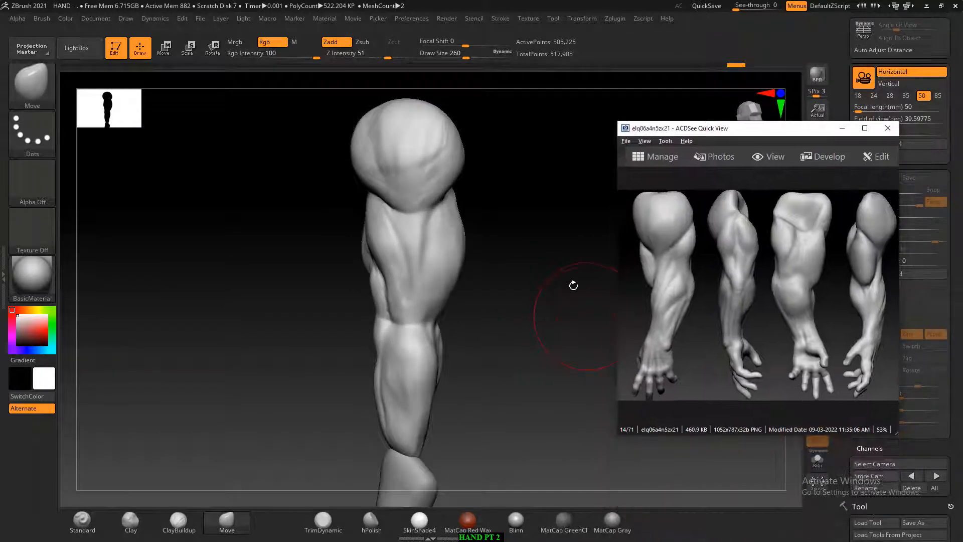
- Smooth the front and inner surfaces of the upper arm along the biceps at draw size 188
mouse_move(574, 284)
mouse_down()
mouse_move(562, 294)
mouse_move(544, 276)
mouse_move(557, 277)
mouse_move(548, 318)
mouse_move(561, 280)
mouse_move(521, 280)
mouse_move(544, 306)
mouse_move(600, 301)
mouse_move(527, 326)
mouse_move(492, 320)
mouse_move(541, 337)
mouse_move(566, 322)
mouse_move(528, 409)
mouse_up()
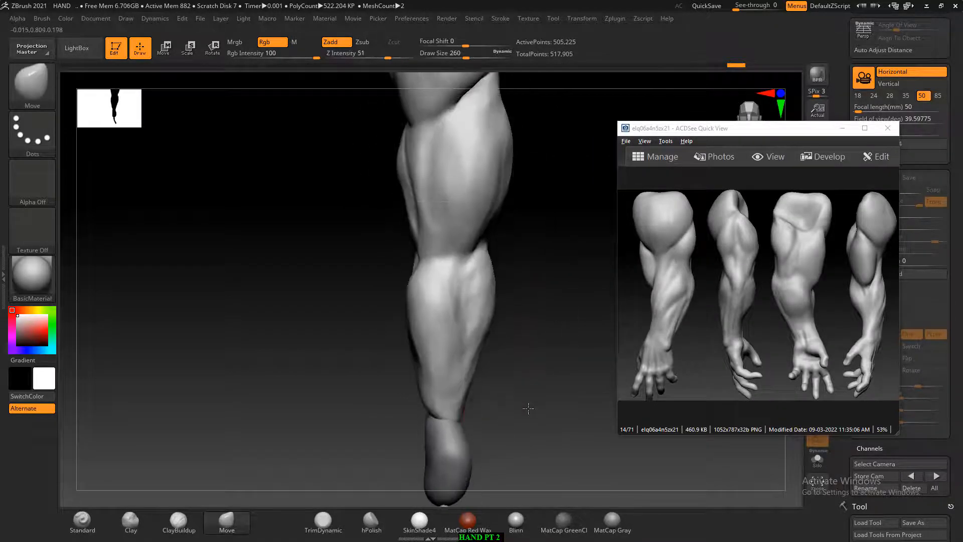
drag(551, 355, 543, 392)
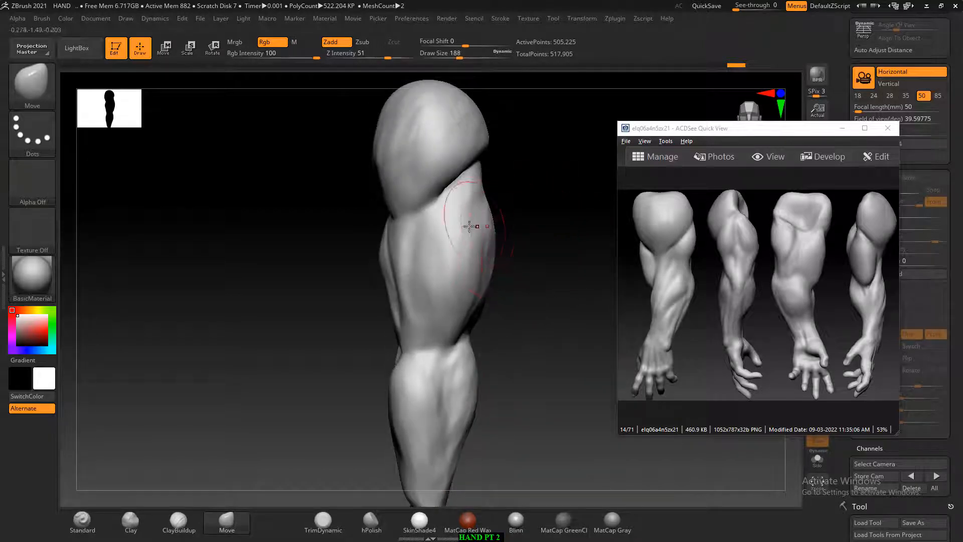
key(shift)
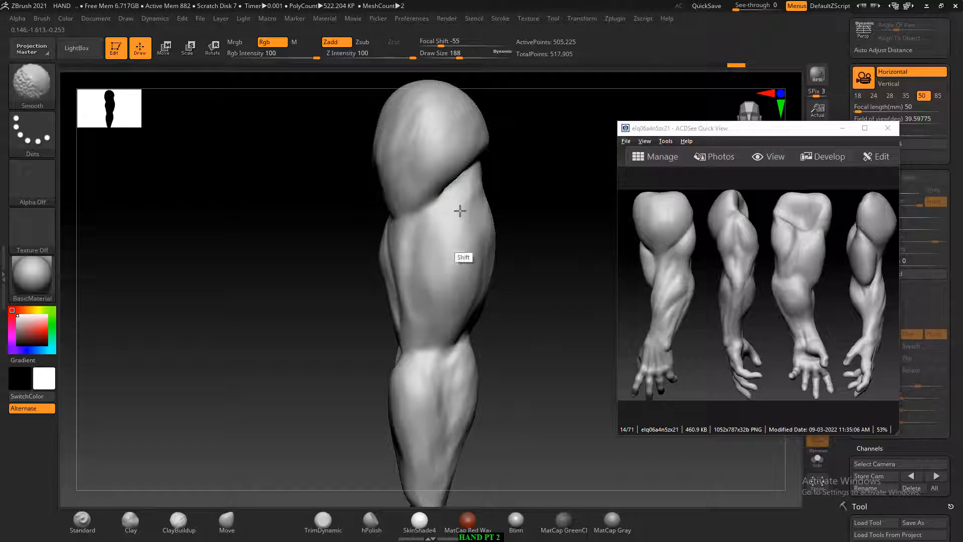
shift+drag(460, 211, 449, 299)
drag(550, 266, 525, 261)
mouse_move(491, 220)
shift+mouse_down()
mouse_move(500, 273)
mouse_move(491, 312)
shift+mouse_up()
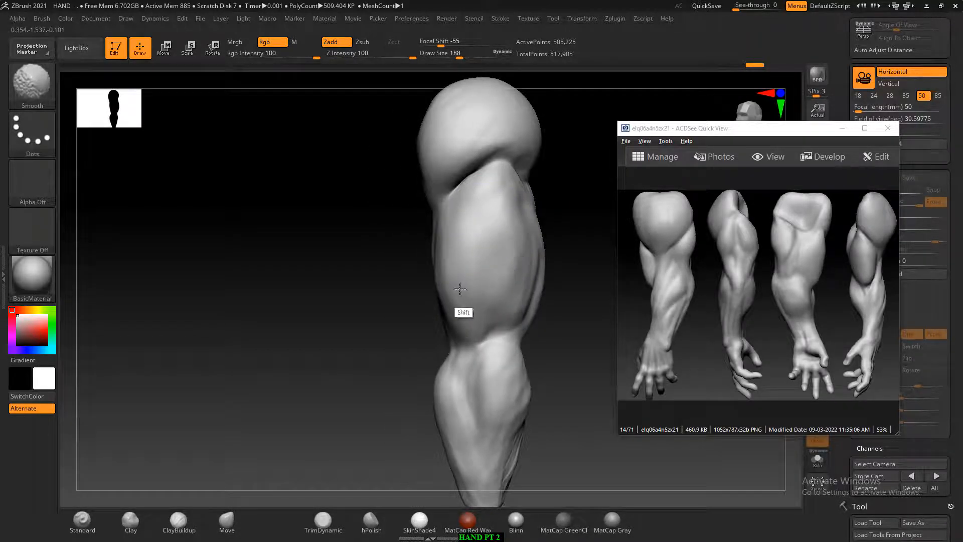
- Add clay to the back of the upper arm above the elbow using ClayBuildup at draw size 128
mouse_move(396, 303)
mouse_down()
mouse_move(367, 305)
mouse_move(381, 288)
mouse_move(337, 304)
mouse_up()
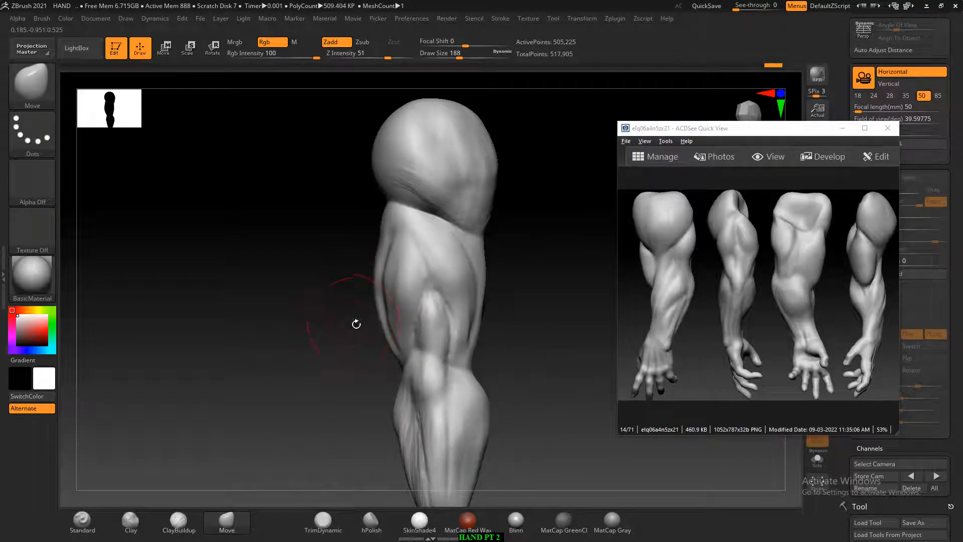
mouse_move(512, 321)
mouse_down()
mouse_move(544, 299)
mouse_move(554, 306)
mouse_up()
click(179, 520)
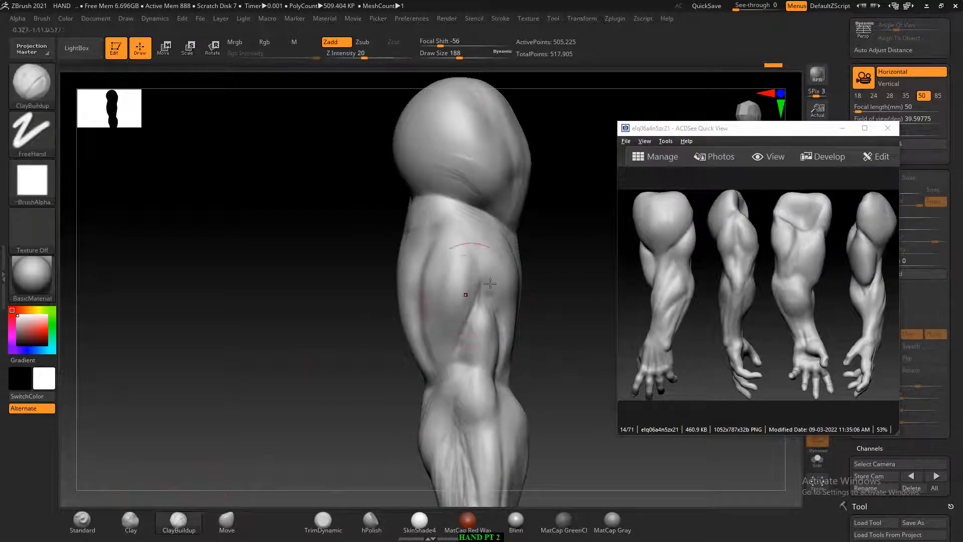
key([)
key([)
key([)
key([)
key([)
drag(483, 301, 477, 289)
- Open the arm muscle anatomy picture "images" from the ref folder, enlarge it to 200%, and return to ZBrush
key(alt+Tab)
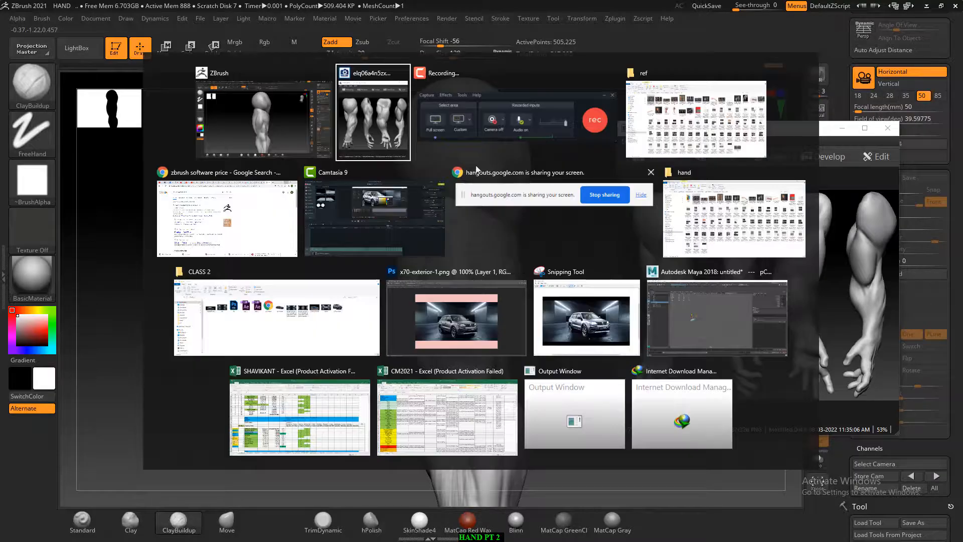
click(695, 116)
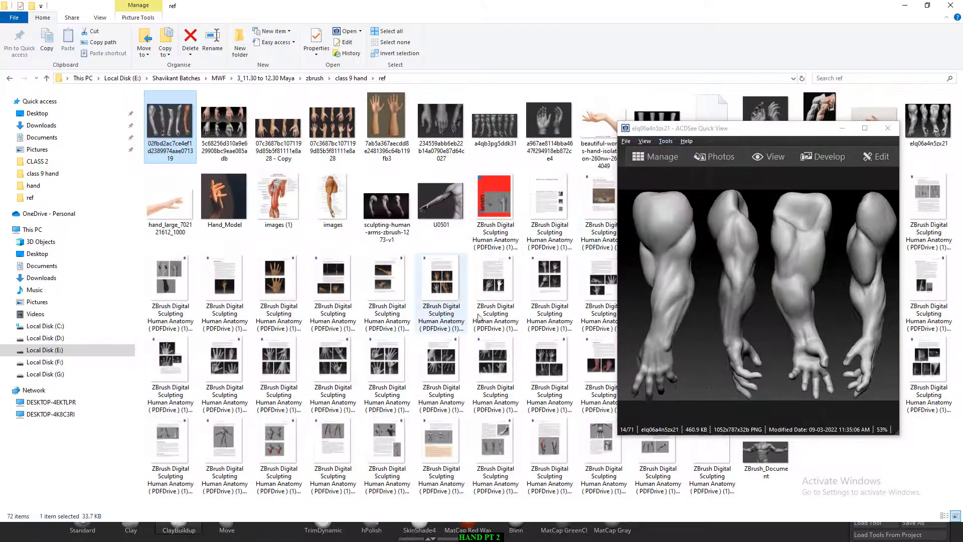
double_click(331, 203)
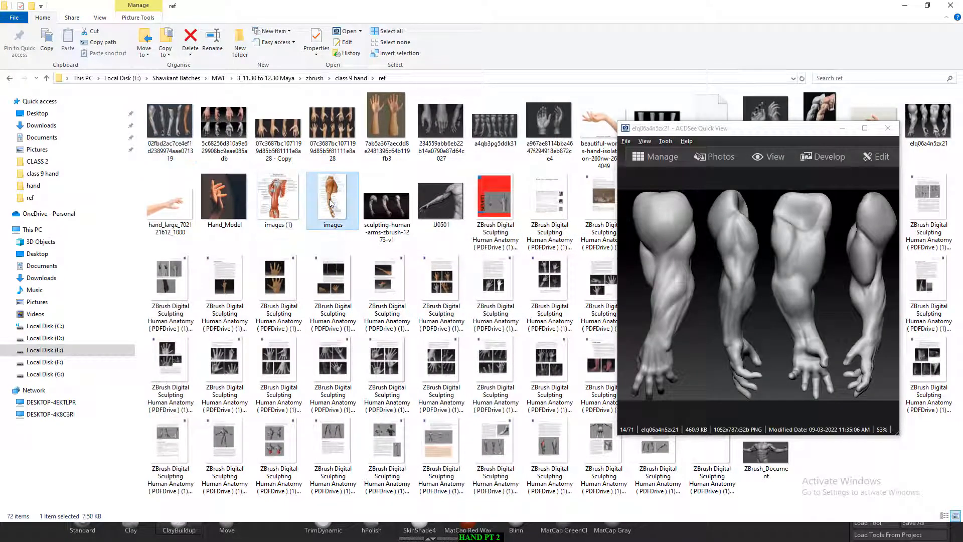
scroll(795, 290, up, 2)
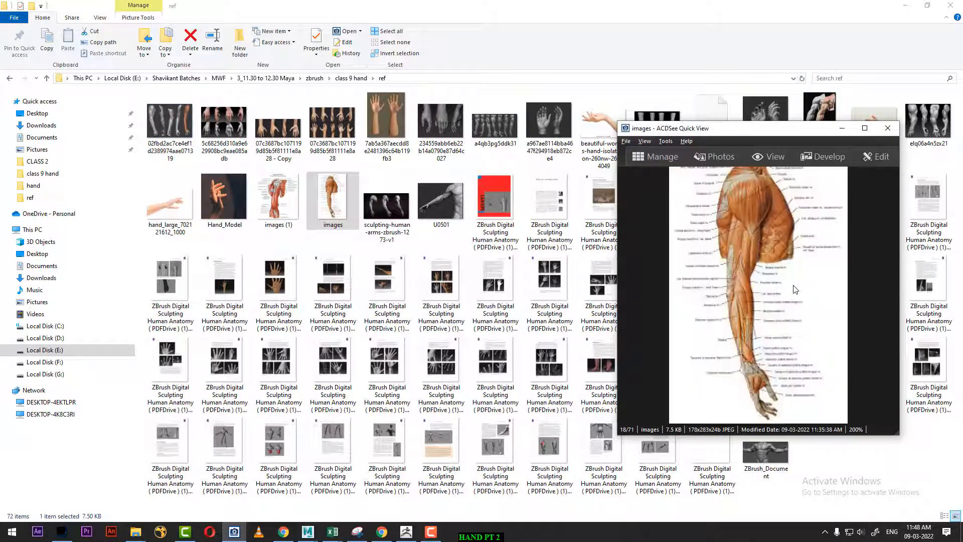
click(407, 532)
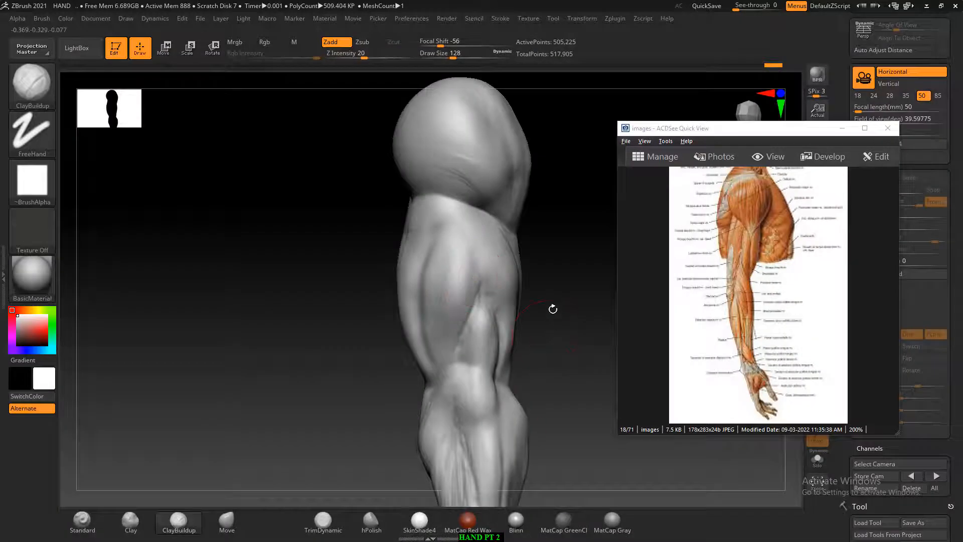
- Smooth the deltoid surface from its outer side to the front, continuing onto the upper arm just below it
mouse_move(553, 309)
mouse_down()
mouse_move(575, 299)
mouse_move(581, 369)
mouse_move(565, 379)
mouse_up()
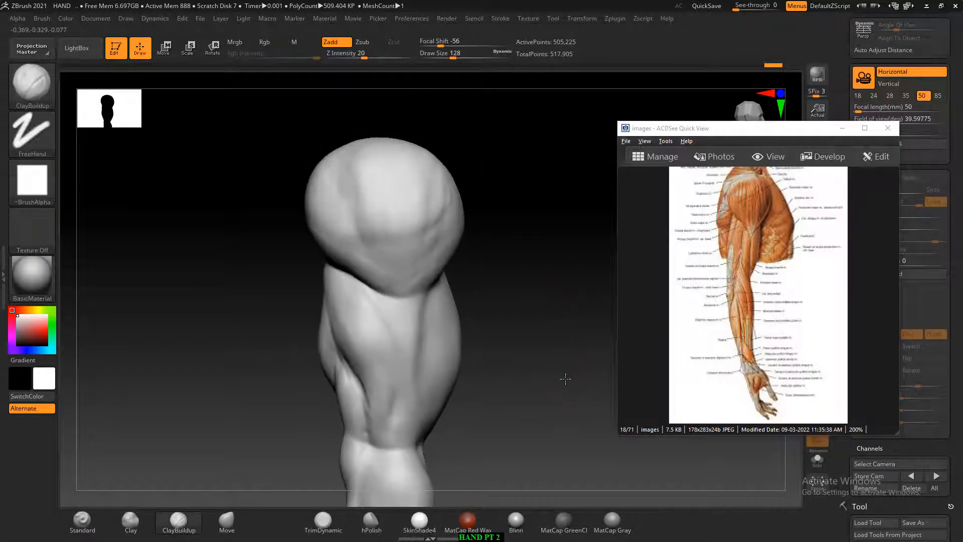
key(shift)
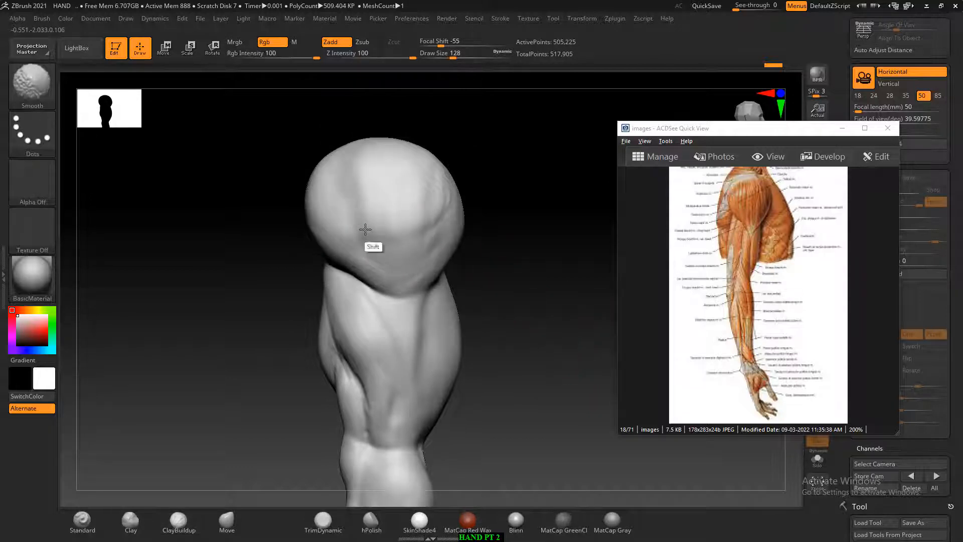
shift+drag(366, 229, 384, 236)
drag(489, 212, 544, 208)
shift+drag(452, 208, 395, 150)
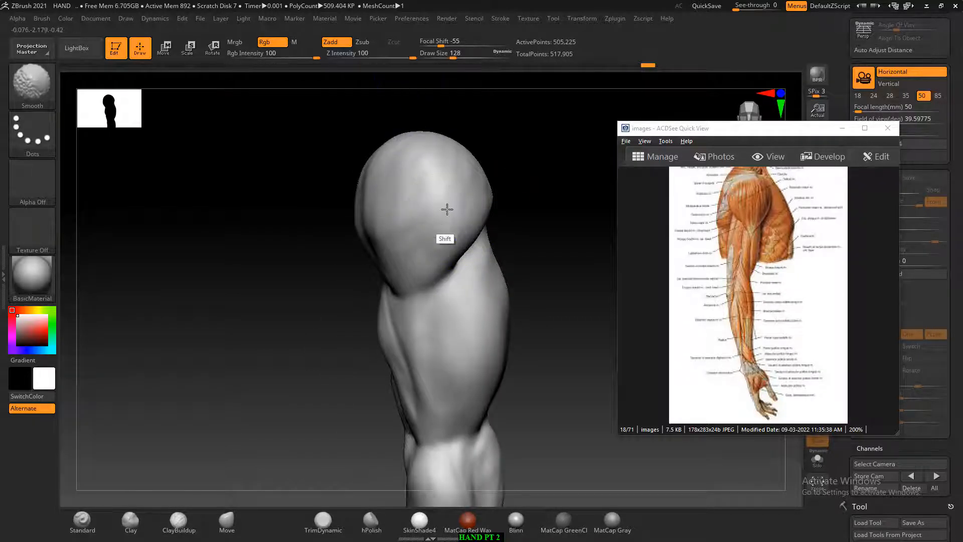
mouse_move(447, 209)
shift+mouse_down()
mouse_move(403, 171)
mouse_move(434, 146)
shift+mouse_up()
shift+drag(410, 286, 411, 329)
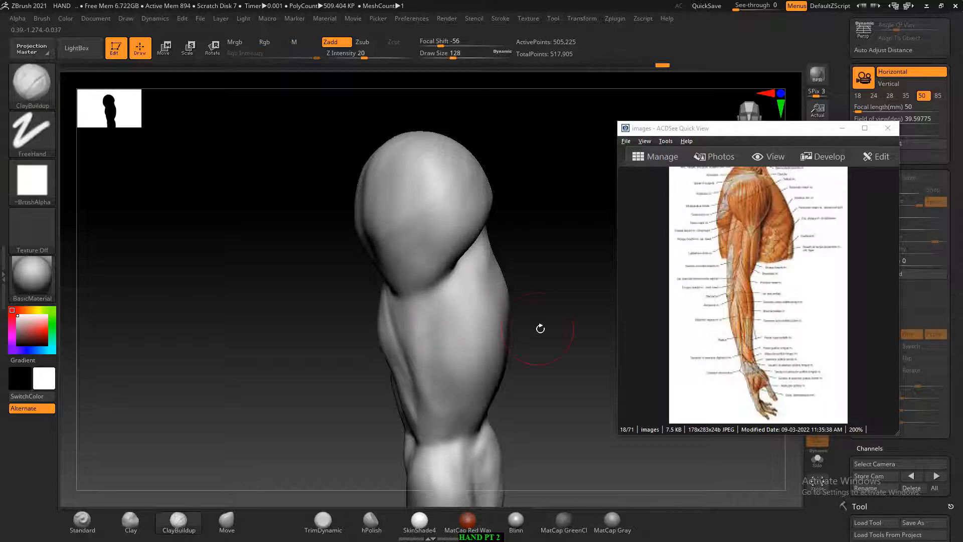
- Examine the deltoid and upper-arm muscles in the anatomy picture, leaving it enlarged to 300%
mouse_move(540, 329)
mouse_down()
mouse_move(553, 328)
mouse_move(564, 279)
mouse_up()
click(768, 275)
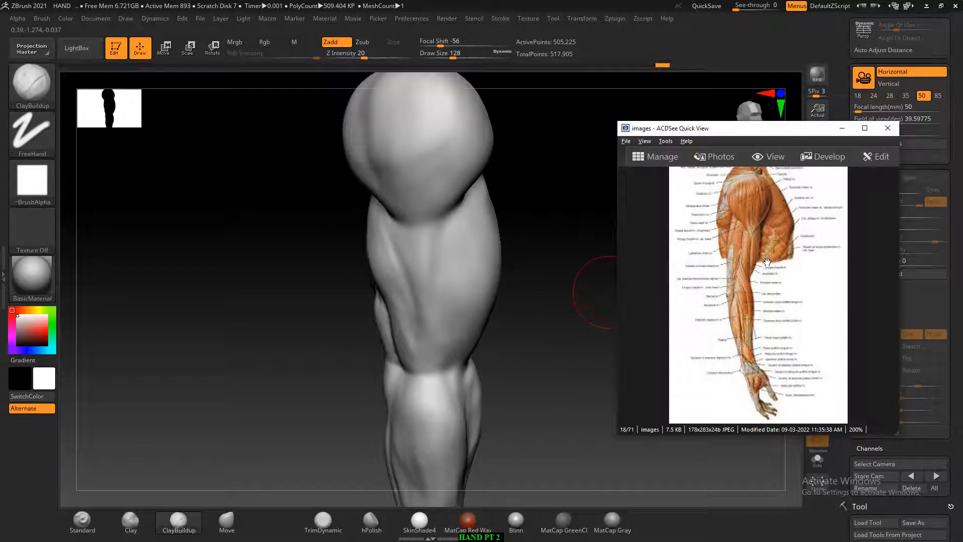
scroll(767, 262, up, 4)
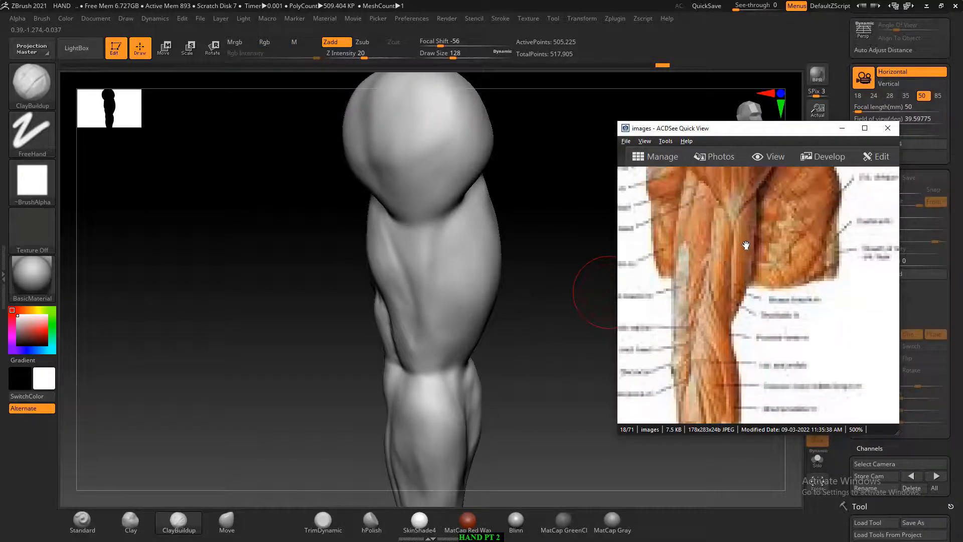
drag(744, 263, 756, 264)
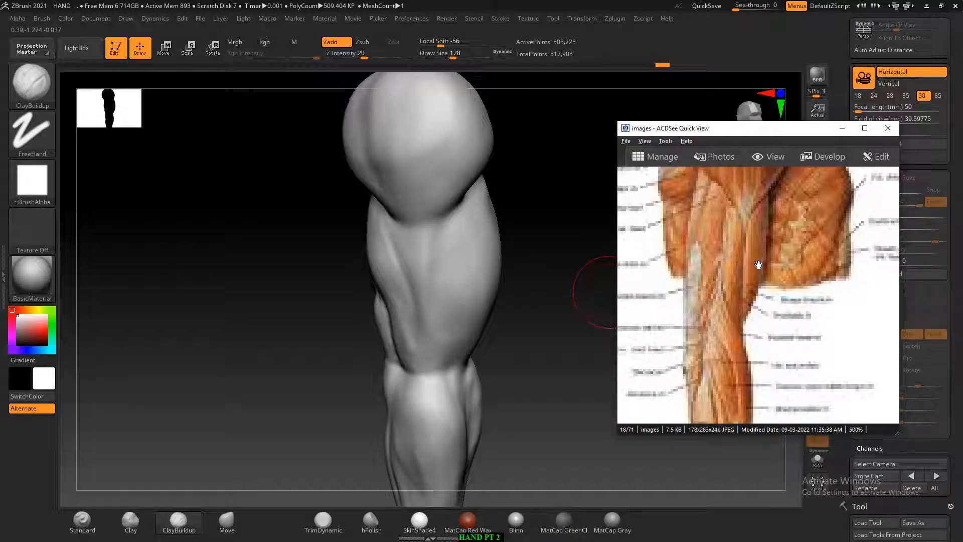
scroll(759, 264, down, 2)
- Define the grooves between the outer upper-arm muscles down to the elbow with the Standard brush at draw size 48
mouse_move(554, 325)
mouse_down()
mouse_move(553, 294)
mouse_move(561, 308)
mouse_move(578, 303)
mouse_move(570, 326)
mouse_move(550, 308)
mouse_move(544, 317)
mouse_up()
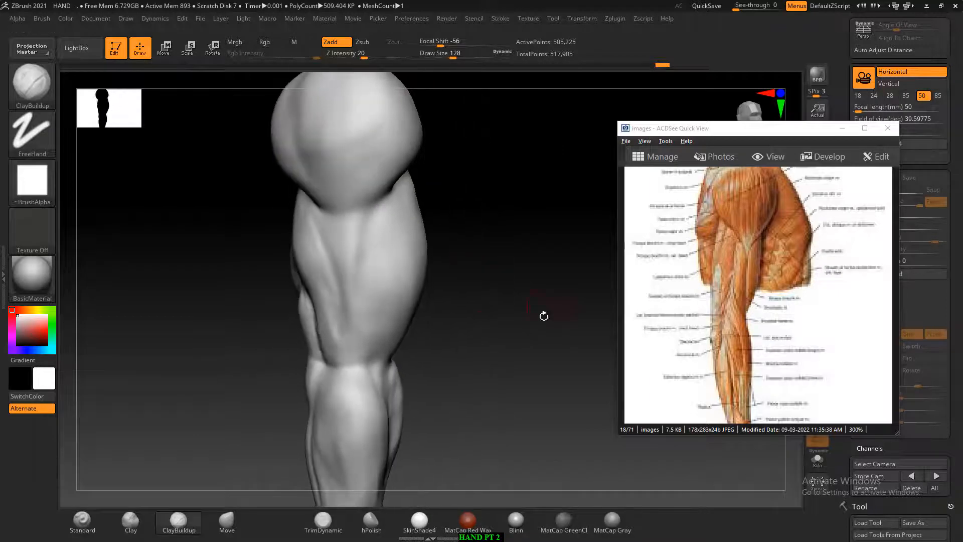
click(83, 531)
key(bracketleft)
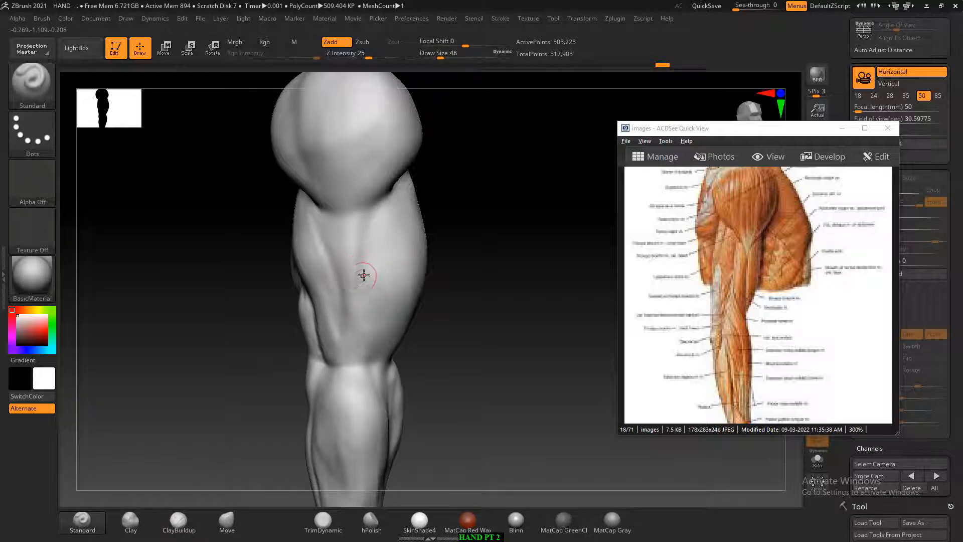
key(bracketleft)
key(bracketleft)
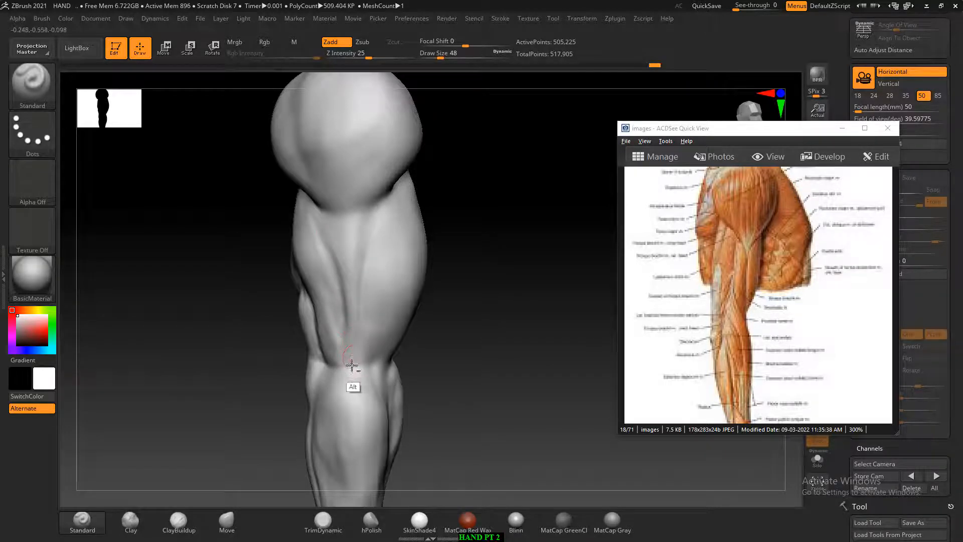
mouse_move(525, 376)
mouse_down()
mouse_move(484, 381)
mouse_move(500, 383)
mouse_move(439, 351)
mouse_up()
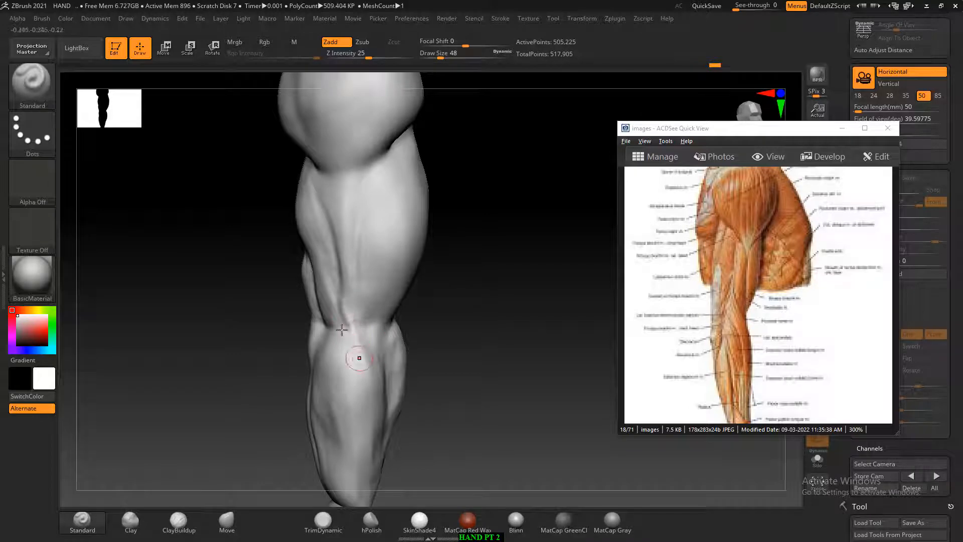
drag(341, 292, 349, 330)
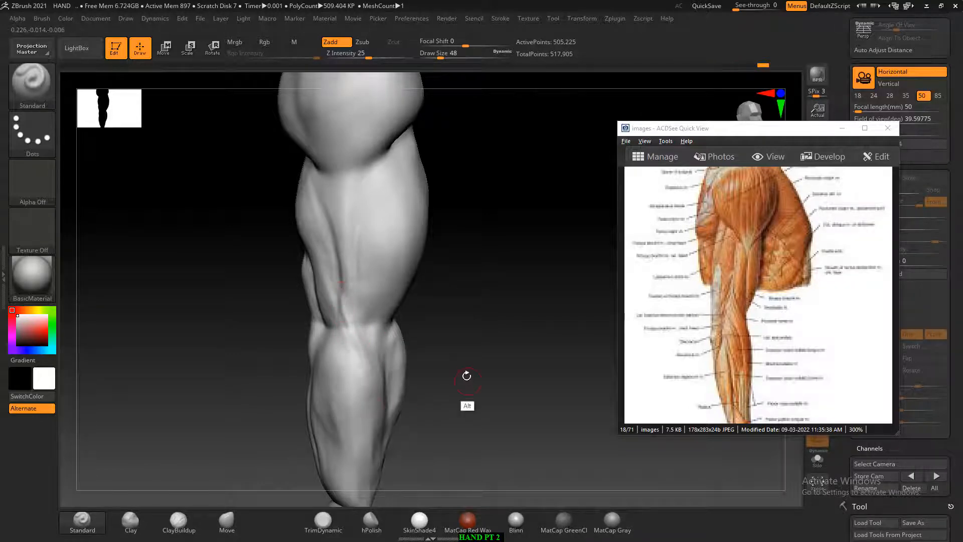
- Carve the muscle separations from the outer elbow crease down the upper forearm with the Standard brush
mouse_move(467, 375)
mouse_down()
mouse_move(482, 329)
mouse_move(474, 316)
mouse_up()
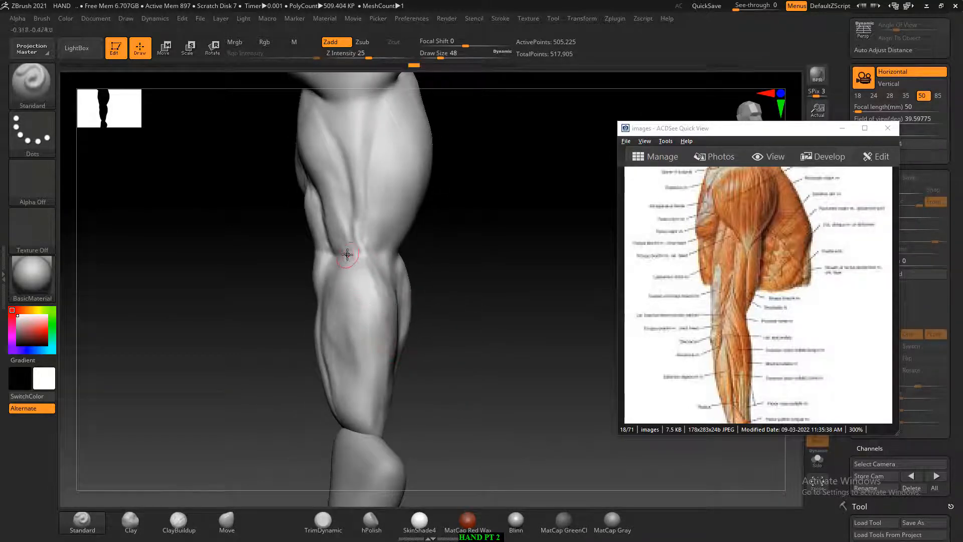
alt+drag(343, 260, 360, 335)
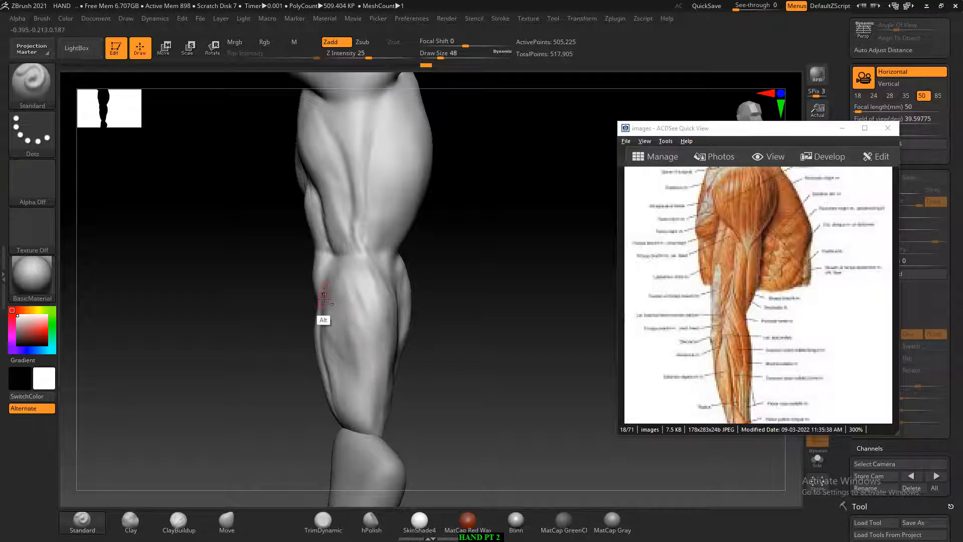
mouse_move(499, 372)
mouse_down()
mouse_move(522, 320)
mouse_move(523, 279)
mouse_move(442, 256)
mouse_up()
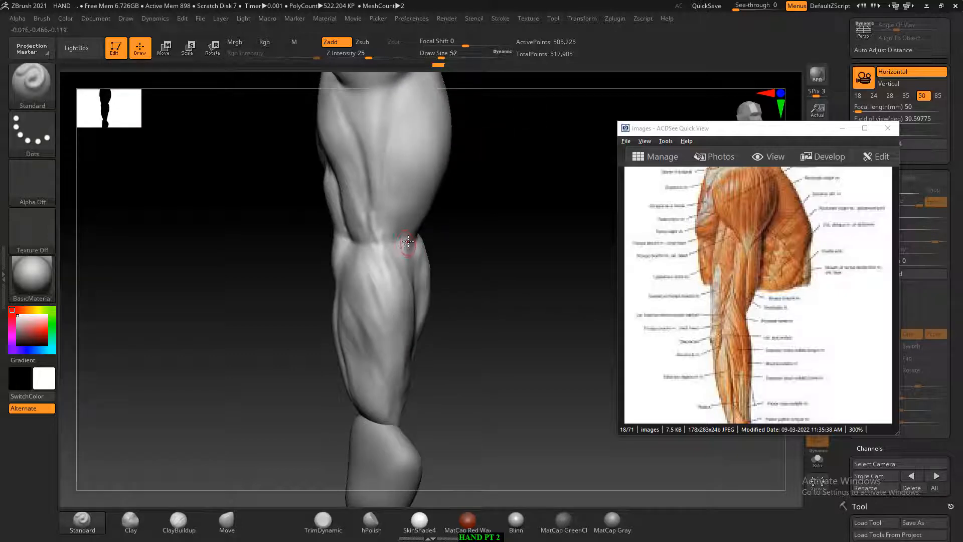
- Shape the muscle transition from the lower upper arm into the forearm at draw size 72, smoothing the elbow area
key(bracketright)
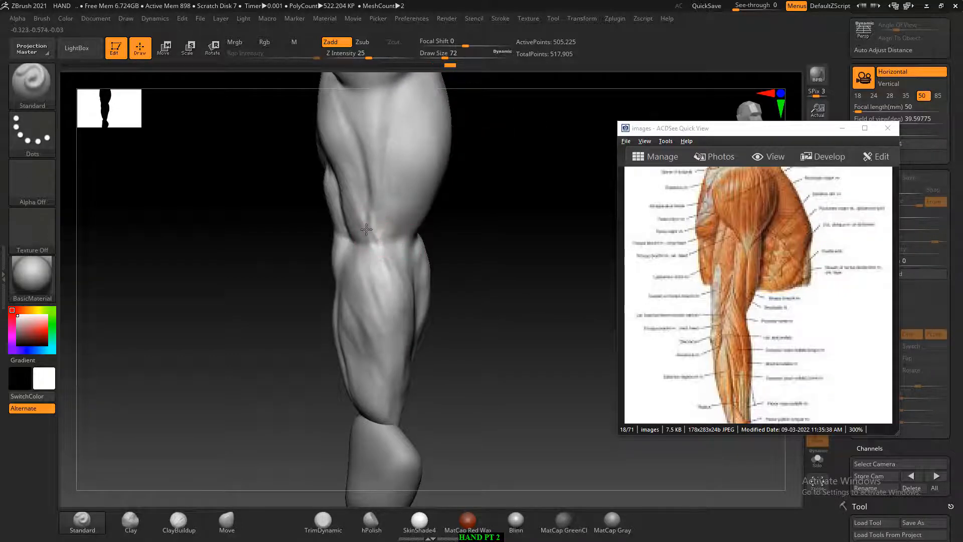
drag(431, 274, 511, 218)
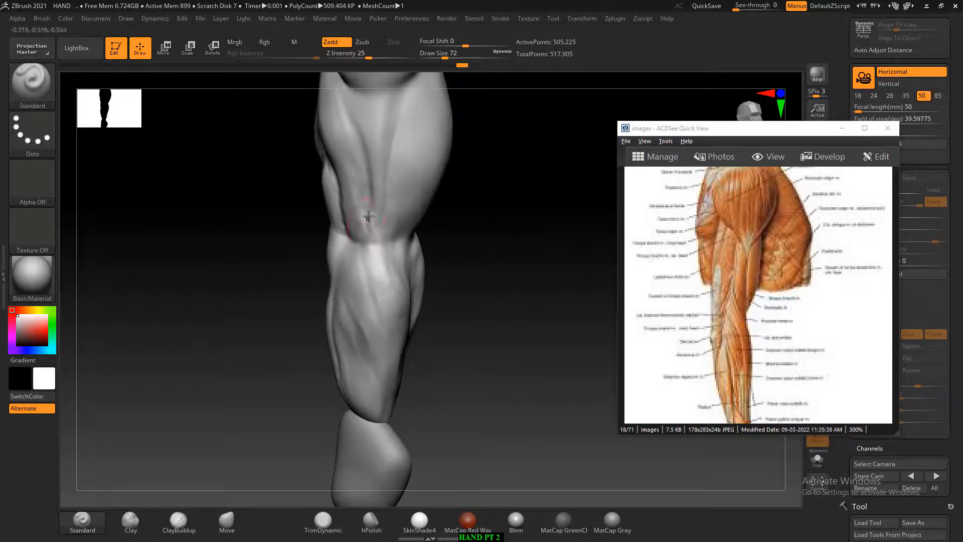
mouse_move(364, 215)
mouse_down()
mouse_move(363, 262)
mouse_move(400, 301)
mouse_up()
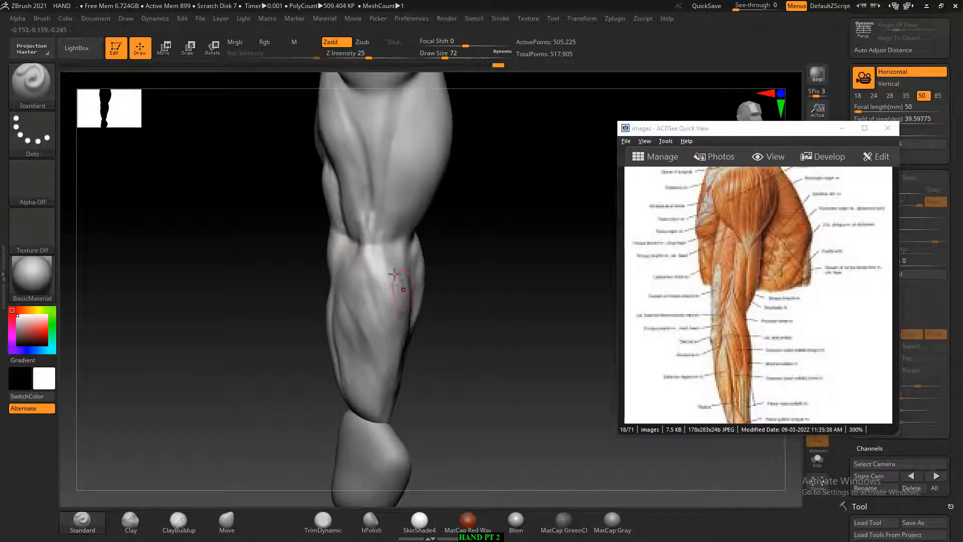
drag(376, 261, 384, 304)
drag(531, 297, 497, 298)
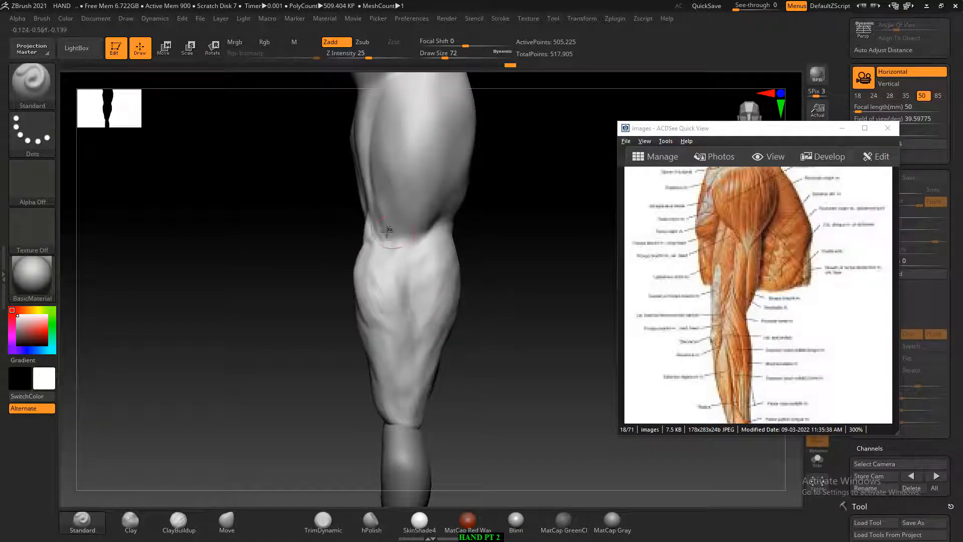
drag(490, 224, 522, 227)
key(shift)
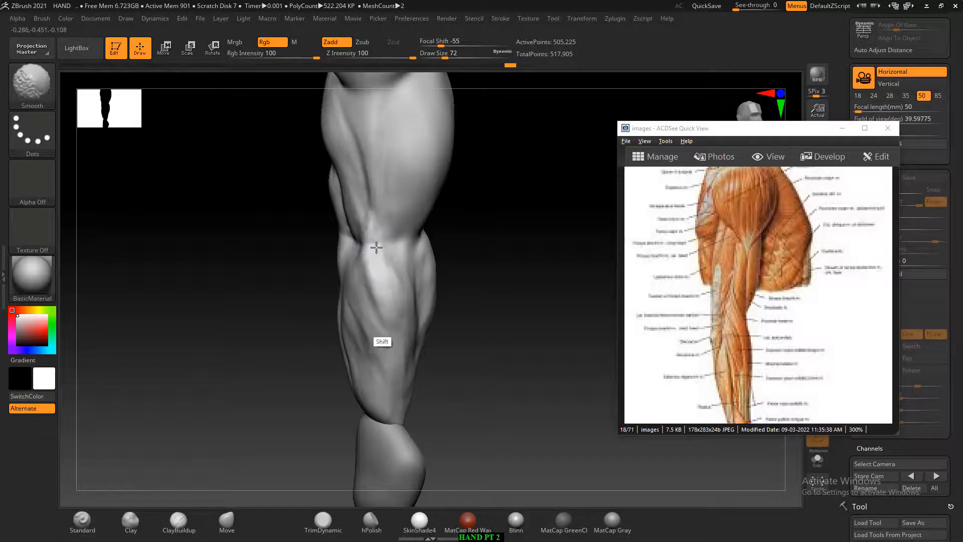
mouse_move(511, 236)
mouse_down()
mouse_move(525, 205)
mouse_move(521, 246)
mouse_move(500, 226)
mouse_up()
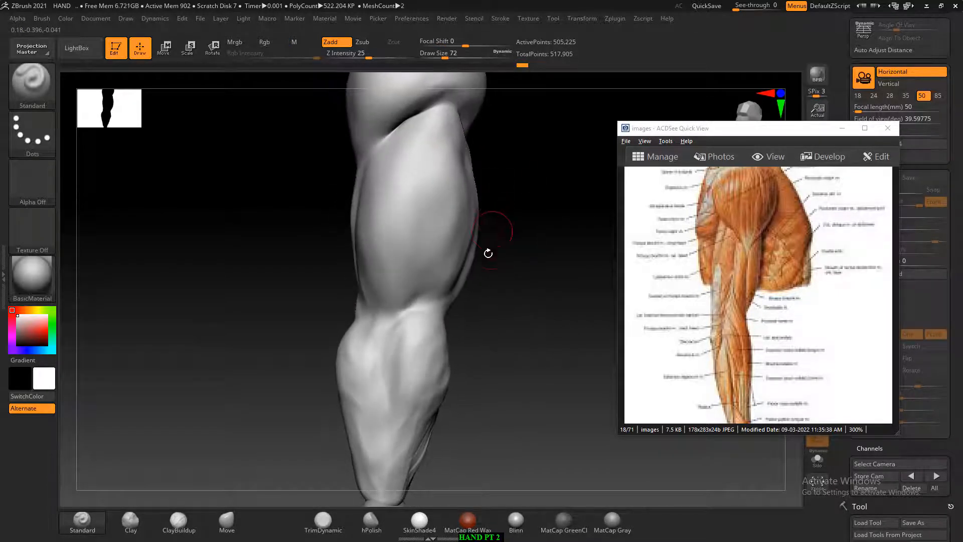
- Show the reference picture "sculpting-human-arms-zbrush-1273-v1", enlarge it around the two arms nearest its start, and return to ZBrush
drag(756, 301, 777, 258)
scroll(776, 260, down, 1)
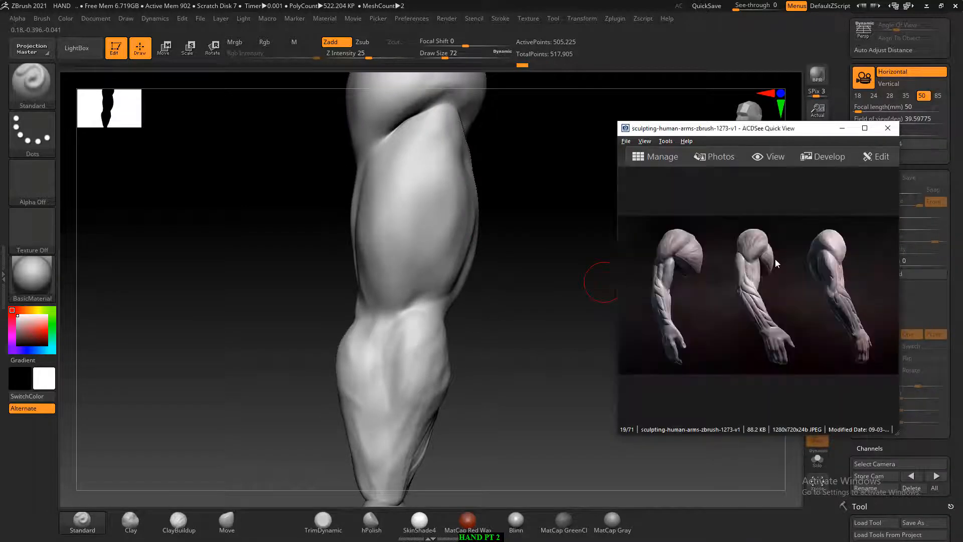
ctrl+scroll(732, 297, up, 3)
drag(732, 301, 787, 331)
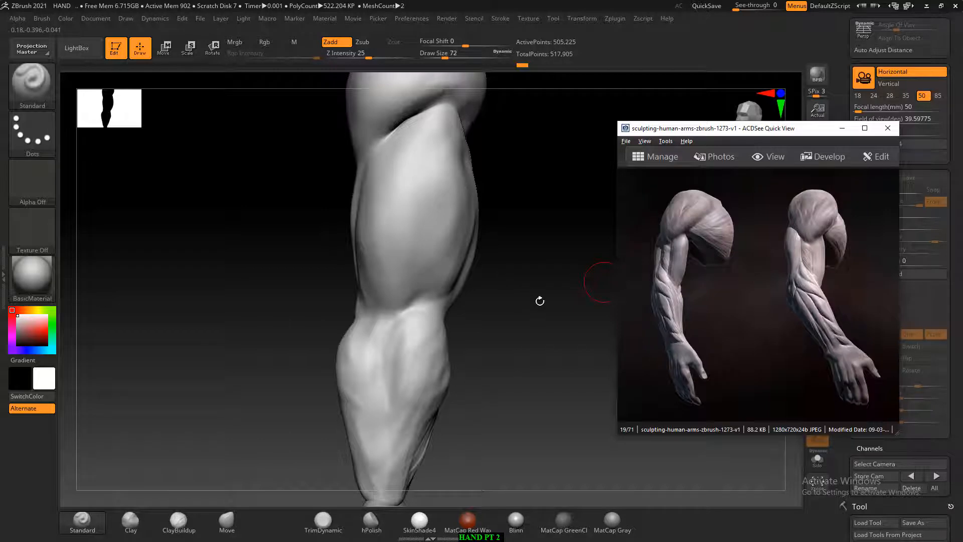
click(587, 286)
- Carve the crease beneath the deltoid's lower tip and the start of the groove beside the biceps
mouse_move(587, 286)
mouse_down()
mouse_move(553, 316)
mouse_move(521, 252)
mouse_move(514, 299)
mouse_move(505, 279)
mouse_move(515, 280)
mouse_move(492, 287)
mouse_move(490, 276)
mouse_up()
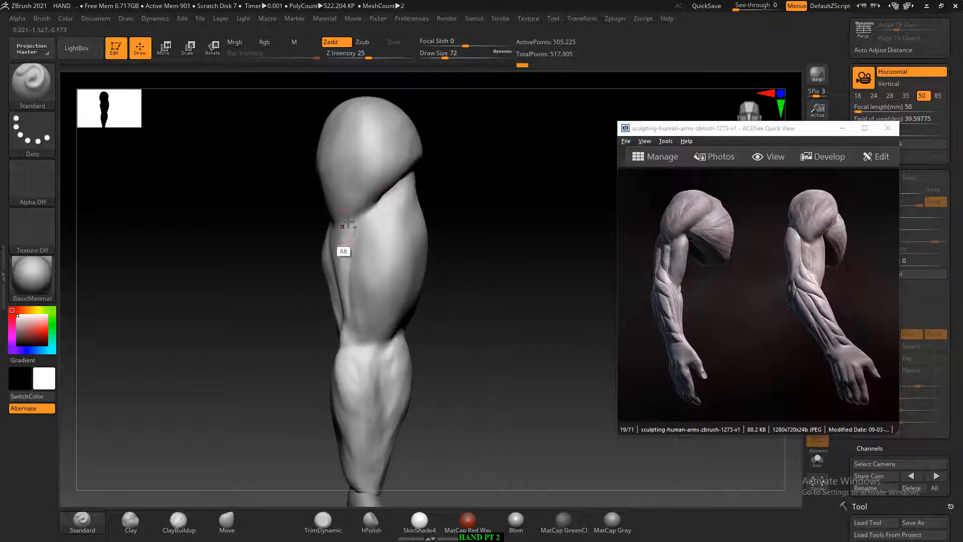
alt+drag(382, 197, 332, 229)
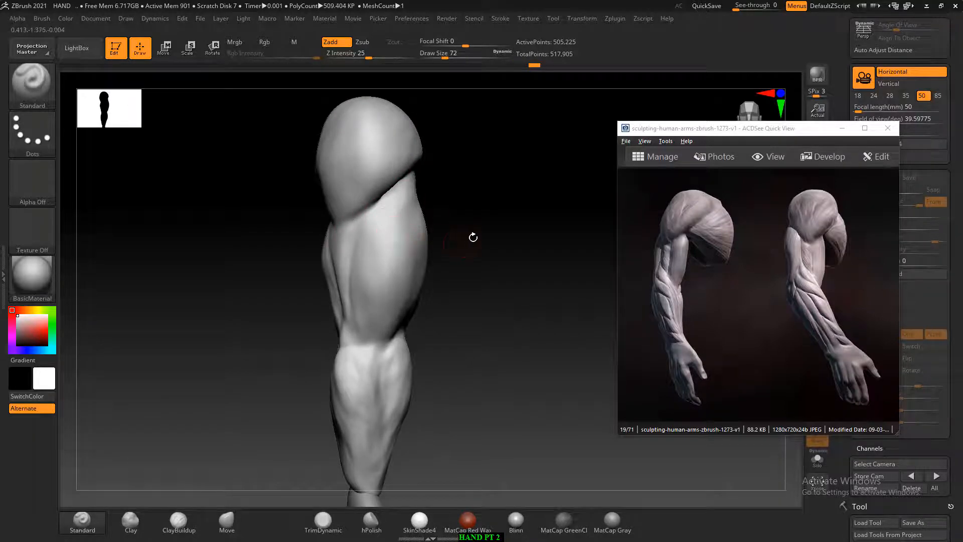
drag(473, 237, 417, 198)
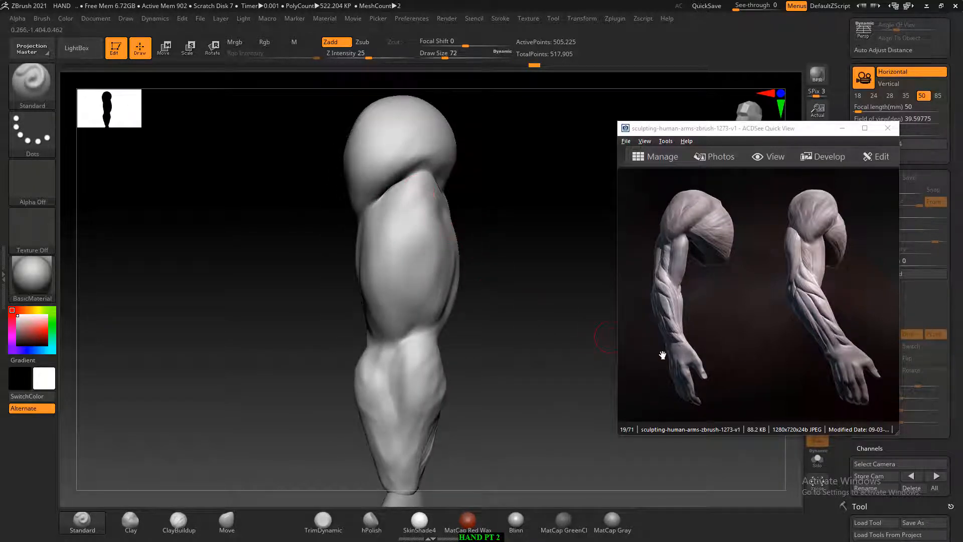
- Set the Standard brush's focal shift to -29 and shape the triceps just below the back of the deltoid
mouse_move(482, 312)
mouse_down()
mouse_move(523, 309)
mouse_move(489, 307)
mouse_up()
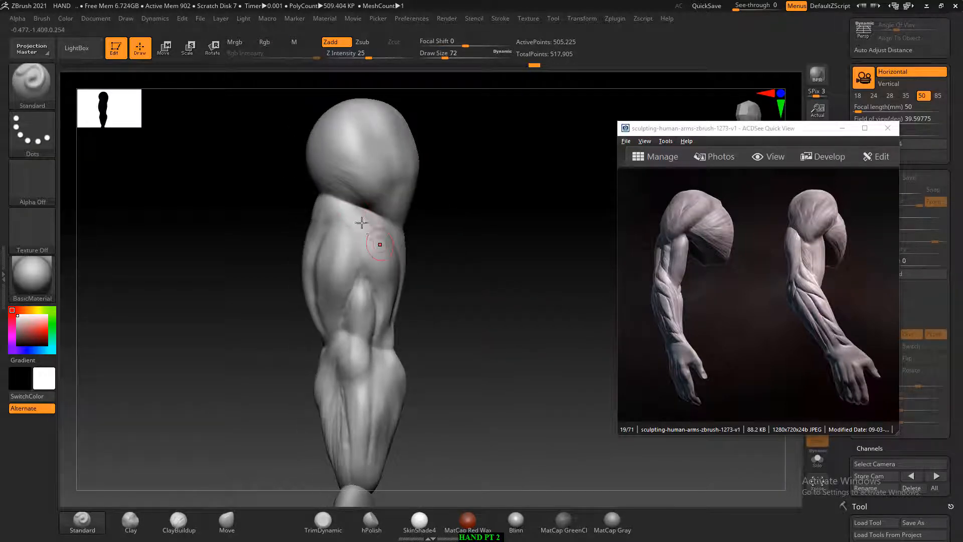
drag(461, 44, 464, 44)
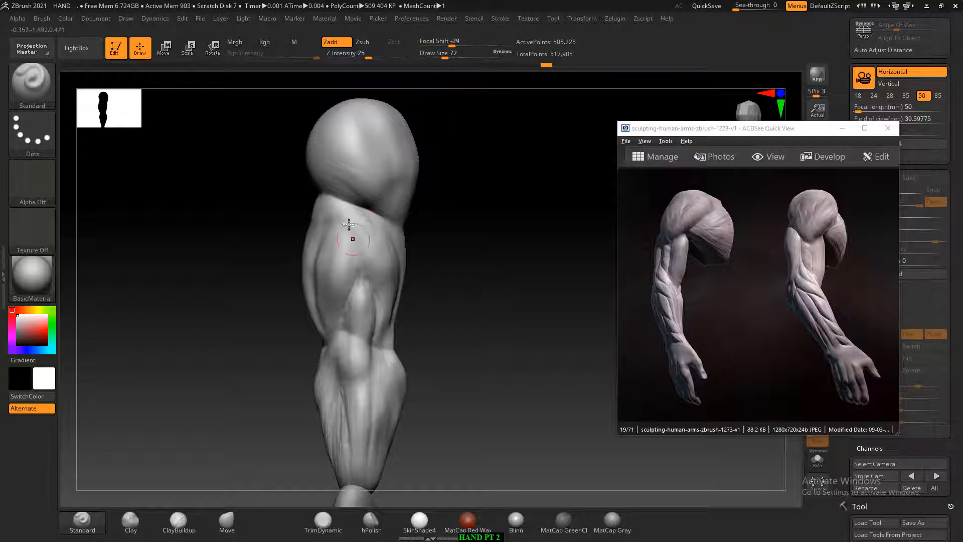
drag(398, 260, 424, 243)
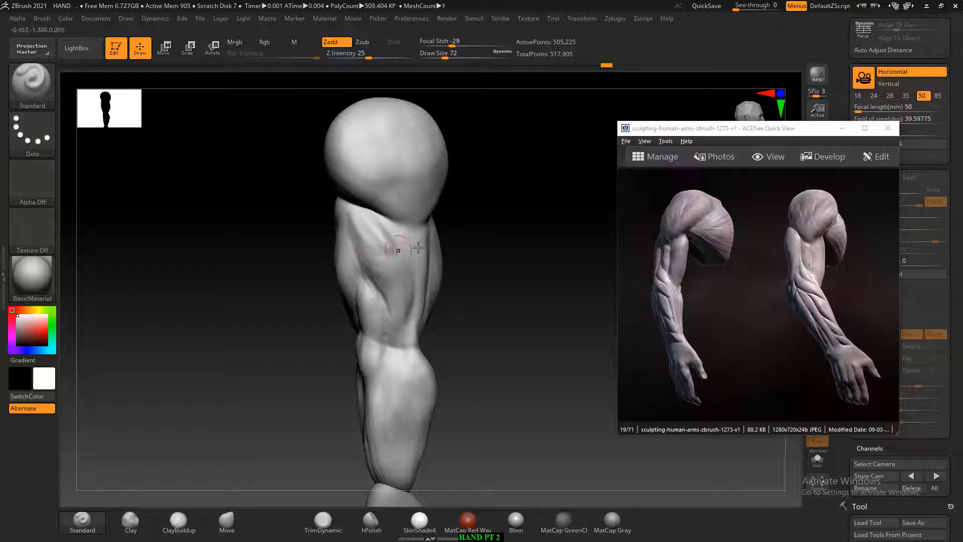
mouse_move(480, 230)
mouse_down()
mouse_move(506, 208)
mouse_move(518, 213)
mouse_up()
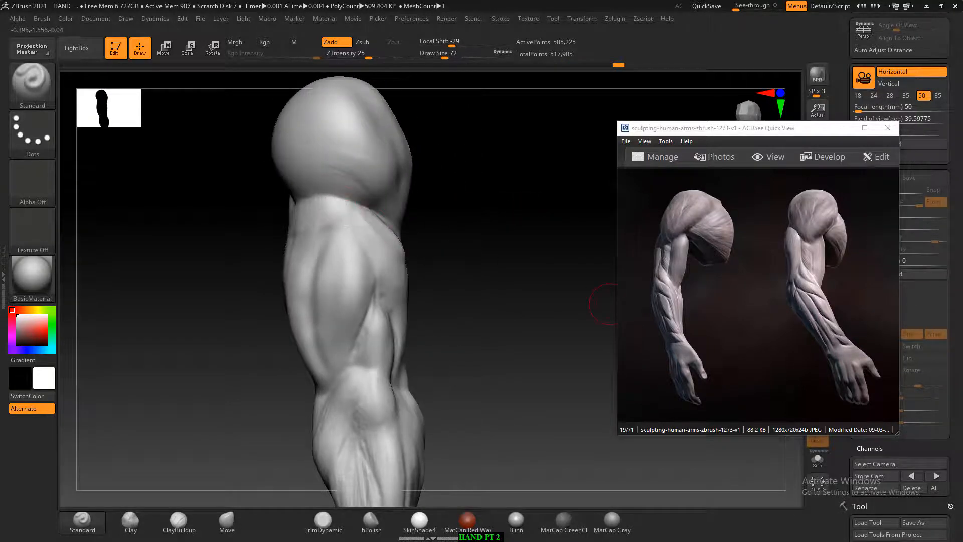
- Build up the muscle running from the outer upper arm across the elbow into the forearm
mouse_move(504, 325)
mouse_down()
mouse_move(504, 354)
mouse_move(506, 314)
mouse_move(465, 323)
mouse_move(483, 330)
mouse_move(520, 280)
mouse_move(511, 285)
mouse_up()
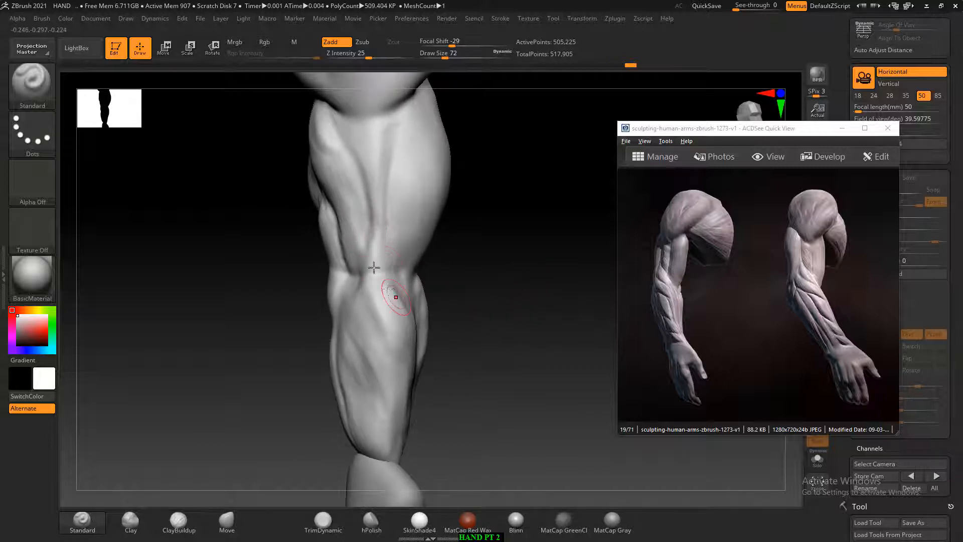
mouse_move(481, 282)
mouse_down()
mouse_move(512, 277)
mouse_move(501, 279)
mouse_up()
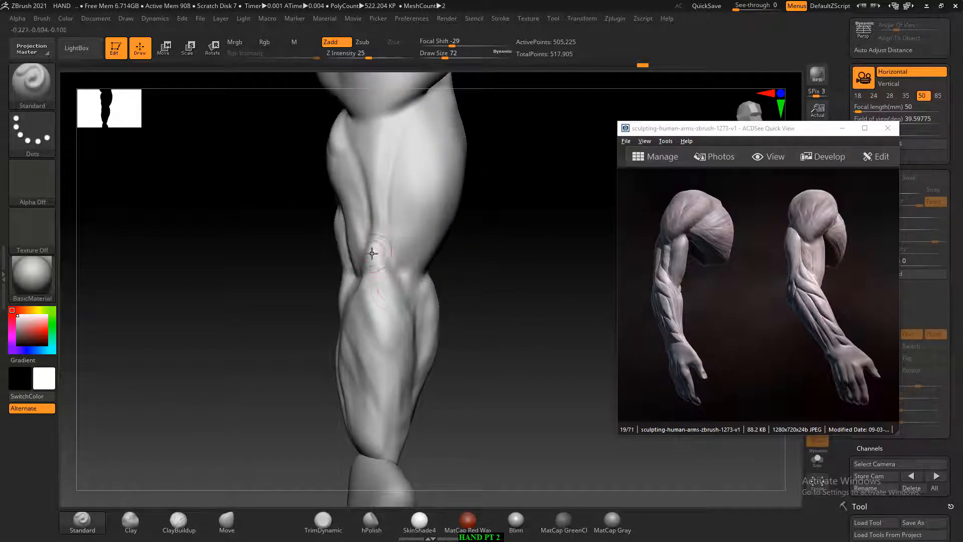
key(shift)
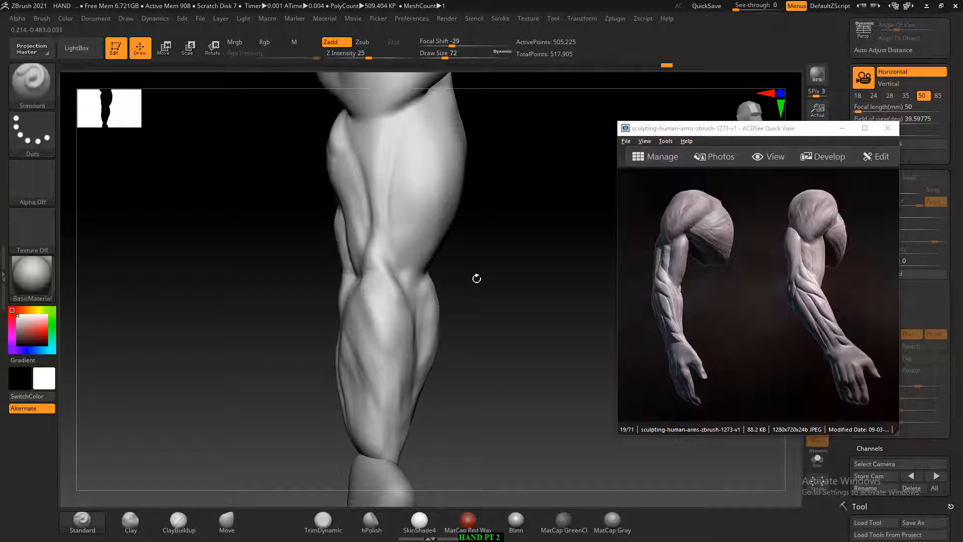
drag(477, 277, 507, 276)
drag(392, 236, 373, 248)
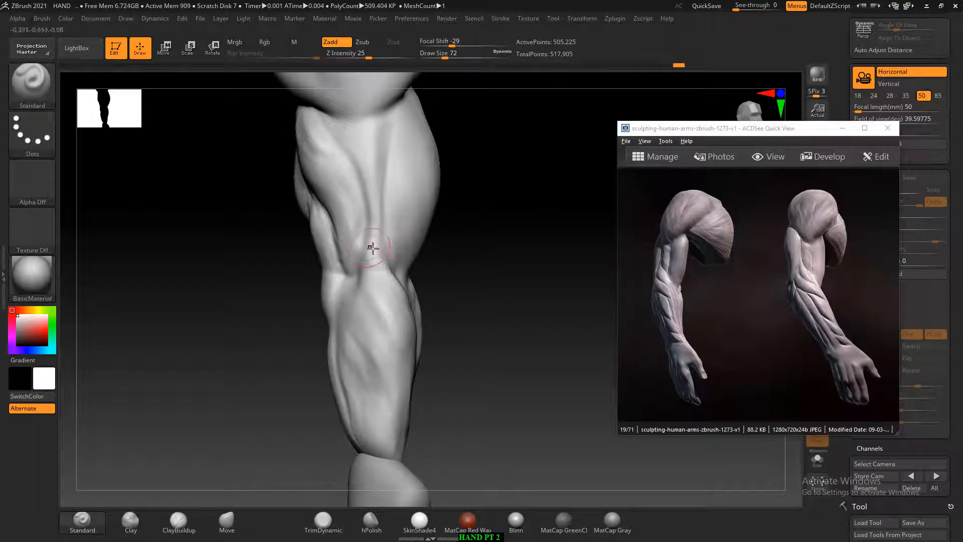
- Smooth the muscle transition across the outer elbow and the surface of the upper forearm
right_drag(379, 268, 520, 275)
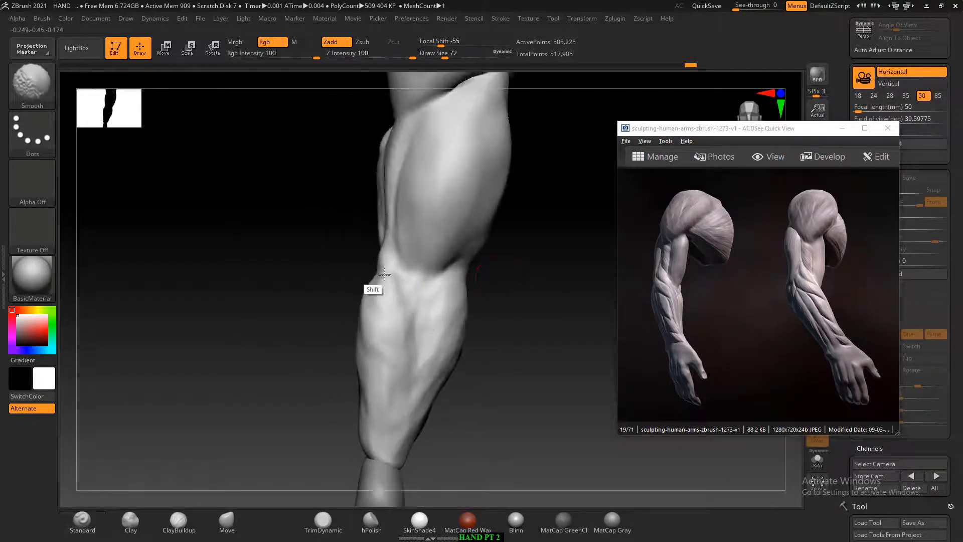
right_drag(346, 300, 376, 280)
key(shift)
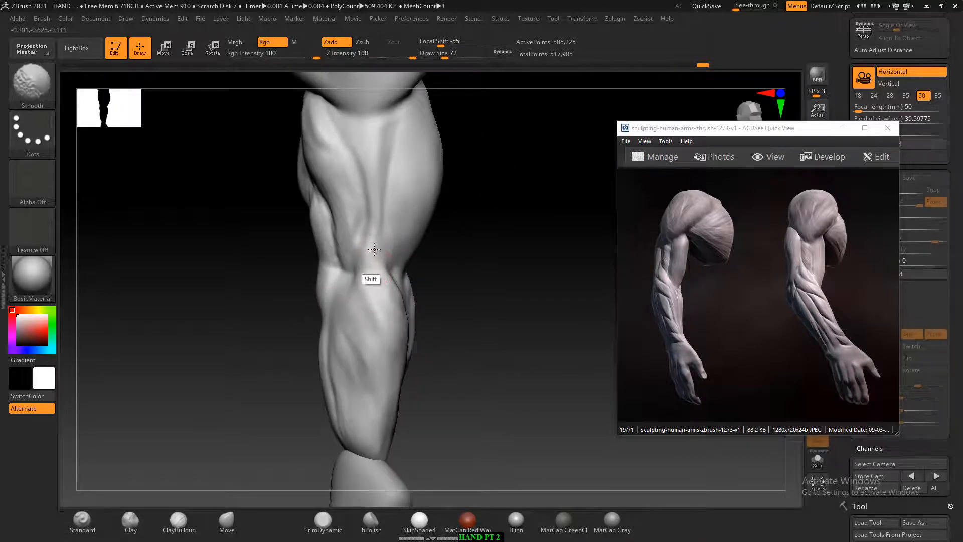
mouse_move(514, 322)
mouse_down()
mouse_move(502, 336)
mouse_move(366, 311)
mouse_up()
key(shift)
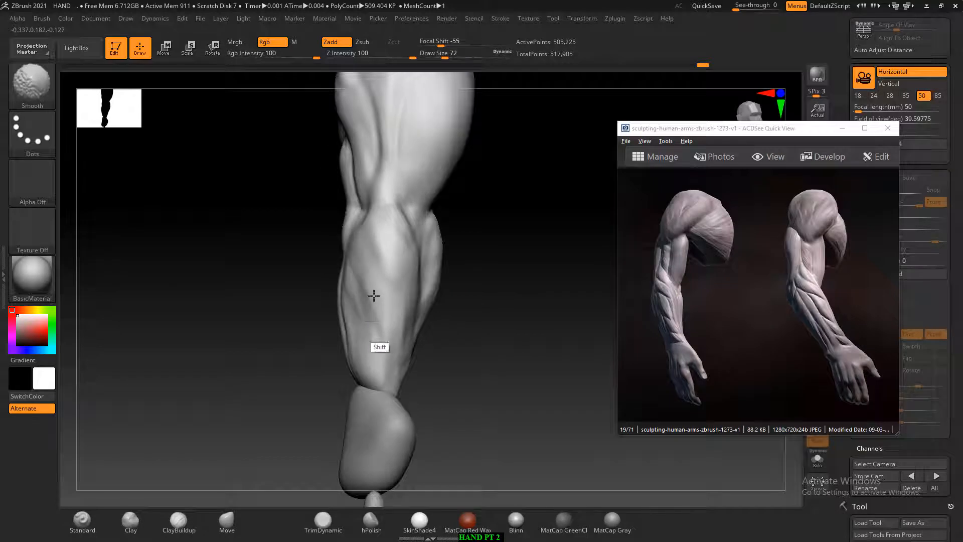
- Switch the reference viewer to the outstretched-arm picture U0501 and return to ZBrush
scroll(720, 296, down, 1)
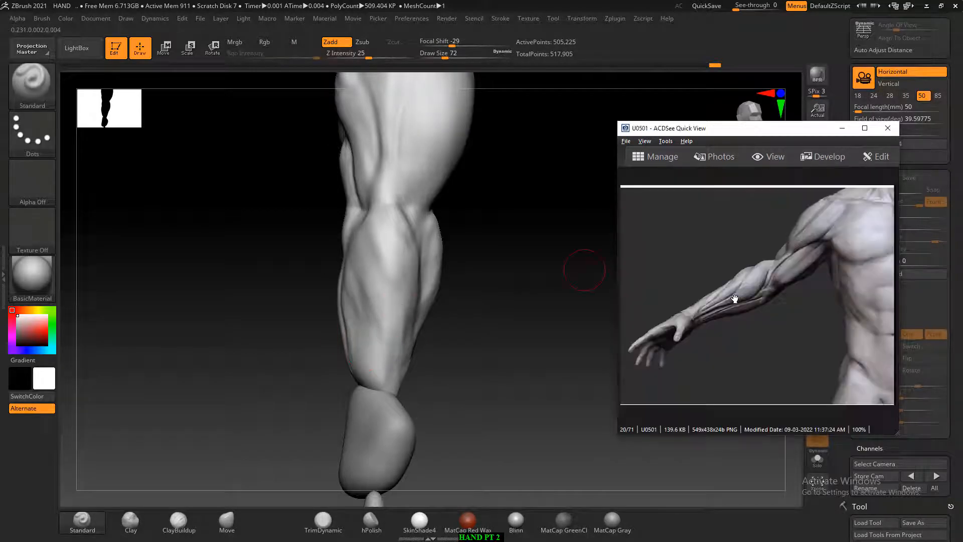
click(383, 325)
- Carve the muscle separation running down the upper arm below the deltoid with the ClayBuildup brush in subtract mode
mouse_move(447, 357)
mouse_down()
mouse_move(454, 361)
mouse_move(426, 368)
mouse_move(501, 311)
mouse_move(502, 433)
mouse_up()
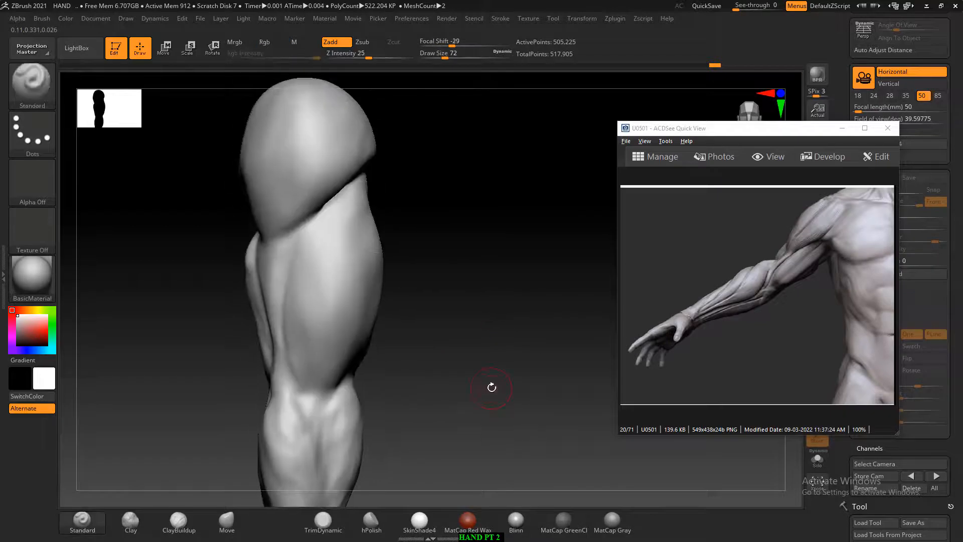
drag(481, 304, 513, 309)
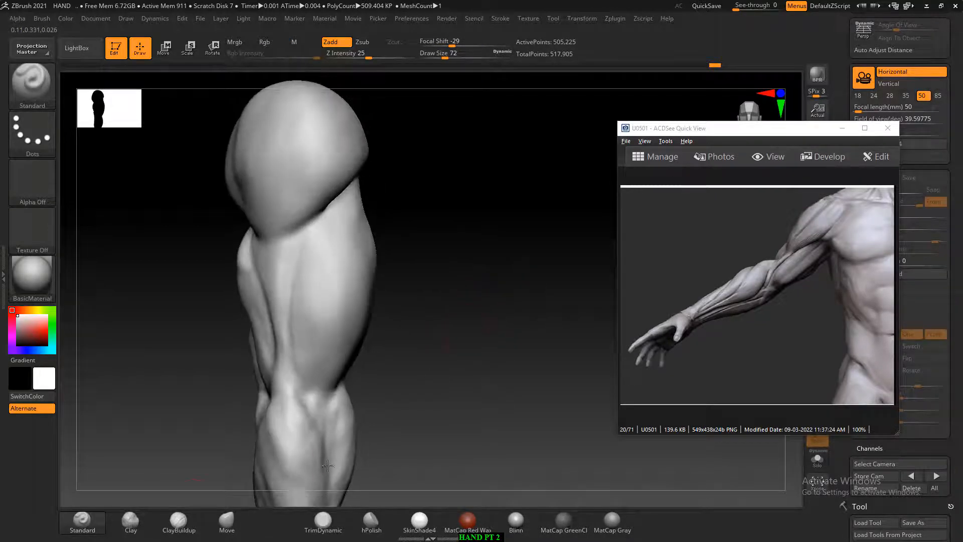
click(180, 521)
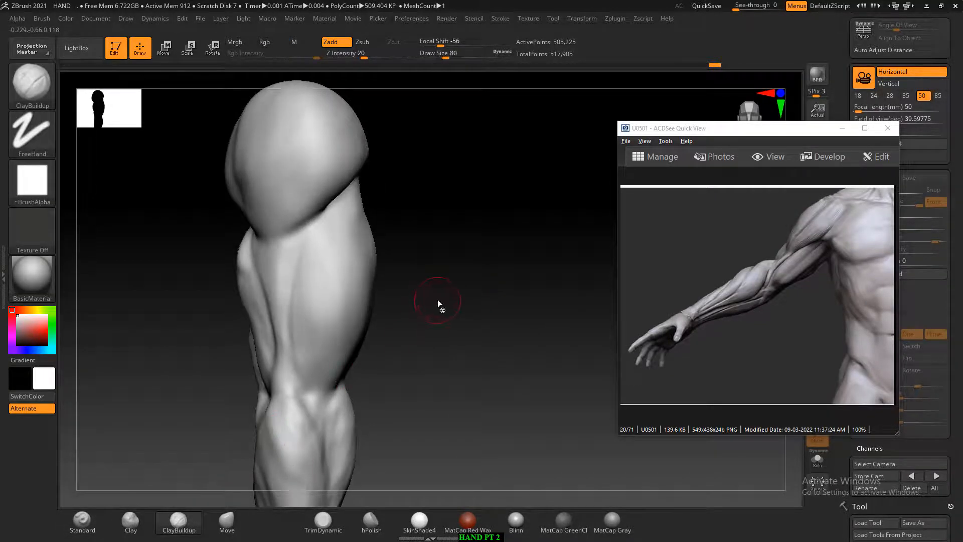
alt+drag(332, 231, 318, 306)
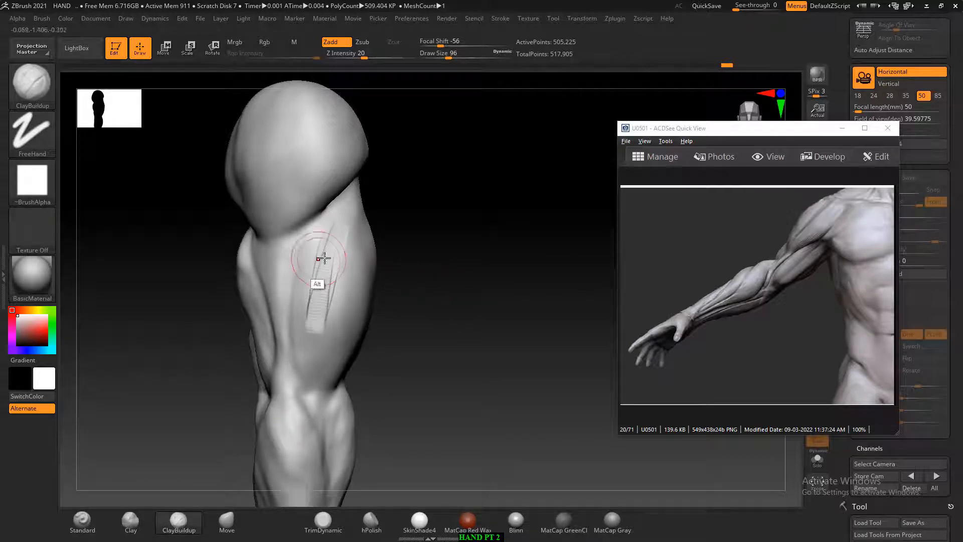
key(ctrl+z)
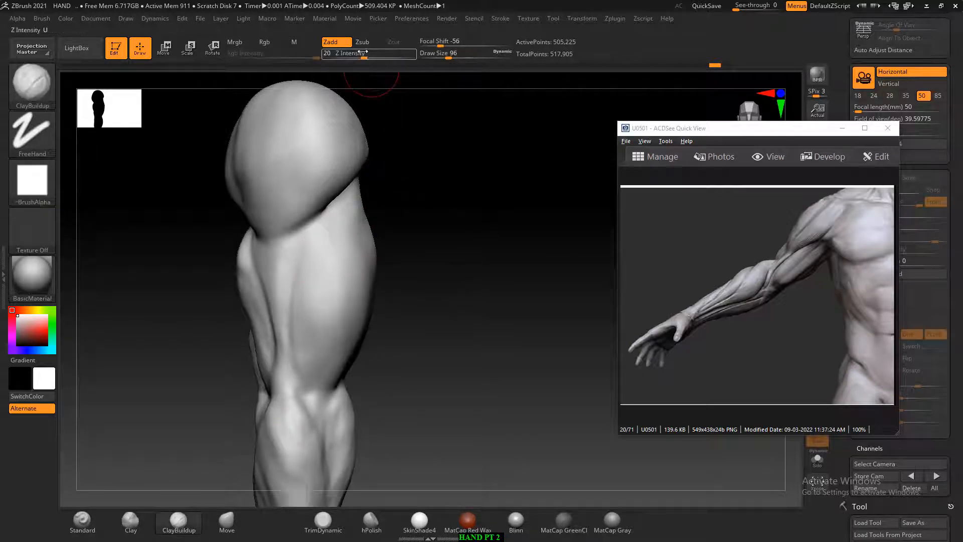
alt+drag(327, 225, 305, 339)
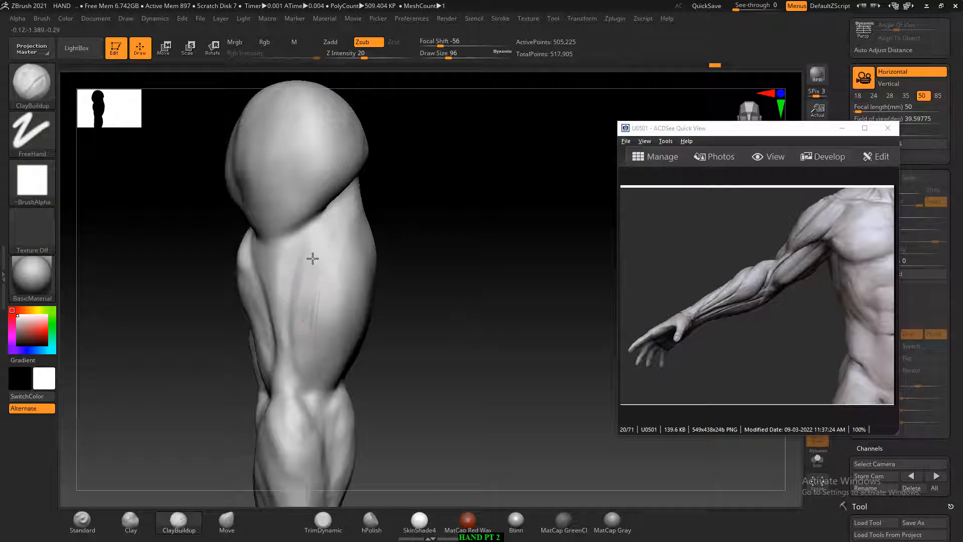
alt+drag(311, 258, 317, 332)
- Set the ClayBuildup intensity to 1, lightly shape the upper arm's muscle surface and smooth the strokes
drag(364, 59, 332, 59)
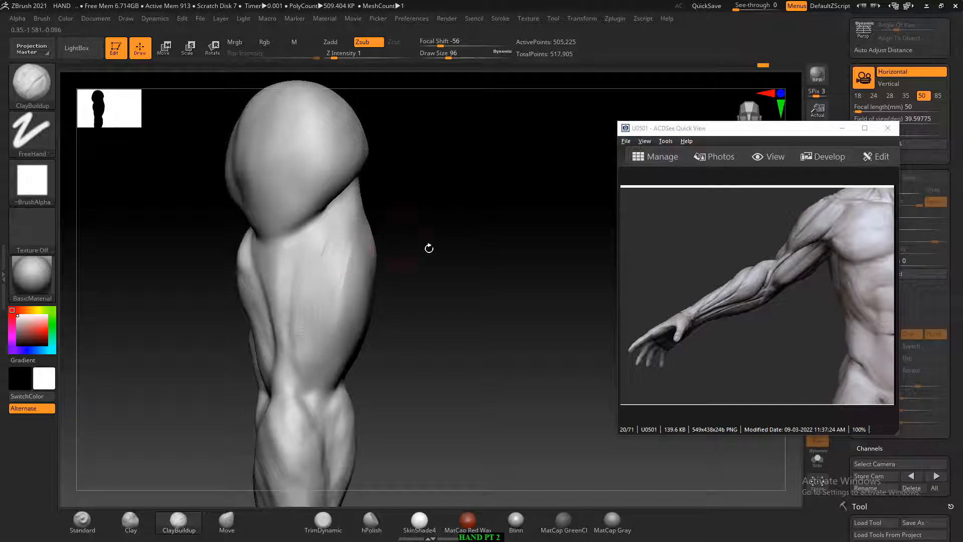
mouse_move(430, 248)
mouse_down()
mouse_move(383, 263)
mouse_move(418, 206)
mouse_up()
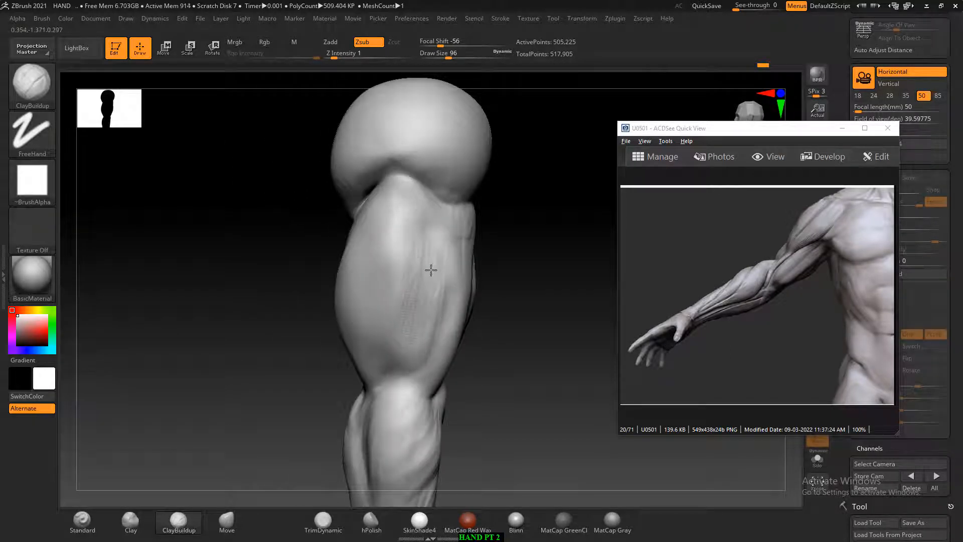
key(shift)
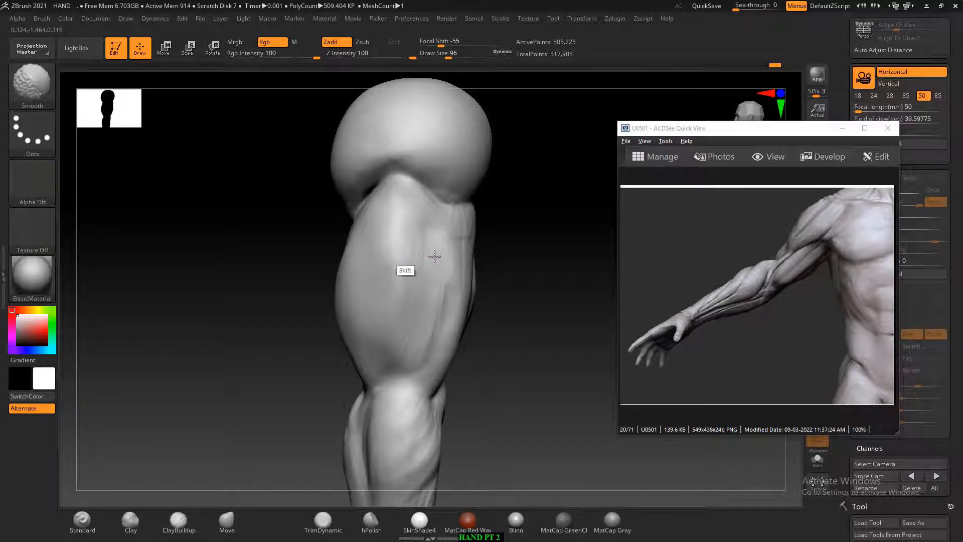
shift+drag(435, 257, 405, 316)
drag(484, 319, 544, 319)
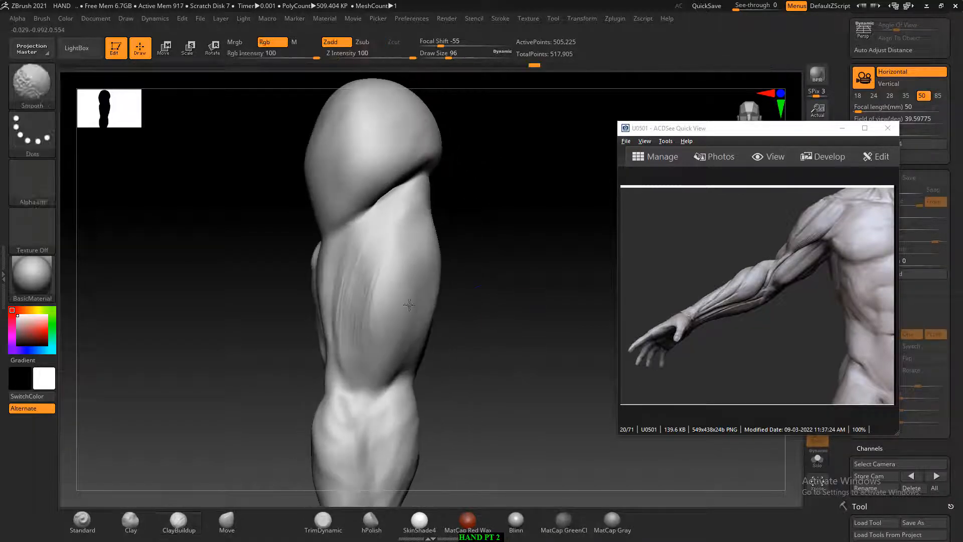
shift+drag(387, 254, 366, 301)
drag(408, 217, 395, 243)
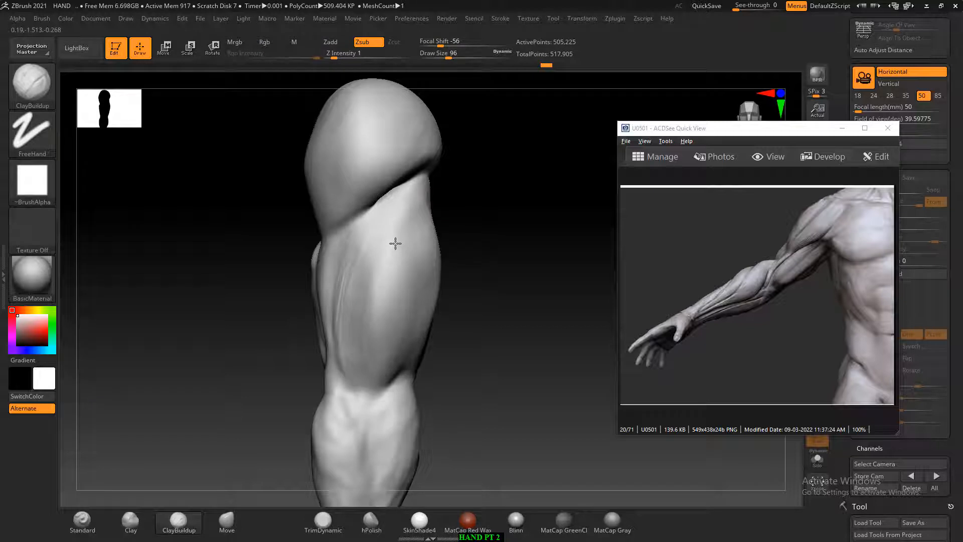
key(shift)
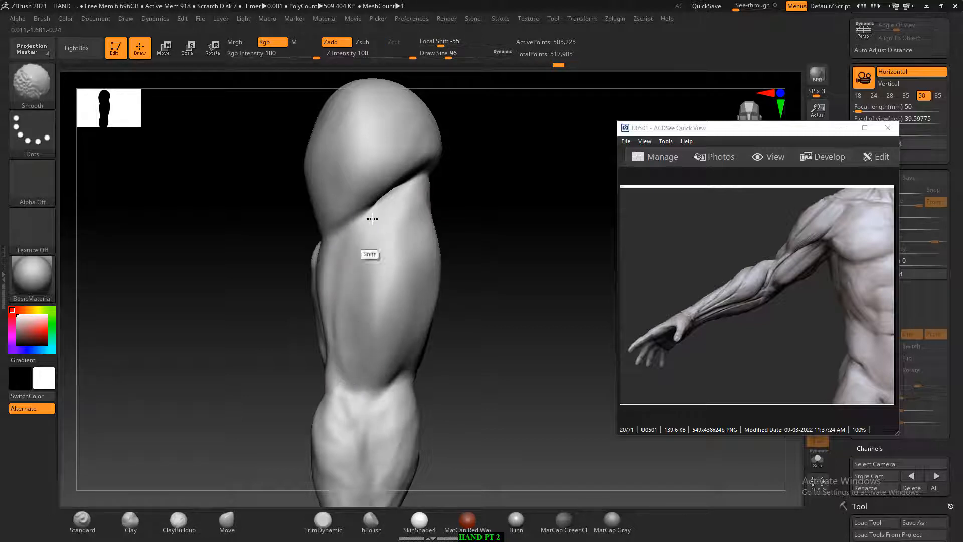
- Refine the upper arm surface directly under the deltoid's lower edge with faint ClayBuildup strokes and smoothing
mouse_move(491, 228)
mouse_down()
mouse_move(505, 229)
mouse_move(476, 245)
mouse_up()
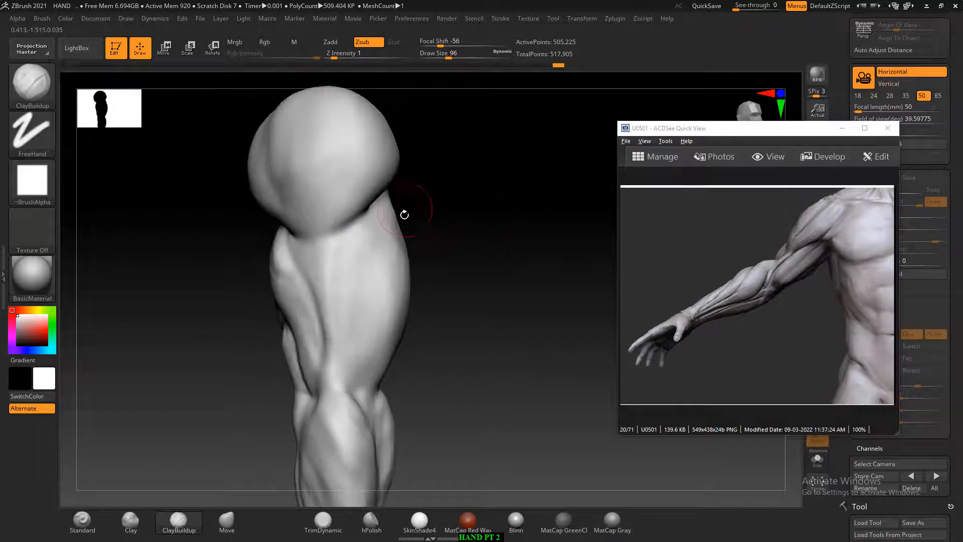
mouse_move(405, 214)
mouse_down()
mouse_move(439, 205)
mouse_move(370, 215)
mouse_up()
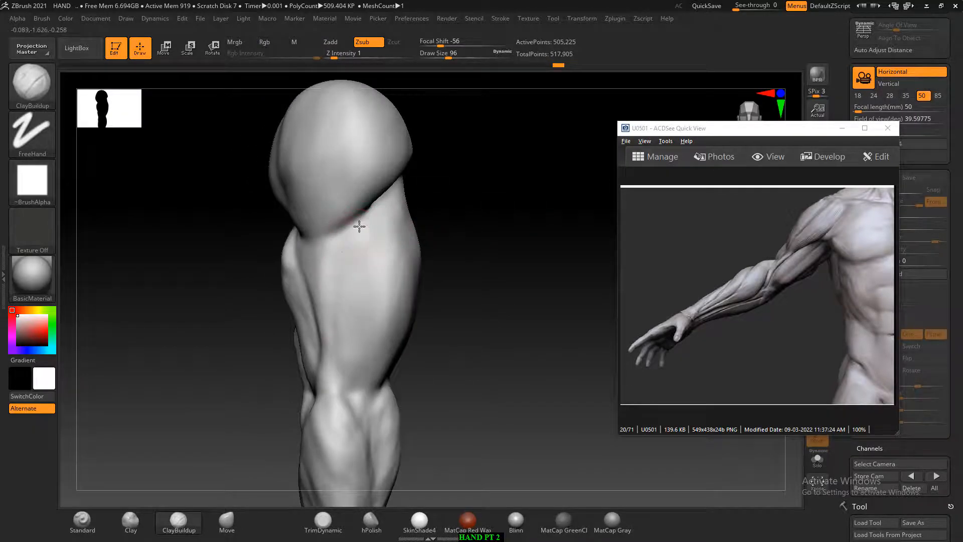
key(alt)
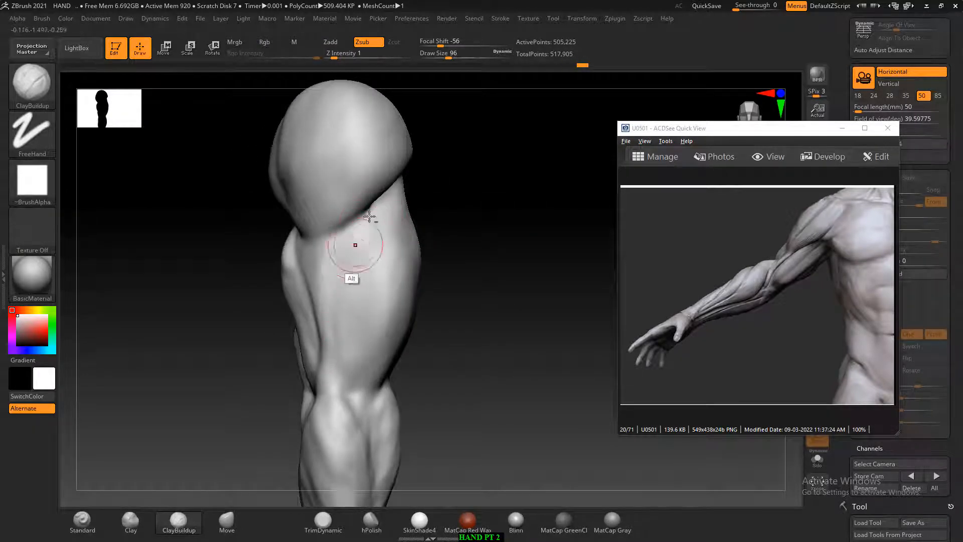
key(shift)
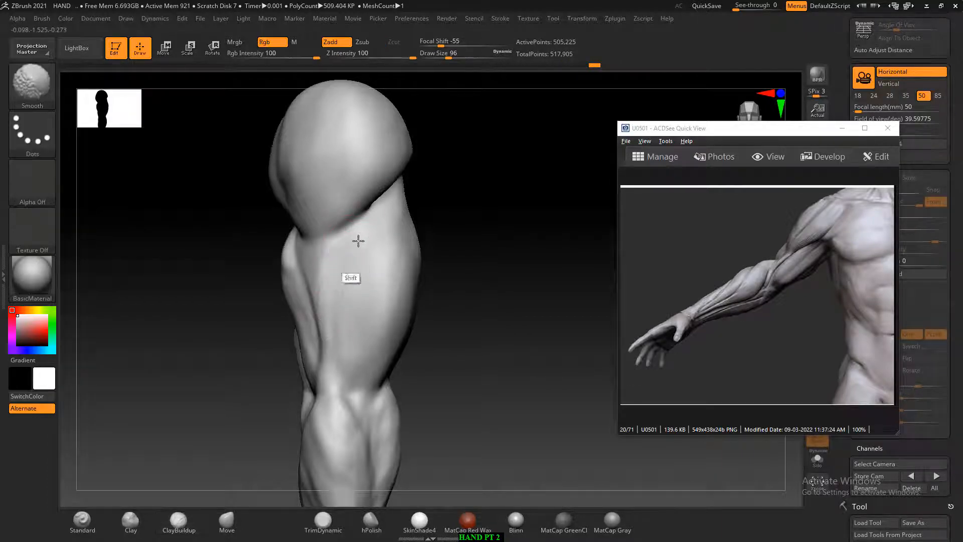
drag(429, 256, 457, 266)
- Undo the last stroke and rework the separation from below the deltoid down to the elbow with ClayBuildup
drag(335, 231, 332, 248)
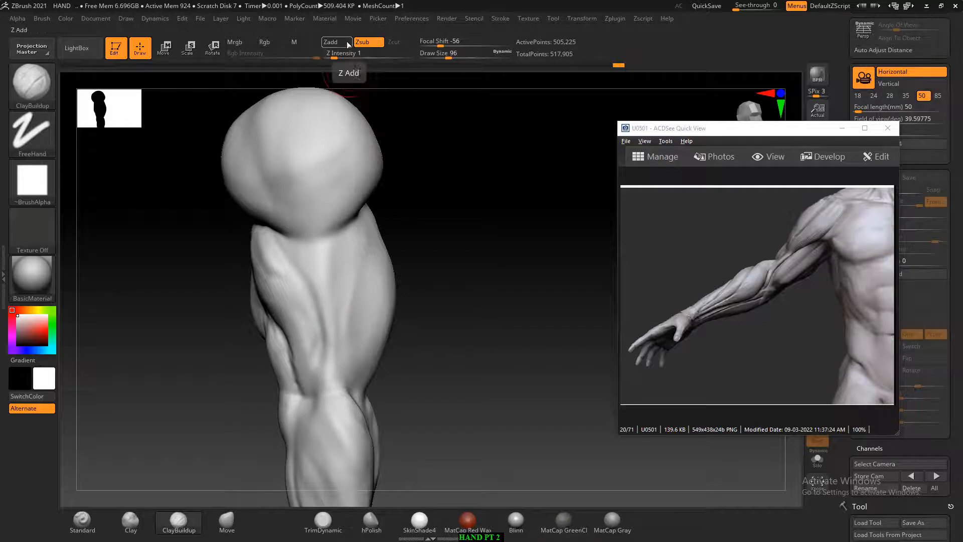
key(ctrl)
key(ctrl+z)
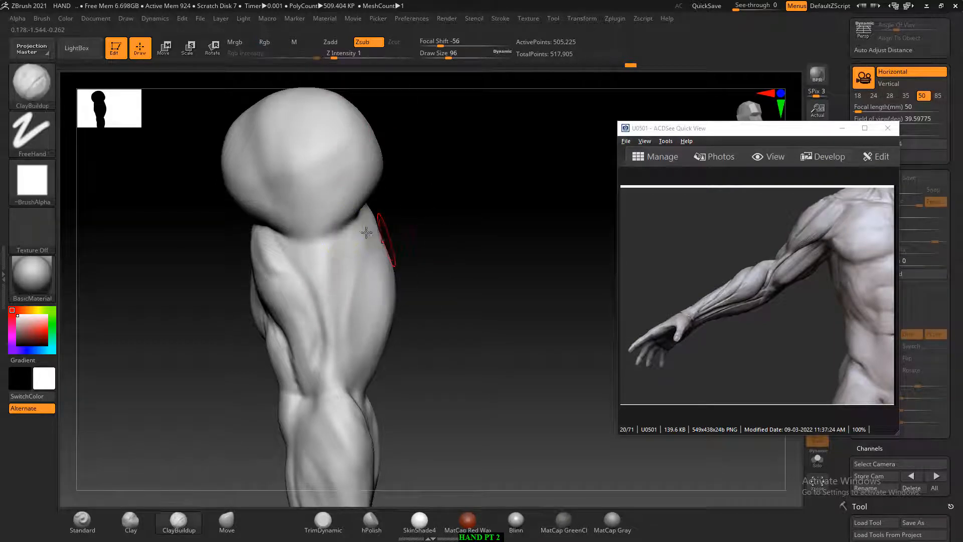
alt+drag(334, 236, 331, 348)
alt+drag(288, 247, 300, 268)
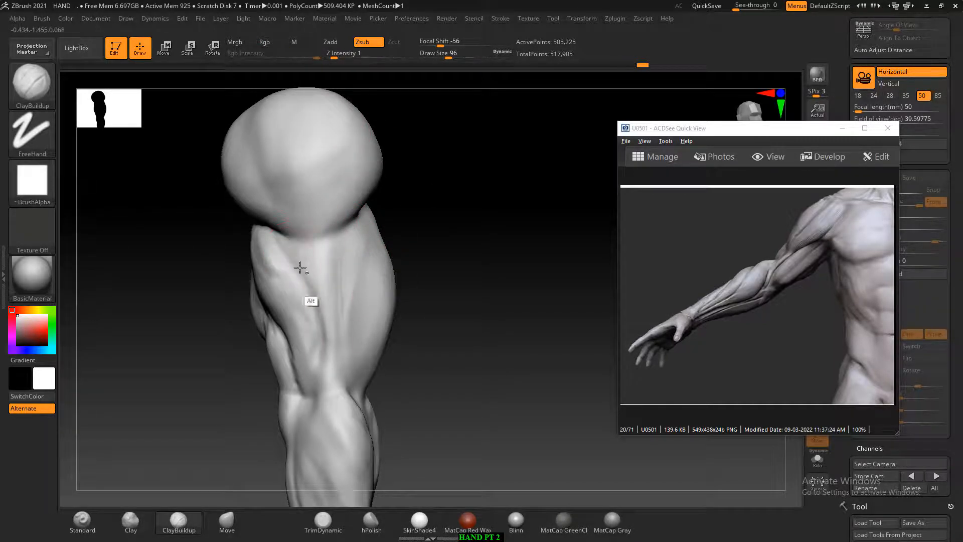
alt+drag(339, 241, 329, 334)
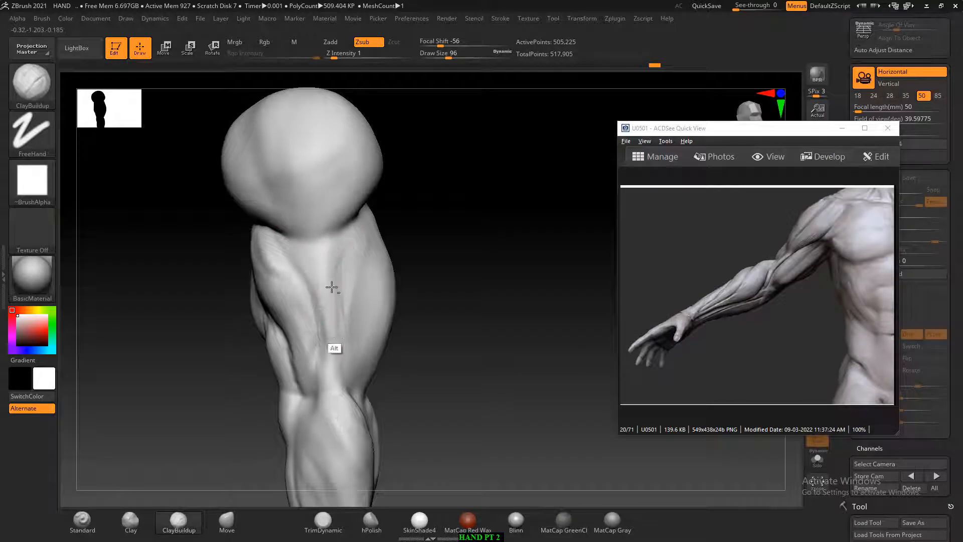
alt+drag(332, 287, 338, 401)
alt+drag(335, 341, 362, 409)
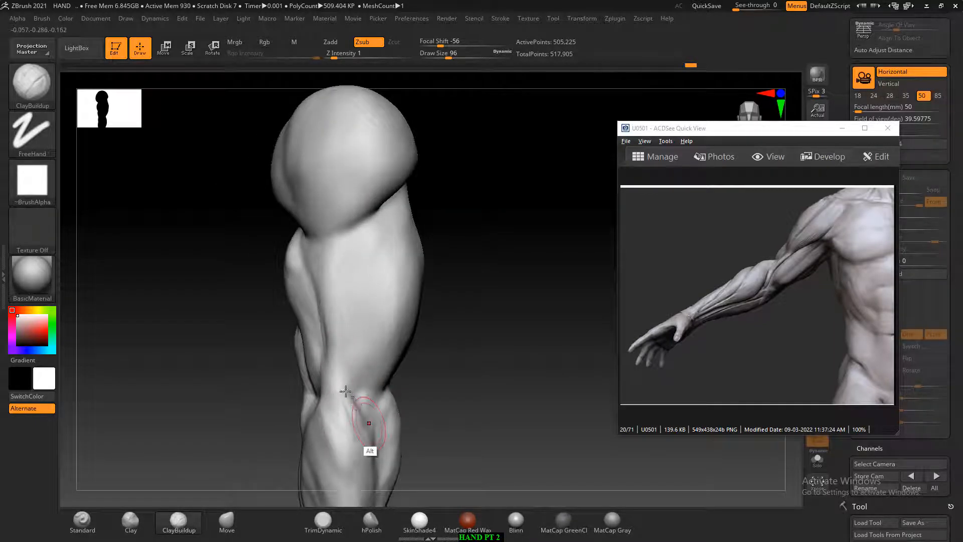
- Smooth the upper arm's central surface and add light diagonal ClayBuildup strokes to the bulging muscle beside it
drag(471, 328, 425, 340)
shift+drag(357, 288, 359, 258)
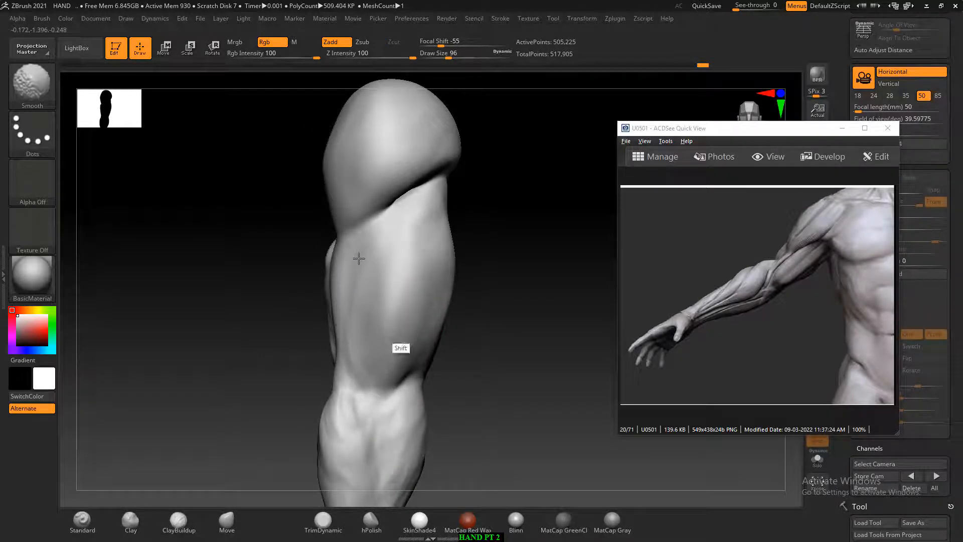
mouse_move(471, 308)
mouse_down()
mouse_move(487, 305)
mouse_move(468, 276)
mouse_up()
mouse_move(412, 244)
alt+mouse_down()
mouse_move(404, 302)
mouse_move(433, 250)
alt+mouse_up()
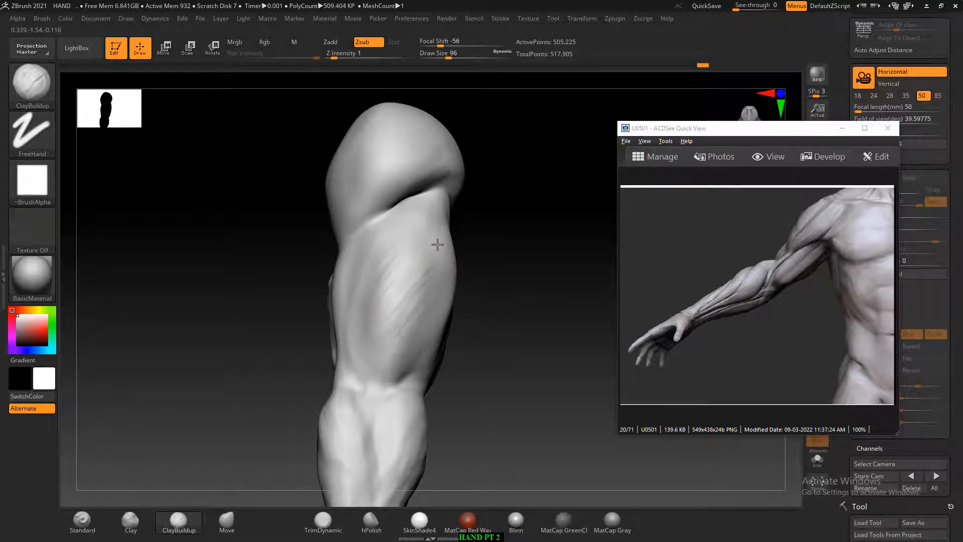
alt+drag(437, 244, 406, 296)
drag(501, 296, 467, 287)
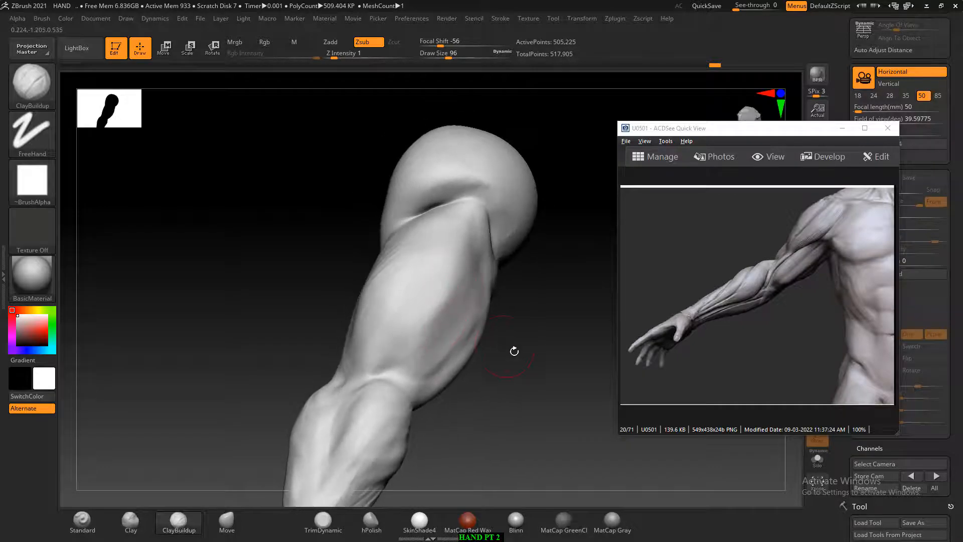
drag(514, 351, 486, 370)
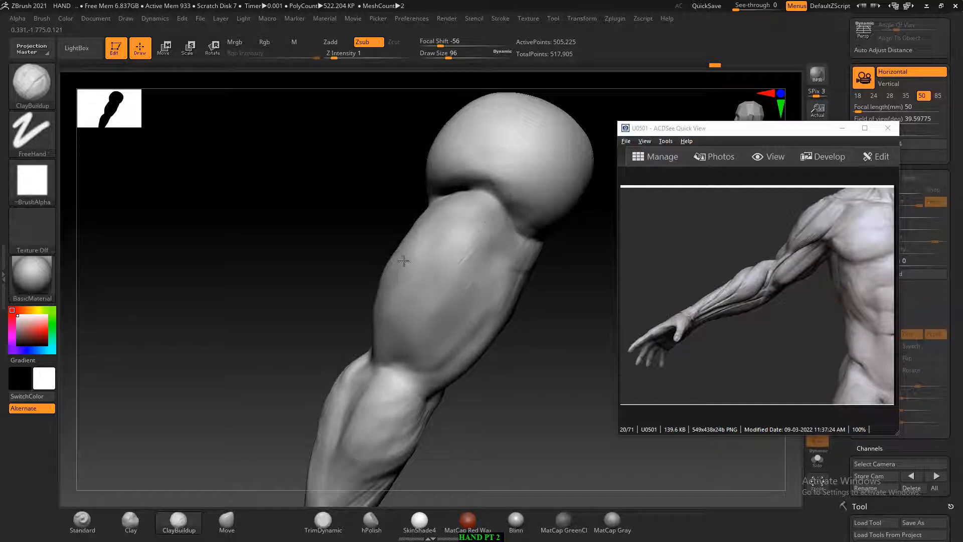
- Move the reference viewer clear of the arm and turn on the floor grid with the arm reference image
drag(385, 252, 547, 311)
drag(766, 131, 133, 137)
click(818, 184)
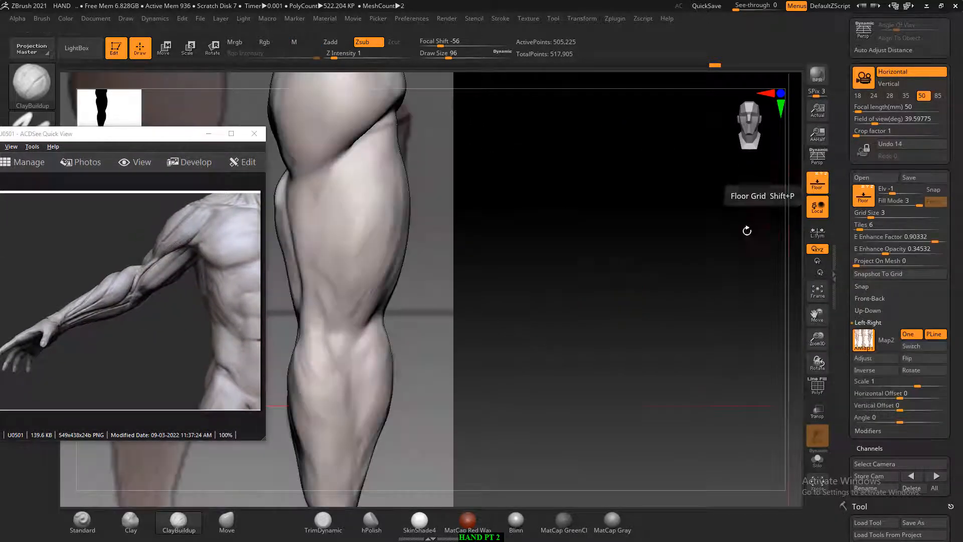
alt+drag(413, 187, 413, 197)
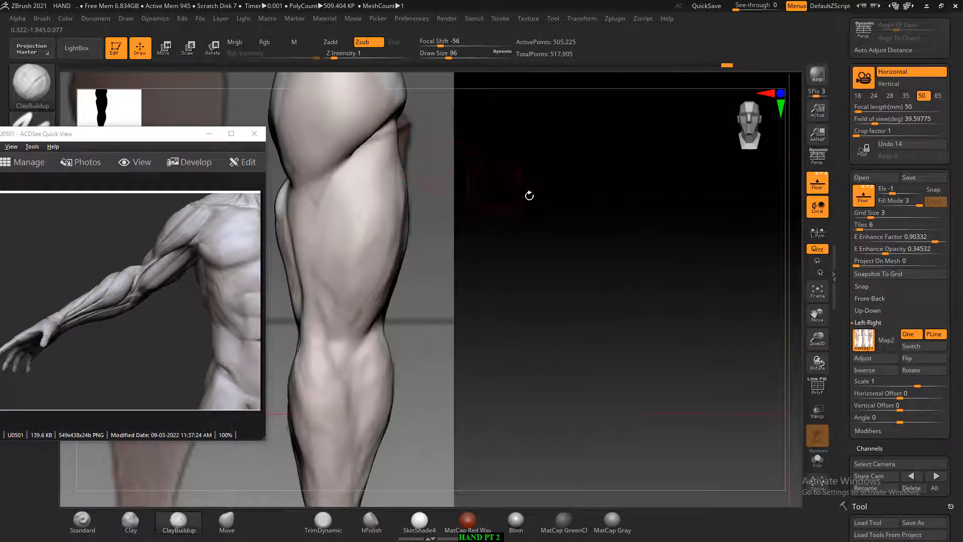
drag(529, 195, 597, 267)
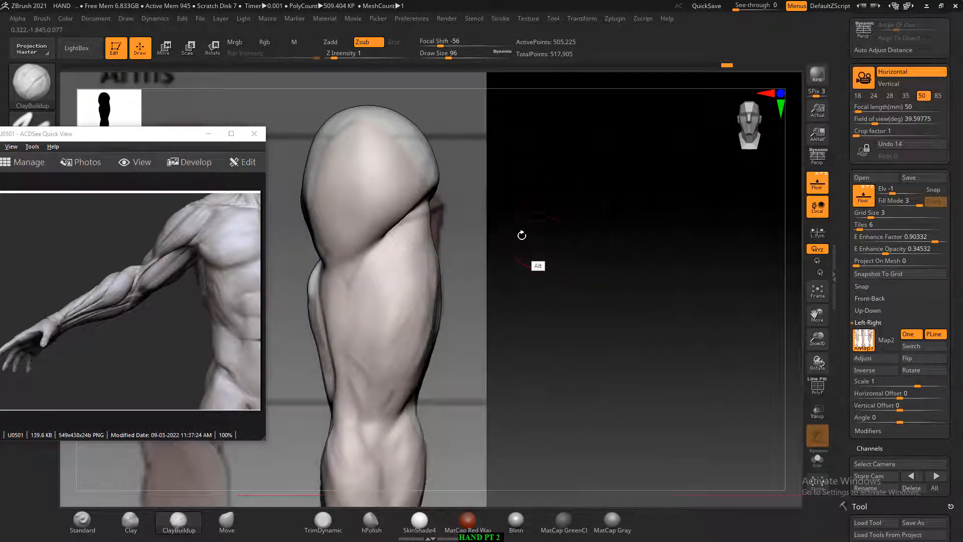
- Reshape the deltoid's lower edge and the upper arm's outline to the reference image using the Move brush at size 244
key(b)
key(m)
key(v)
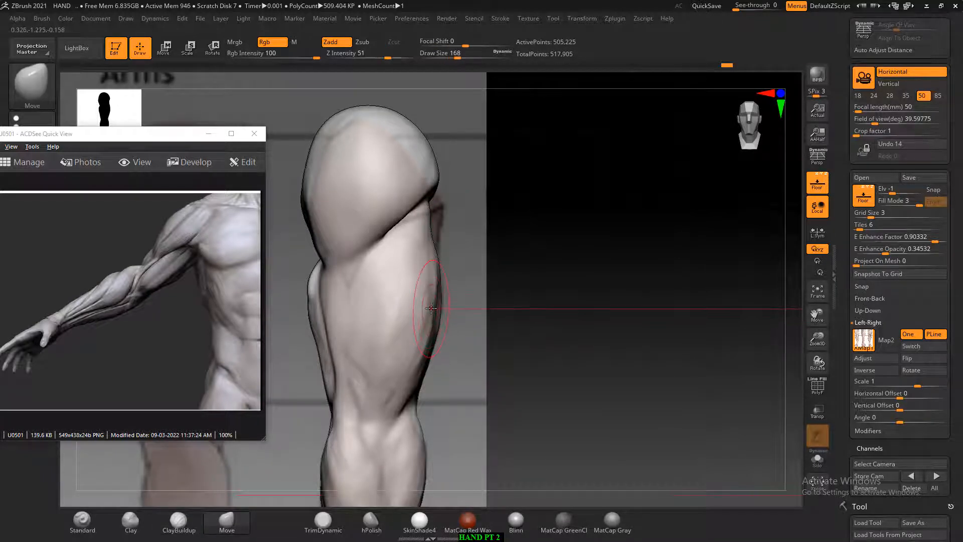
key(])
key(])
mouse_move(420, 191)
mouse_down()
mouse_move(425, 213)
mouse_move(444, 202)
mouse_up()
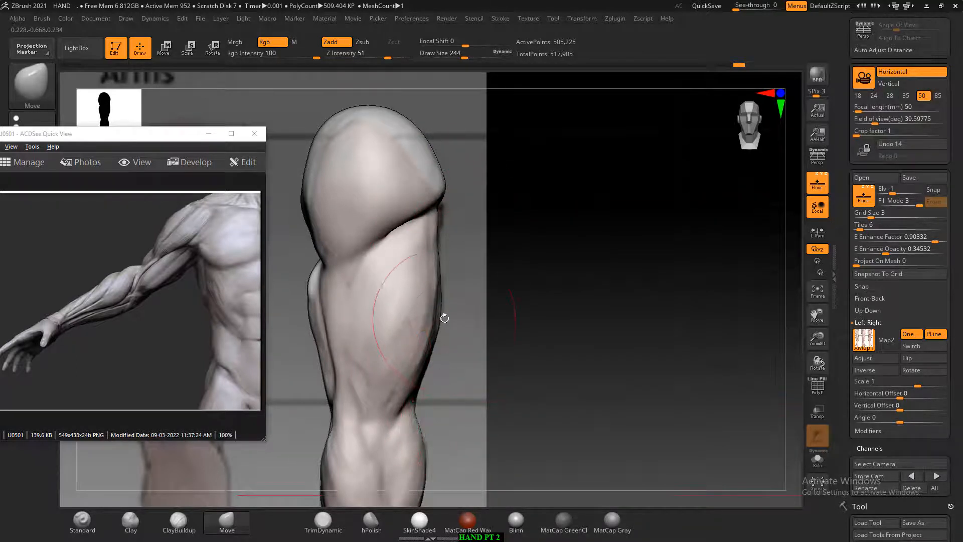
drag(439, 316, 436, 320)
drag(440, 230, 436, 227)
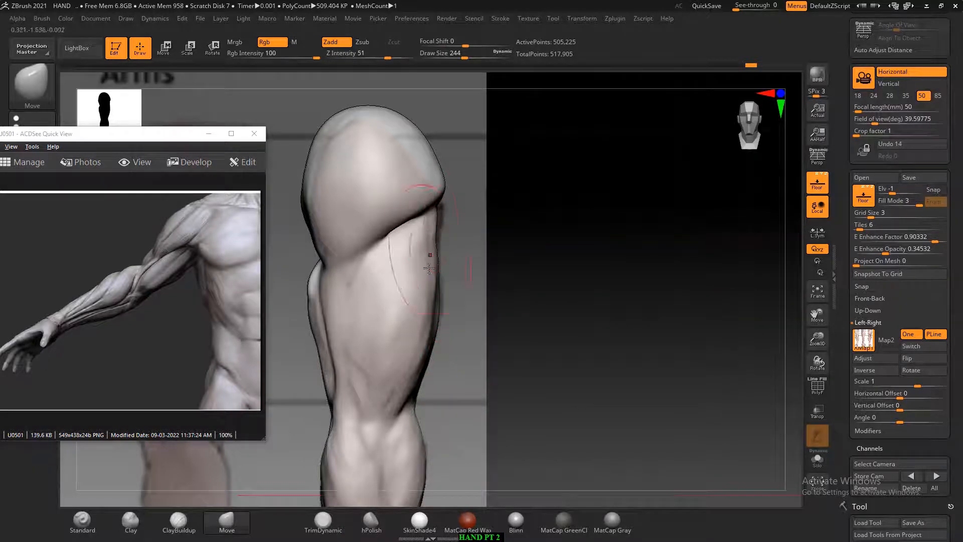
drag(304, 297, 307, 296)
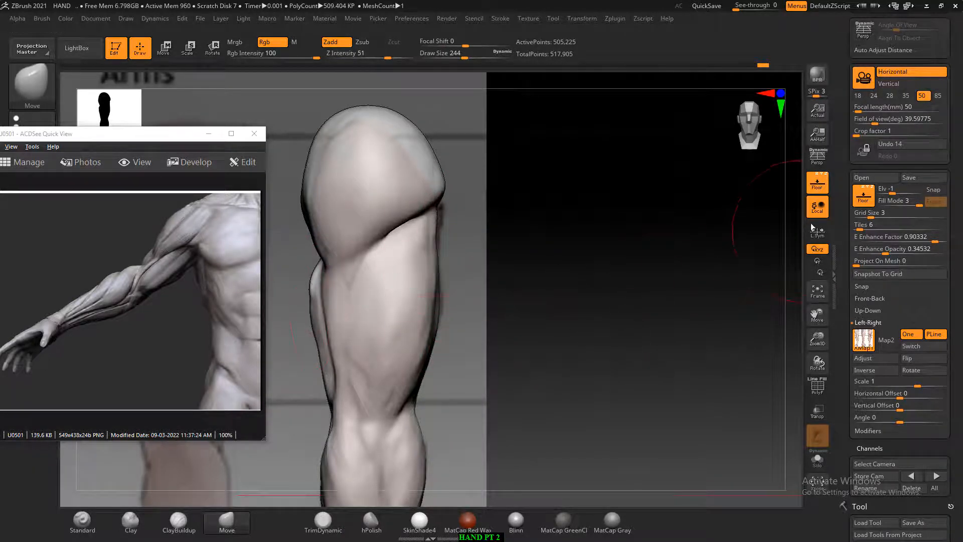
- Hide the floor grid and smooth the middle of the upper arm muscle
click(819, 187)
drag(663, 299, 655, 299)
shift+drag(363, 333, 362, 289)
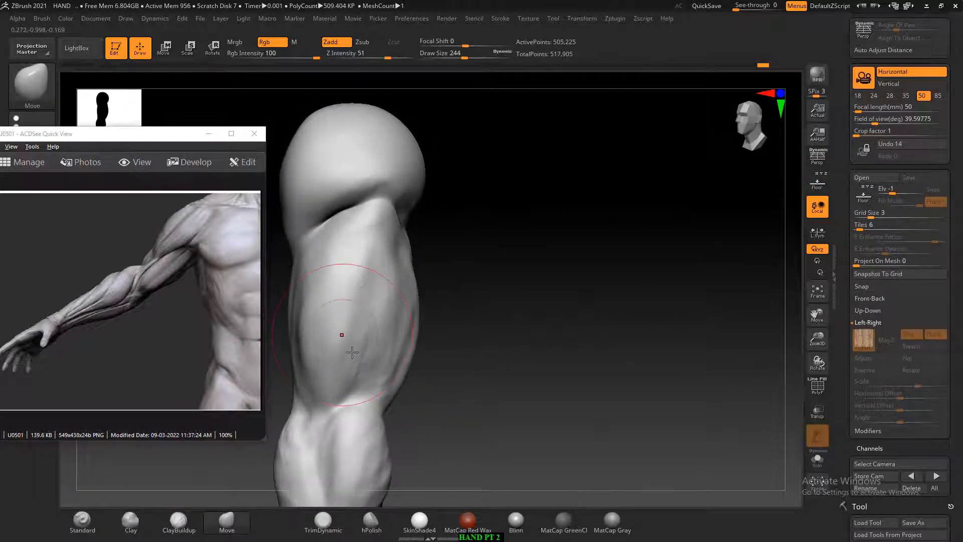
mouse_move(430, 312)
mouse_down()
mouse_move(585, 233)
mouse_move(628, 351)
mouse_move(604, 318)
mouse_move(634, 314)
mouse_move(632, 338)
mouse_move(574, 345)
mouse_move(625, 359)
mouse_move(616, 355)
mouse_move(633, 335)
mouse_move(604, 316)
mouse_move(546, 322)
mouse_move(613, 334)
mouse_move(597, 336)
mouse_up()
- Select the PM3D_Sphere3D_4 hand subtool and split it into separate subtools with Groups Split
mouse_move(848, 74)
mouse_down()
mouse_move(845, 361)
mouse_move(833, 35)
mouse_up()
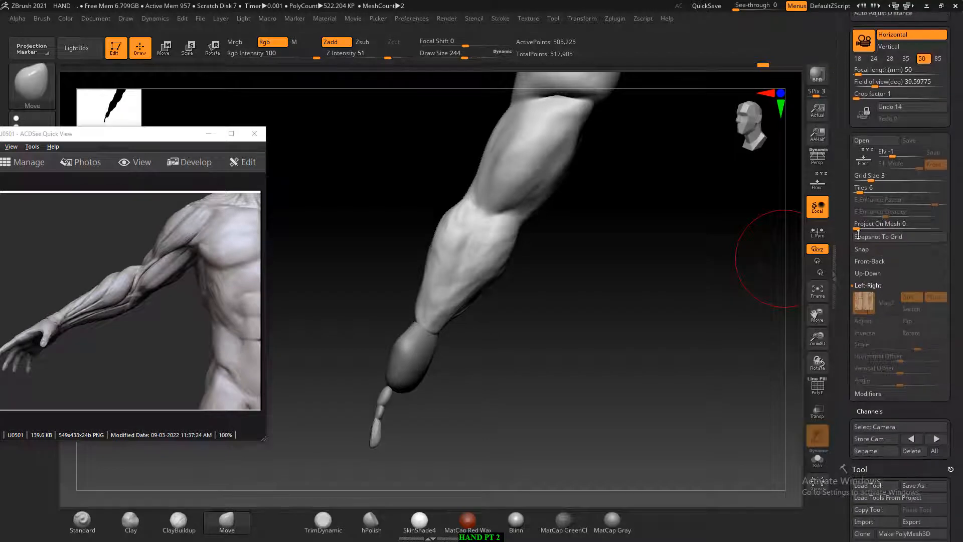
drag(845, 398, 844, 28)
click(866, 316)
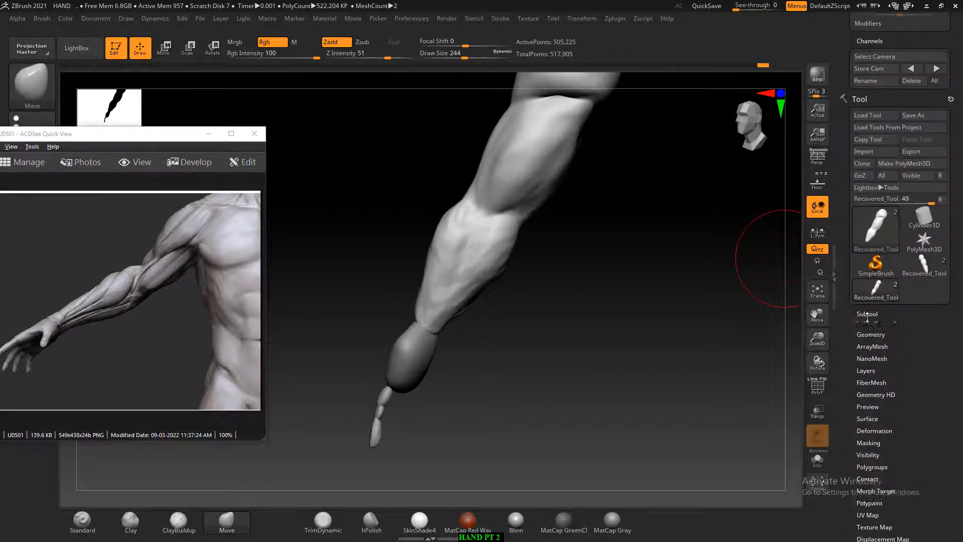
drag(588, 380, 570, 318)
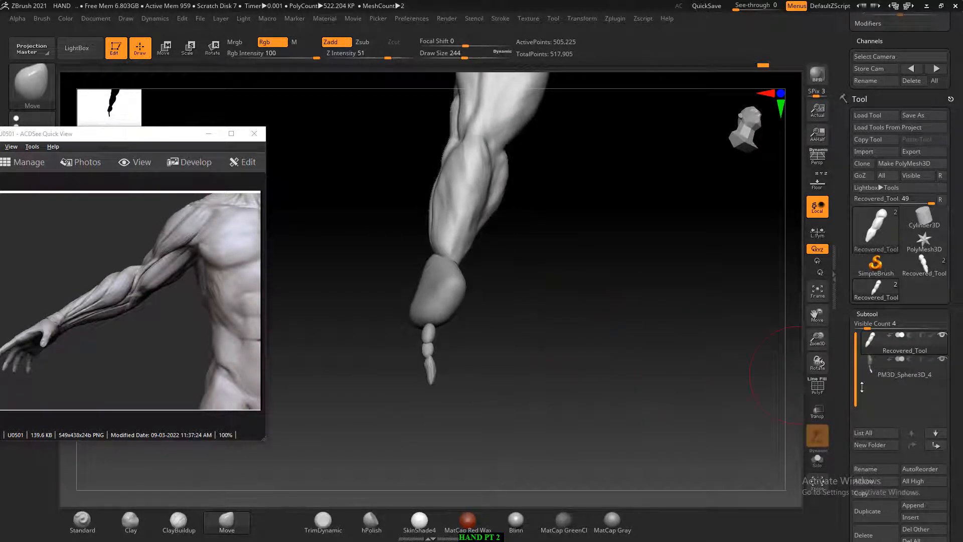
click(876, 374)
drag(842, 359, 832, 288)
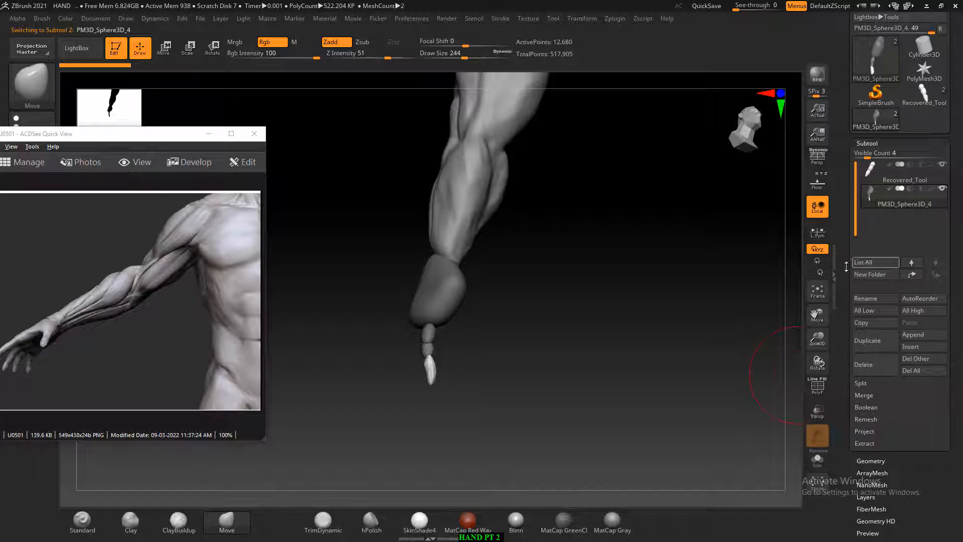
click(869, 384)
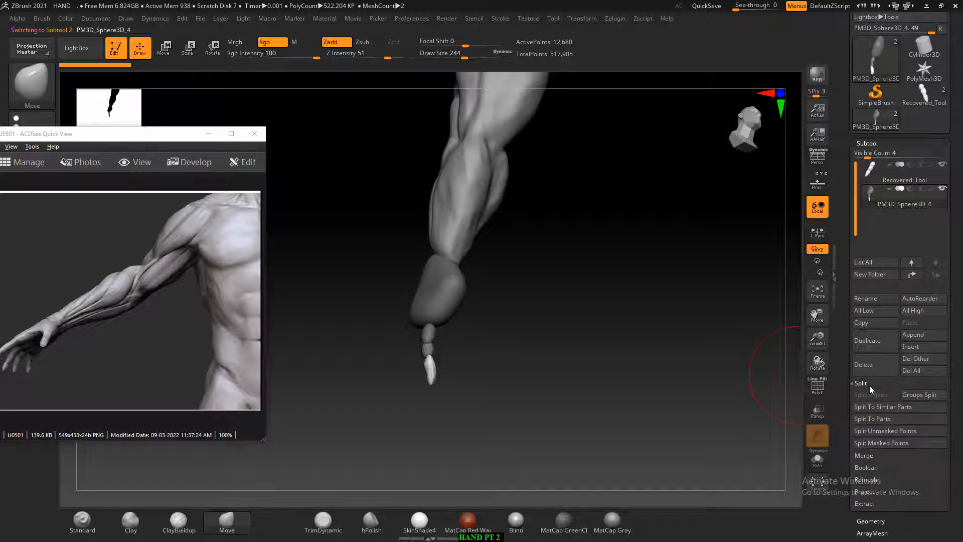
click(925, 396)
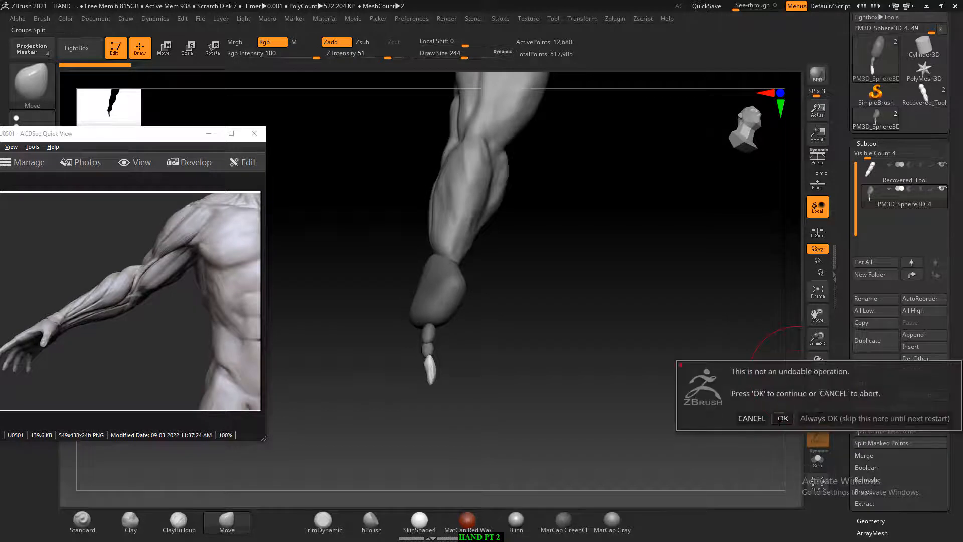
click(784, 420)
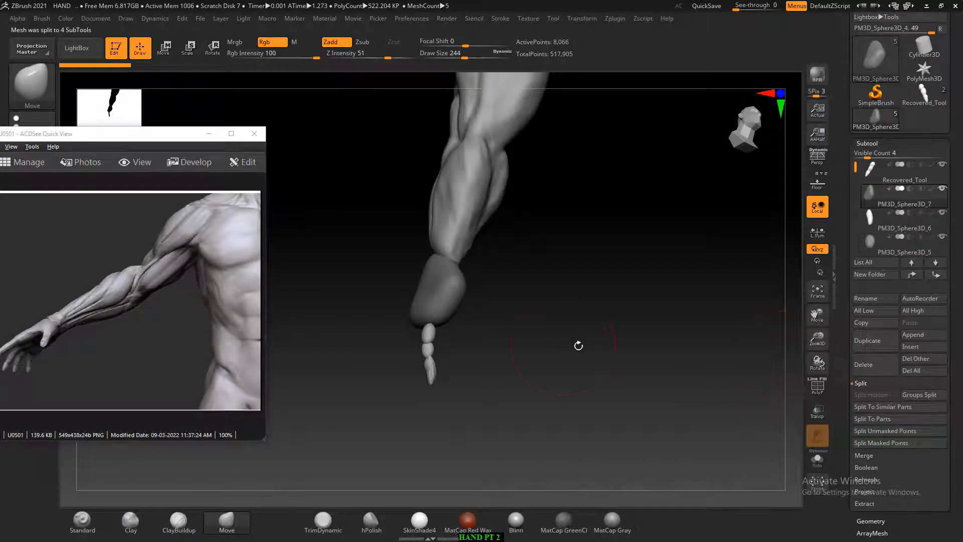
- Merge the split-off palm subtool into the Recovered_Tool arm subtool with MergeDown
drag(577, 344, 517, 269)
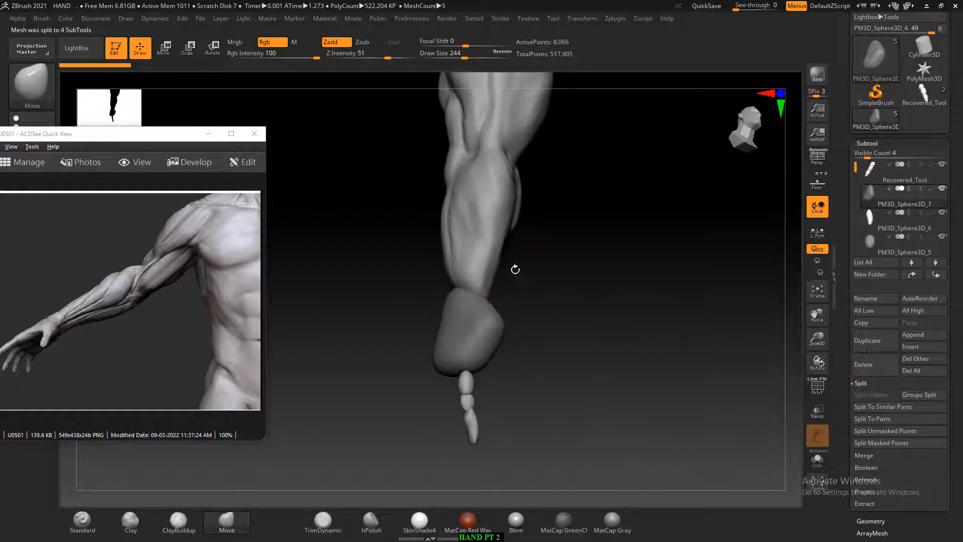
alt+click(477, 241)
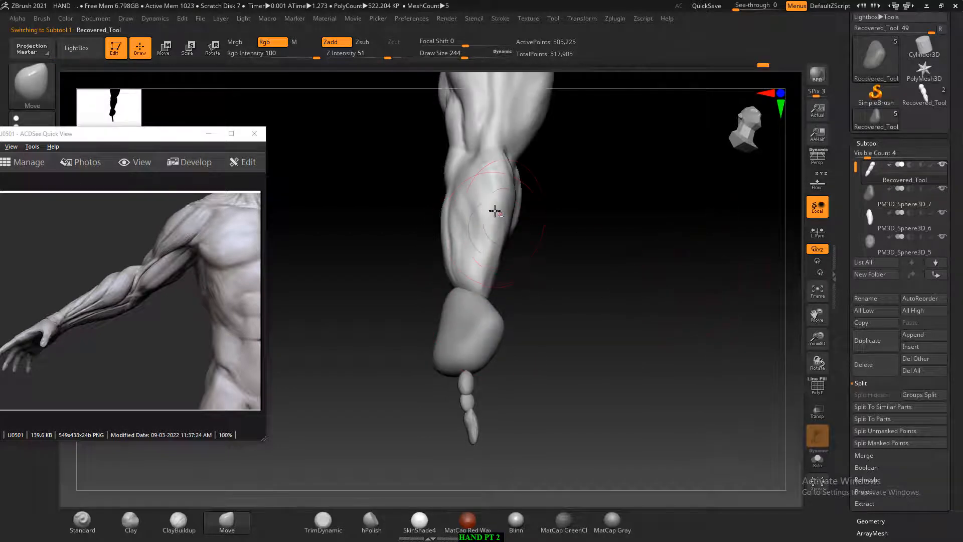
alt+click(487, 316)
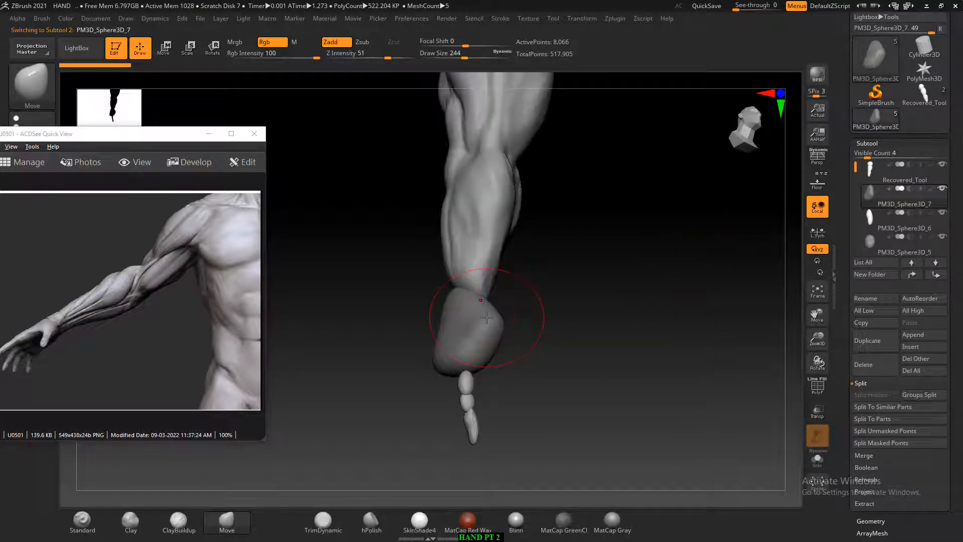
click(871, 170)
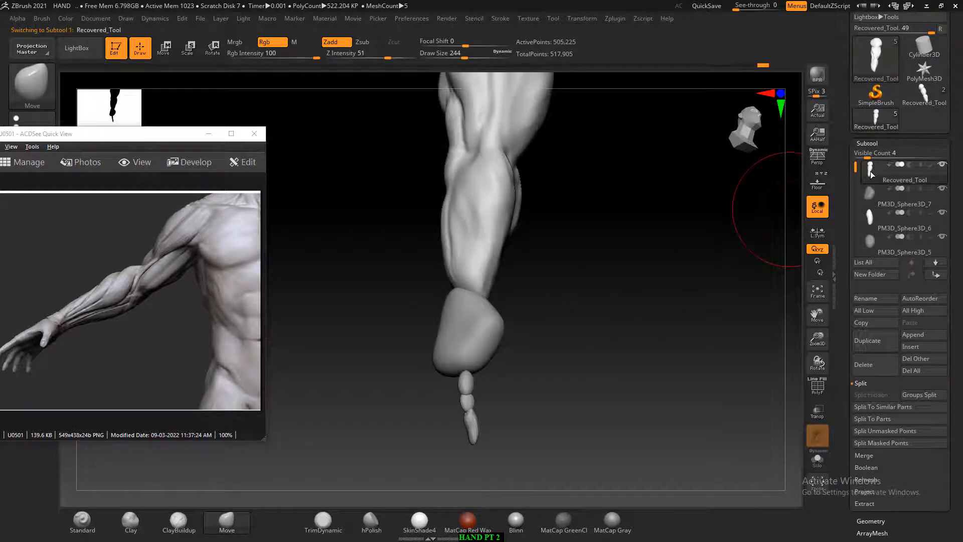
click(874, 455)
drag(650, 371, 672, 377)
drag(597, 347, 647, 347)
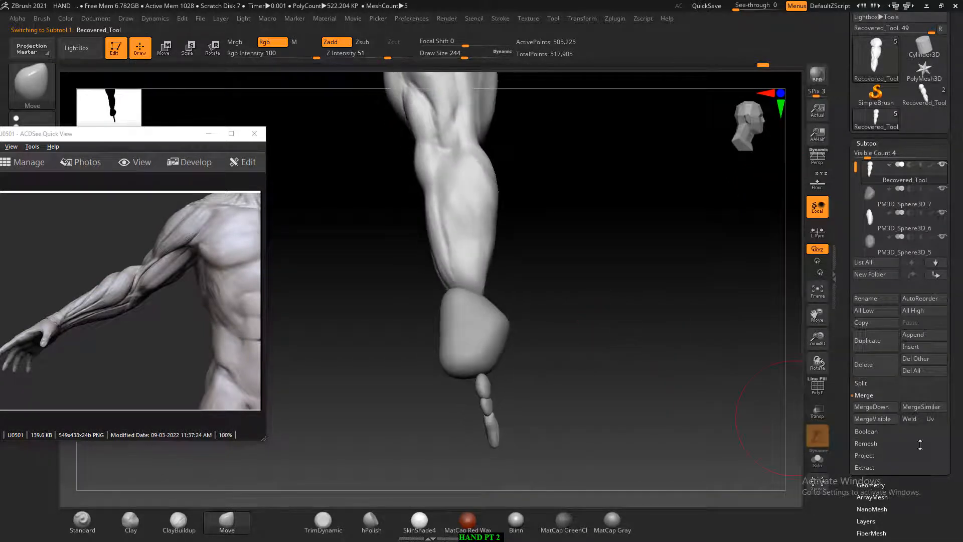
click(879, 408)
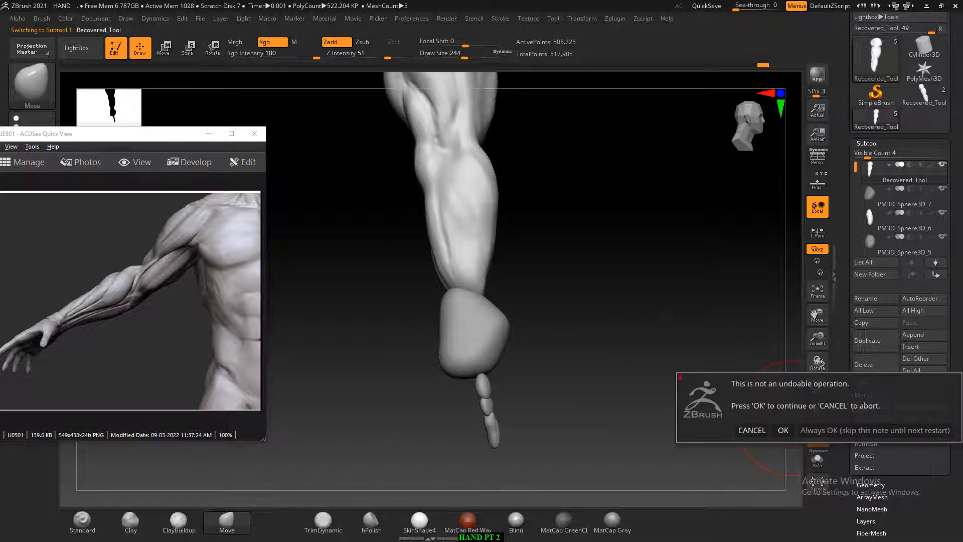
click(785, 429)
- Show the chapter seven hand anatomy page in the reference viewer and turn on the floor grid with the arm reference images
drag(694, 386, 647, 340)
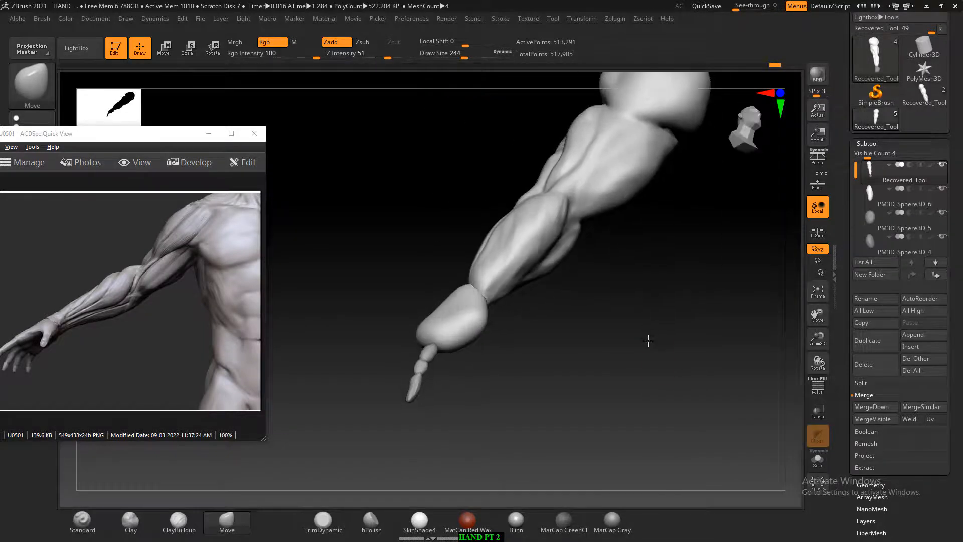
scroll(168, 333, down, 1)
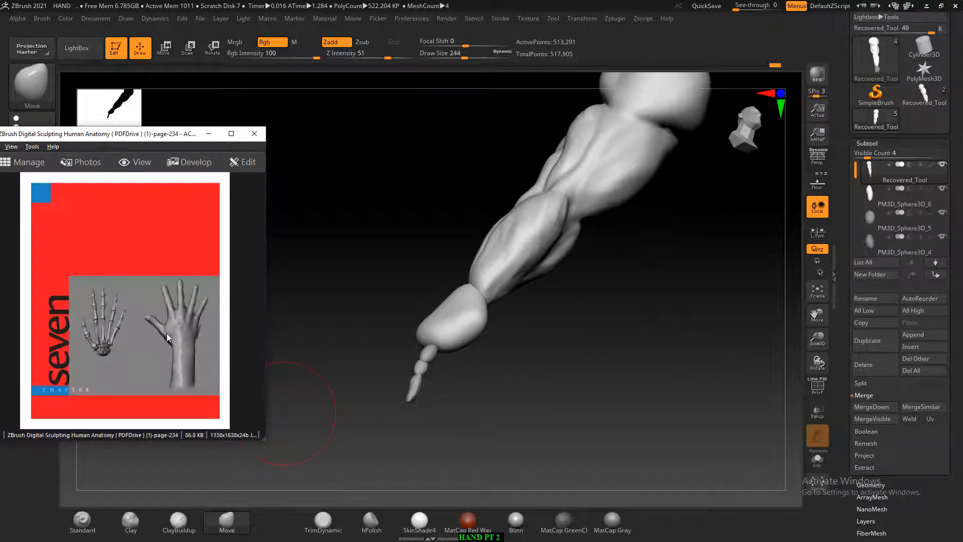
mouse_move(595, 333)
mouse_down()
mouse_move(619, 376)
mouse_move(625, 340)
mouse_move(638, 358)
mouse_move(663, 338)
mouse_move(713, 344)
mouse_move(661, 355)
mouse_move(673, 346)
mouse_up()
key(shift+p)
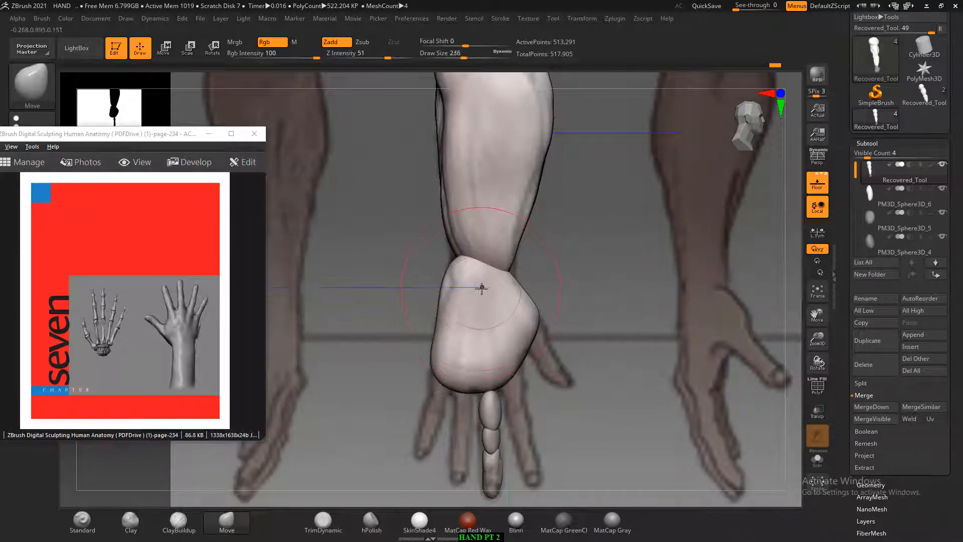
- Reduce the Move brush size to 96 and adjust the palm's corner at the wrist against the top reference
key(bracketleft)
key(bracketleft)
key(bracketleft)
key(bracketleft)
key(bracketleft)
key(bracketleft)
key(bracketleft)
key(bracketleft)
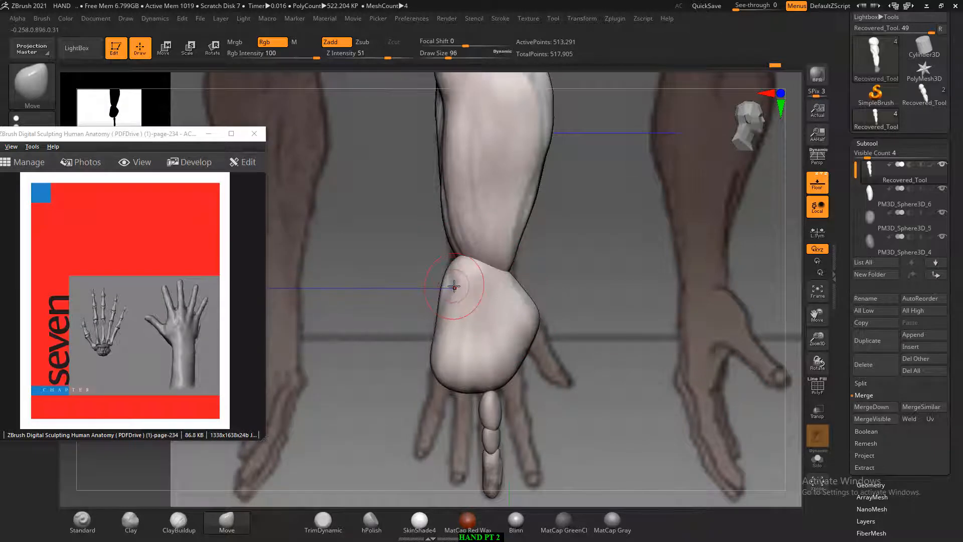
key(alt)
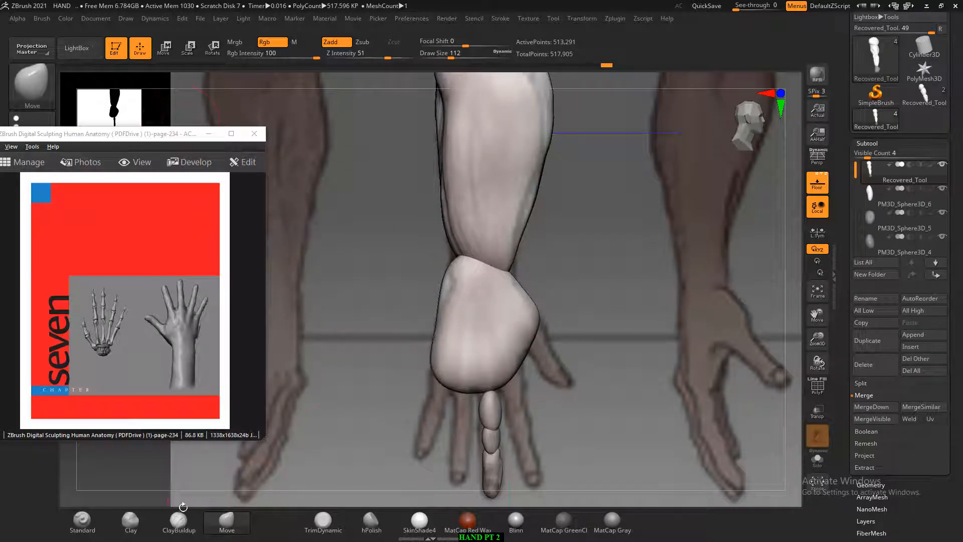
drag(771, 339, 624, 346)
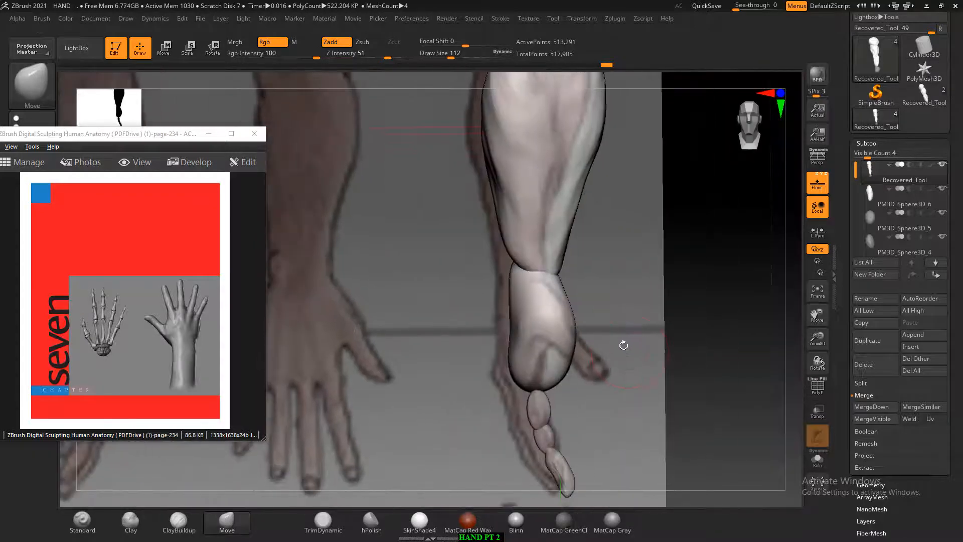
drag(670, 313, 702, 334)
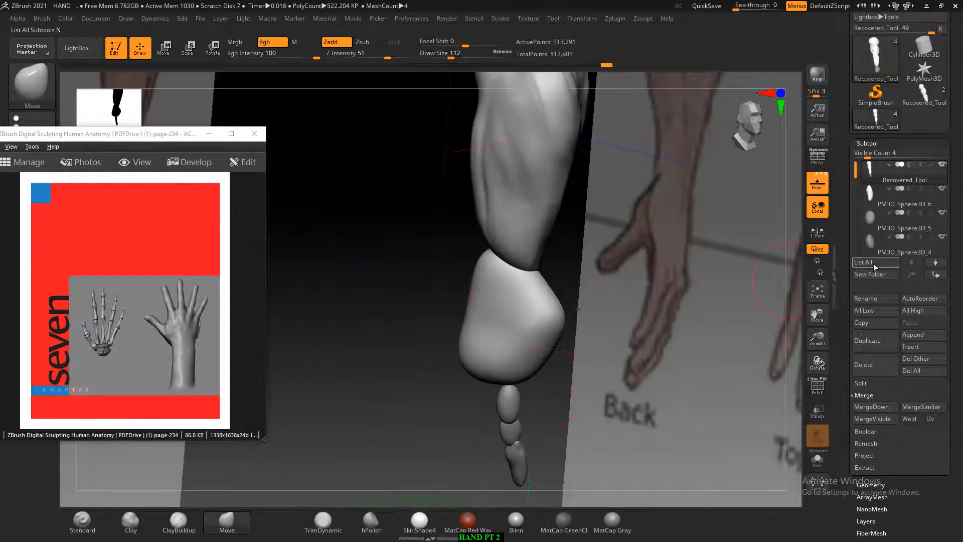
key(f)
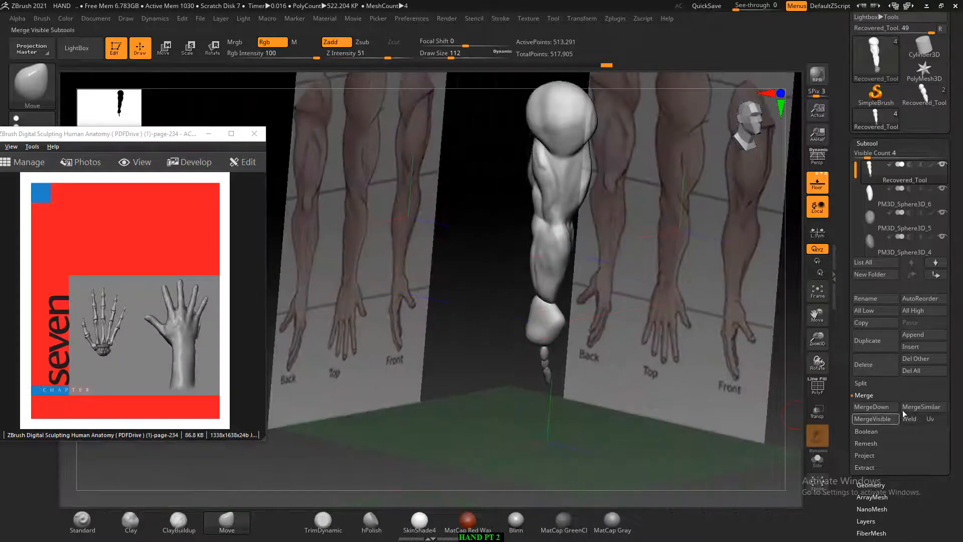
click(818, 183)
drag(667, 340, 471, 88)
drag(555, 163, 595, 188)
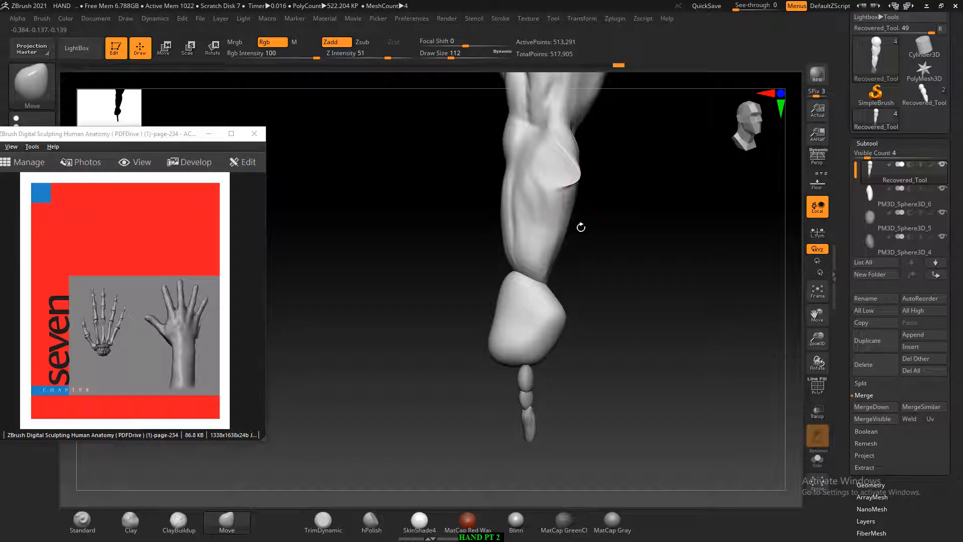
key(ctrl+z)
mouse_move(576, 330)
mouse_down()
mouse_move(649, 339)
mouse_move(666, 361)
mouse_move(580, 323)
mouse_up()
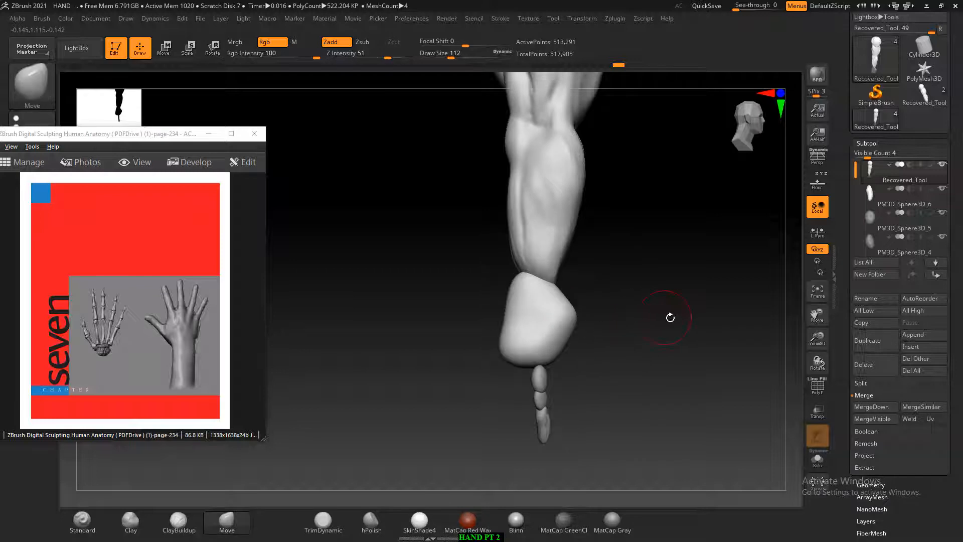
drag(671, 316, 797, 344)
click(817, 183)
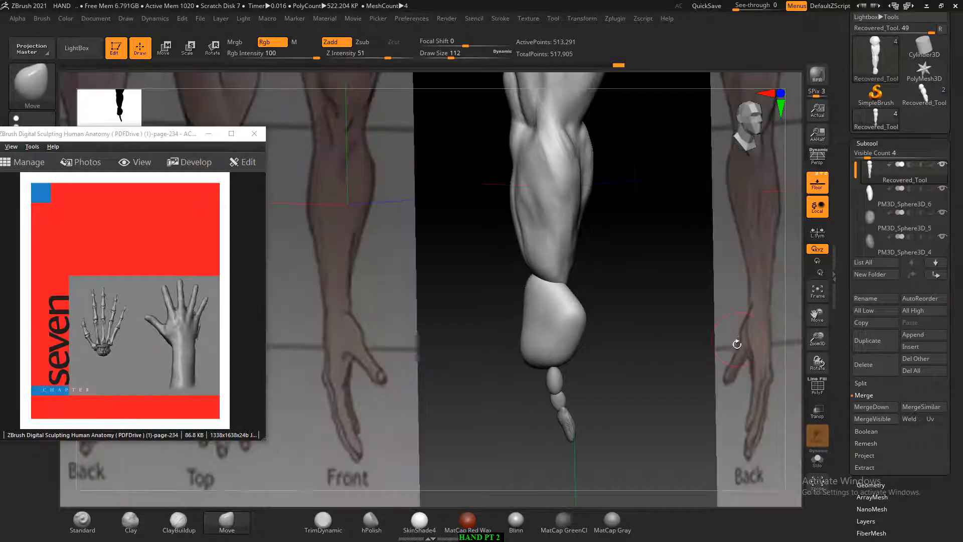
- Reshape the palm's side profile and its wrist corner to the front and top references using the Move brush at sizes 140 and 112
mouse_move(735, 344)
mouse_down()
mouse_move(679, 340)
mouse_move(731, 340)
mouse_move(721, 341)
mouse_up()
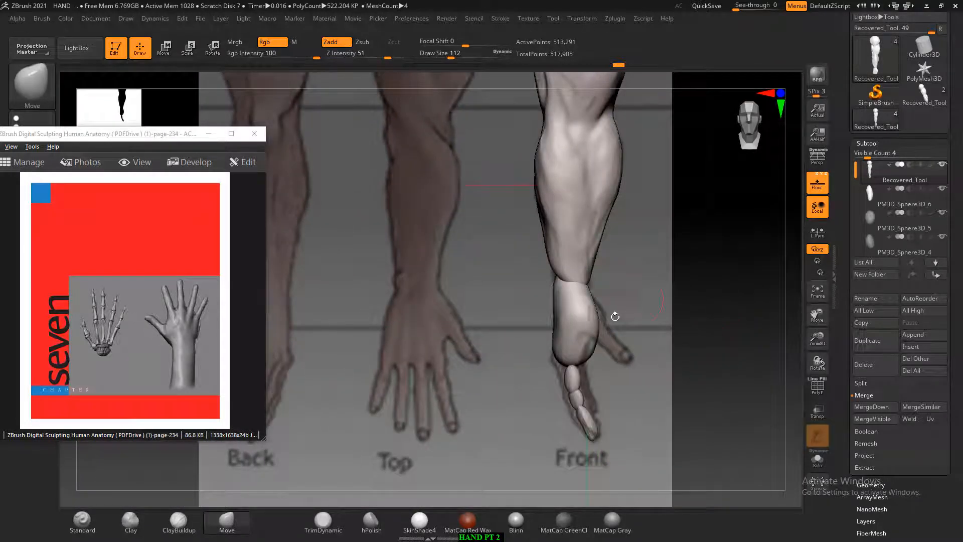
alt+drag(661, 304, 659, 332)
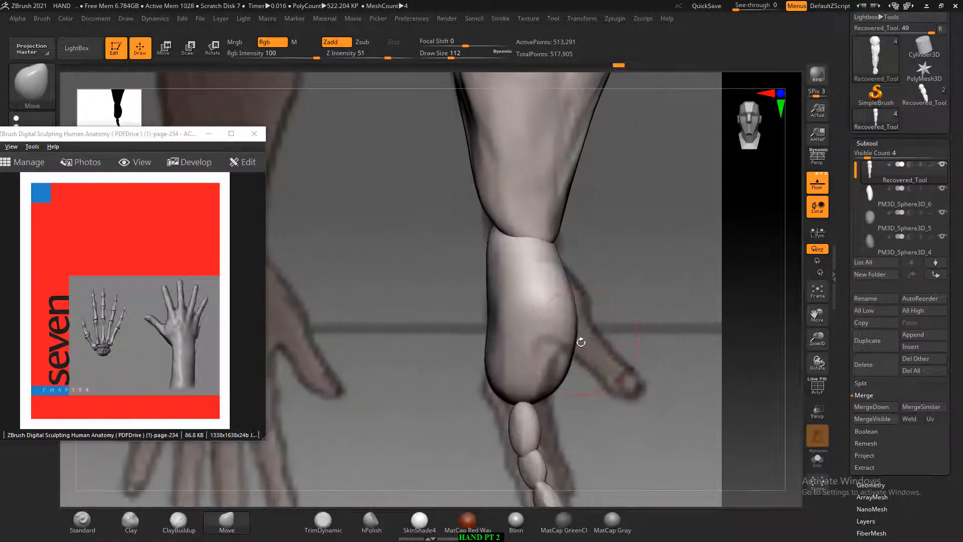
drag(573, 350, 568, 324)
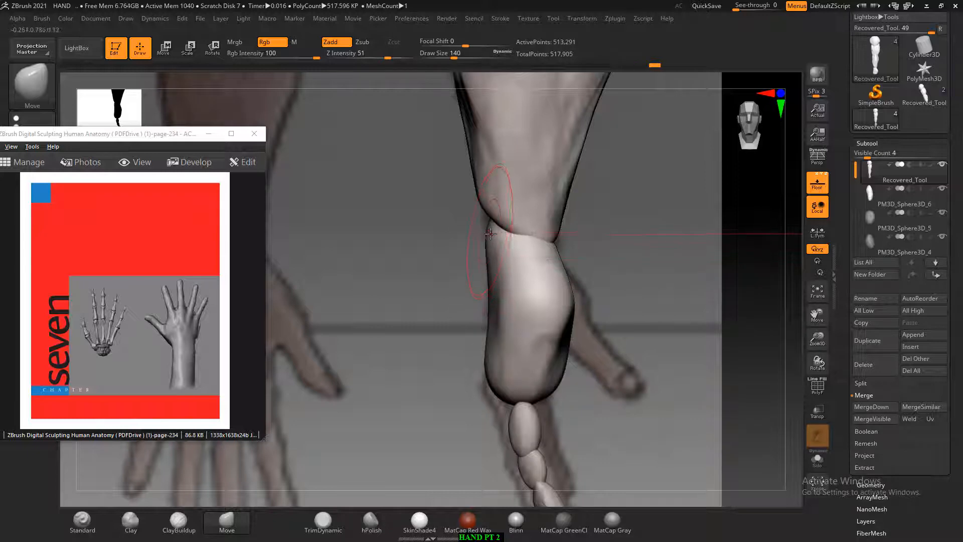
drag(572, 269, 677, 383)
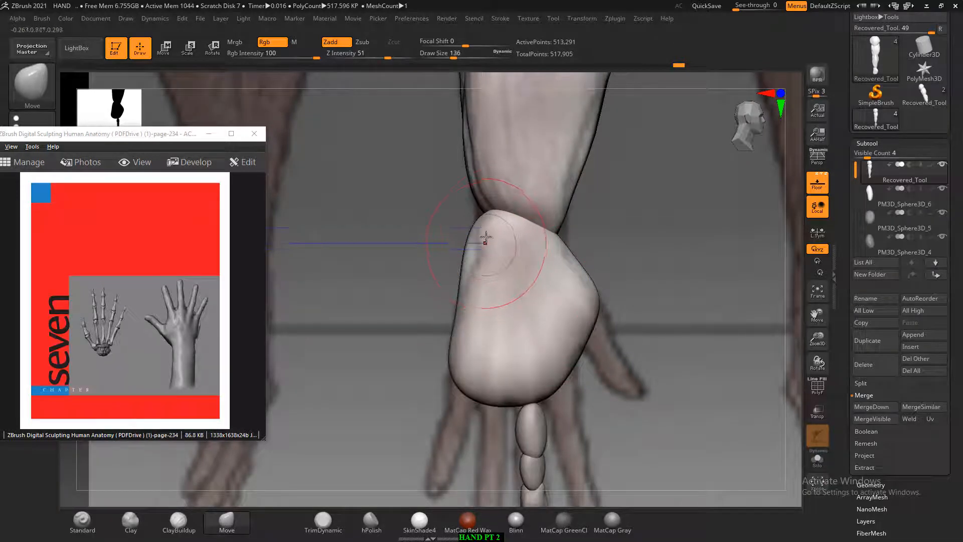
key(bracketleft)
drag(483, 187, 476, 219)
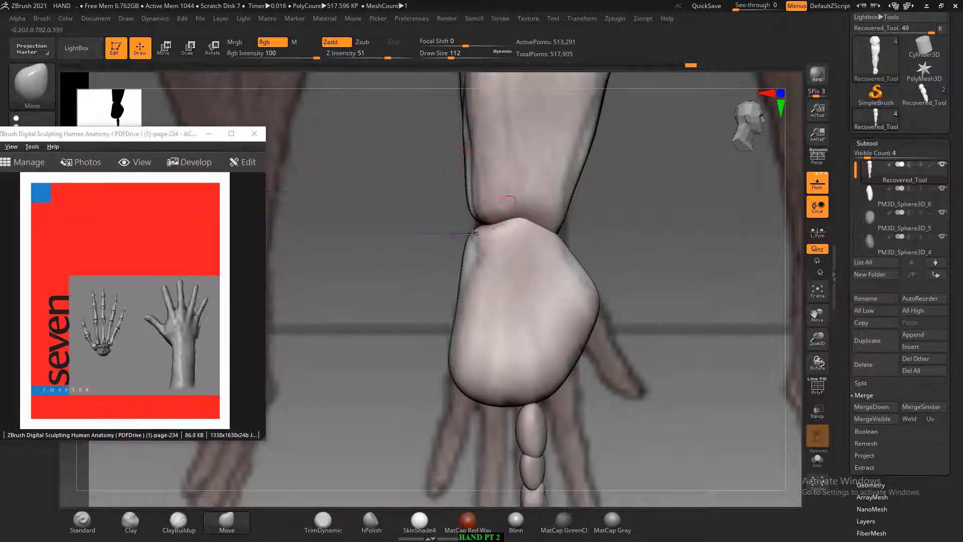
- Shape the palm's underside and the area around the finger base with the Move brush at size 112
drag(665, 321, 702, 326)
mouse_move(622, 331)
mouse_down()
mouse_move(694, 368)
mouse_move(687, 384)
mouse_move(639, 275)
mouse_move(616, 330)
mouse_move(630, 260)
mouse_move(626, 334)
mouse_move(617, 305)
mouse_move(633, 305)
mouse_move(605, 327)
mouse_up()
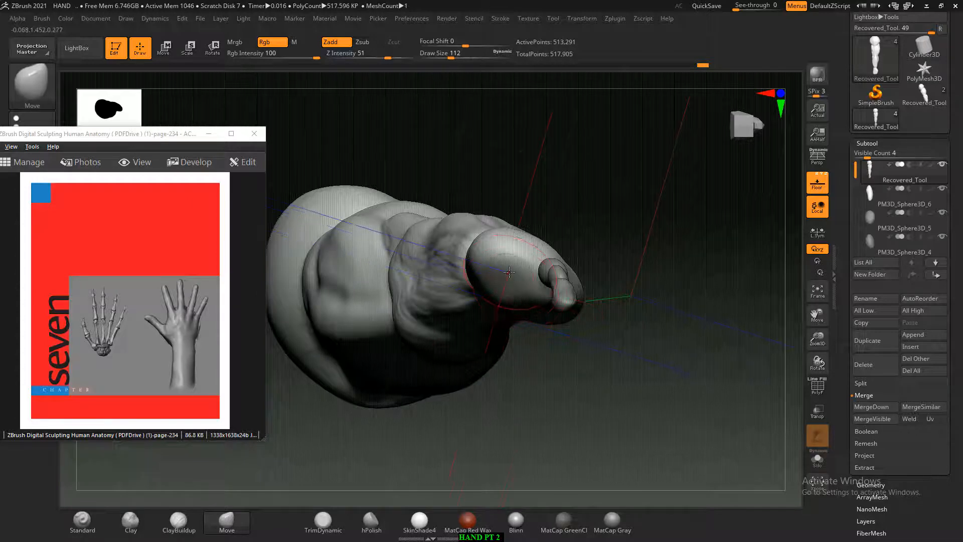
drag(535, 298, 569, 298)
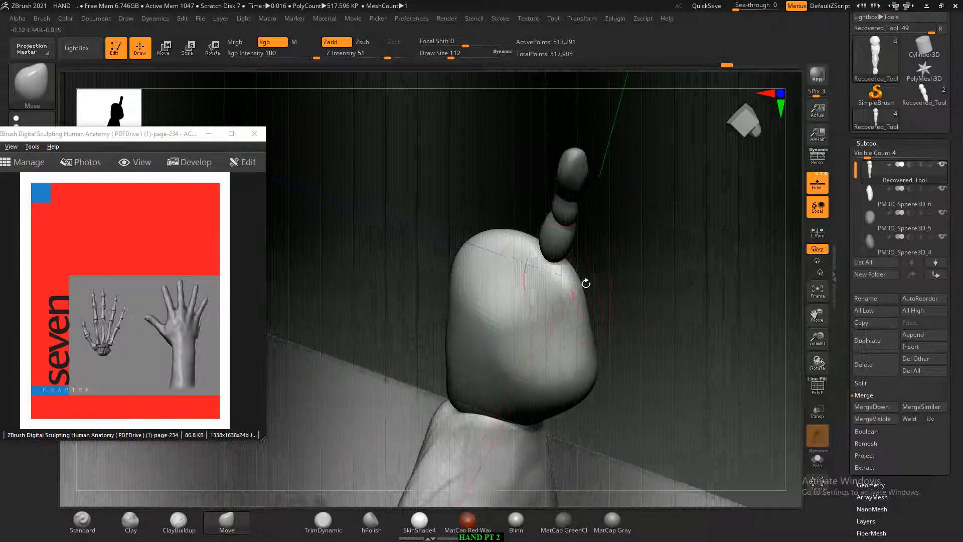
drag(490, 183, 578, 256)
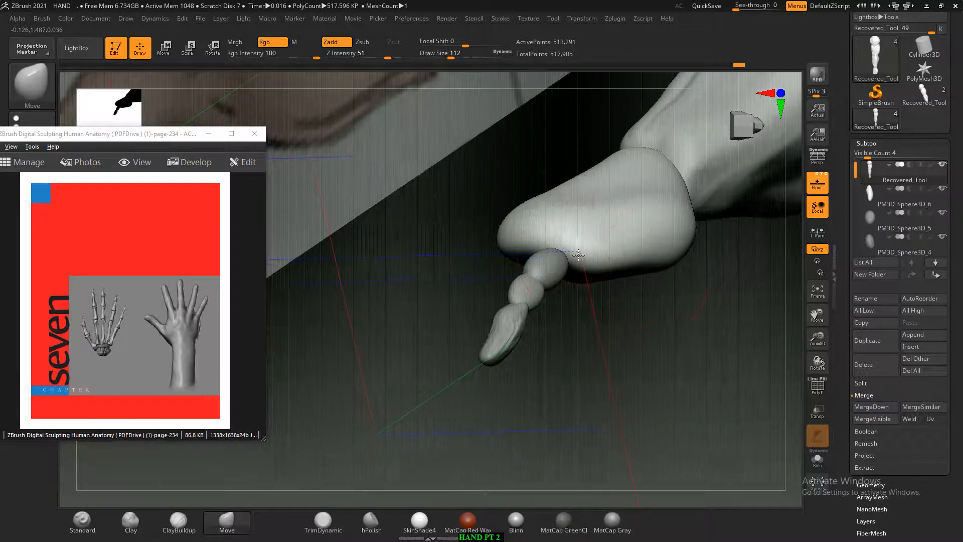
- Pull the palm's thumb-side knuckle corner outward to match the top reference hand, using the Move brush at size 88
drag(658, 301, 677, 345)
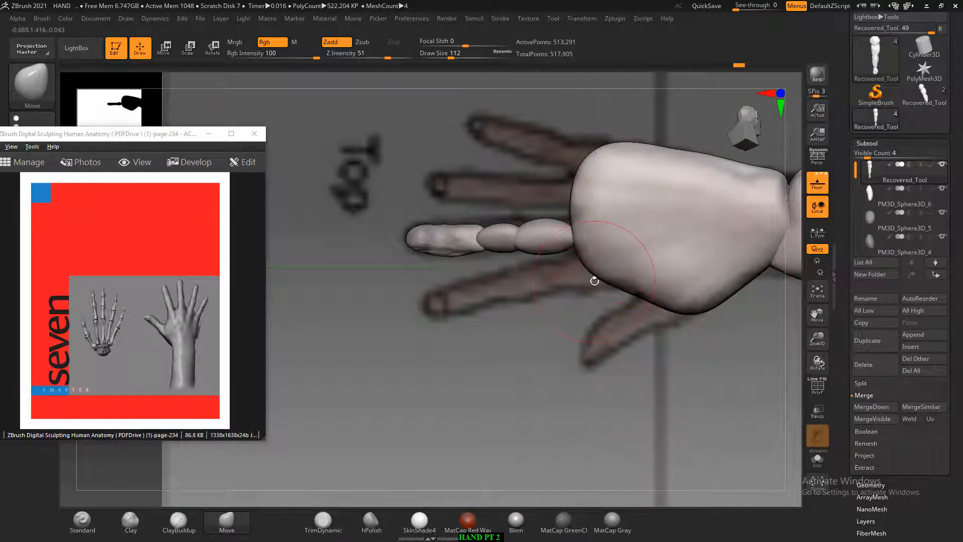
drag(590, 271, 581, 286)
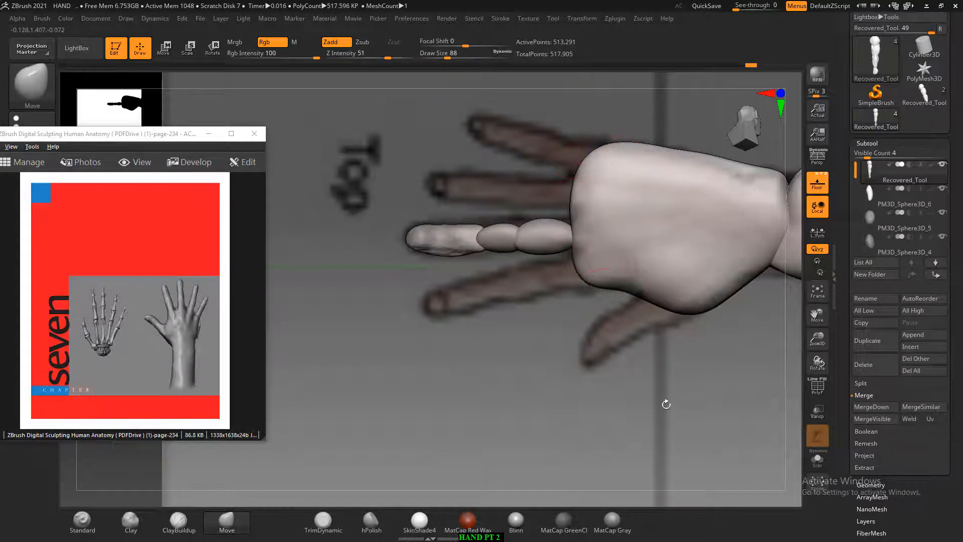
mouse_move(667, 402)
mouse_down()
mouse_move(680, 419)
mouse_move(675, 325)
mouse_move(695, 341)
mouse_move(699, 370)
mouse_move(677, 346)
mouse_move(670, 355)
mouse_move(679, 380)
mouse_up()
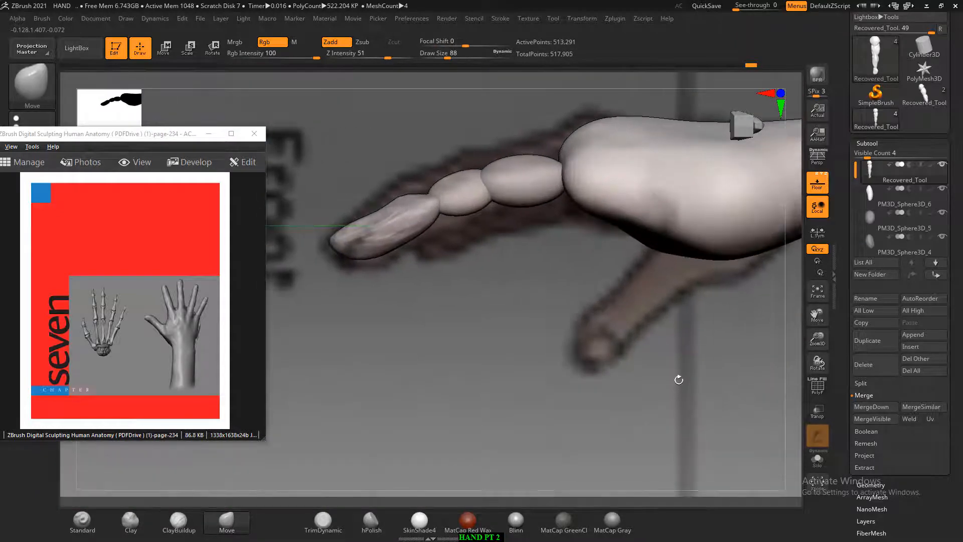
- Merge the three finger segment subtools PM3D_Sphere3D_6, PM3D_Sphere3D_5 and PM3D_Sphere3D_4 into one subtool
click(871, 239)
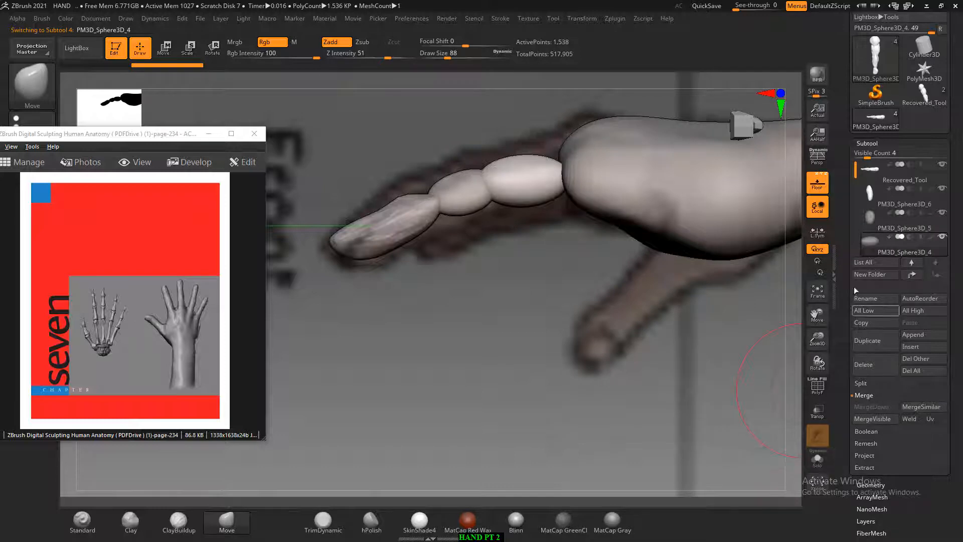
click(871, 221)
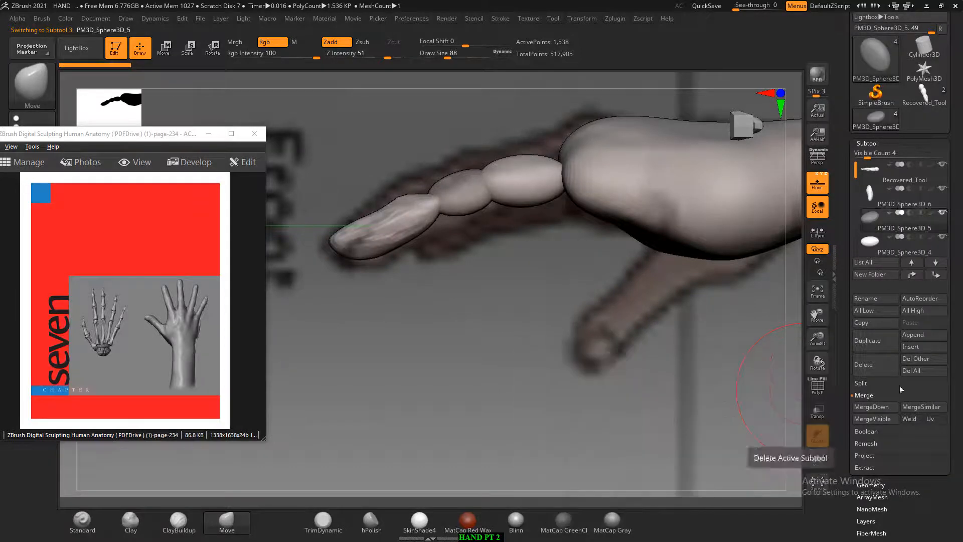
mouse_move(938, 227)
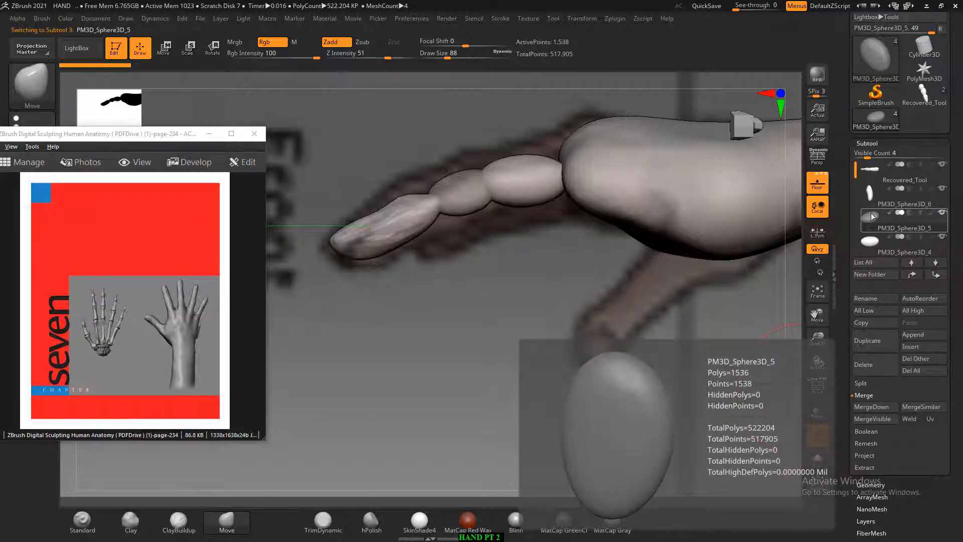
click(870, 195)
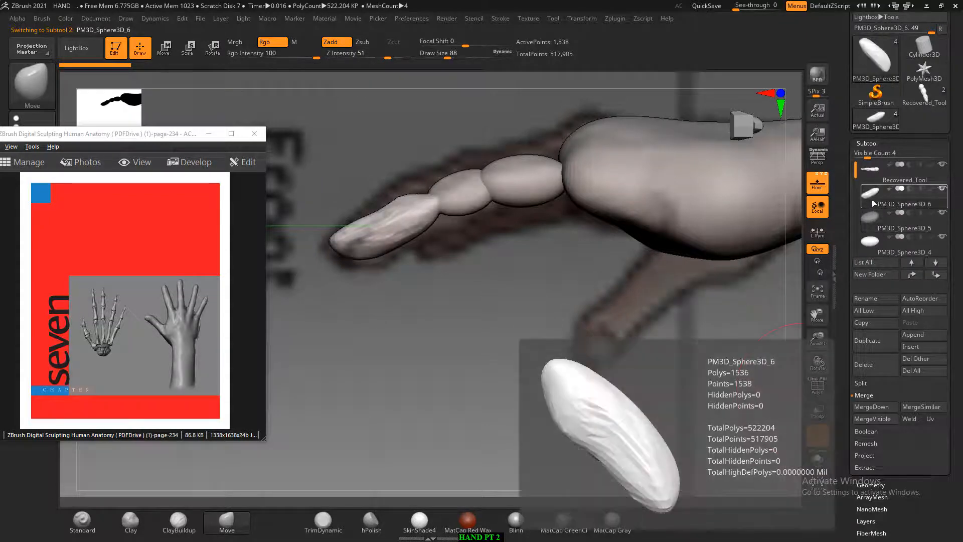
click(873, 243)
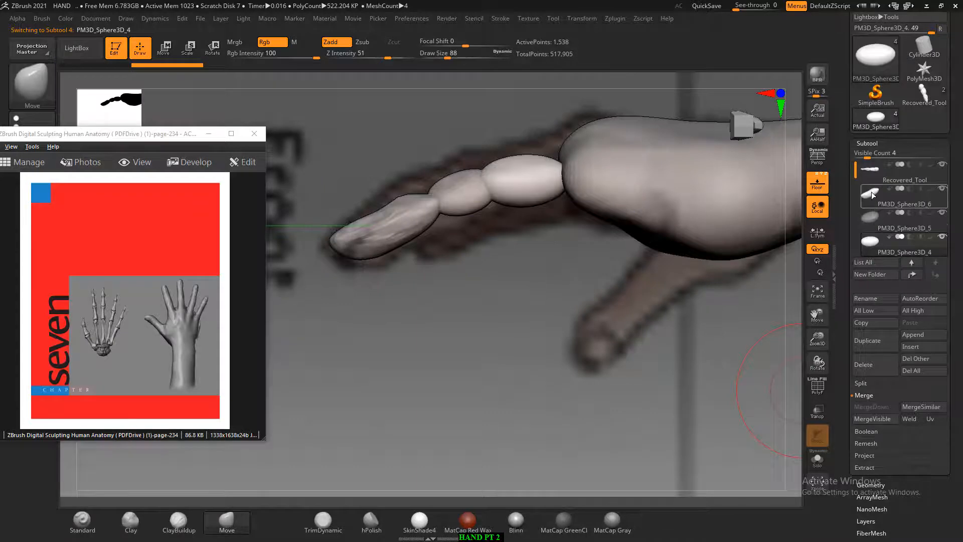
click(873, 195)
click(886, 405)
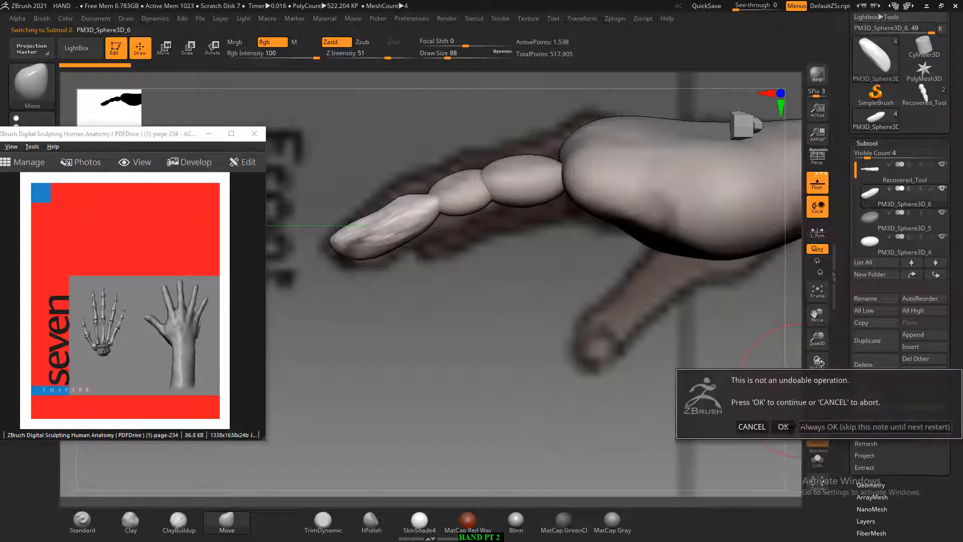
click(783, 426)
click(876, 409)
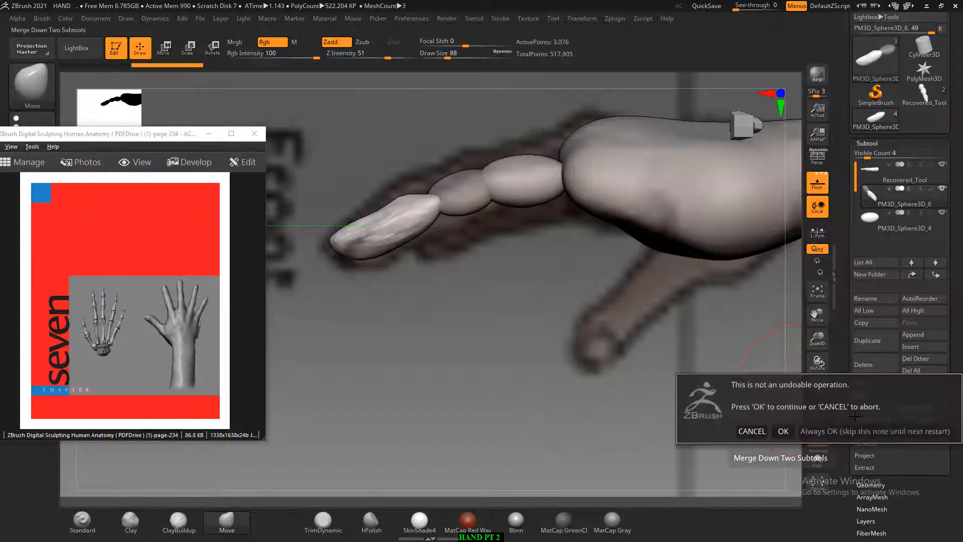
click(784, 432)
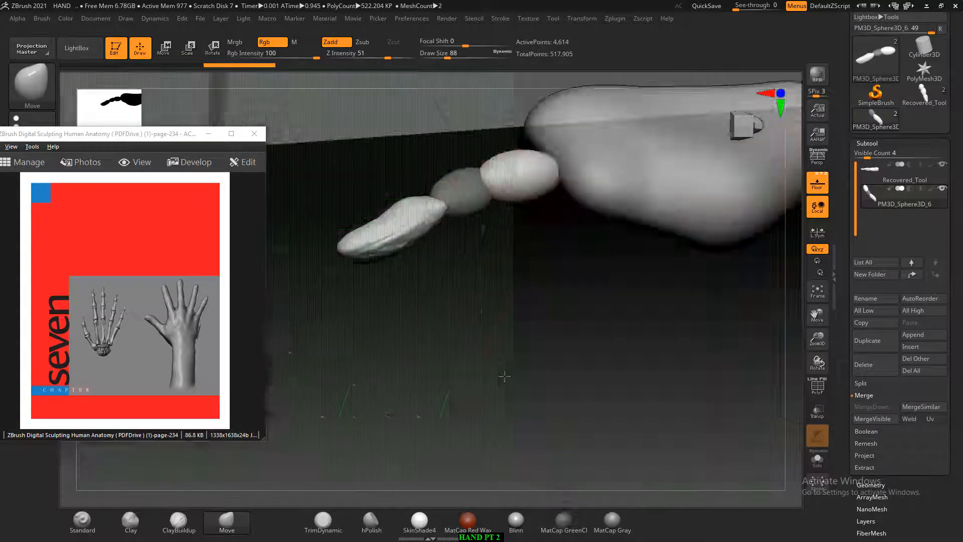
- Clear the mask on the merged finger and fuse its segments with DynaMesh at resolution 128
drag(501, 378, 728, 382)
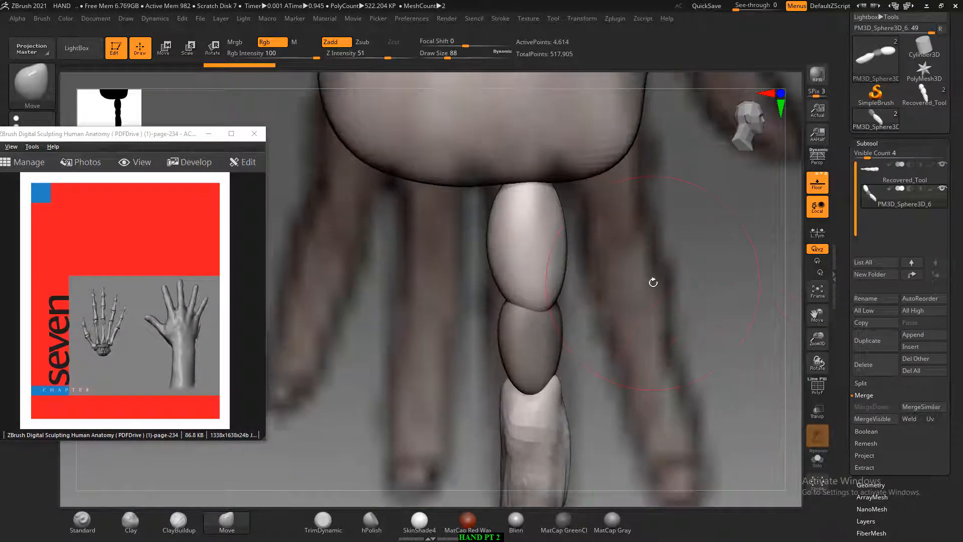
mouse_move(673, 312)
mouse_down()
mouse_move(718, 317)
mouse_move(666, 306)
mouse_up()
scroll(845, 345, down, 5)
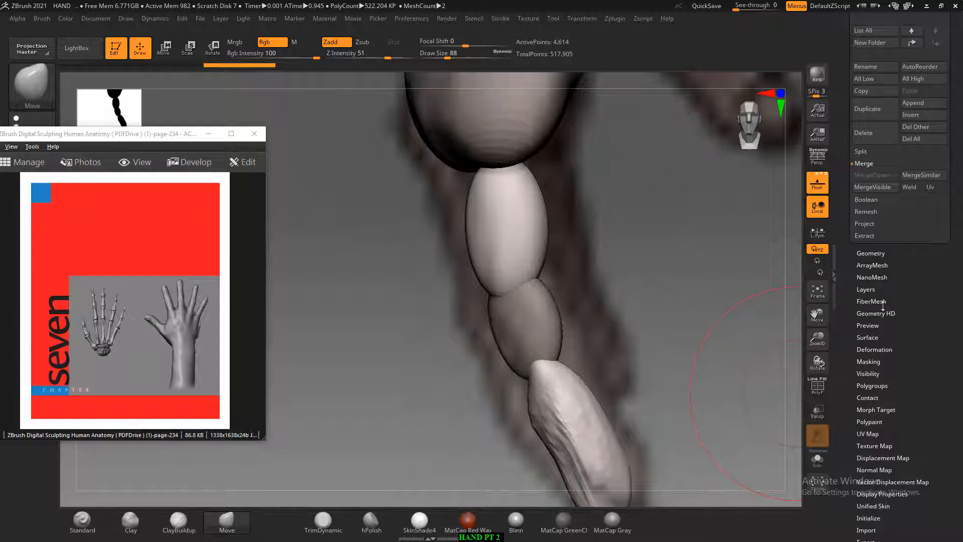
click(878, 253)
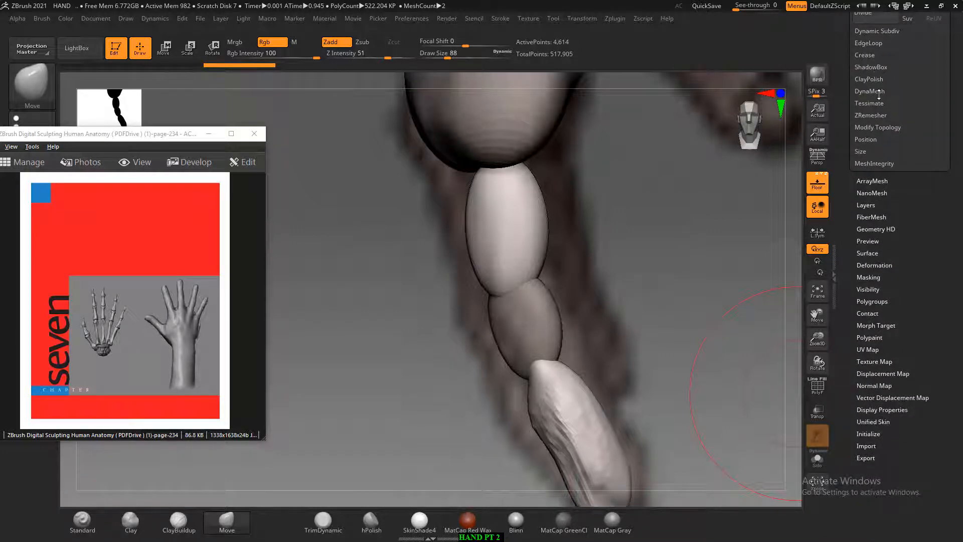
click(873, 92)
click(878, 112)
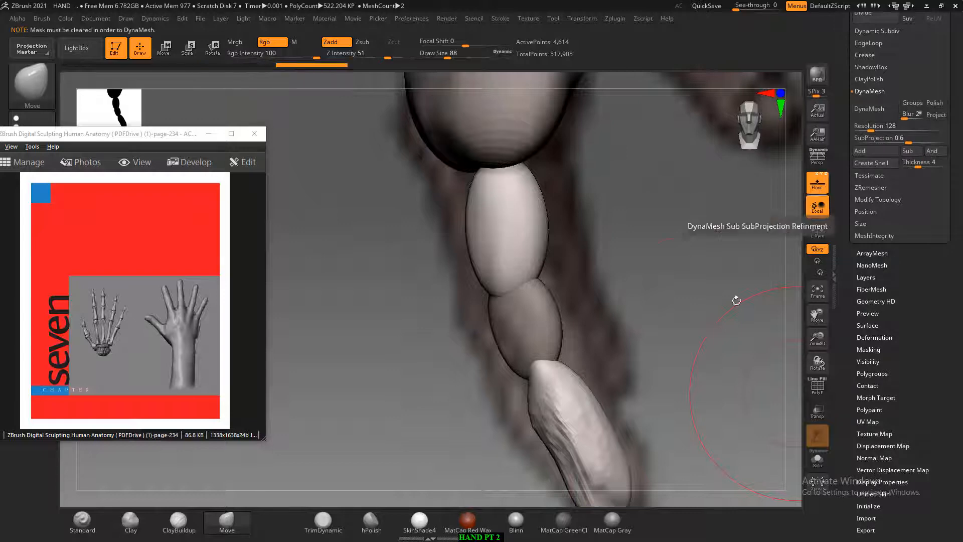
drag(736, 300, 687, 319)
click(818, 184)
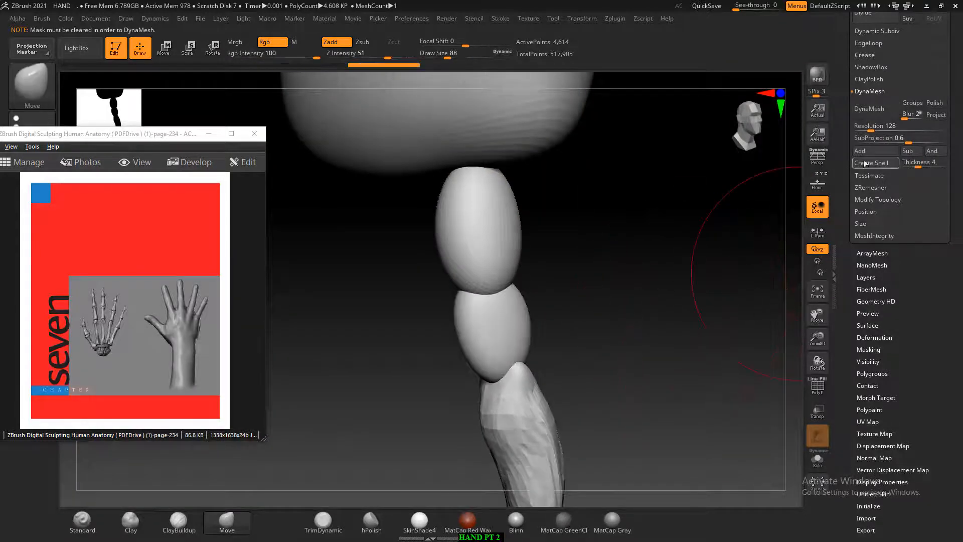
click(877, 112)
mouse_move(702, 236)
mouse_down()
mouse_move(671, 251)
mouse_move(679, 298)
mouse_move(544, 316)
mouse_move(553, 314)
mouse_move(525, 303)
mouse_move(604, 308)
mouse_move(666, 294)
mouse_move(650, 329)
mouse_move(611, 316)
mouse_up()
click(818, 184)
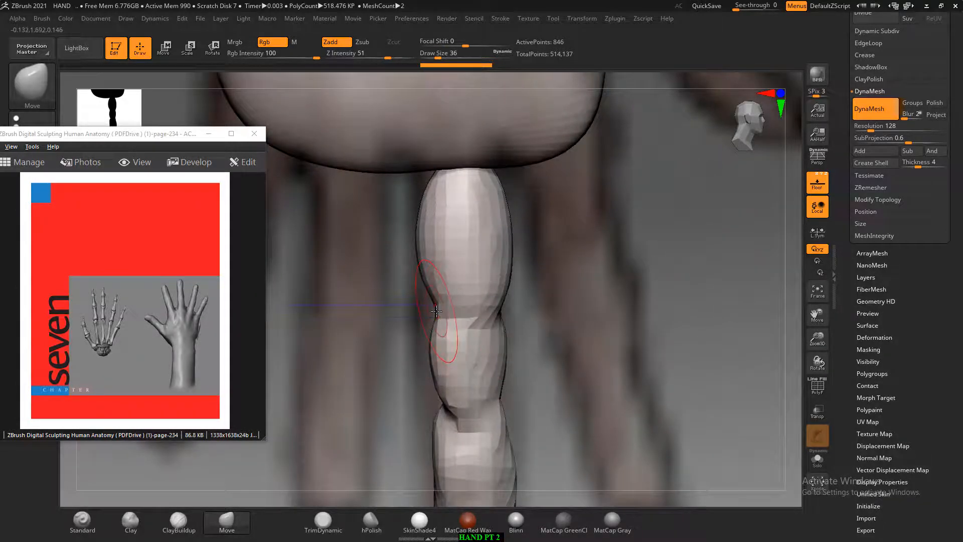
- Fill out the finger's base and the sides of its first joint using the Move brush at size 36
drag(437, 316, 430, 315)
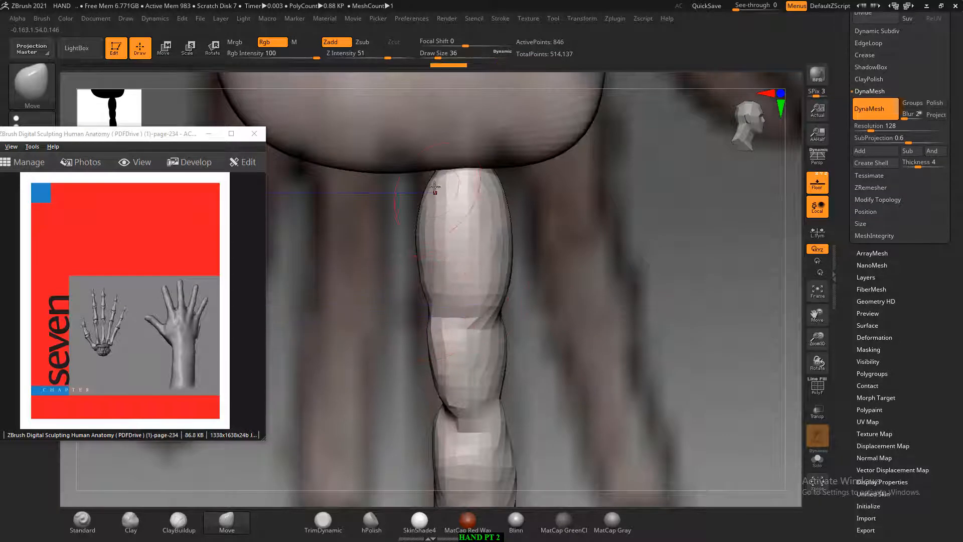
drag(436, 186, 489, 176)
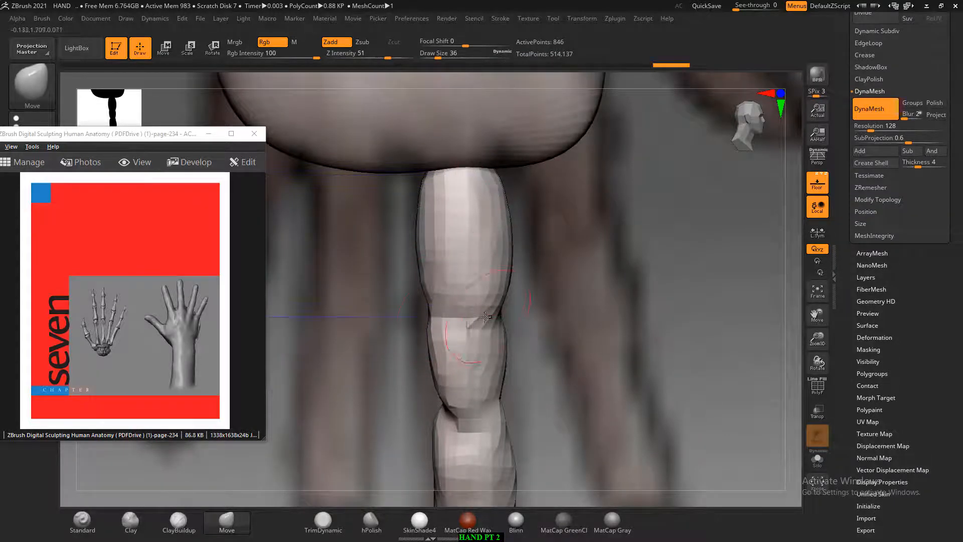
drag(485, 317, 491, 318)
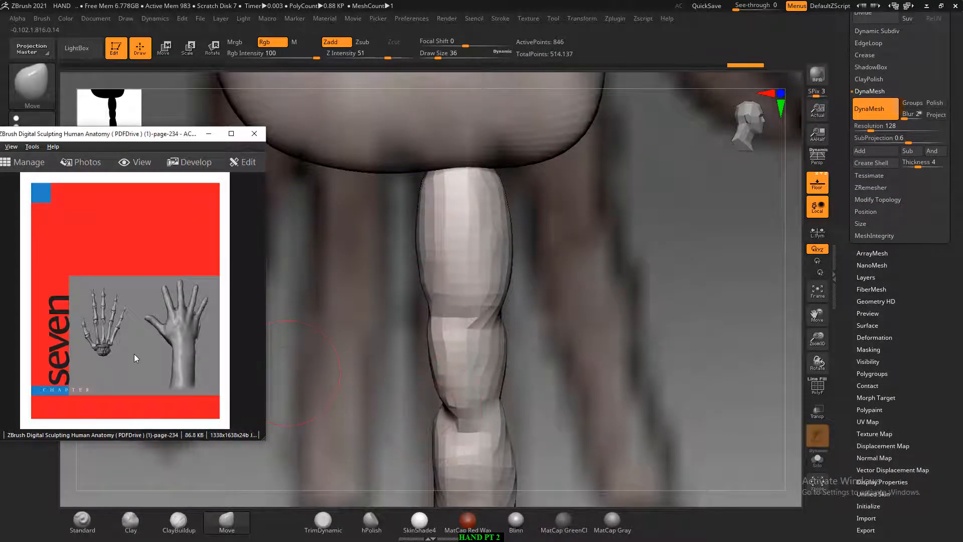
- Enlarge the skeleton hand in the reference image and pull out the sides of the finger's two joints with the Move brush
scroll(134, 354, up, 2)
drag(120, 362, 140, 360)
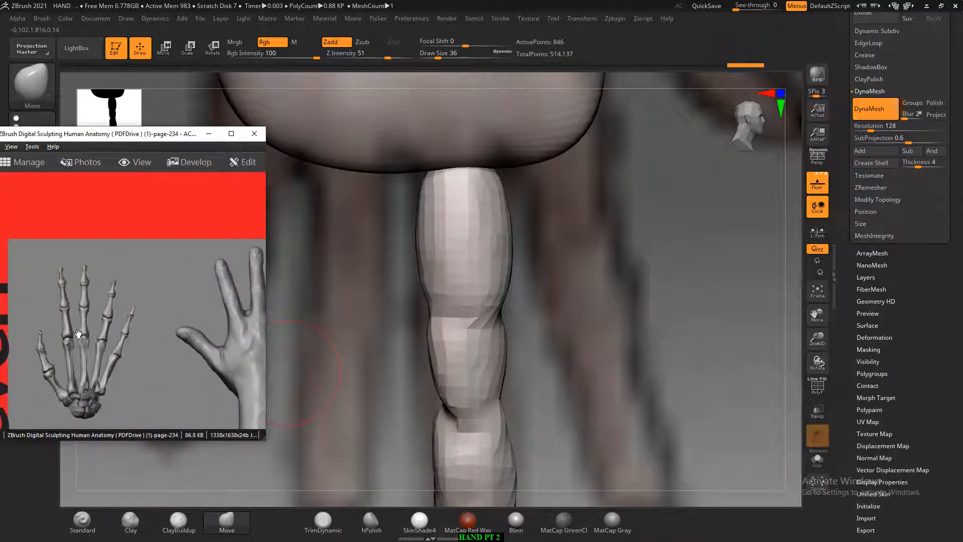
click(552, 380)
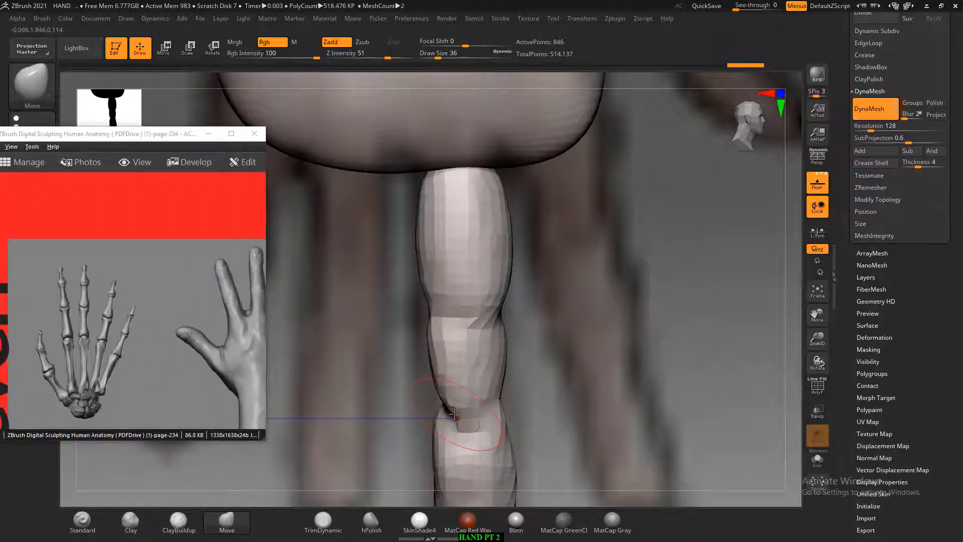
drag(448, 417, 436, 413)
drag(434, 329, 427, 324)
drag(486, 418, 485, 423)
- Extend the middle finger segment toward the fingertip and widen its sides with the Move brush at size 36
alt+drag(576, 402, 604, 292)
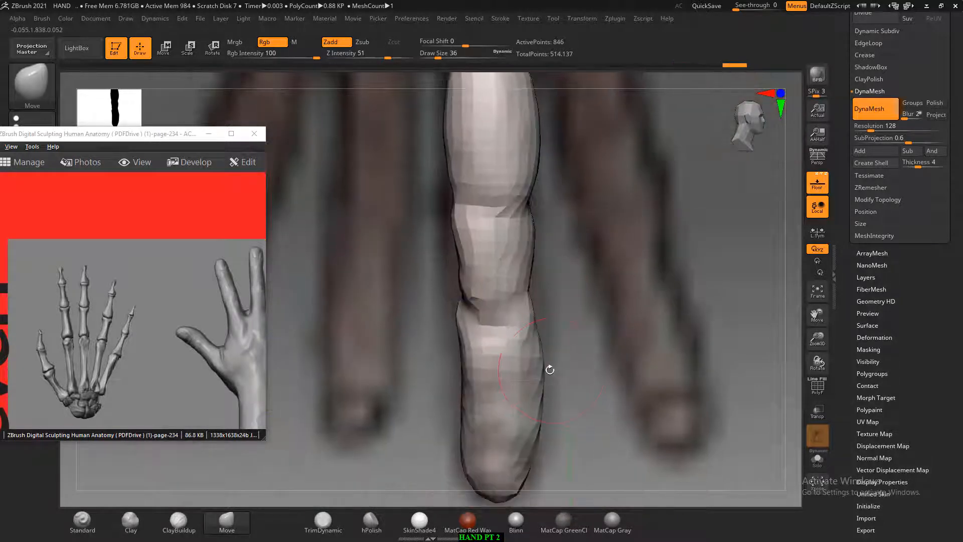
mouse_move(475, 311)
mouse_down()
mouse_move(513, 311)
mouse_move(457, 326)
mouse_up()
drag(459, 271, 448, 248)
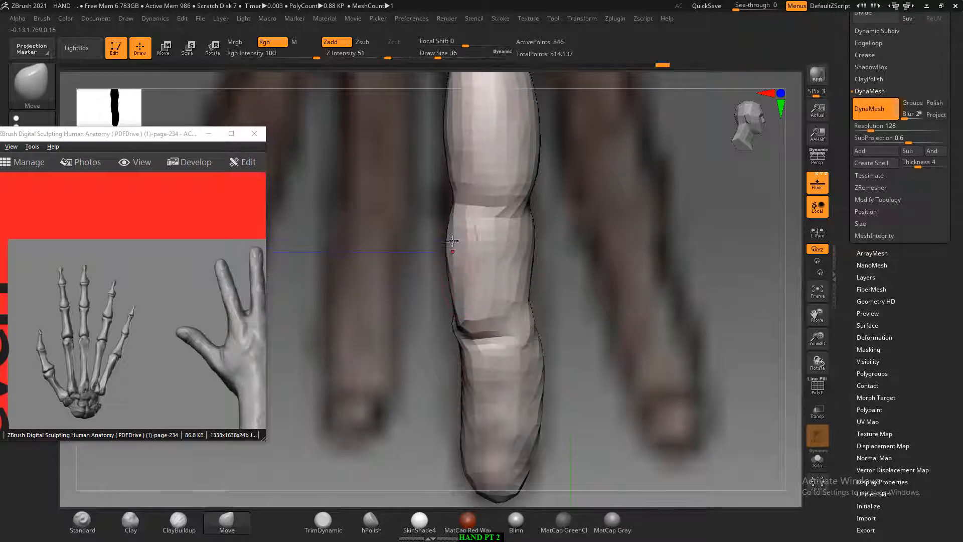
drag(530, 237, 534, 236)
drag(529, 274, 532, 276)
mouse_move(526, 309)
mouse_down()
mouse_move(494, 340)
mouse_move(470, 343)
mouse_up()
- Shift the joint between the base and middle segments slightly toward the fingertip and even out the middle segment
drag(597, 344, 580, 329)
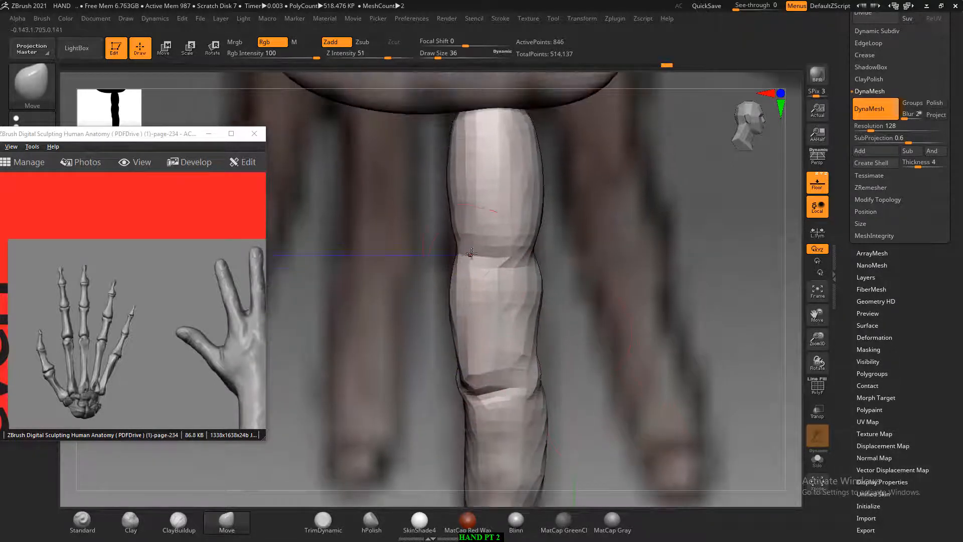
ctrl+shift+drag(511, 264, 513, 264)
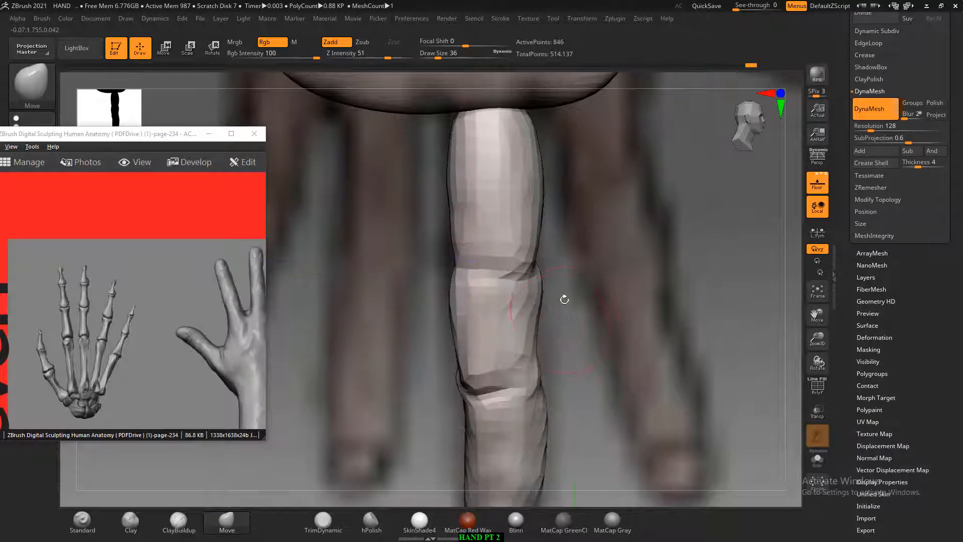
alt+drag(584, 362, 596, 299)
mouse_move(533, 331)
mouse_down()
mouse_move(534, 341)
mouse_move(476, 337)
mouse_up()
- Refine the finger's side profile at the base and around both joints with the Move brush at size 36
drag(639, 329, 630, 308)
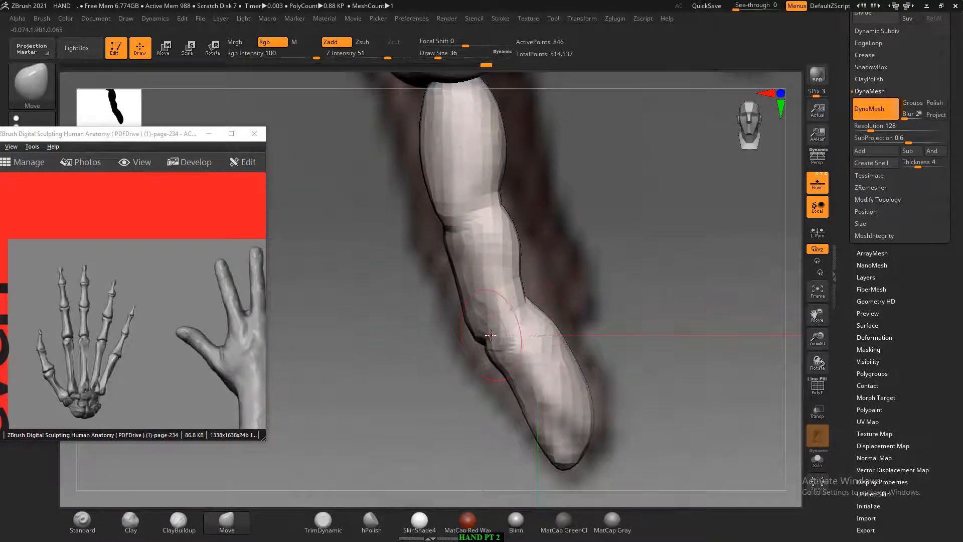
alt+drag(565, 200, 560, 270)
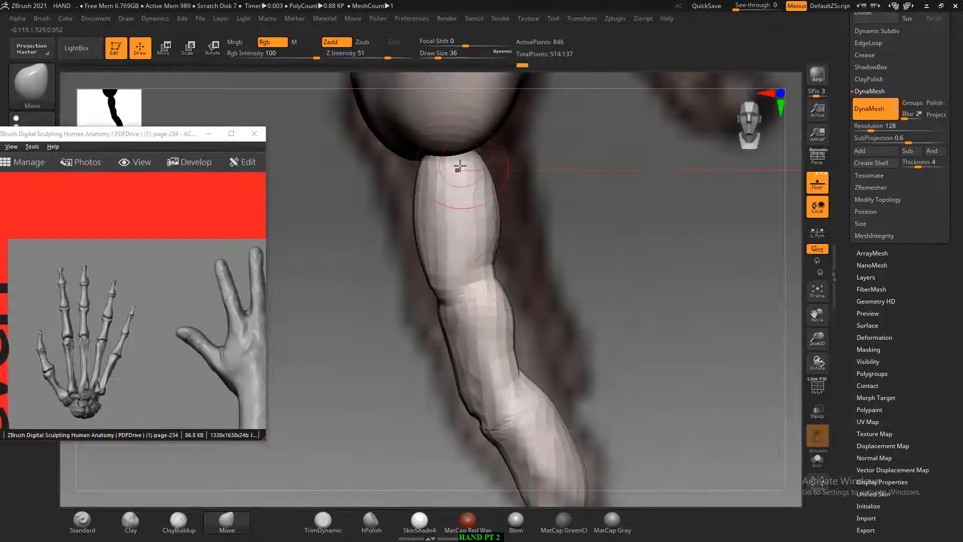
drag(419, 165, 422, 246)
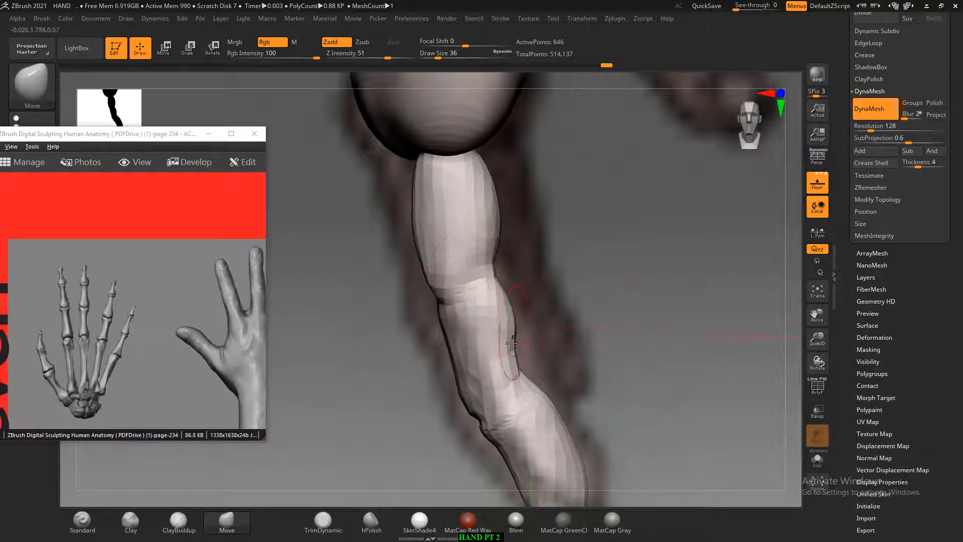
drag(581, 319, 548, 339)
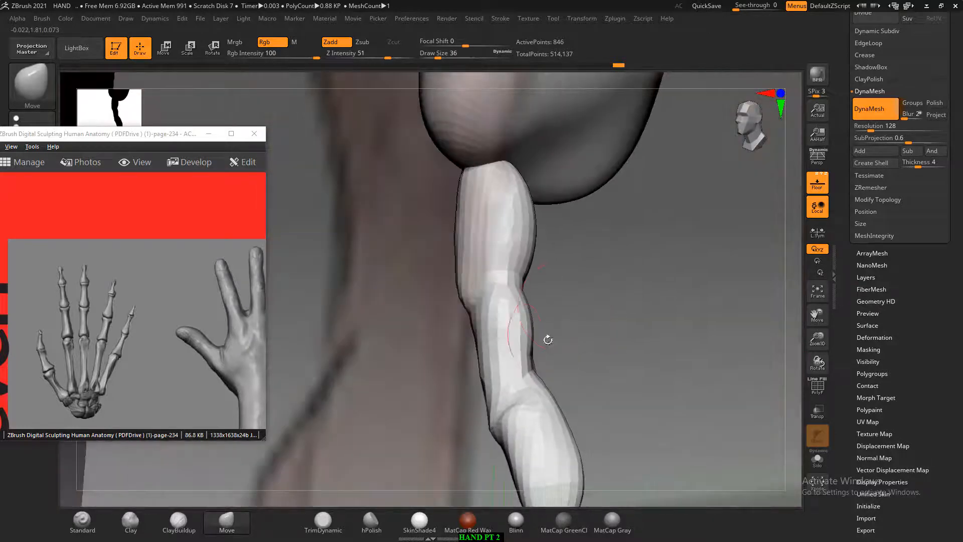
drag(530, 386, 542, 387)
drag(589, 314, 566, 322)
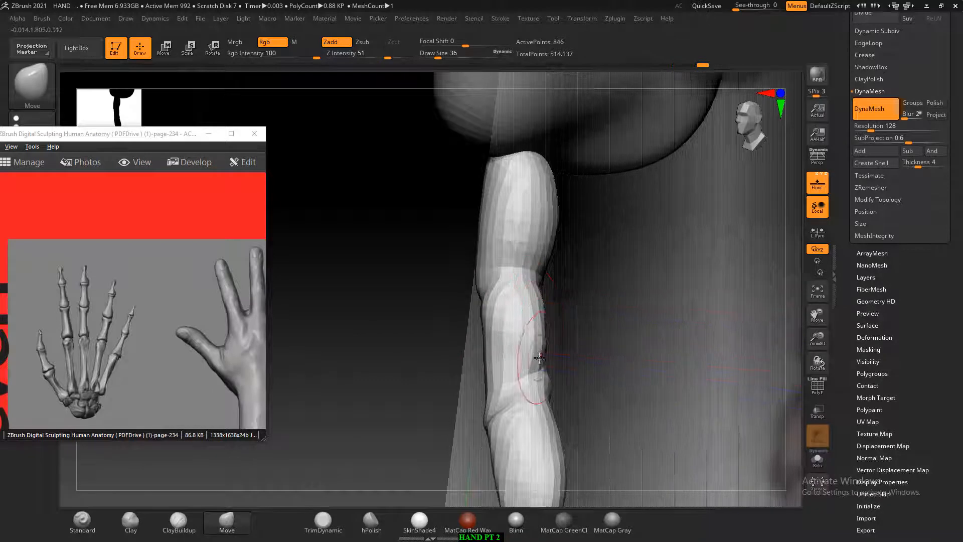
ctrl+shift+drag(497, 377, 496, 378)
drag(591, 265, 635, 267)
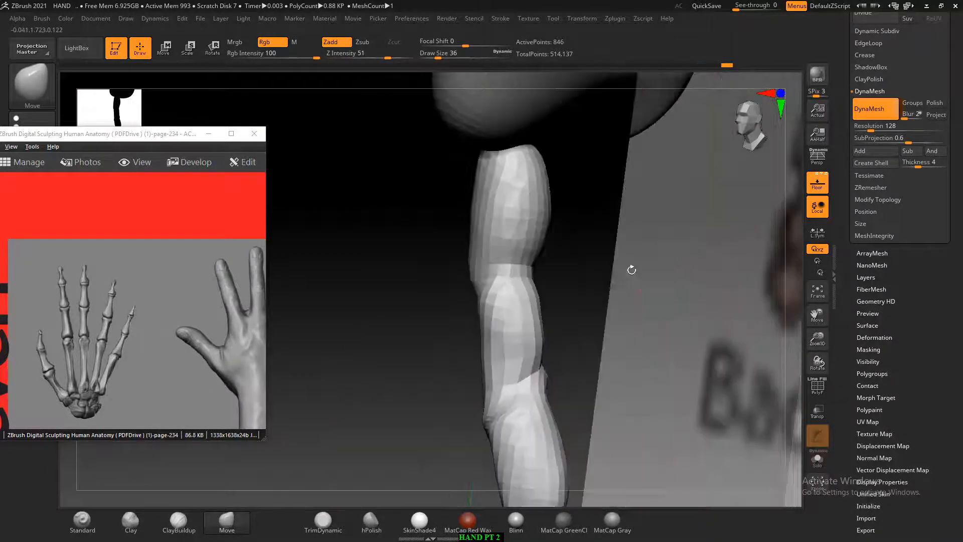
- Hide the reference planes and widen the finger's base segment near the palm with the Move brush at size 36
click(818, 185)
mouse_move(724, 230)
mouse_down()
mouse_move(579, 249)
mouse_move(629, 255)
mouse_move(617, 255)
mouse_up()
drag(577, 251, 567, 231)
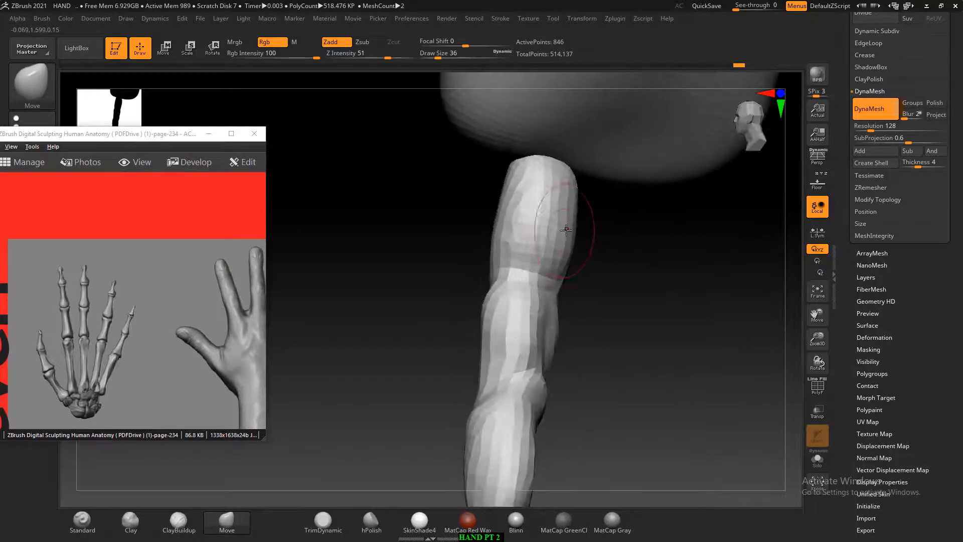
mouse_move(573, 196)
mouse_down()
mouse_move(561, 155)
mouse_move(527, 156)
mouse_up()
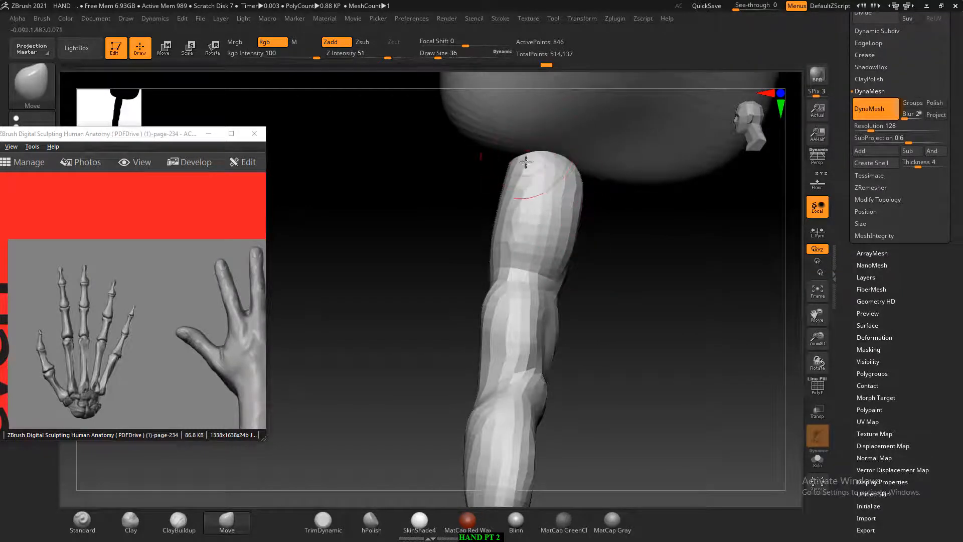
- Set the ClayBuildup brush to additive mode at size 12 and pan the reference image to show the whole hand
mouse_move(585, 266)
mouse_down()
mouse_move(697, 305)
mouse_move(682, 346)
mouse_move(664, 247)
mouse_move(649, 256)
mouse_move(650, 327)
mouse_up()
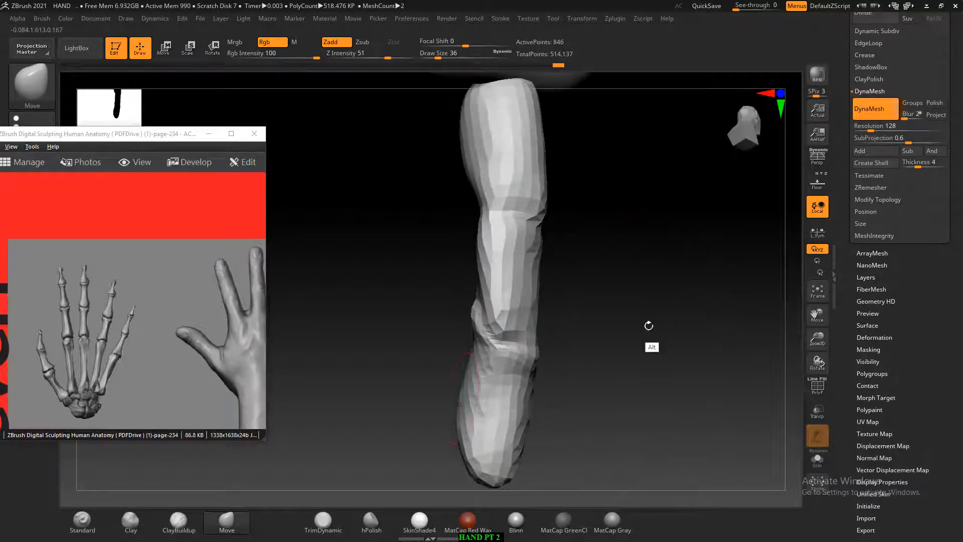
click(197, 522)
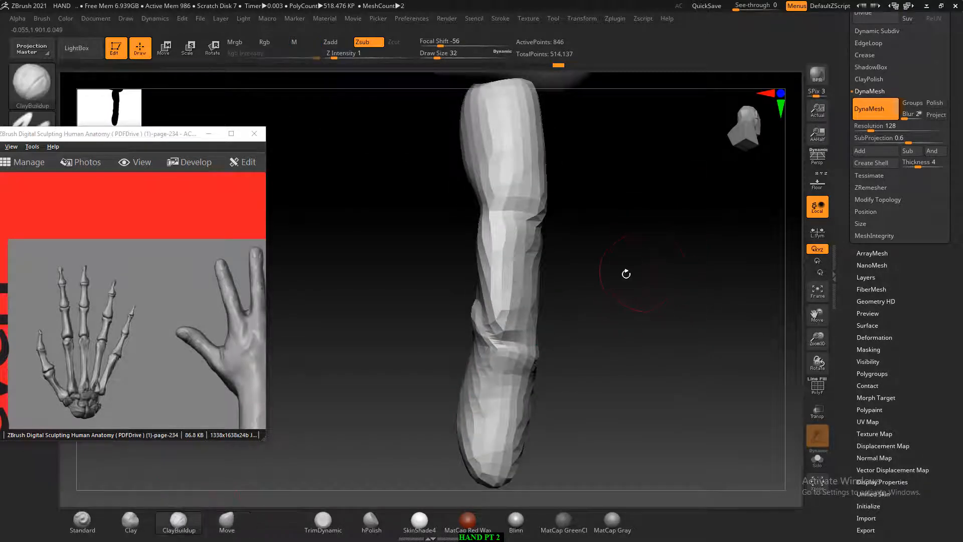
key(bracketleft)
drag(621, 252, 641, 257)
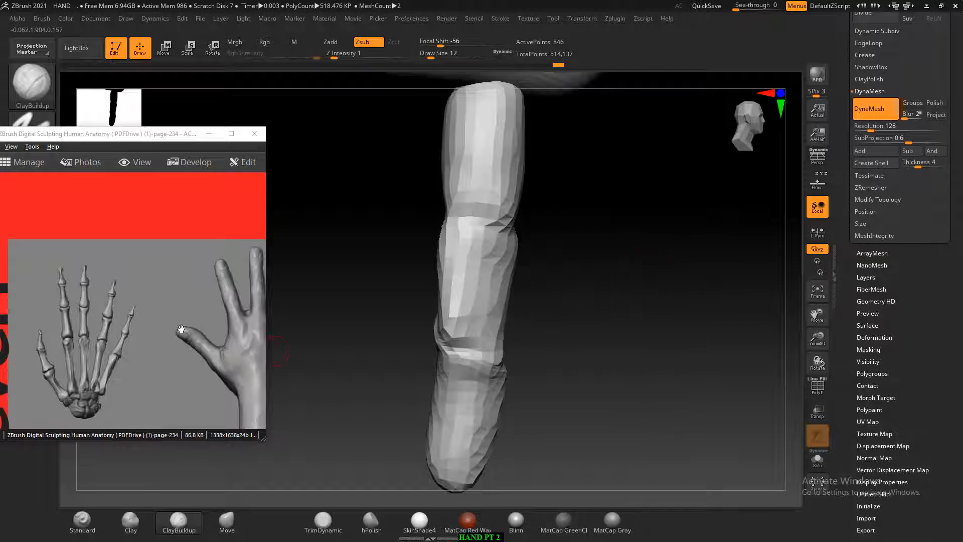
drag(181, 330, 123, 331)
drag(617, 267, 630, 272)
drag(529, 177, 582, 234)
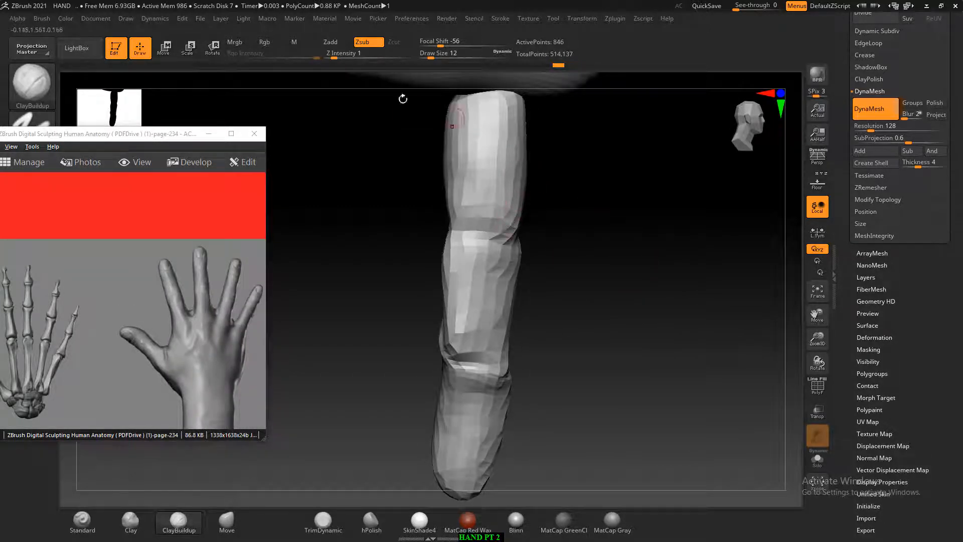
click(344, 44)
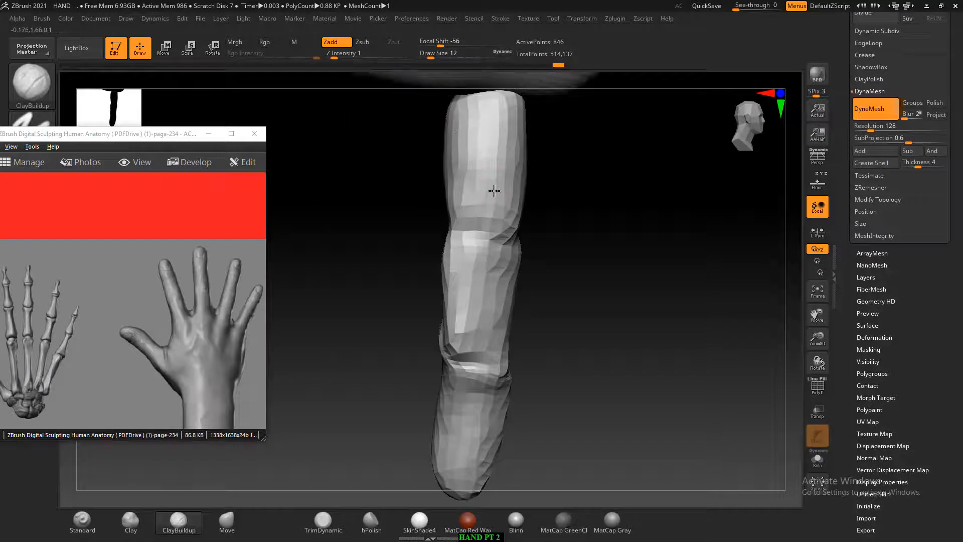
- Add volume to the middle finger segment just beyond its joint with the base segment using ClayBuildup
mouse_move(579, 235)
mouse_down()
mouse_move(494, 236)
mouse_move(496, 248)
mouse_move(508, 240)
mouse_up()
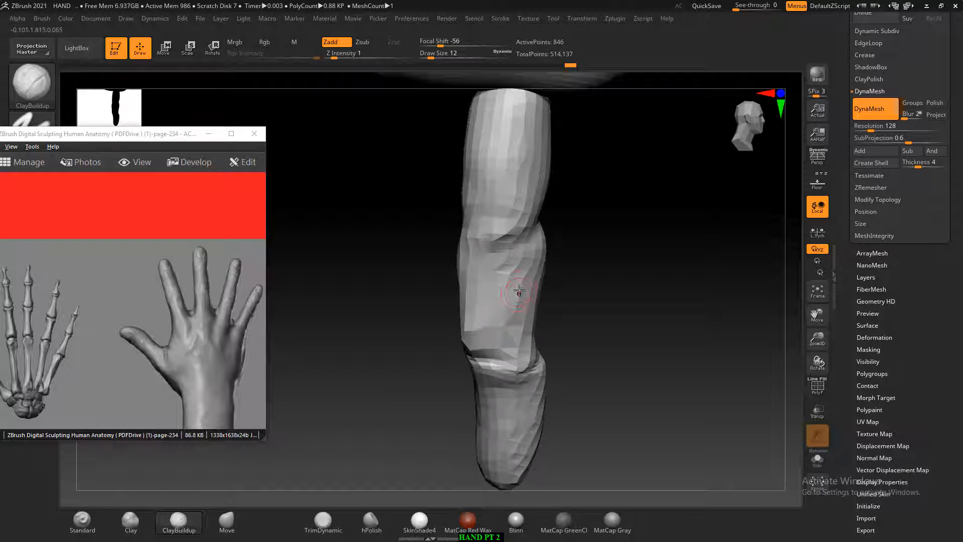
mouse_move(519, 291)
mouse_down()
mouse_move(509, 316)
mouse_move(514, 264)
mouse_up()
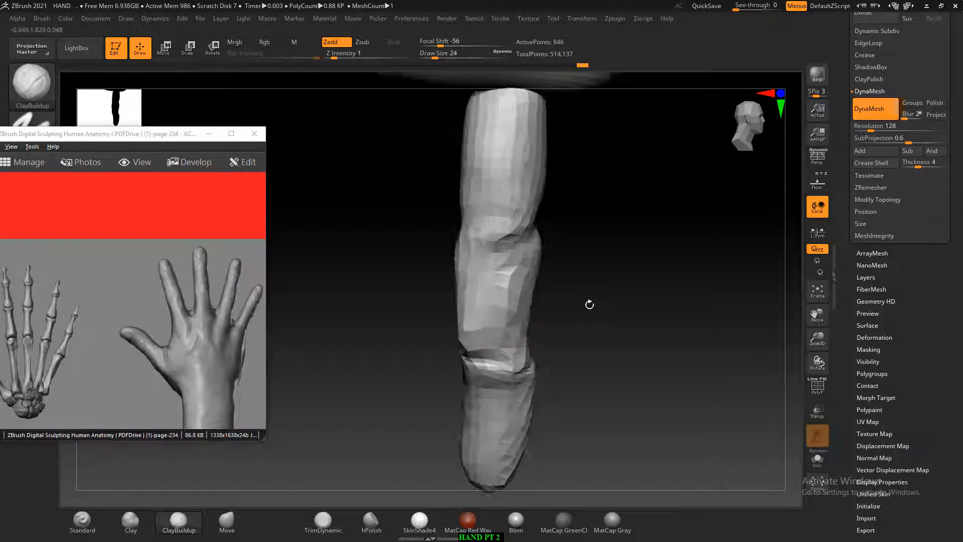
drag(587, 303, 572, 281)
mouse_move(457, 301)
alt+mouse_down()
mouse_move(458, 269)
mouse_move(460, 349)
mouse_move(462, 267)
alt+mouse_up()
- Fill in the creases around both finger joints with the ClayBuildup brush at size 16
key(bracketleft)
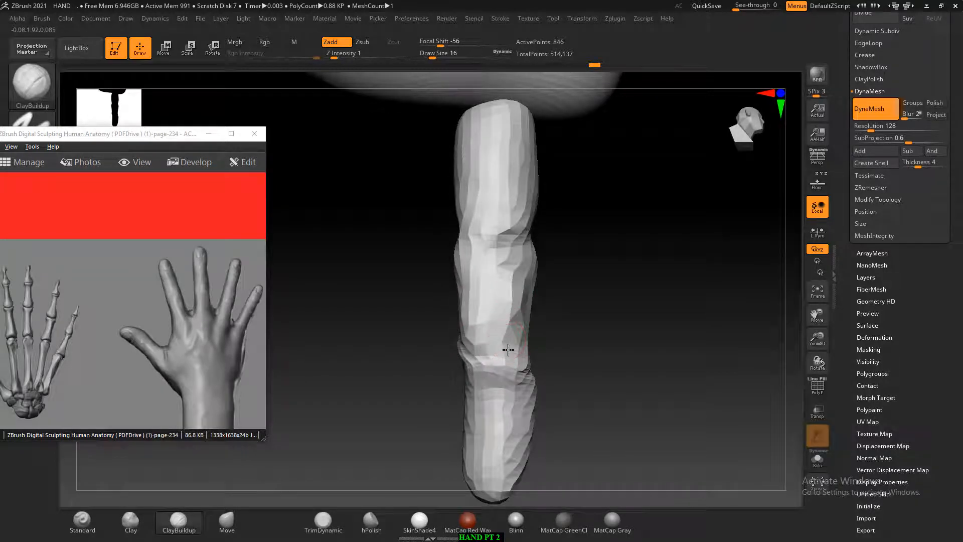
drag(540, 358, 649, 357)
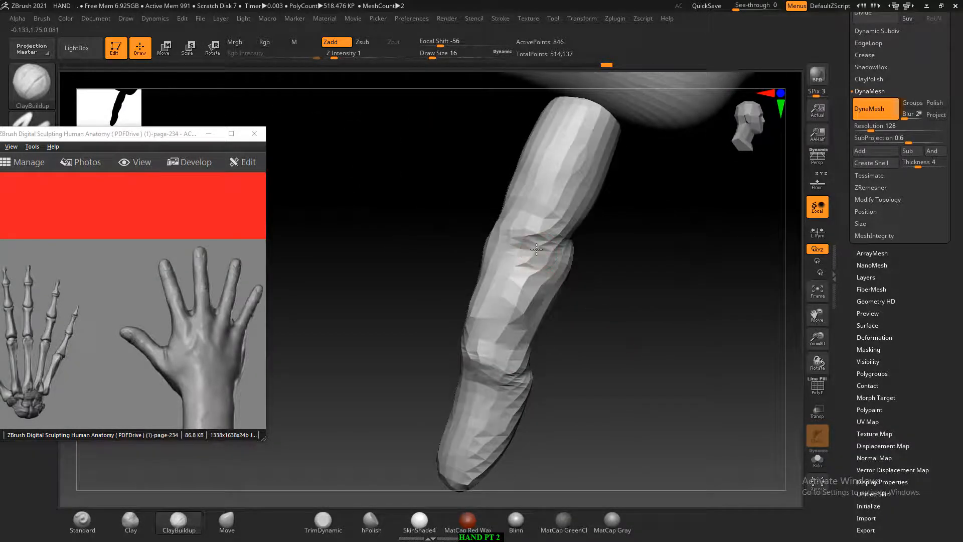
mouse_move(524, 236)
mouse_down()
mouse_move(622, 318)
mouse_move(521, 230)
mouse_up()
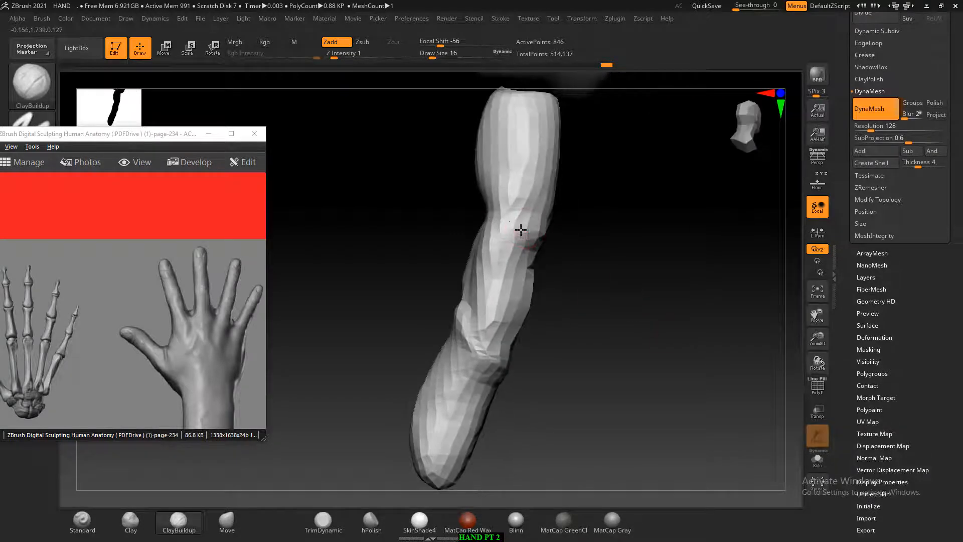
drag(577, 305, 588, 361)
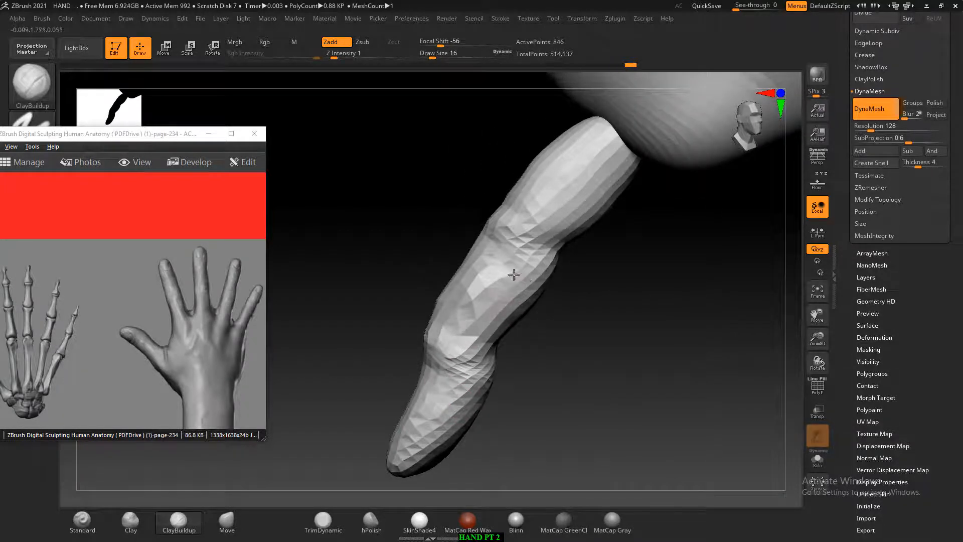
drag(562, 286, 544, 273)
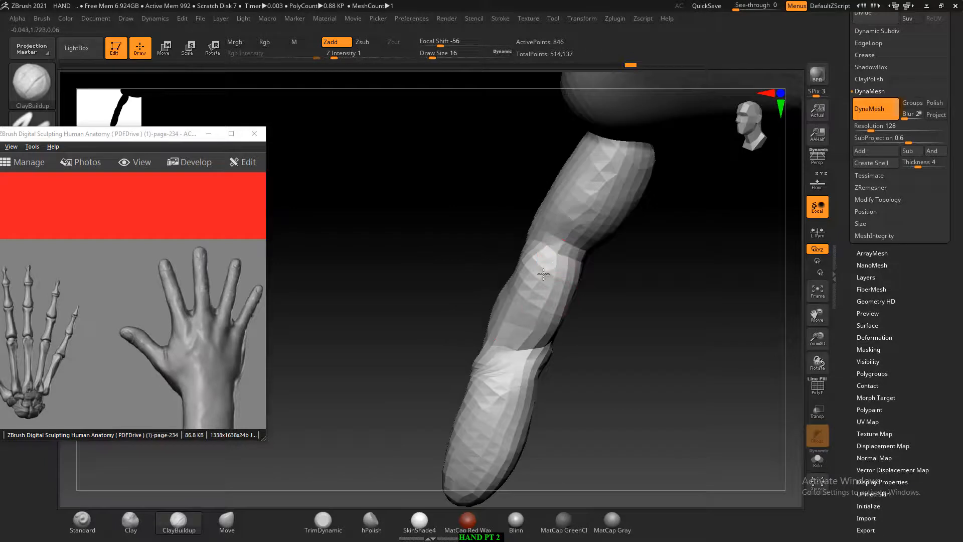
- Build up the transition between the middle segment and the fingertip segment with ClayBuildup at size 16
drag(604, 328, 523, 402)
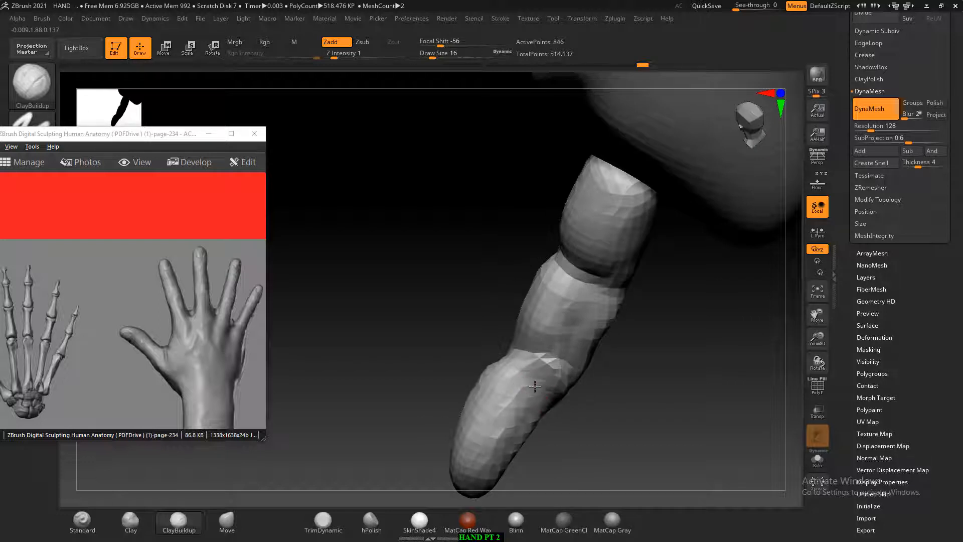
drag(535, 387, 517, 424)
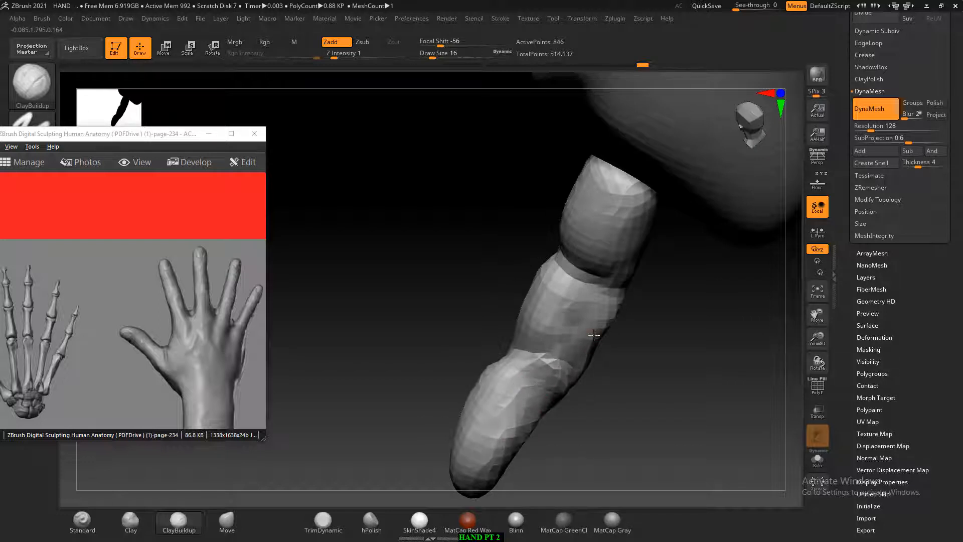
mouse_move(594, 335)
mouse_down()
mouse_move(566, 377)
mouse_move(583, 310)
mouse_move(553, 359)
mouse_up()
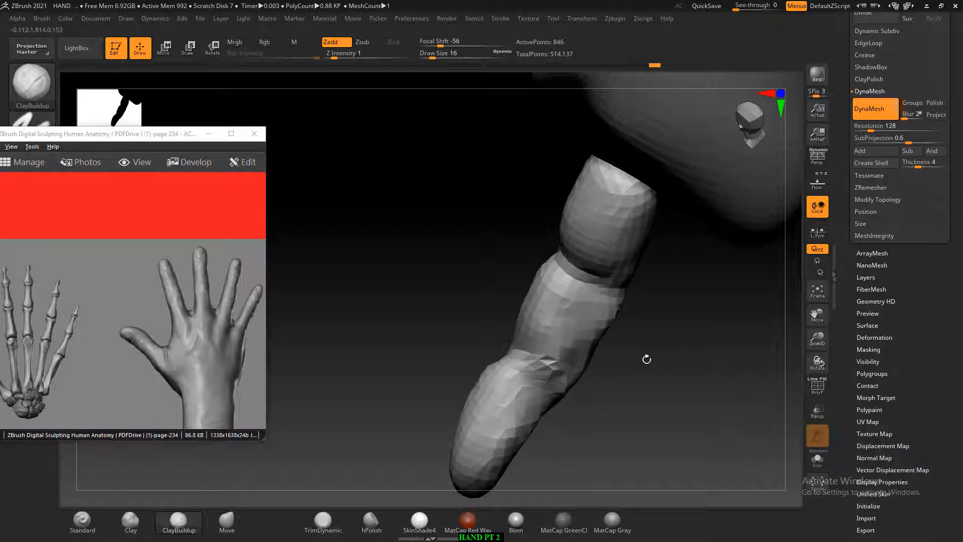
drag(645, 359, 644, 316)
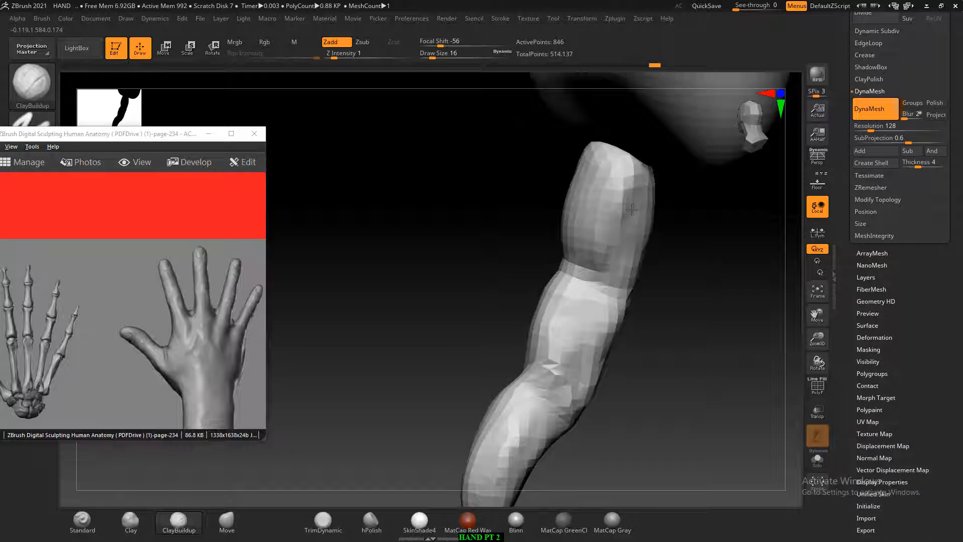
- Add volume along the sides of the base and middle segments with ClayBuildup at size 16
right_drag(631, 209, 621, 189)
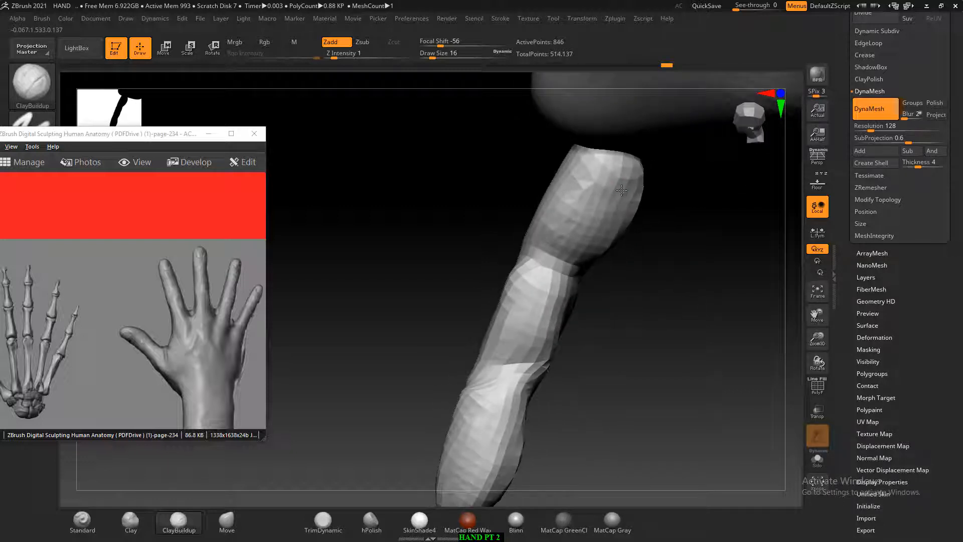
mouse_move(623, 312)
mouse_down()
mouse_move(639, 340)
mouse_move(574, 307)
mouse_up()
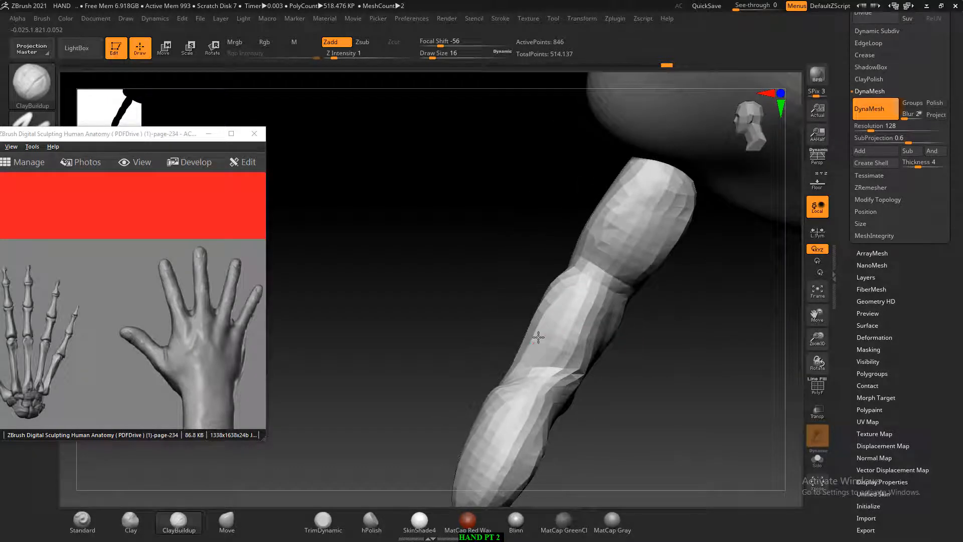
mouse_move(540, 347)
mouse_down()
mouse_move(554, 364)
mouse_move(624, 370)
mouse_move(637, 398)
mouse_move(624, 363)
mouse_move(617, 367)
mouse_move(645, 336)
mouse_move(583, 344)
mouse_move(617, 362)
mouse_up()
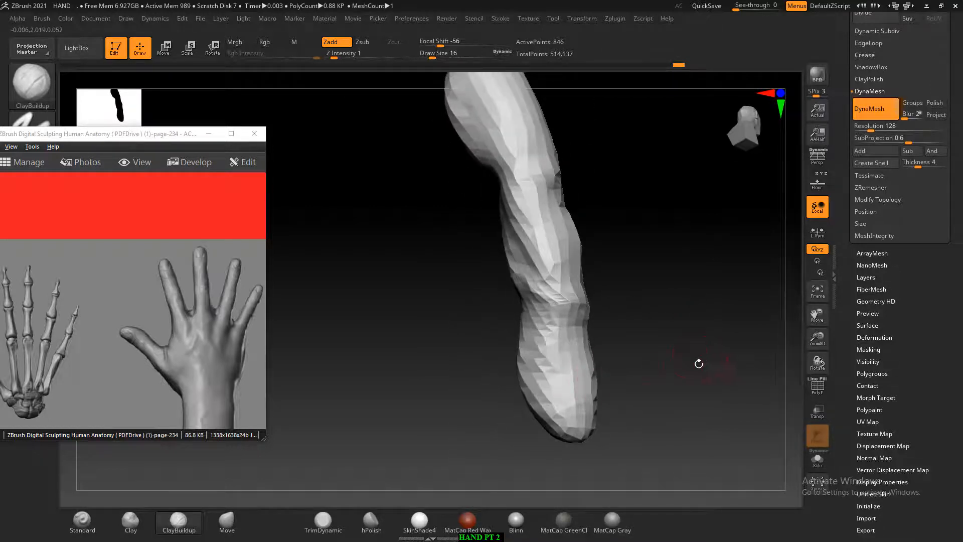
- Subdivide the finger mesh once and build up the base segment toward its joint with the middle segment
mouse_move(699, 362)
mouse_down()
mouse_move(721, 351)
mouse_move(694, 335)
mouse_move(673, 370)
mouse_move(673, 326)
mouse_move(643, 263)
mouse_move(622, 254)
mouse_move(699, 301)
mouse_move(547, 255)
mouse_move(577, 255)
mouse_up()
key(ctrl)
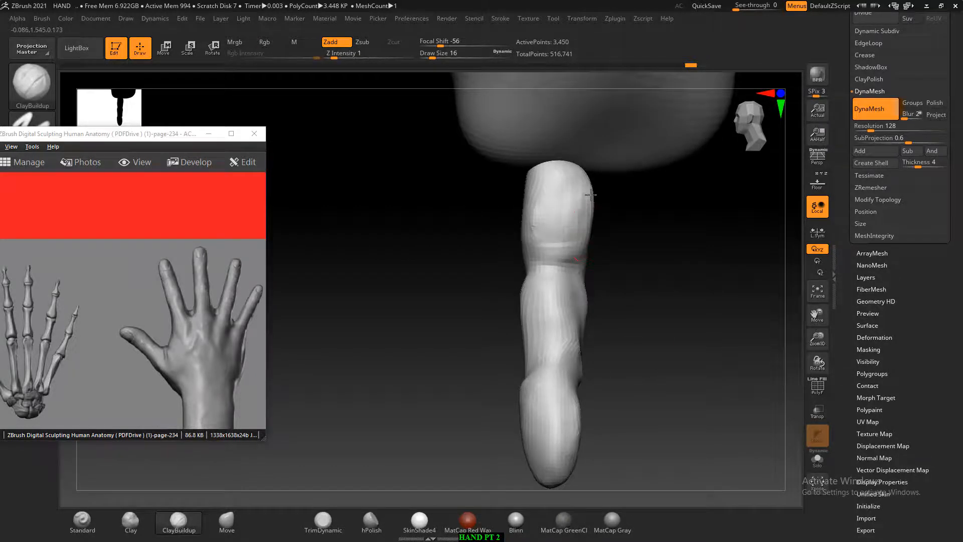
mouse_move(663, 287)
mouse_down()
mouse_move(700, 321)
mouse_move(683, 299)
mouse_up()
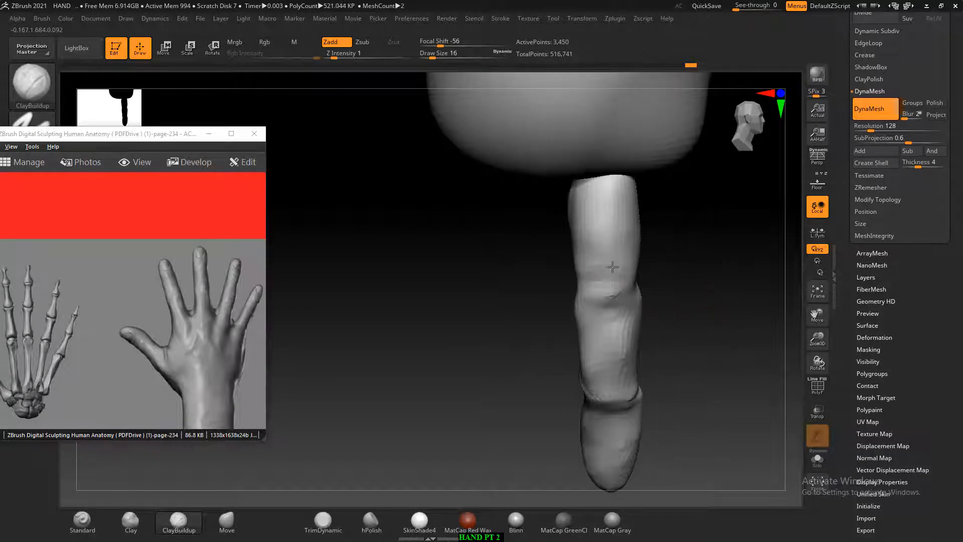
mouse_move(613, 267)
mouse_down()
mouse_move(607, 296)
mouse_move(608, 282)
mouse_up()
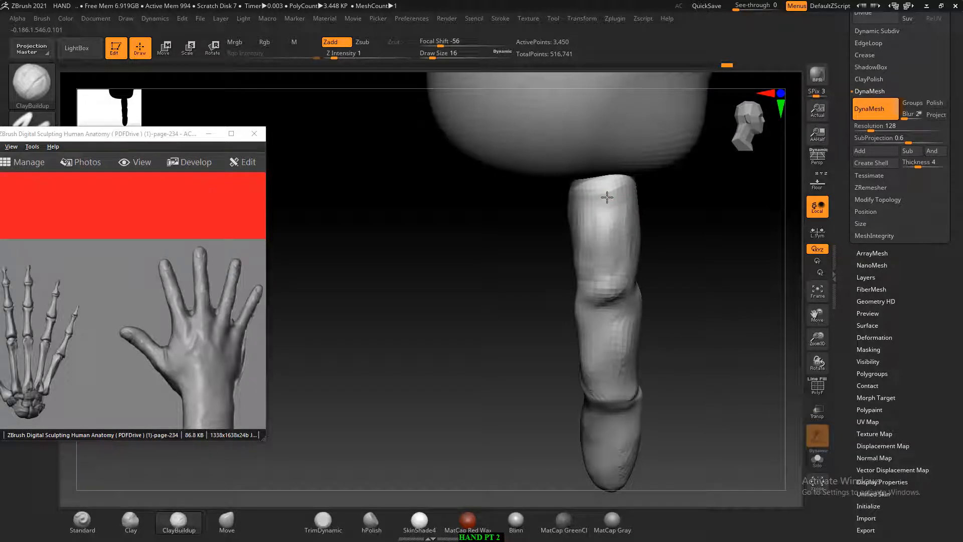
- Build up the middle segment lengthwise between the two joints with ClayBuildup at size 16
drag(672, 362, 682, 392)
drag(712, 209, 665, 296)
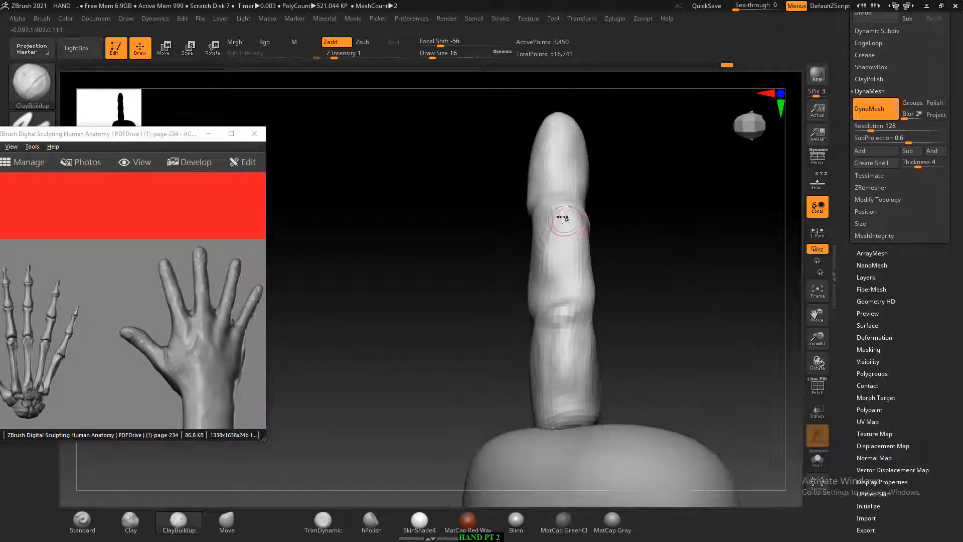
drag(563, 217, 557, 208)
drag(557, 205, 566, 233)
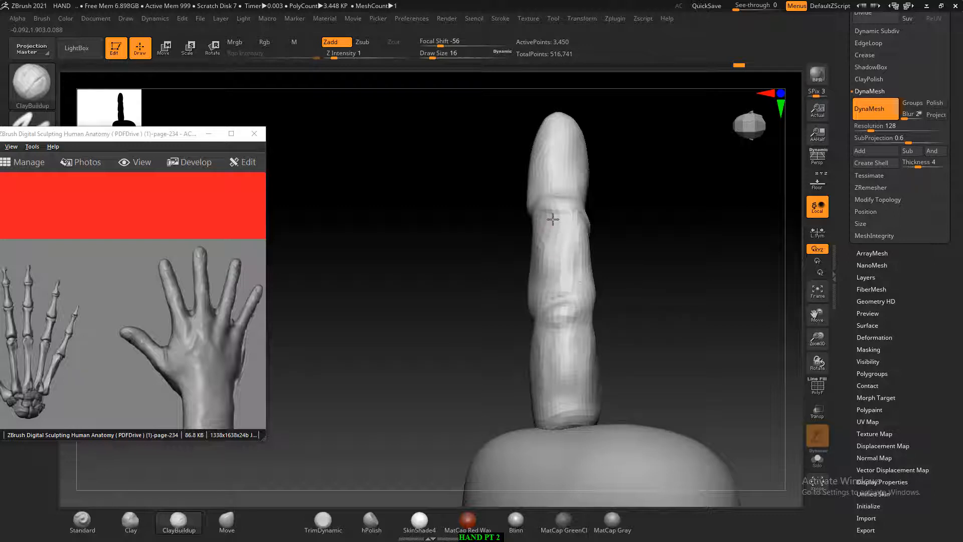
drag(553, 219, 551, 273)
mouse_move(613, 245)
mouse_down()
mouse_move(639, 241)
mouse_move(630, 241)
mouse_up()
drag(566, 242, 554, 270)
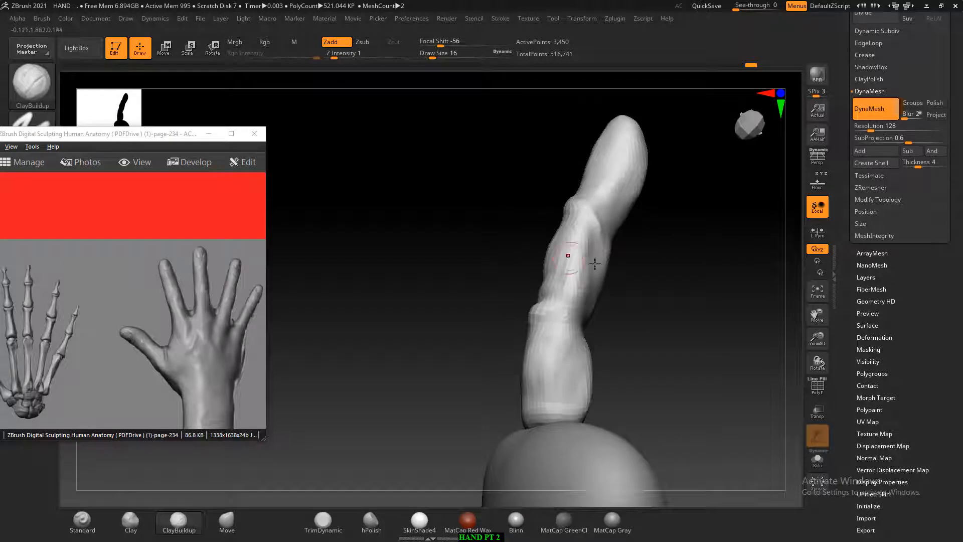
- Fill out the sides of the middle segment from joint to joint with ClayBuildup strokes
mouse_move(647, 250)
mouse_down()
mouse_move(623, 253)
mouse_move(583, 284)
mouse_up()
drag(599, 250, 582, 283)
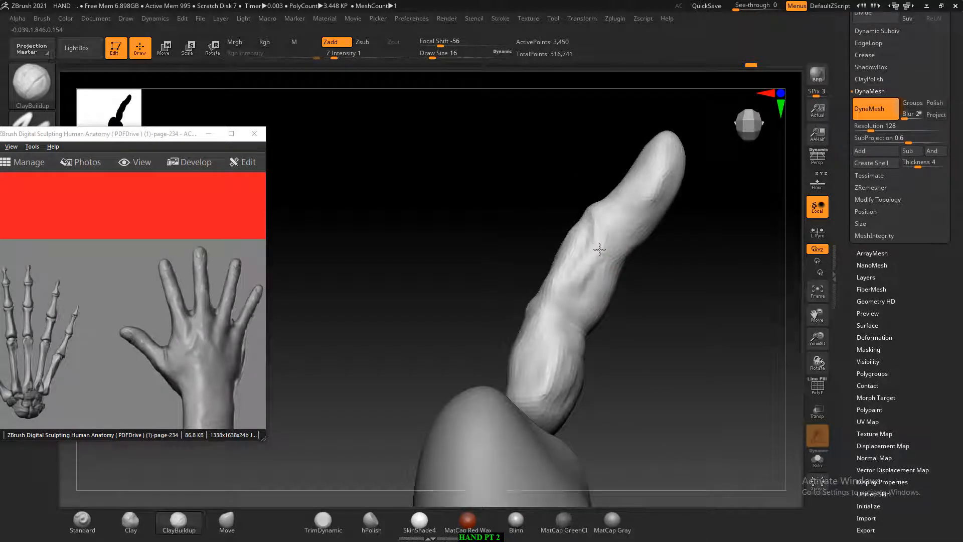
mouse_move(600, 249)
mouse_down()
mouse_move(582, 307)
mouse_move(608, 281)
mouse_up()
mouse_move(670, 288)
mouse_down()
mouse_move(636, 281)
mouse_move(608, 301)
mouse_move(678, 293)
mouse_up()
mouse_move(623, 316)
mouse_down()
mouse_move(643, 274)
mouse_move(633, 311)
mouse_up()
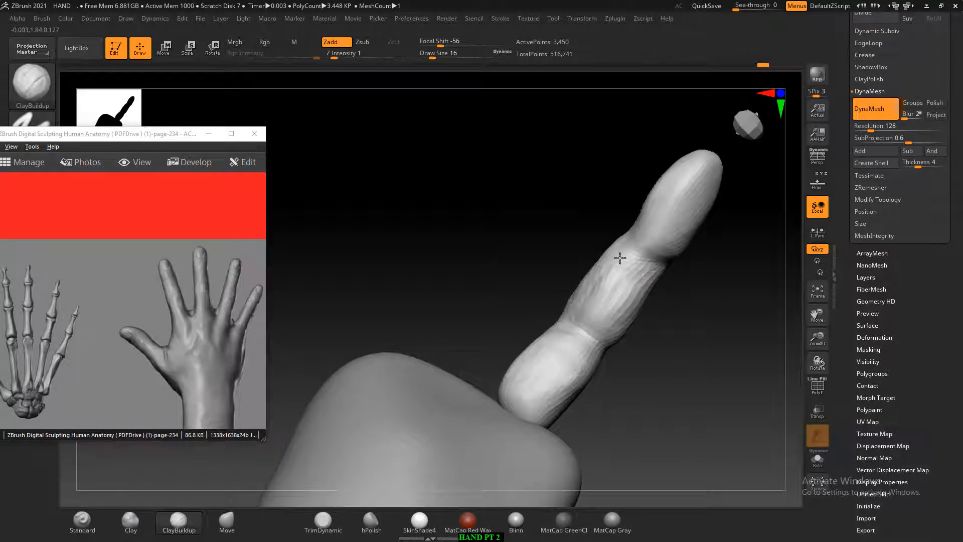
mouse_move(621, 258)
mouse_down()
mouse_move(648, 272)
mouse_move(624, 288)
mouse_up()
- Round out the fingertip segment on its pad and sides with ClayBuildup at size 16
mouse_move(689, 287)
mouse_down()
mouse_move(723, 276)
mouse_move(681, 302)
mouse_move(617, 269)
mouse_up()
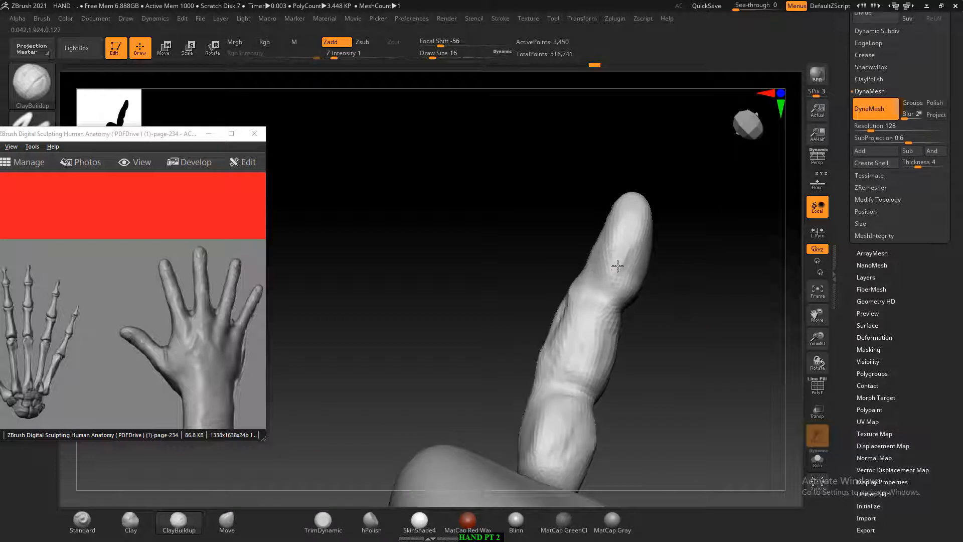
drag(633, 302, 643, 232)
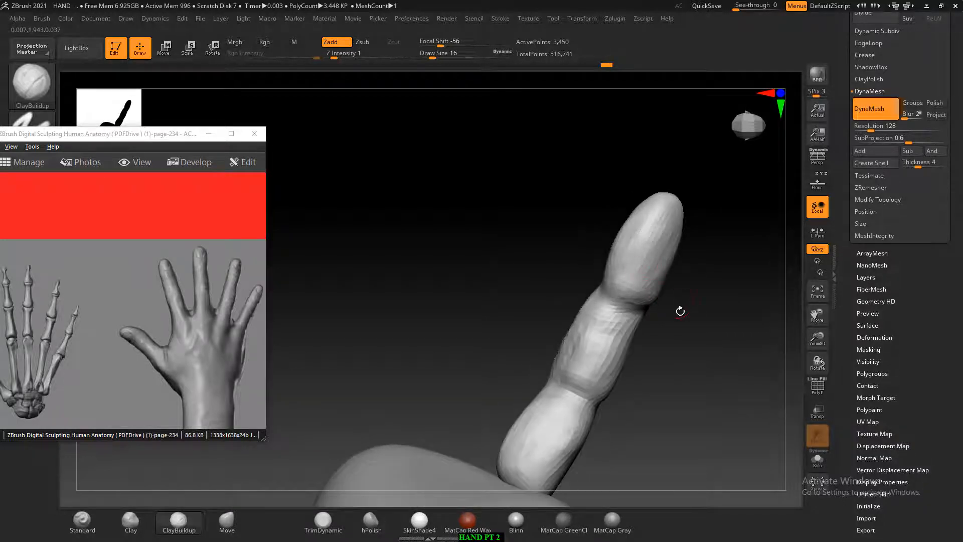
mouse_move(679, 307)
mouse_down()
mouse_move(679, 227)
mouse_move(712, 293)
mouse_move(702, 237)
mouse_move(683, 285)
mouse_up()
drag(721, 314, 718, 286)
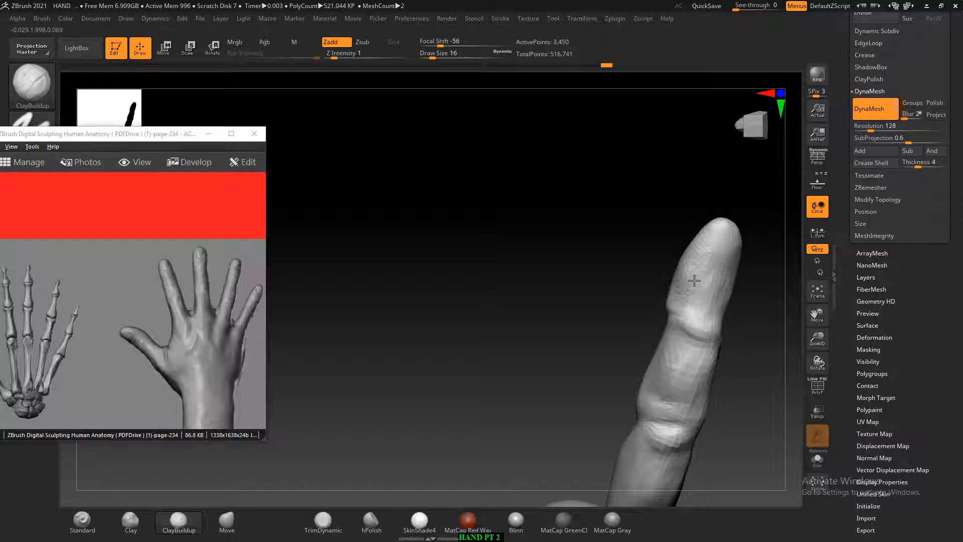
drag(695, 280, 736, 267)
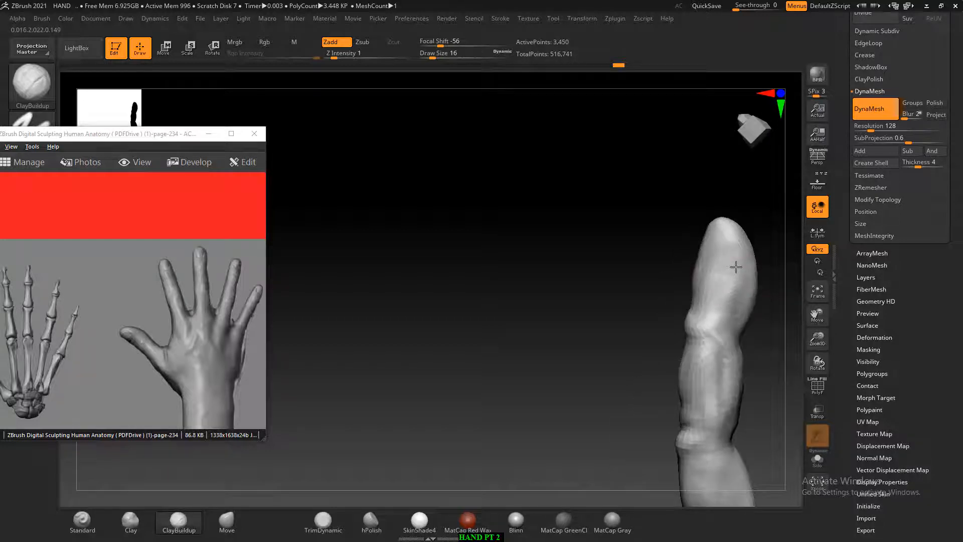
- Refine the side of the fingertip segment and its transition into the outer joint with ClayBuildup
mouse_move(651, 312)
mouse_down()
mouse_move(751, 322)
mouse_move(768, 301)
mouse_move(603, 207)
mouse_up()
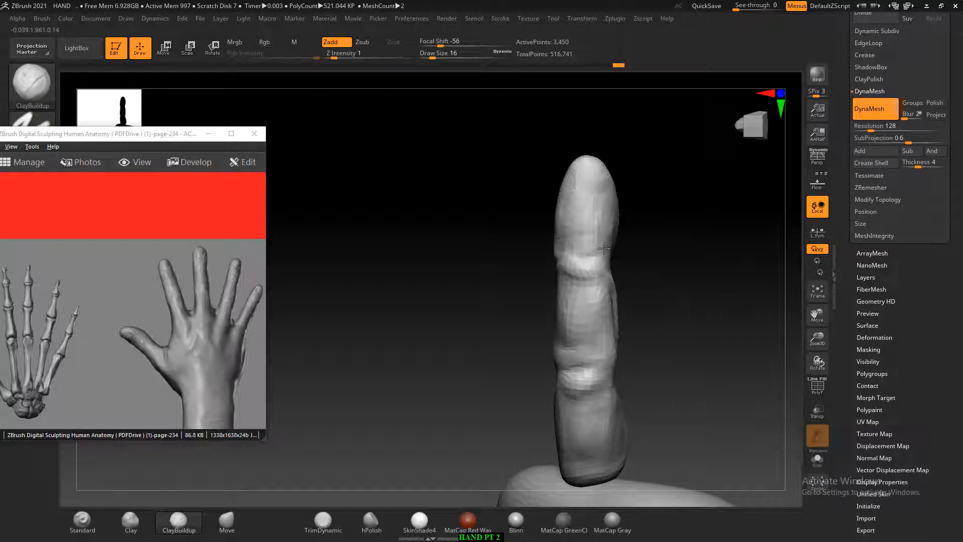
drag(670, 242, 622, 230)
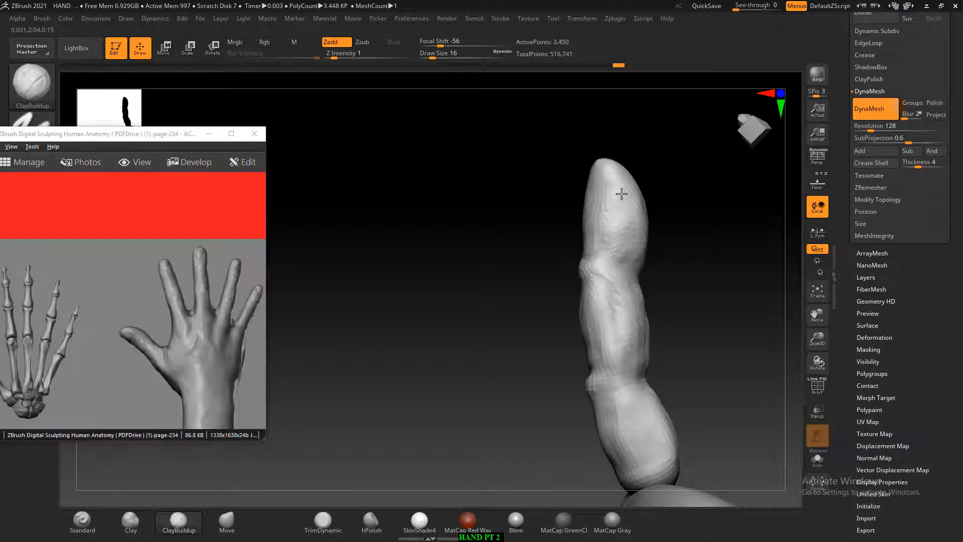
mouse_move(622, 194)
shift+mouse_down()
mouse_move(641, 203)
mouse_move(619, 178)
mouse_move(625, 207)
mouse_move(682, 234)
mouse_move(742, 236)
shift+mouse_up()
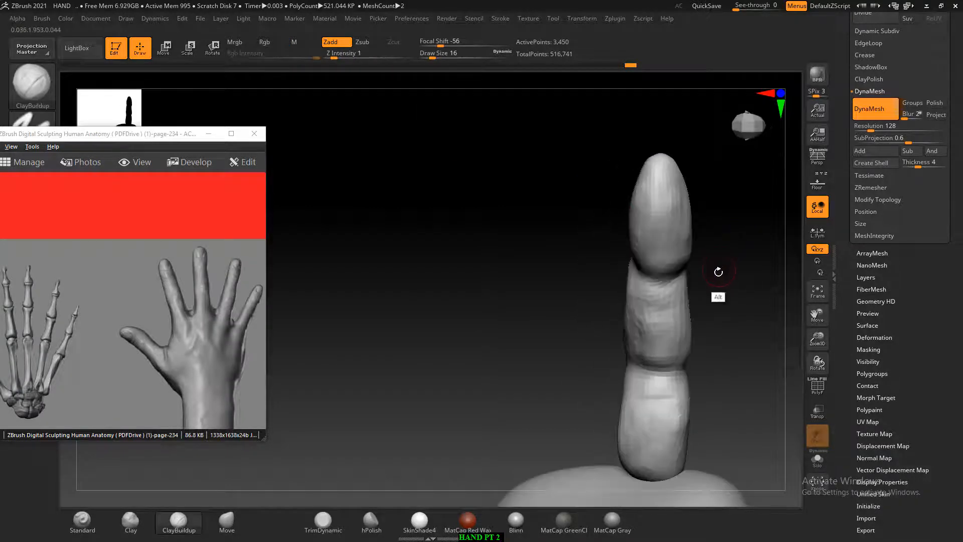
drag(718, 271, 704, 258)
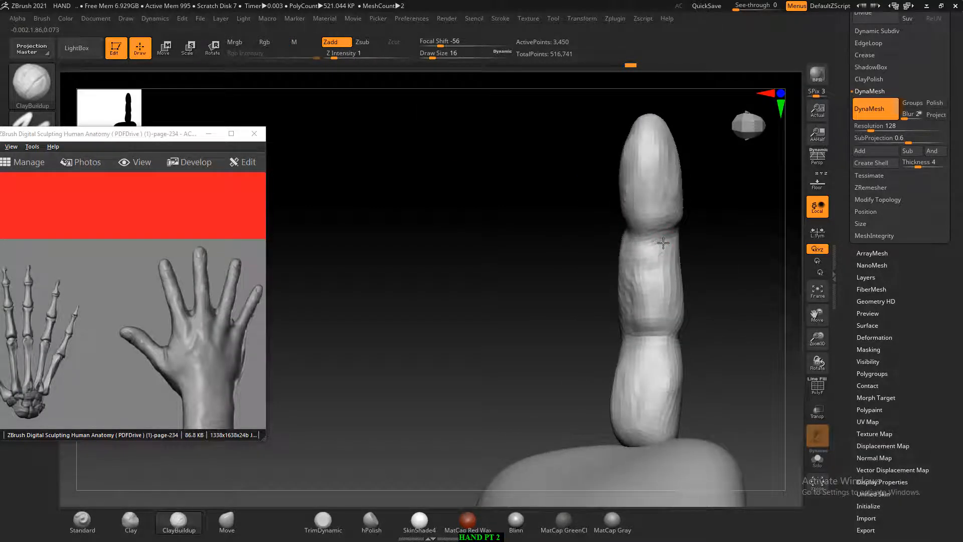
- Refine the palm side of the middle segment and the upper part of the base segment with ClayBuildup at size 16
mouse_move(663, 243)
right_down()
mouse_move(703, 247)
mouse_move(654, 253)
right_up()
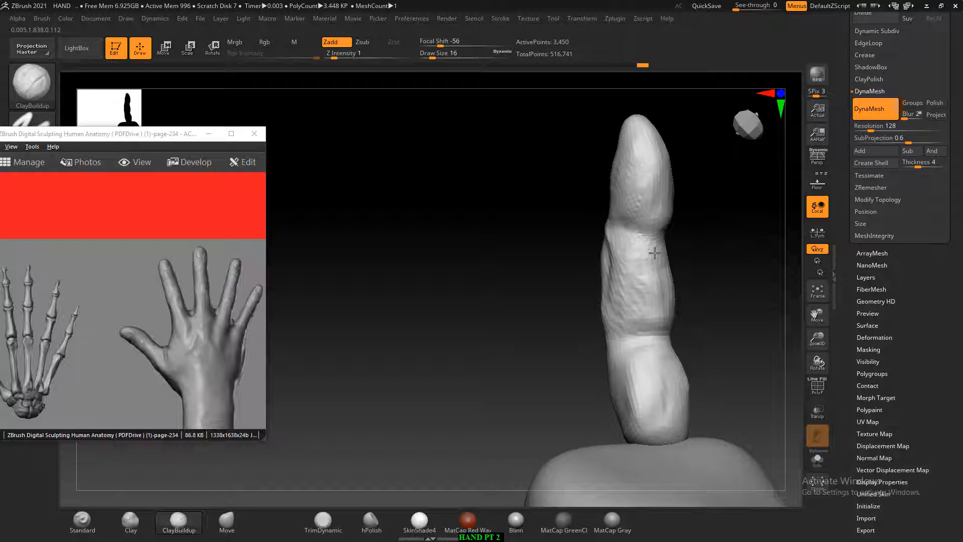
right_drag(655, 253, 717, 307)
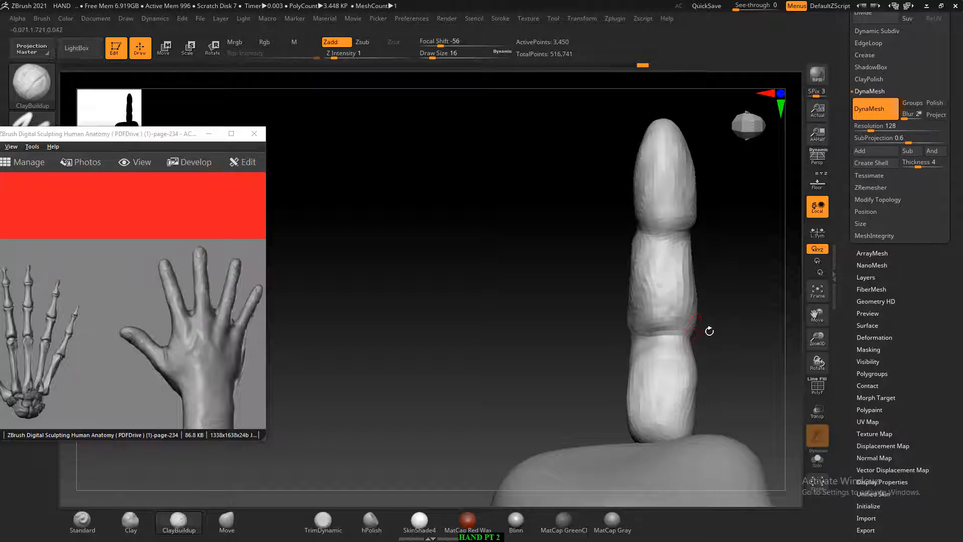
right_drag(709, 273, 670, 346)
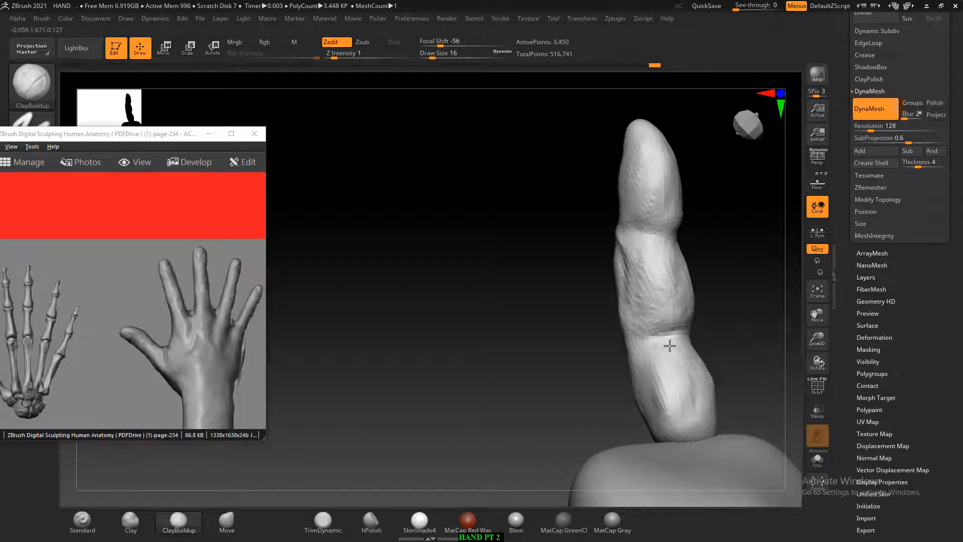
drag(670, 346, 665, 357)
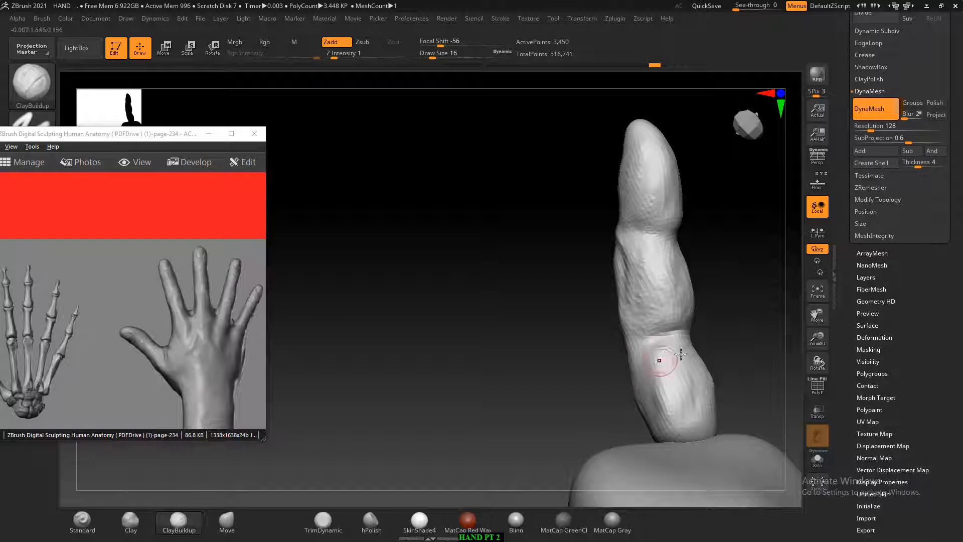
right_drag(660, 361, 641, 339)
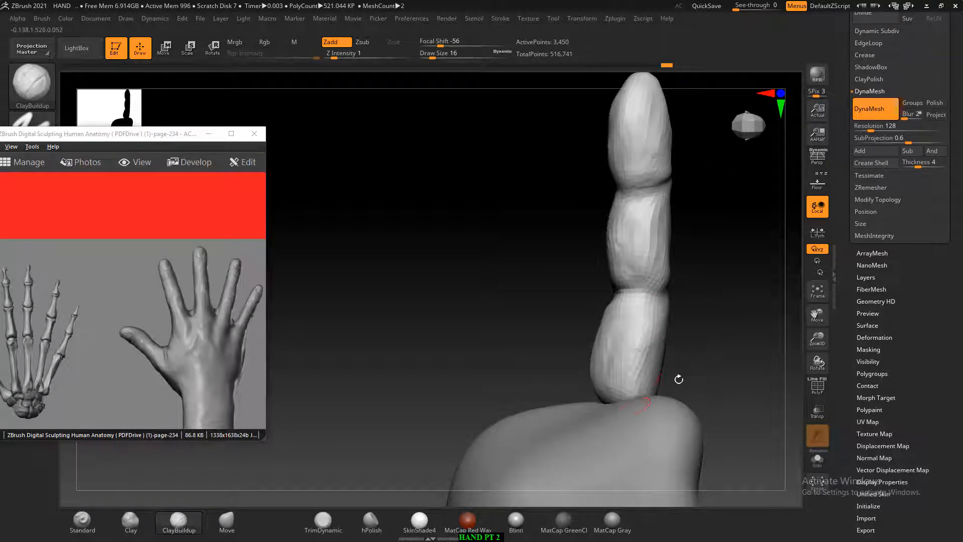
- Fill out the lower end of the base segment where it meets the palm with ClayBuildup at sizes 24 and 36
right_drag(676, 380, 623, 404)
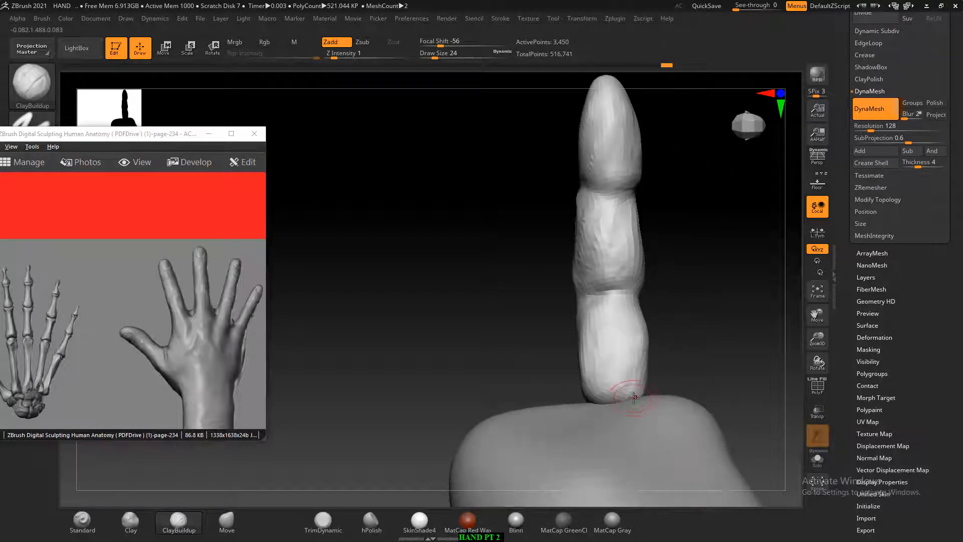
mouse_move(627, 389)
mouse_down()
mouse_move(633, 397)
mouse_move(597, 402)
mouse_up()
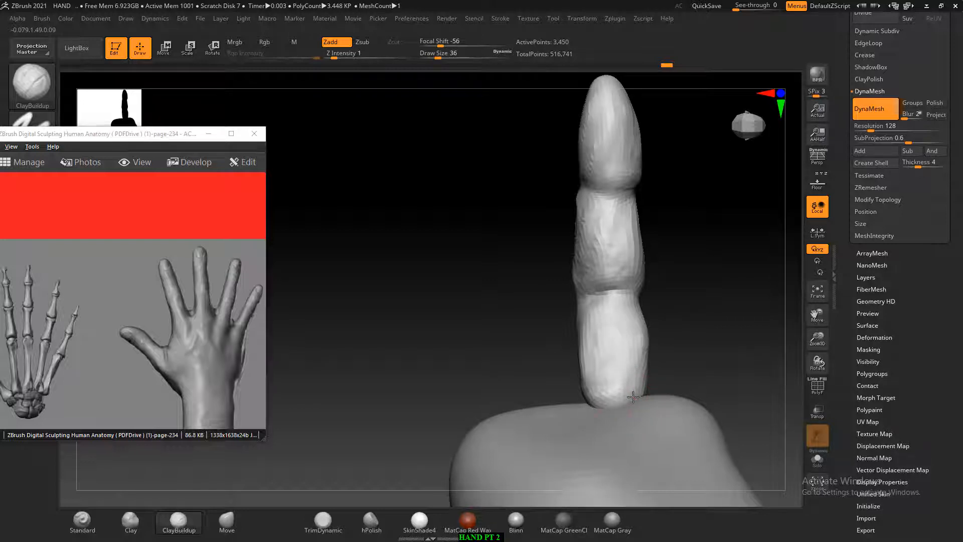
drag(613, 327, 630, 323)
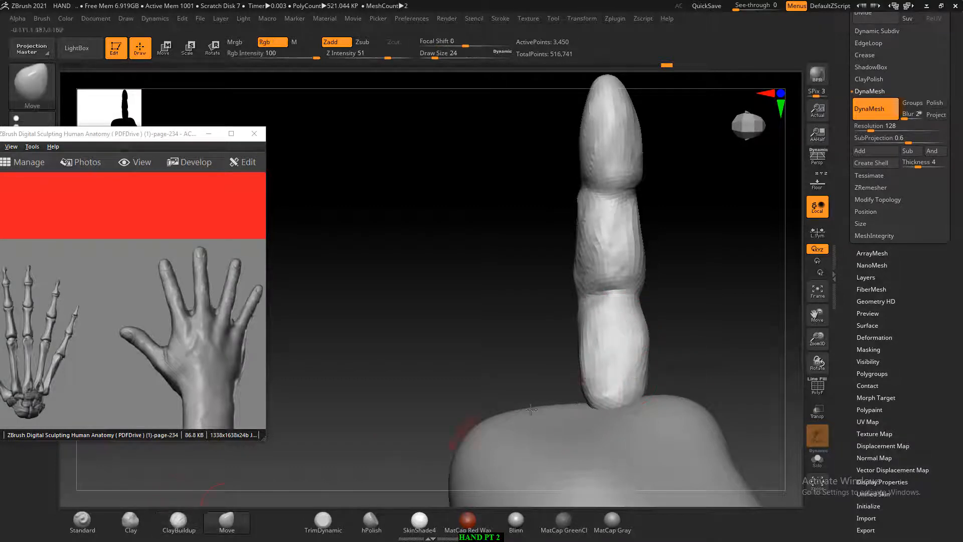
- Adjust the silhouette of the outer joint and the middle segment's sides using the Move brush at size 40
mouse_move(675, 348)
shift+mouse_down()
mouse_move(697, 331)
mouse_move(687, 288)
mouse_move(738, 301)
mouse_move(714, 317)
mouse_move(730, 319)
shift+mouse_up()
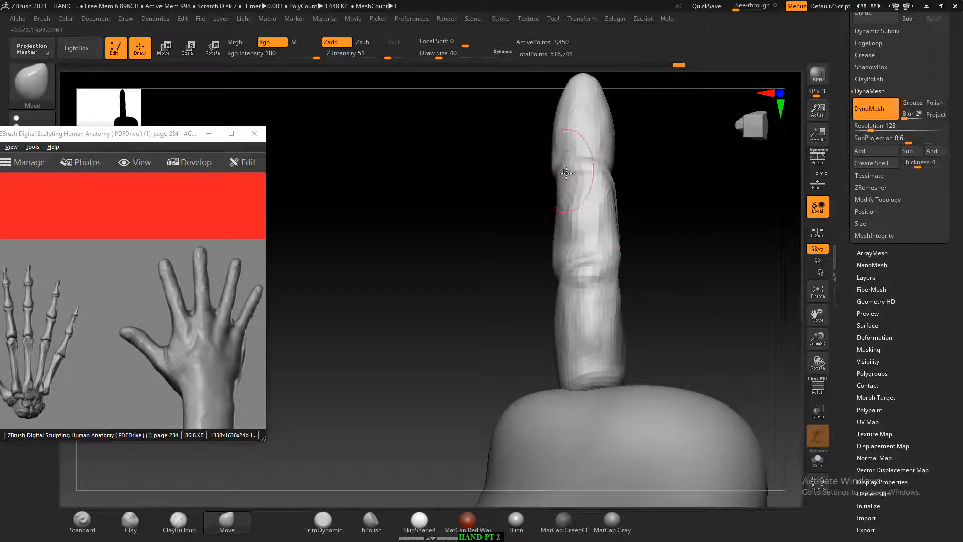
drag(566, 173, 569, 174)
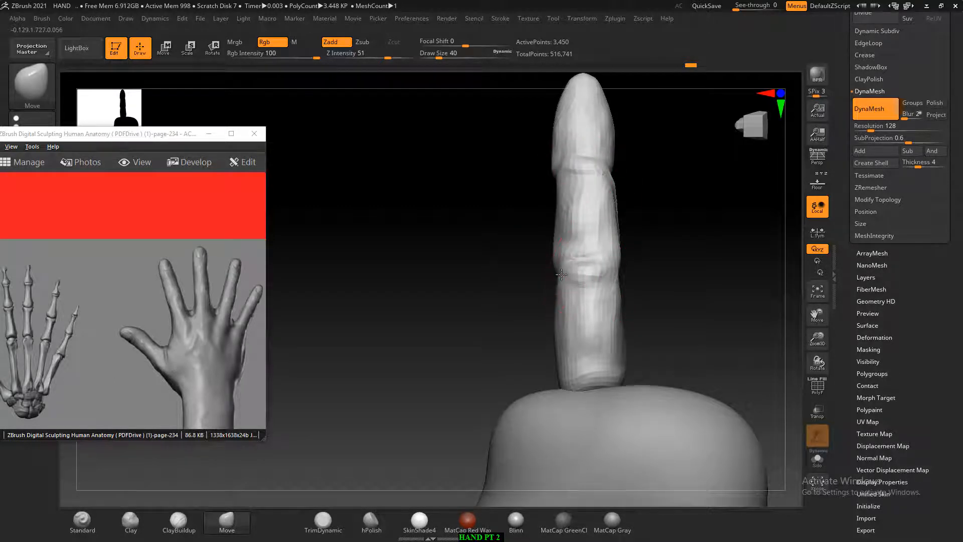
mouse_move(619, 329)
mouse_down()
mouse_move(586, 333)
mouse_move(572, 301)
mouse_move(562, 238)
mouse_move(567, 211)
mouse_move(586, 196)
mouse_up()
mouse_move(668, 220)
mouse_down()
mouse_move(684, 241)
mouse_move(712, 247)
mouse_up()
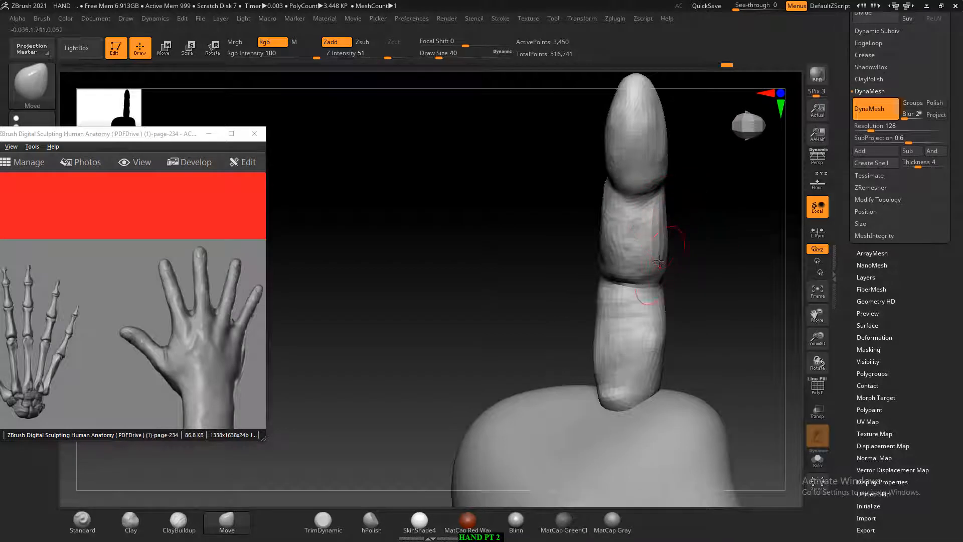
drag(606, 207, 602, 210)
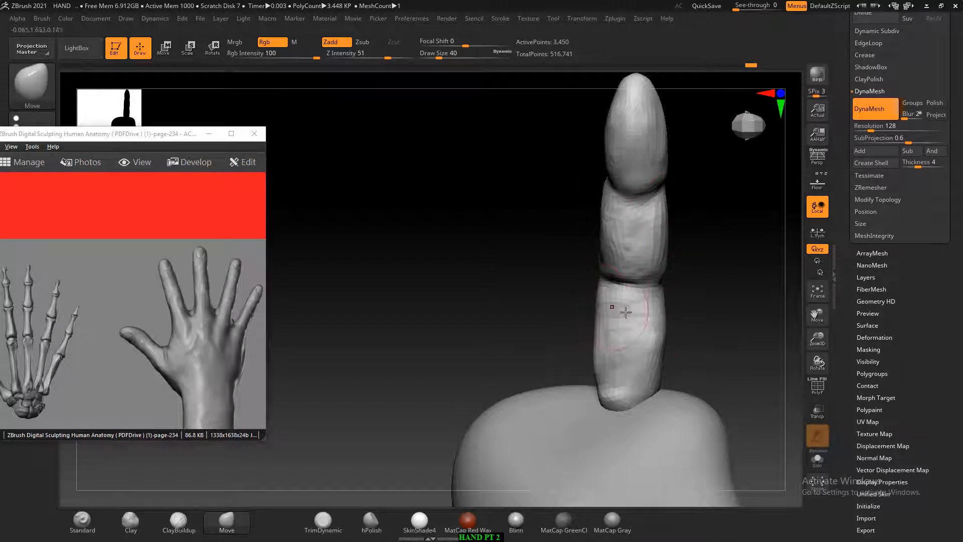
- Push the bottom end of the base segment down toward the palm with the Move brush at size 40
drag(653, 369, 659, 389)
drag(582, 352, 700, 361)
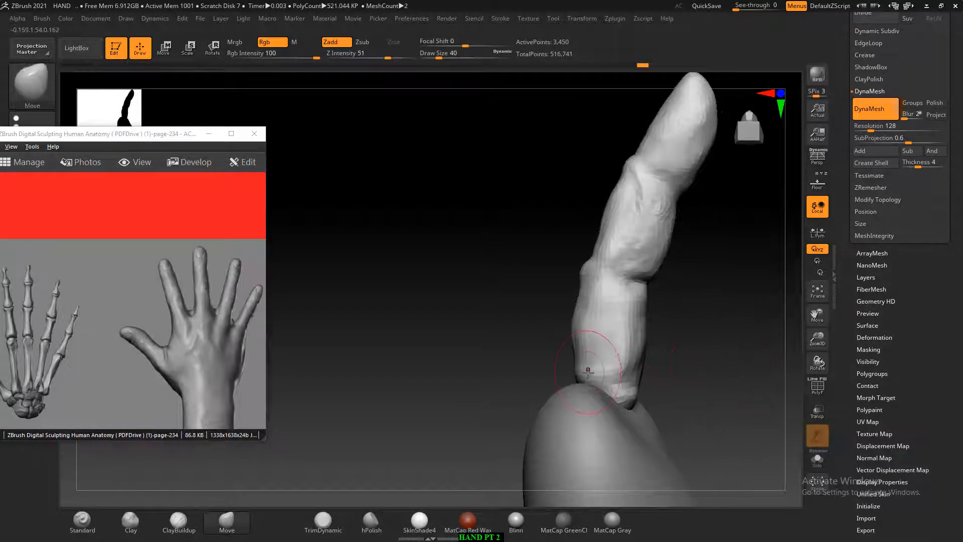
mouse_move(537, 355)
mouse_down()
mouse_move(620, 376)
mouse_move(701, 333)
mouse_up()
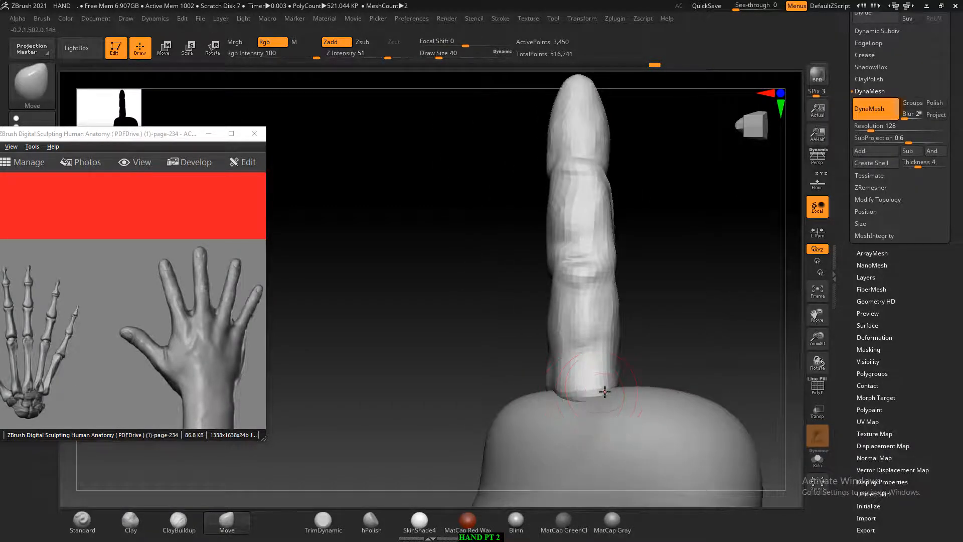
drag(601, 387, 599, 396)
mouse_move(680, 264)
mouse_down()
mouse_move(691, 261)
mouse_move(716, 305)
mouse_up()
- Reshape the back contour of the base and middle segments in side view with the Move brush
mouse_move(575, 356)
mouse_down()
mouse_move(623, 342)
mouse_move(688, 347)
mouse_move(677, 356)
mouse_up()
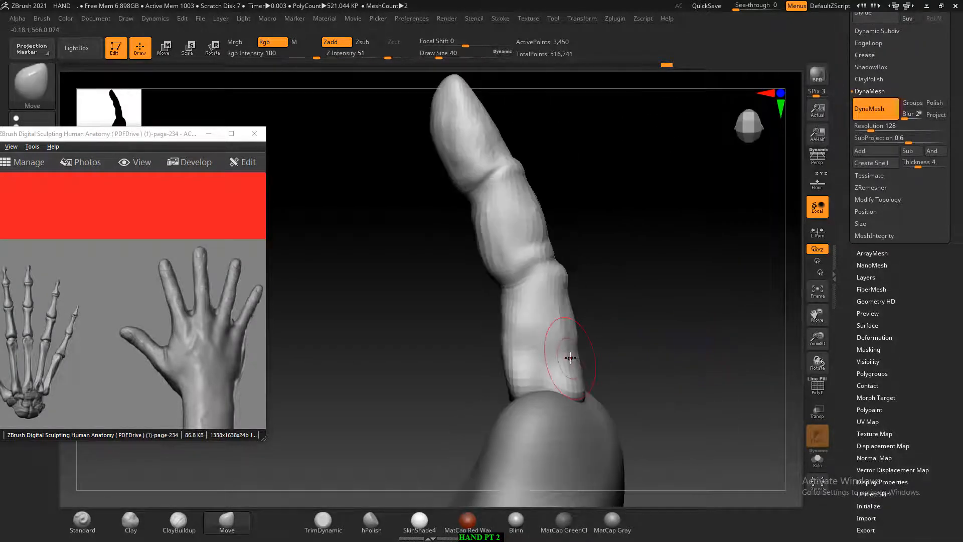
drag(576, 358, 584, 359)
drag(573, 316, 577, 305)
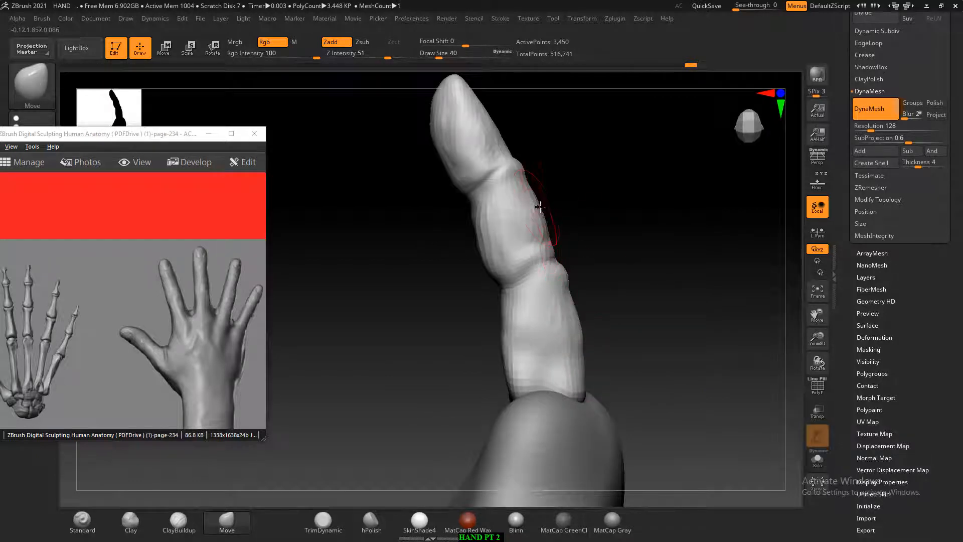
drag(540, 214, 539, 209)
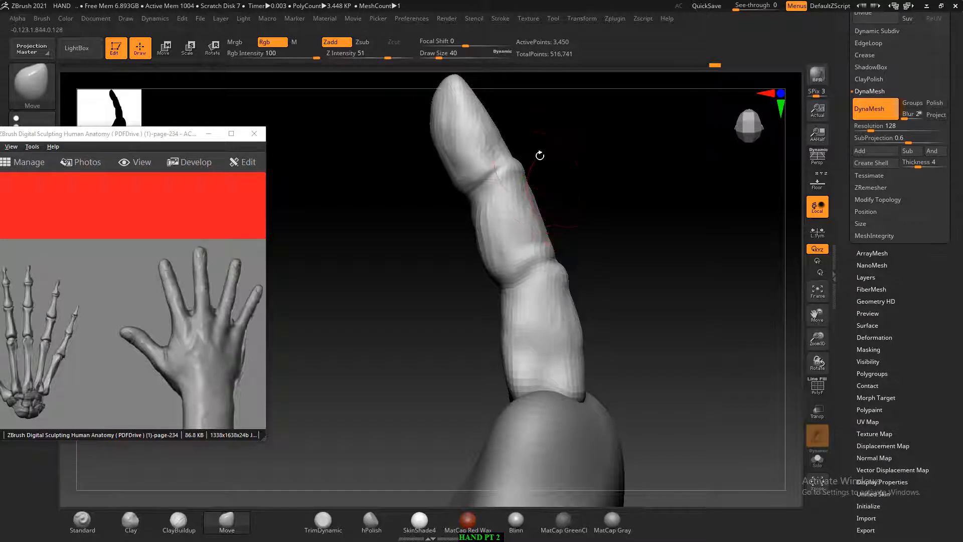
- Smooth the back of the finger from the middle segment down to the base
drag(648, 298, 663, 299)
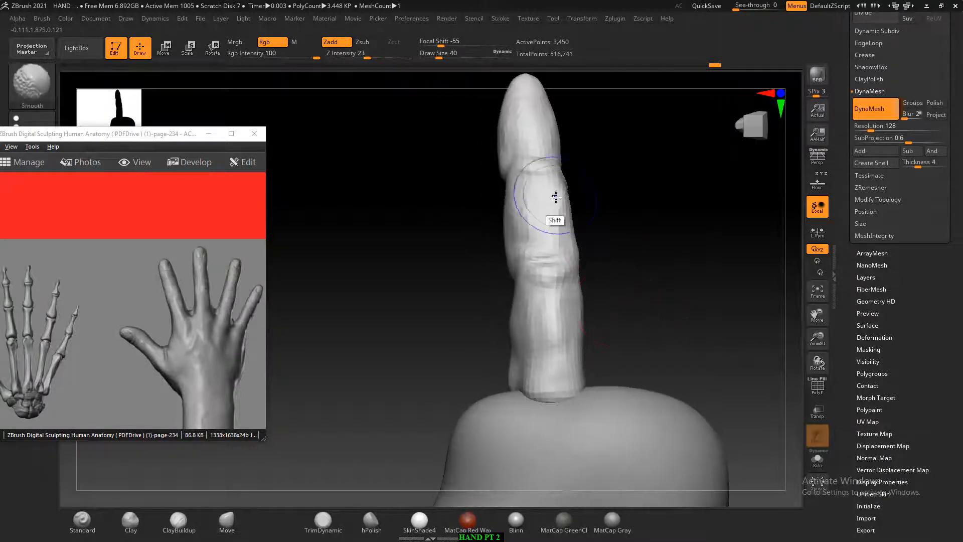
shift+drag(552, 204, 549, 366)
drag(645, 288, 695, 292)
- Touch up the back of the base segment below the inner knuckle with ClayBuildup at size 16
click(179, 522)
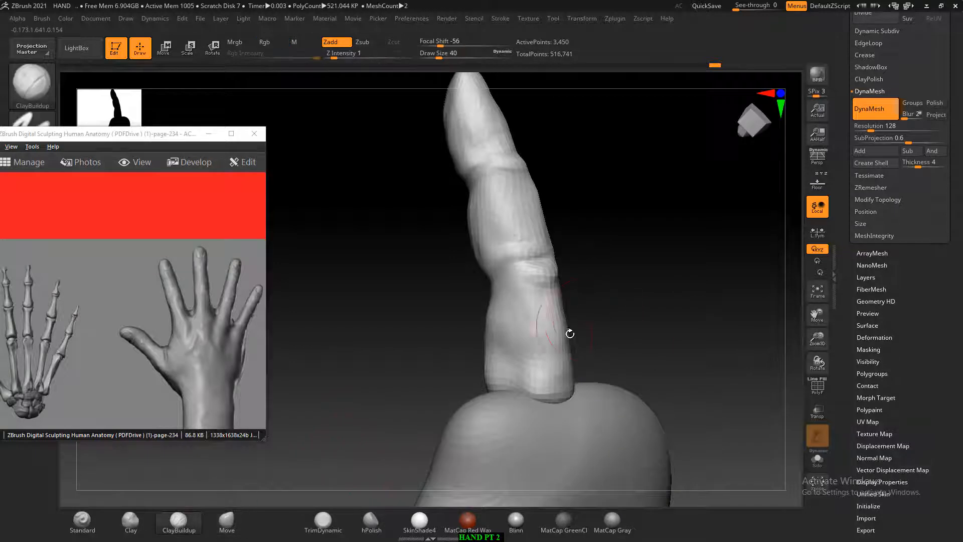
key(bracketleft)
key(bracketleft)
key(bracketleft)
key(bracketleft)
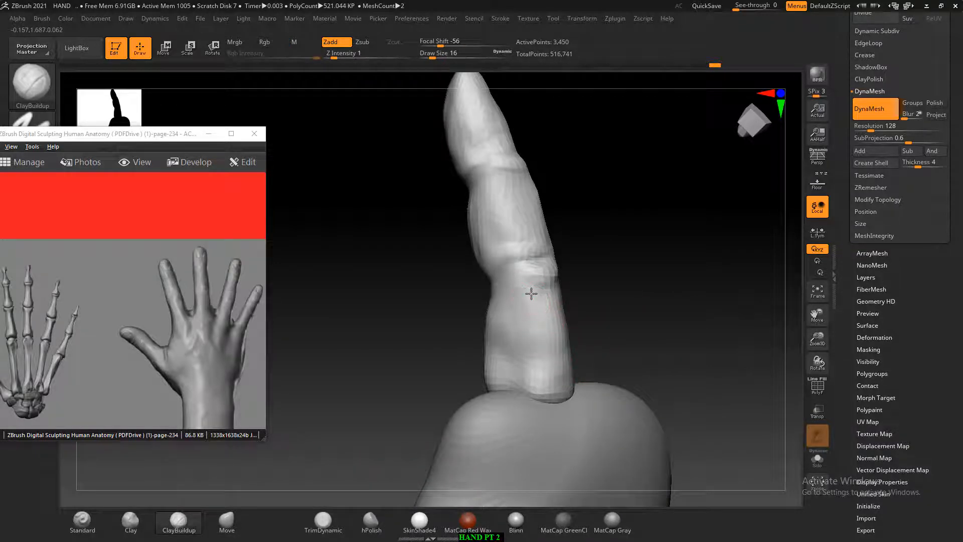
drag(624, 323, 567, 327)
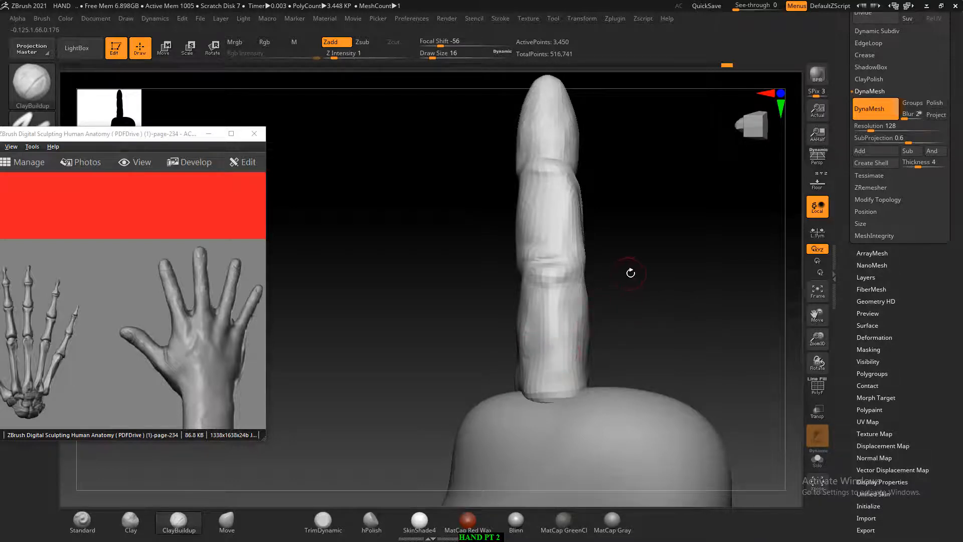
- Shape the back and side of the fingertip segment with ClayBuildup at size 16, smoothing across the nail area
alt+drag(619, 198, 612, 272)
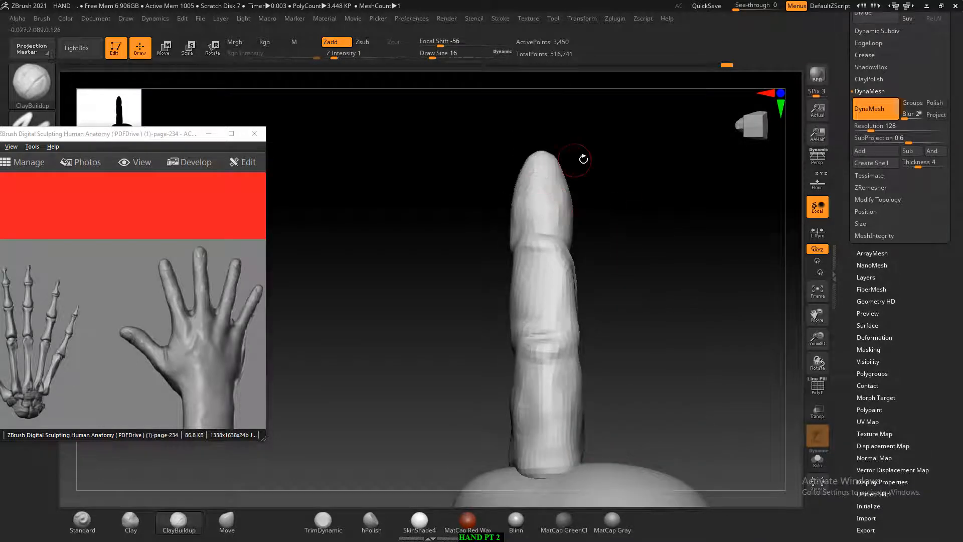
mouse_move(584, 159)
mouse_down()
mouse_move(522, 169)
mouse_move(622, 206)
mouse_move(575, 165)
mouse_move(656, 227)
mouse_up()
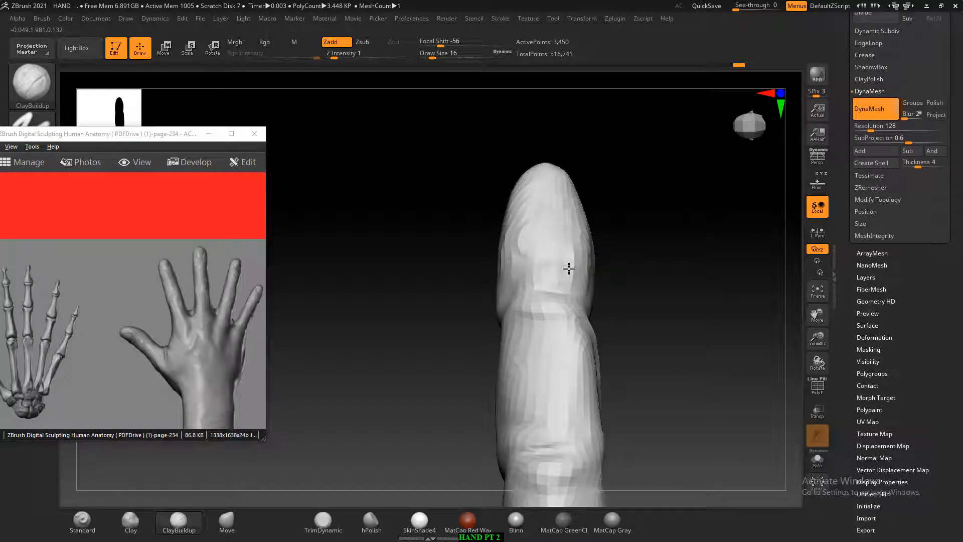
mouse_move(536, 235)
shift+mouse_down()
mouse_move(537, 256)
mouse_move(571, 284)
mouse_move(582, 238)
shift+mouse_up()
drag(616, 228, 659, 245)
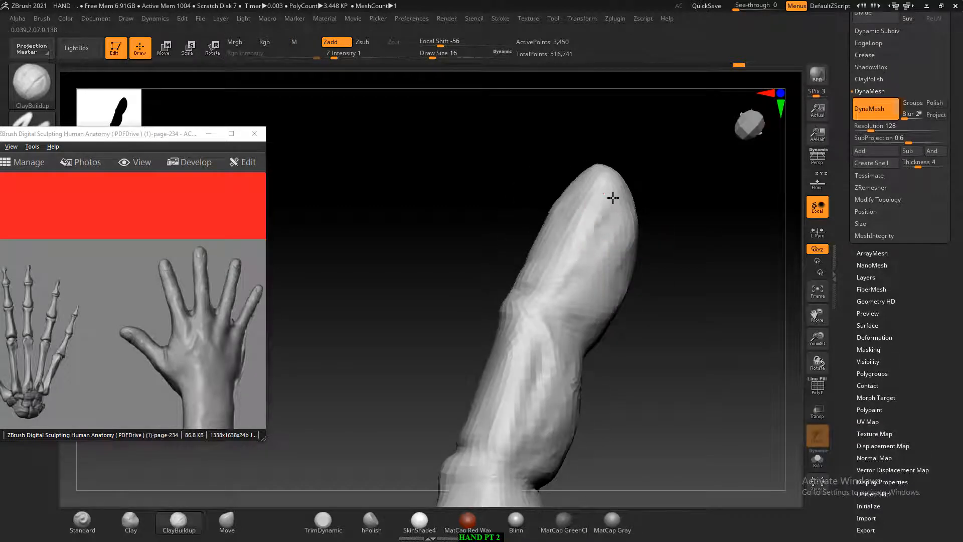
drag(613, 198, 598, 295)
- Build up the back of the outer joint with ClayBuildup and smooth it into the neighbouring segments
drag(646, 275, 601, 216)
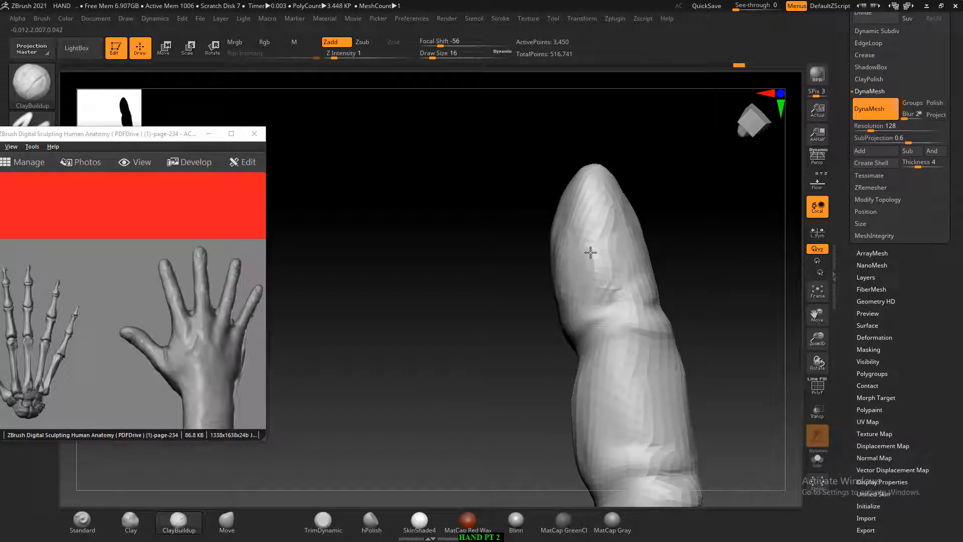
drag(613, 301, 639, 306)
drag(685, 289, 708, 295)
mouse_move(645, 305)
shift+mouse_down()
mouse_move(617, 311)
mouse_move(658, 316)
shift+mouse_up()
- Round off the end and side of the fingertip with ClayBuildup and smoothing, and subdivide the finger mesh once
mouse_move(697, 199)
mouse_down()
mouse_move(723, 203)
mouse_move(663, 191)
mouse_move(688, 163)
mouse_move(690, 216)
mouse_up()
mouse_move(613, 166)
alt+mouse_down()
mouse_move(626, 166)
mouse_move(606, 175)
mouse_move(621, 165)
mouse_move(611, 169)
mouse_move(632, 174)
mouse_move(662, 119)
mouse_move(604, 145)
alt+mouse_up()
drag(677, 221, 605, 206)
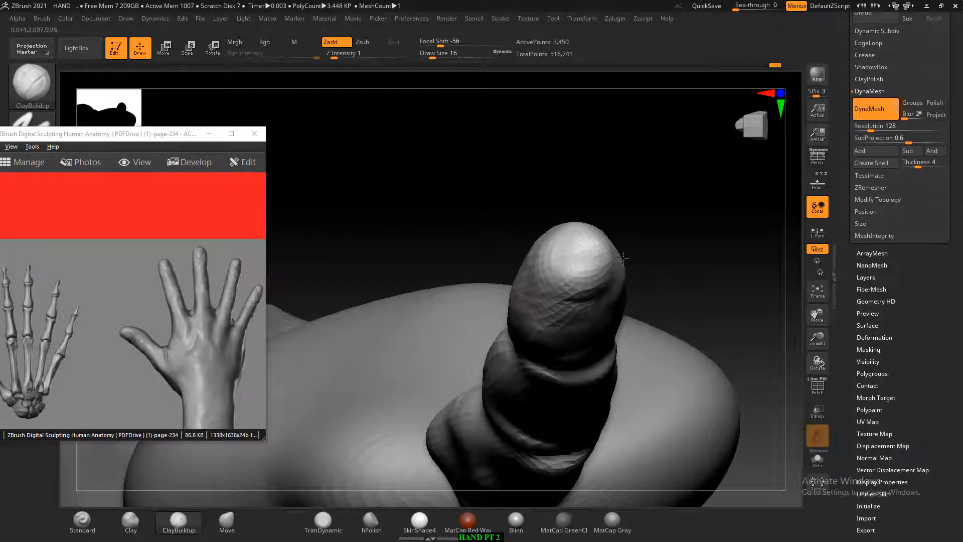
drag(623, 258, 559, 301)
drag(652, 235, 622, 278)
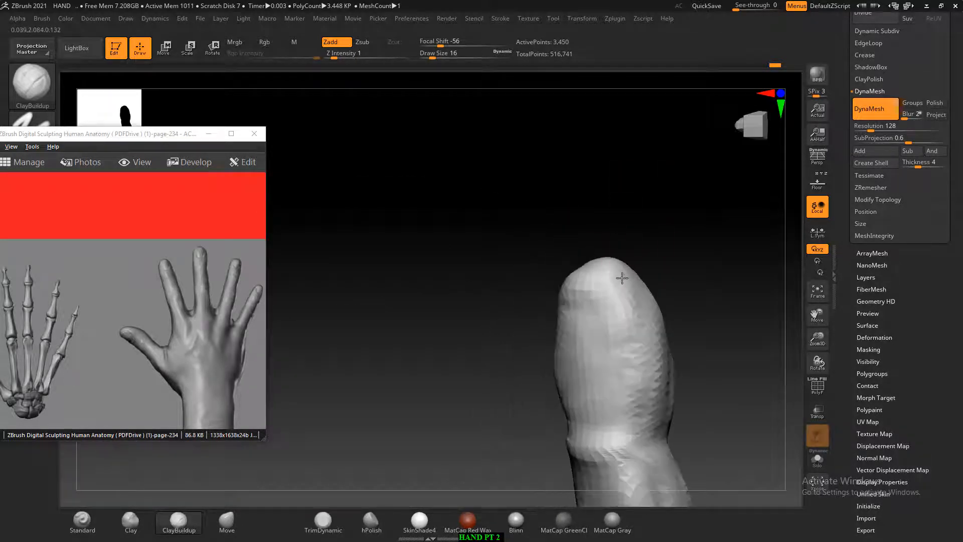
mouse_move(641, 320)
shift+mouse_down()
mouse_move(649, 404)
mouse_move(578, 319)
mouse_move(593, 440)
mouse_move(664, 371)
shift+mouse_up()
mouse_move(741, 315)
mouse_down()
mouse_move(671, 254)
mouse_move(707, 344)
mouse_move(675, 283)
mouse_move(686, 280)
mouse_move(682, 310)
mouse_move(667, 281)
mouse_up()
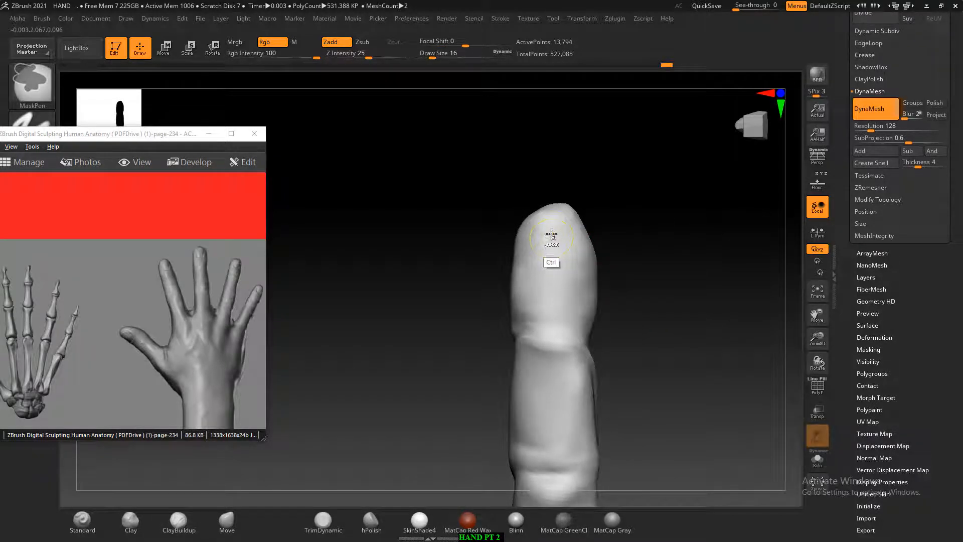
- Mask the fingernail area on the back of the fingertip with MaskPen at size 16 and invert the mask
ctrl+drag(552, 228, 551, 232)
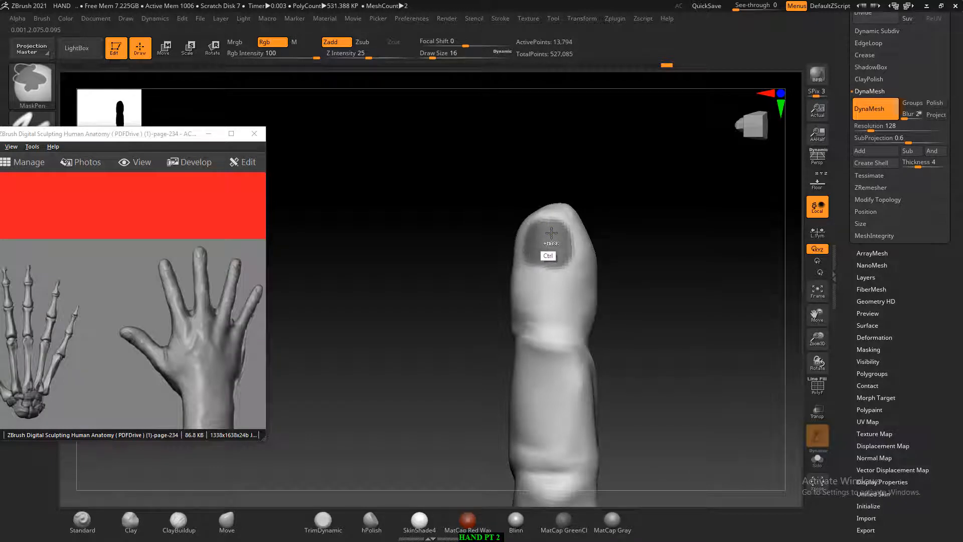
ctrl+drag(552, 233, 551, 232)
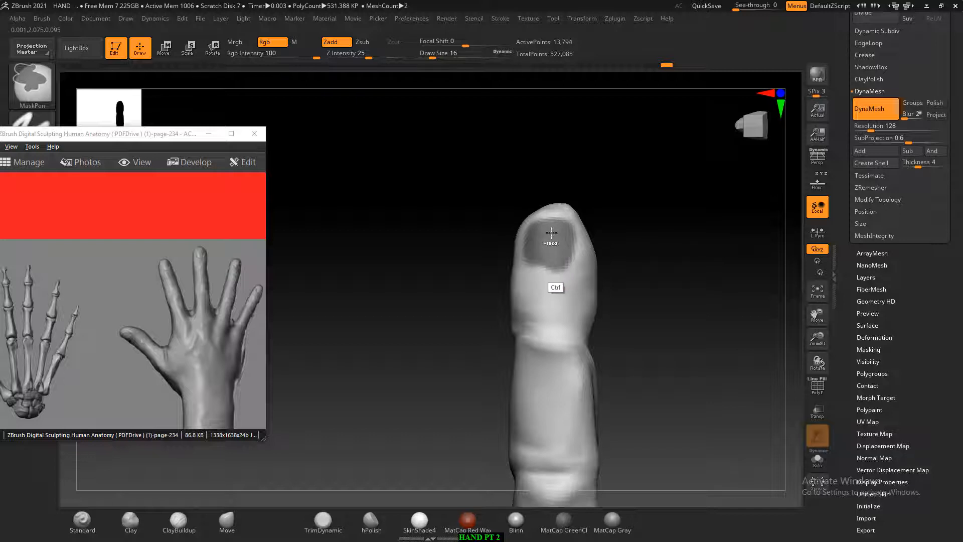
ctrl+click(687, 274)
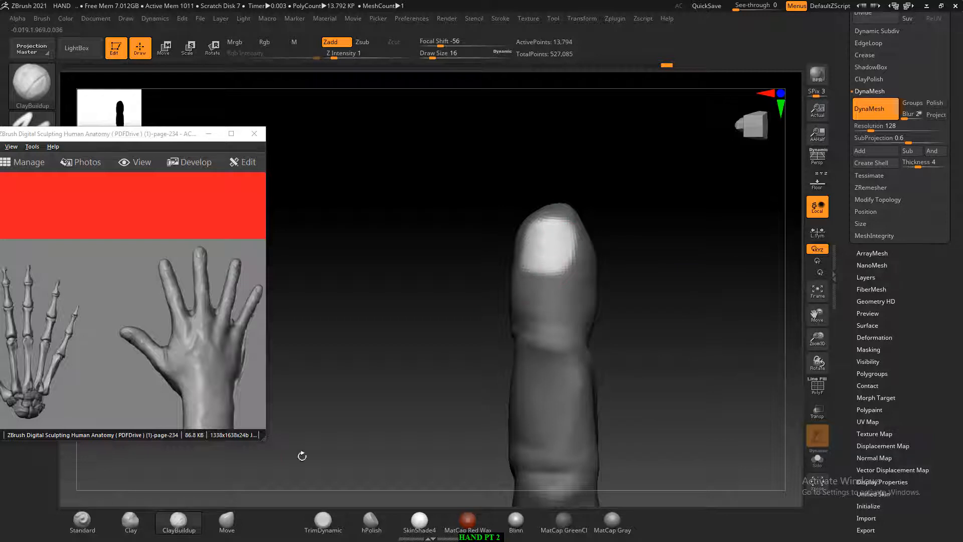
- Carve the nail's outline into the unmasked area using the Standard brush in subtractive mode at Focal Shift 56 and size 7
click(82, 522)
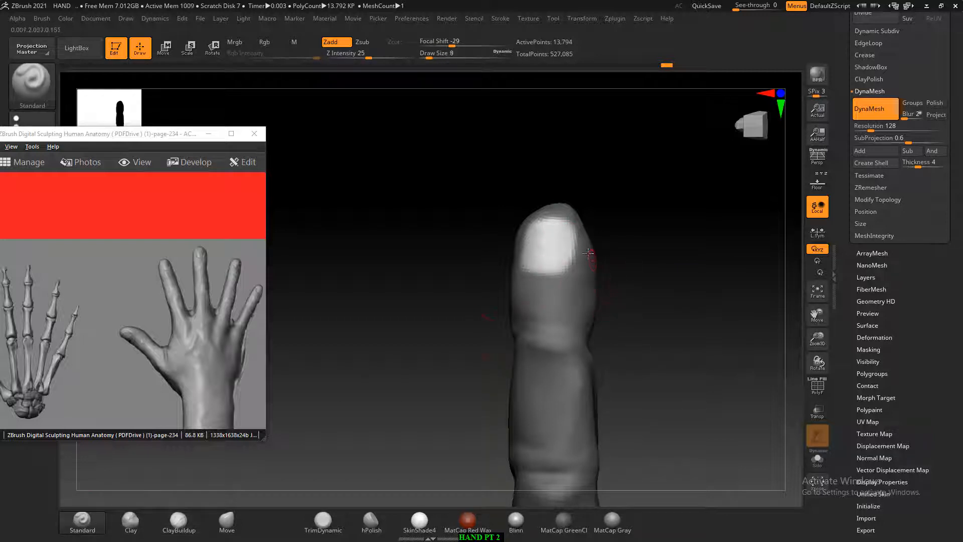
drag(453, 44, 491, 44)
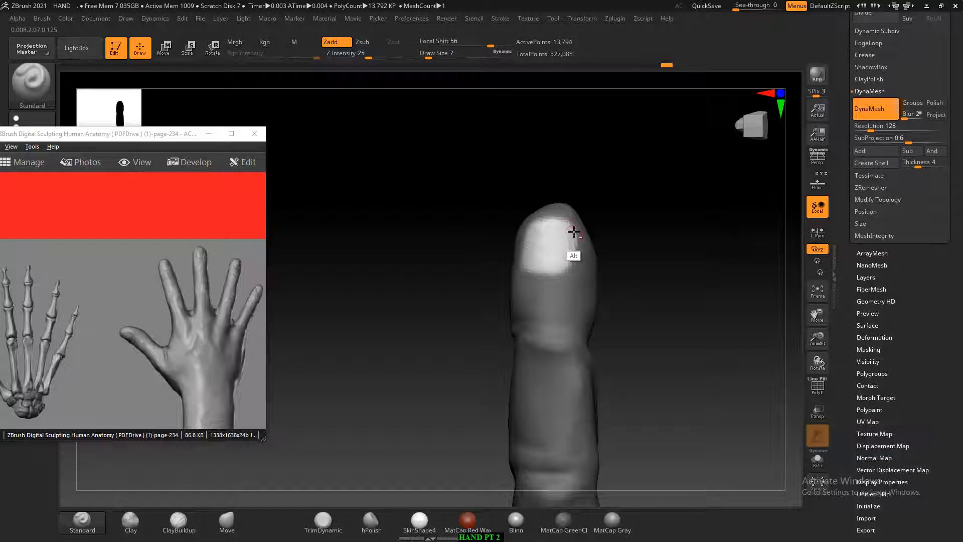
mouse_move(576, 236)
mouse_down()
mouse_move(565, 267)
mouse_move(533, 268)
mouse_up()
alt+drag(525, 231, 524, 258)
right_drag(524, 240, 550, 225)
alt+drag(527, 233, 541, 267)
mouse_move(582, 228)
right_down()
mouse_move(631, 213)
mouse_move(631, 227)
right_up()
mouse_move(586, 234)
alt+mouse_down()
mouse_move(580, 272)
mouse_move(555, 301)
mouse_move(522, 265)
mouse_move(528, 216)
mouse_move(532, 248)
alt+mouse_up()
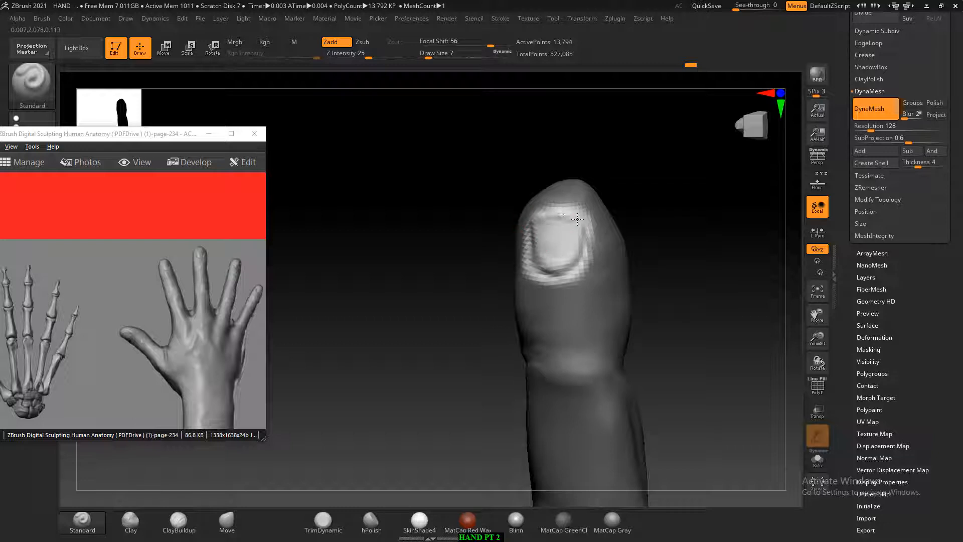
drag(655, 194, 644, 192)
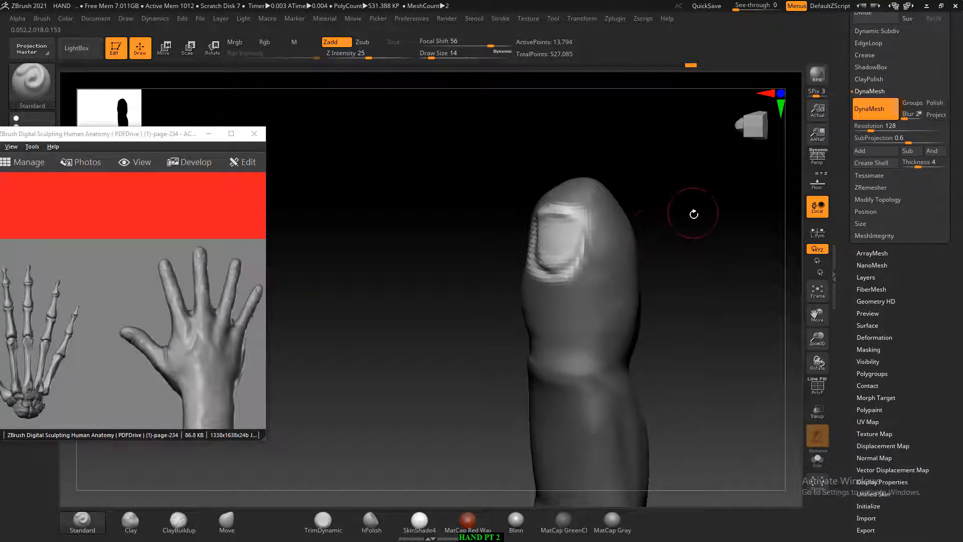
- Invert the mask to protect the nail, shape the skin rim around it with the Standard brush, and subdivide the finger once
ctrl+click(690, 217)
mouse_move(677, 225)
mouse_down()
mouse_move(657, 224)
mouse_move(675, 223)
mouse_up()
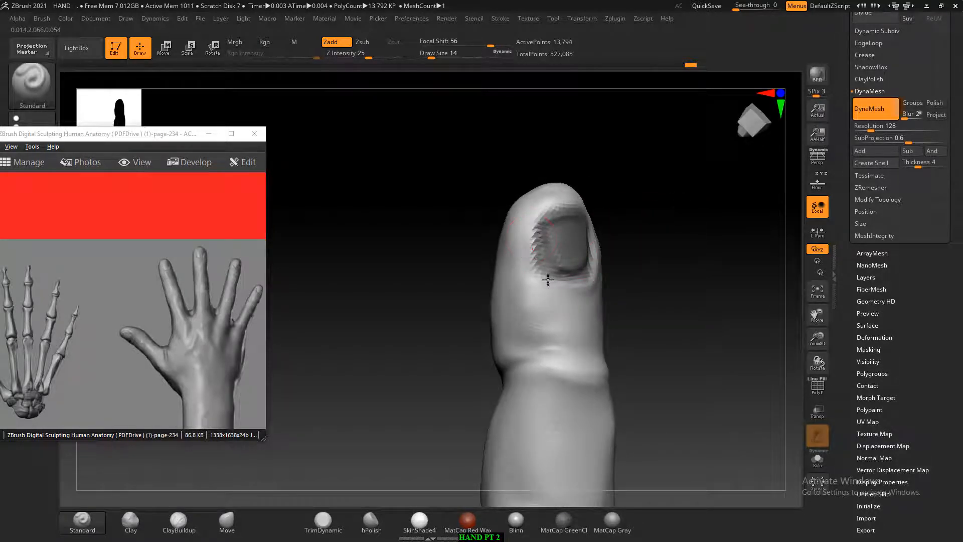
drag(612, 269, 705, 290)
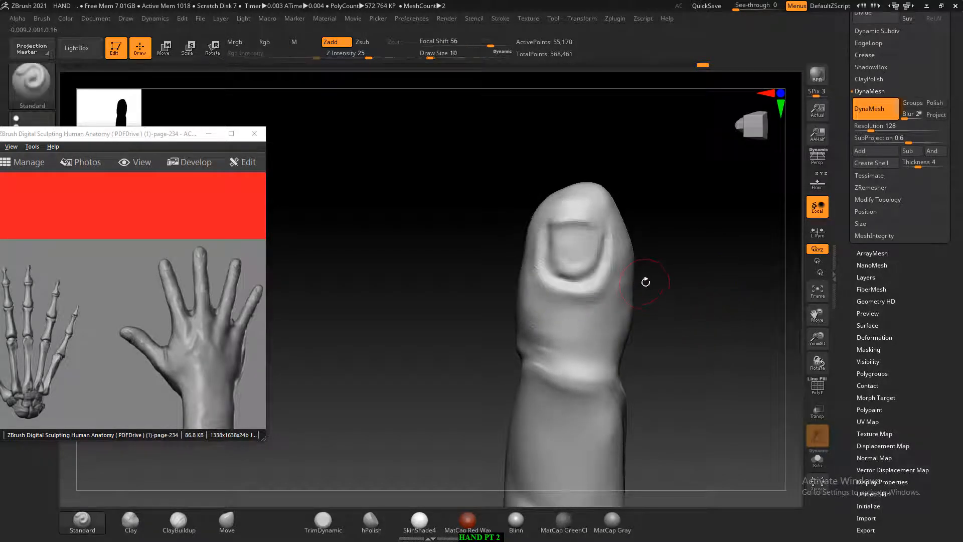
mouse_move(659, 250)
mouse_down()
mouse_move(673, 228)
mouse_move(608, 226)
mouse_move(662, 230)
mouse_move(666, 254)
mouse_up()
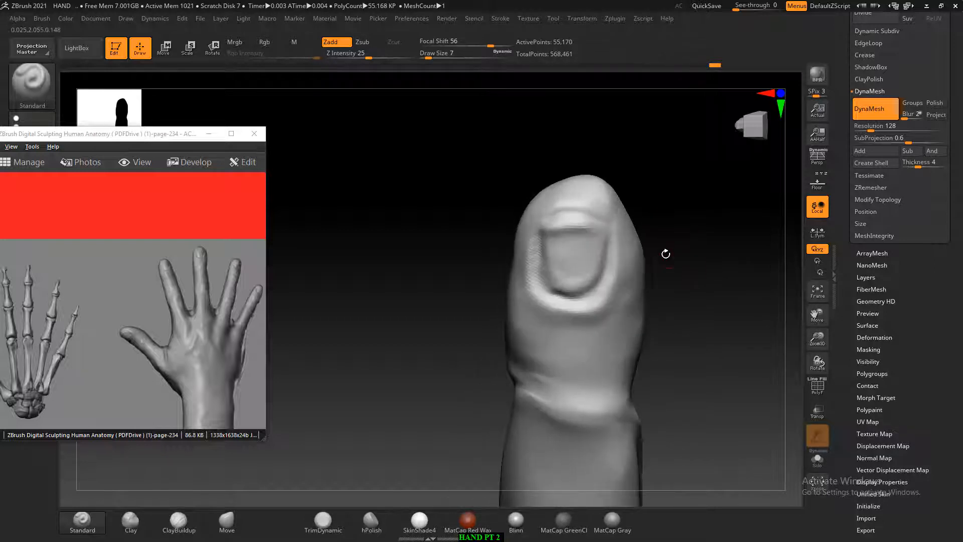
- Refine the nail's surface and side grooves with ClayBuildup at sizes 7 and 14, smoothing the strokes into the nail
click(179, 522)
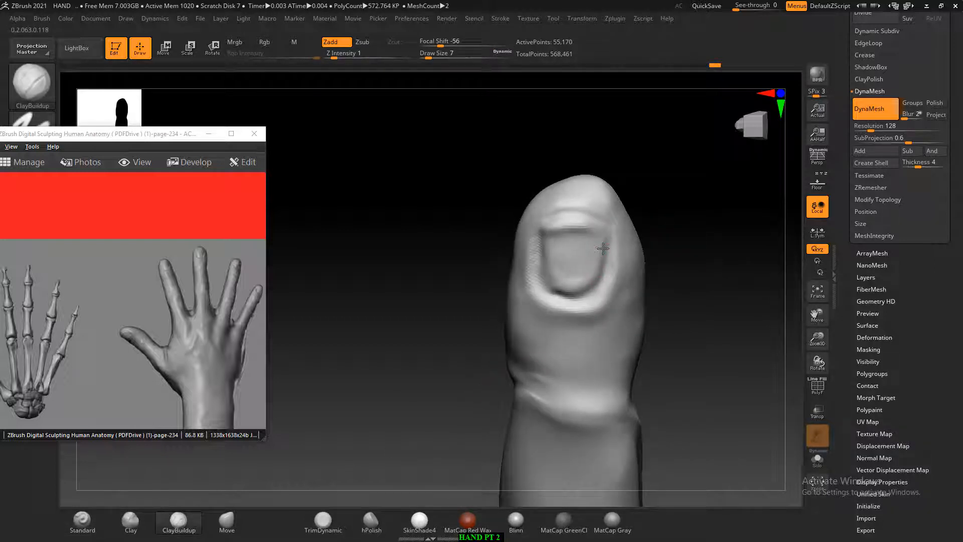
drag(670, 250, 668, 232)
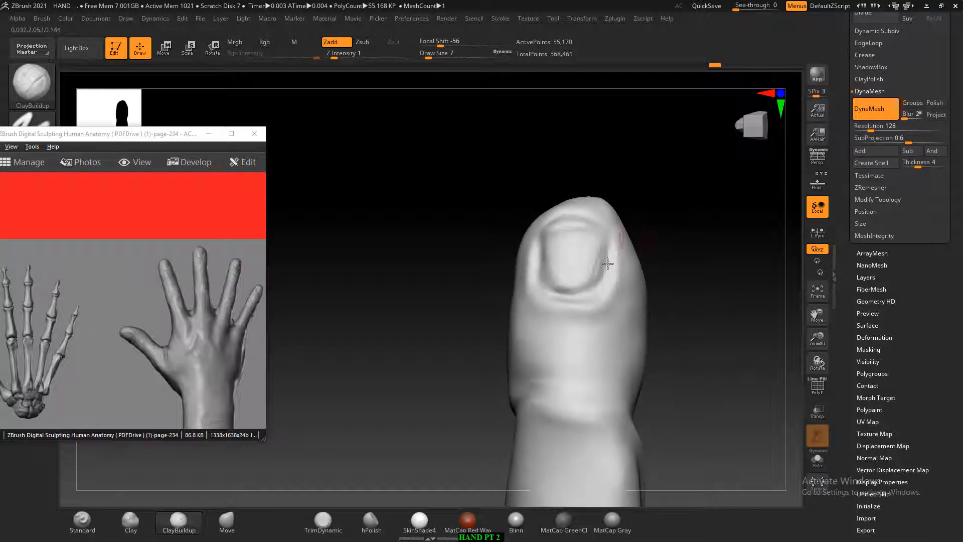
alt+drag(602, 265, 605, 256)
key(bracketright)
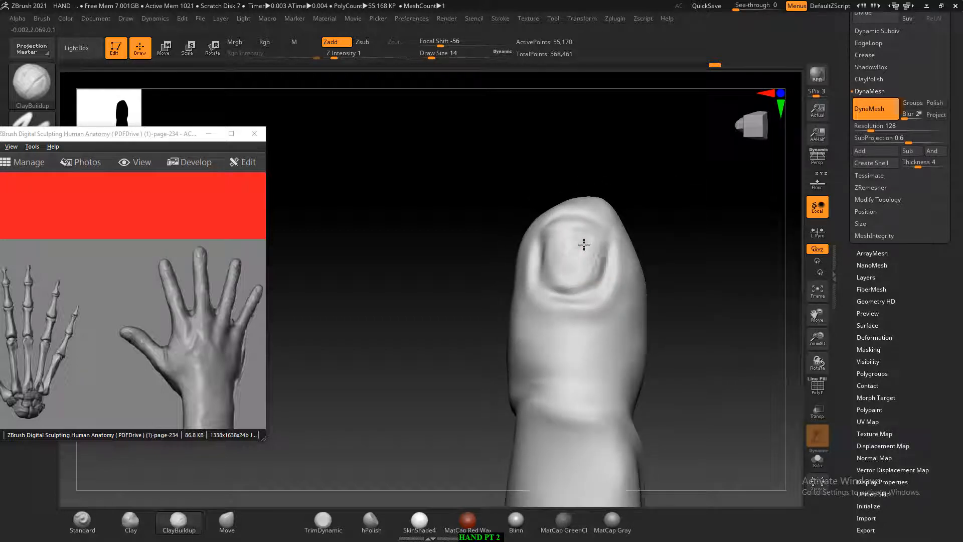
key(ctrl+z)
key(ctrl+z)
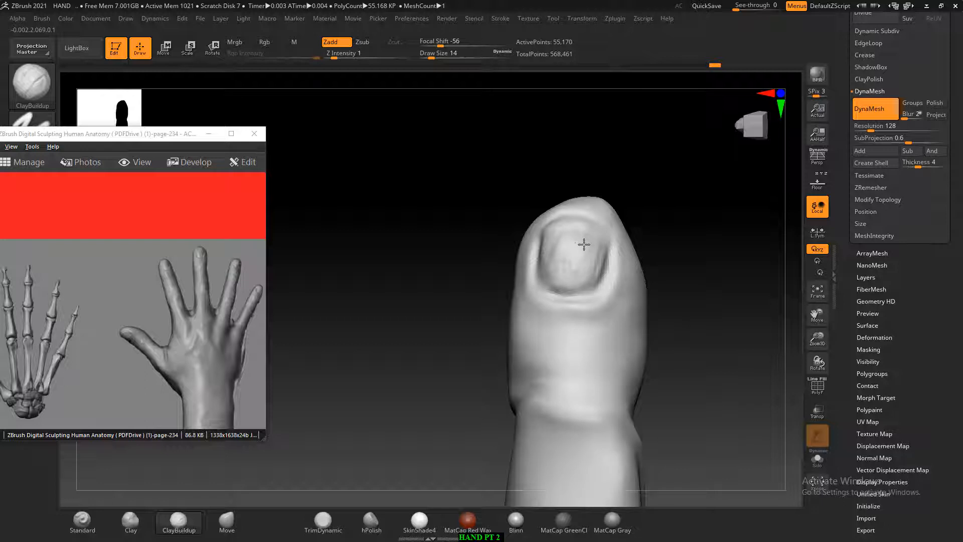
mouse_move(576, 245)
shift+mouse_down()
mouse_move(547, 273)
mouse_move(593, 274)
shift+mouse_up()
mouse_move(715, 247)
mouse_down()
mouse_move(655, 273)
mouse_move(715, 225)
mouse_up()
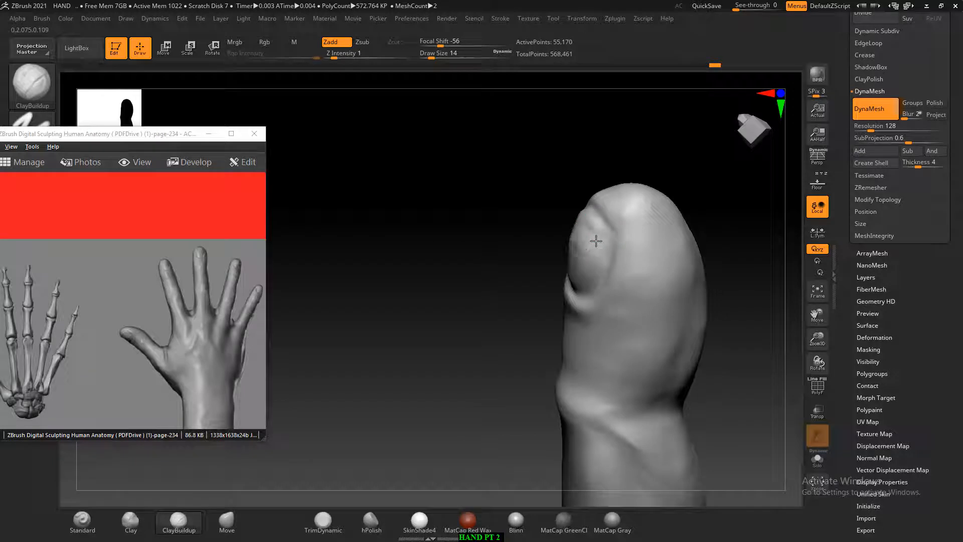
- Even out the nail's side edges and blend its front edge into the fingertip with ClayBuildup at sizes 14 and 18
mouse_move(522, 243)
mouse_down()
mouse_move(616, 248)
mouse_move(597, 249)
mouse_up()
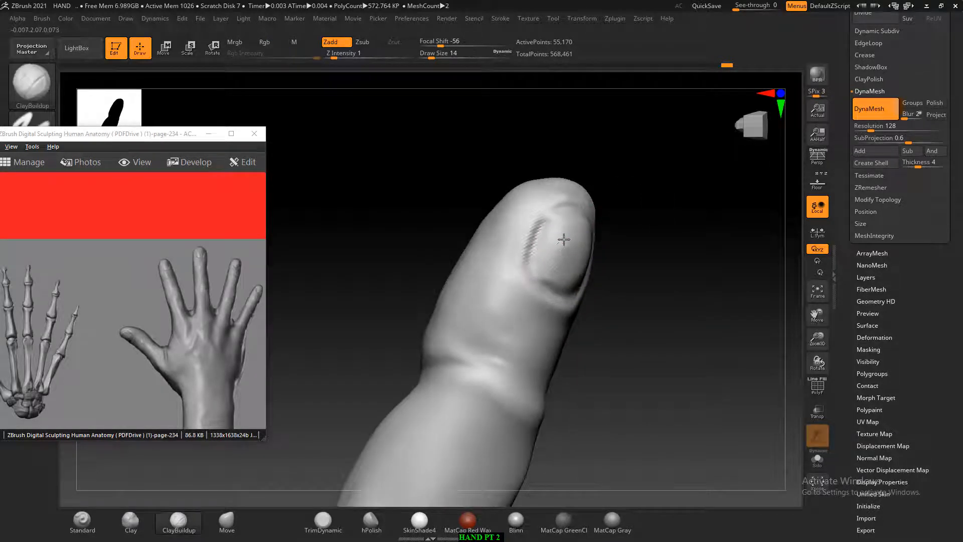
mouse_move(634, 235)
mouse_down()
mouse_move(688, 230)
mouse_move(663, 221)
mouse_move(690, 248)
mouse_move(656, 224)
mouse_up()
key(bracketright)
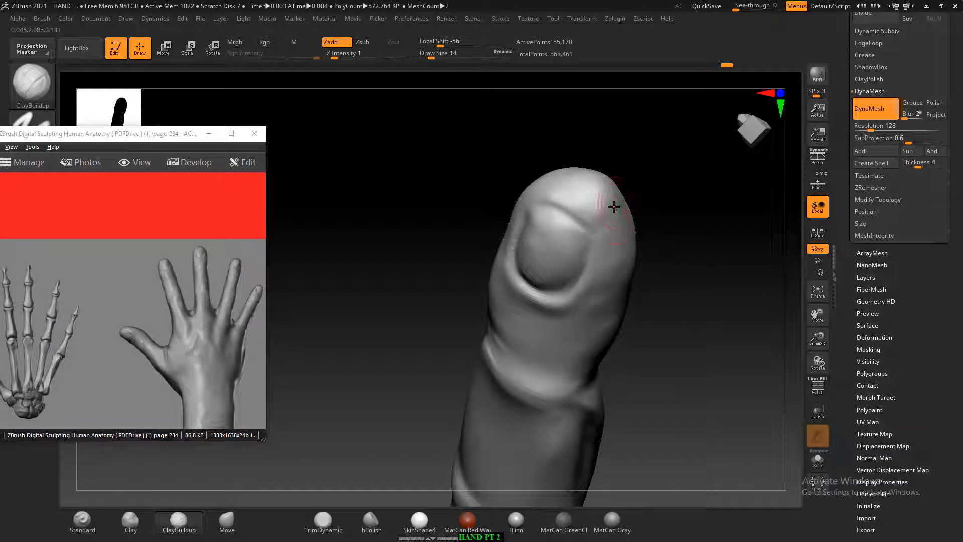
key(bracketright)
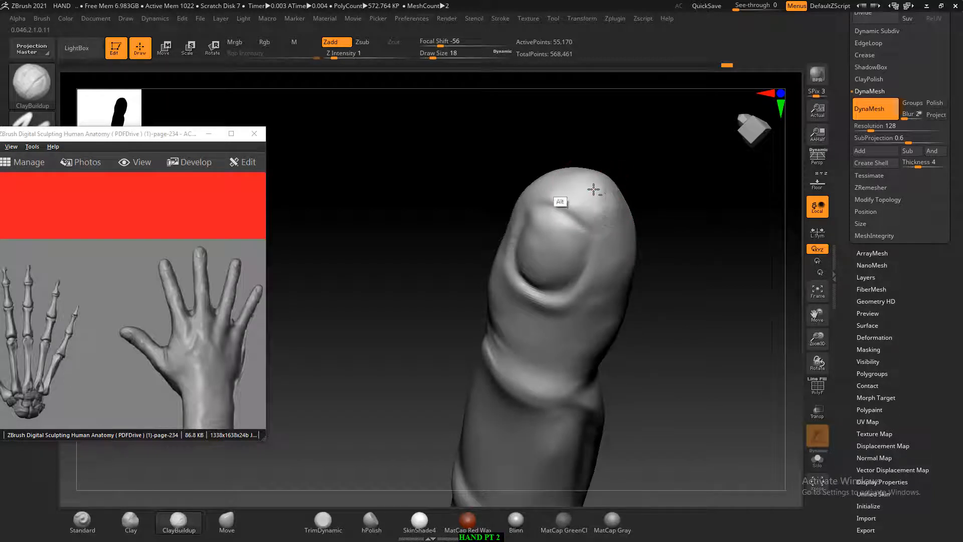
drag(644, 198, 635, 271)
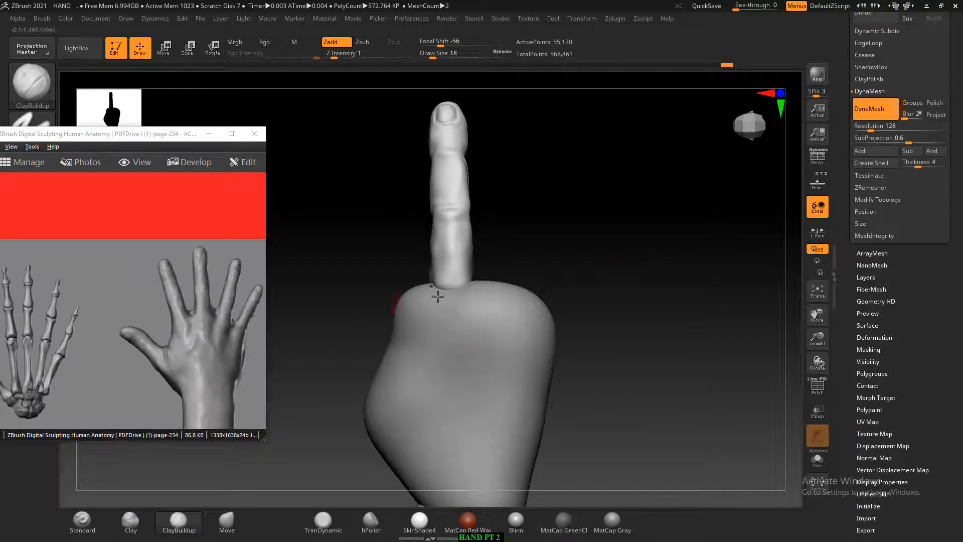
- Browse the anatomy reference pages to page 265 and examine the finger's back in the enlarged final hand images
scroll(157, 311, down, 3)
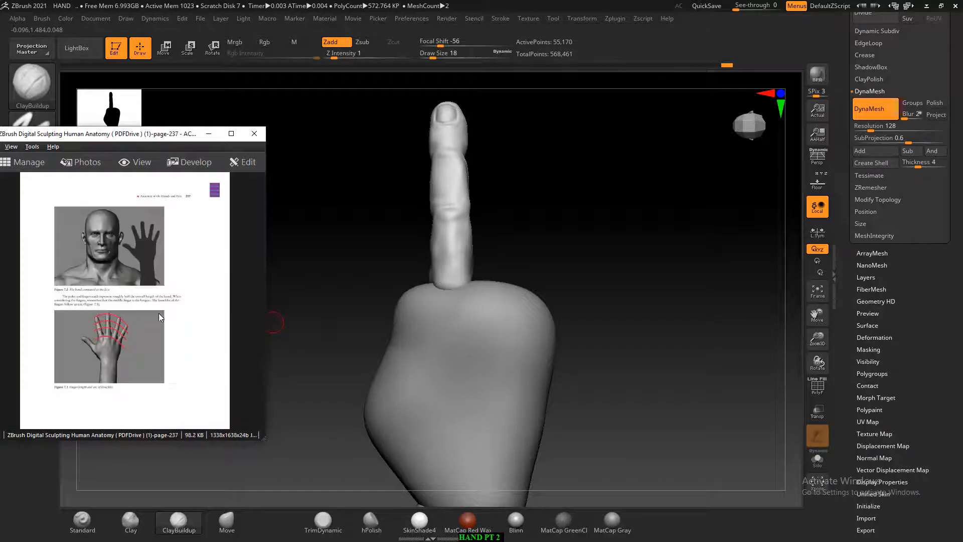
scroll(159, 317, down, 4)
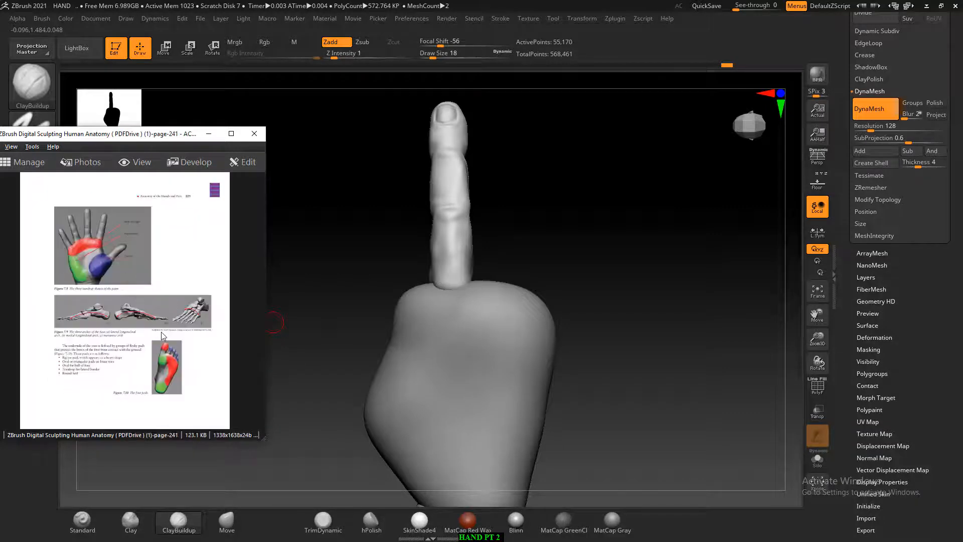
scroll(161, 332, down, 2)
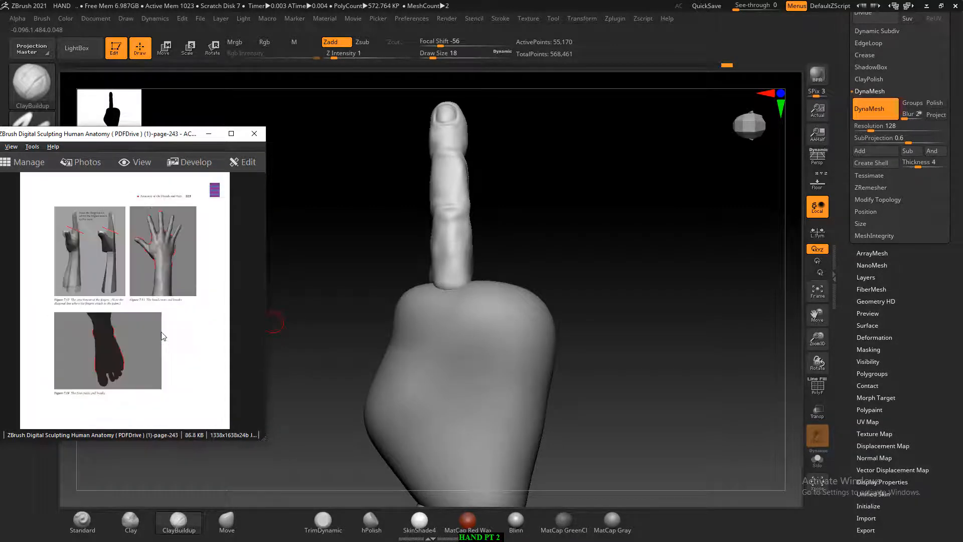
scroll(161, 335, down, 14)
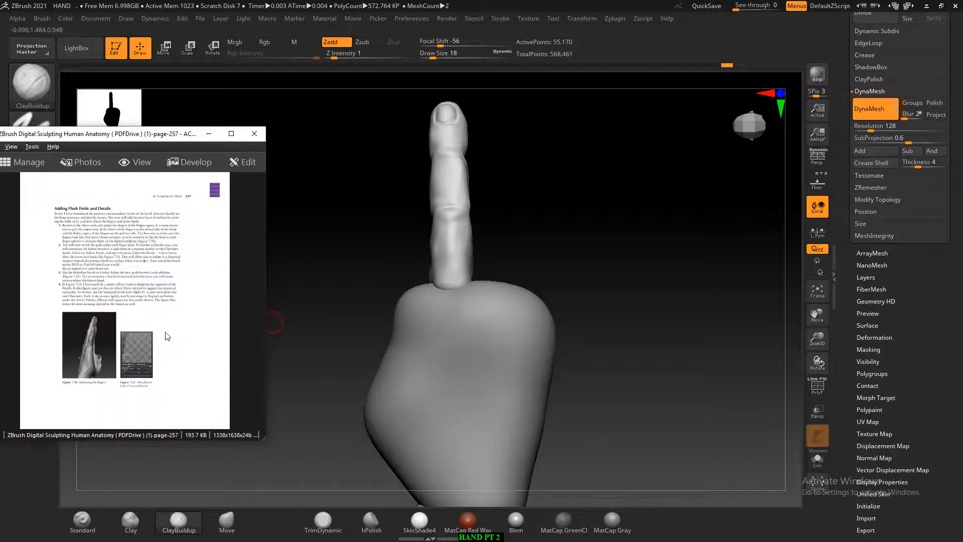
scroll(167, 336, down, 8)
scroll(167, 332, up, 2)
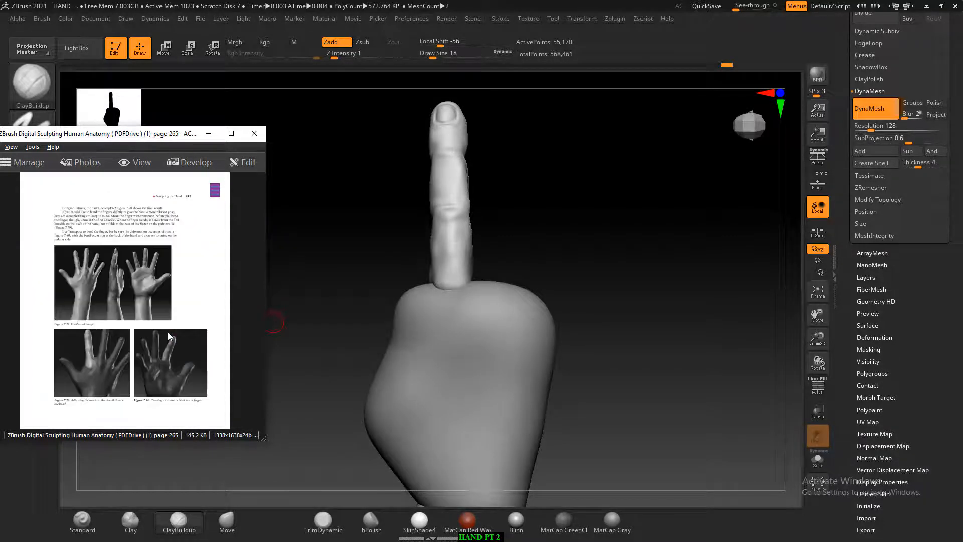
ctrl+scroll(168, 332, up, 5)
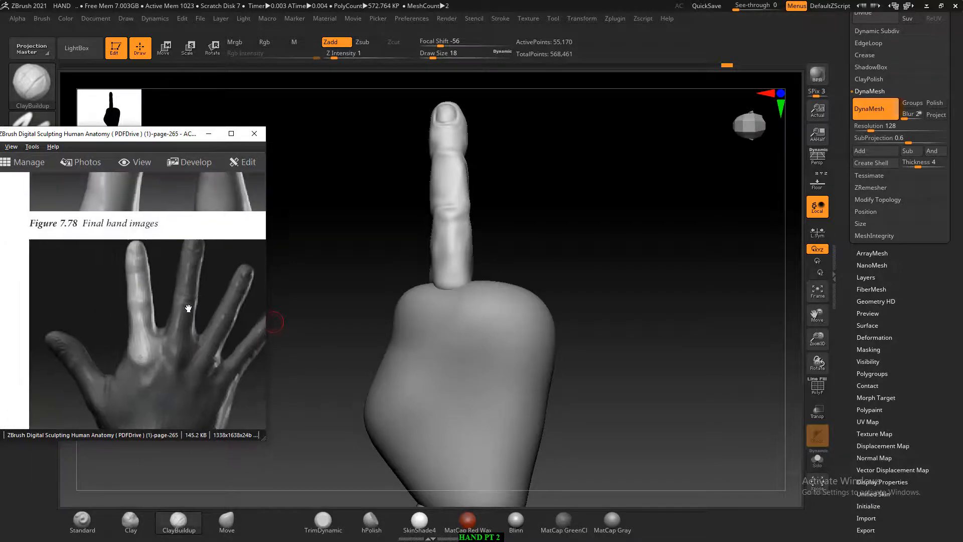
drag(188, 308, 190, 310)
click(504, 254)
- Shape the backs of the outer and middle finger joints with ClayBuildup at size 18 and smooth them into the segments
ctrl+right_drag(596, 227, 609, 438)
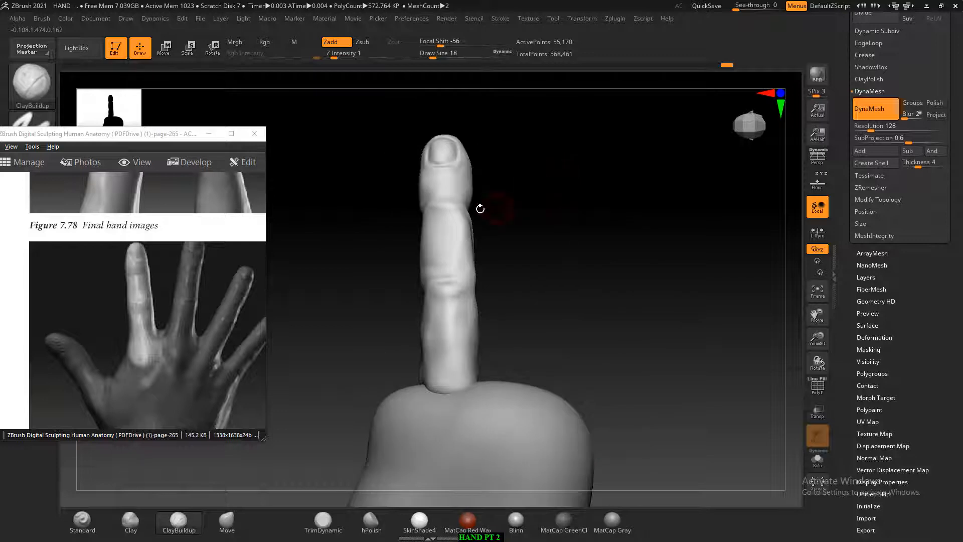
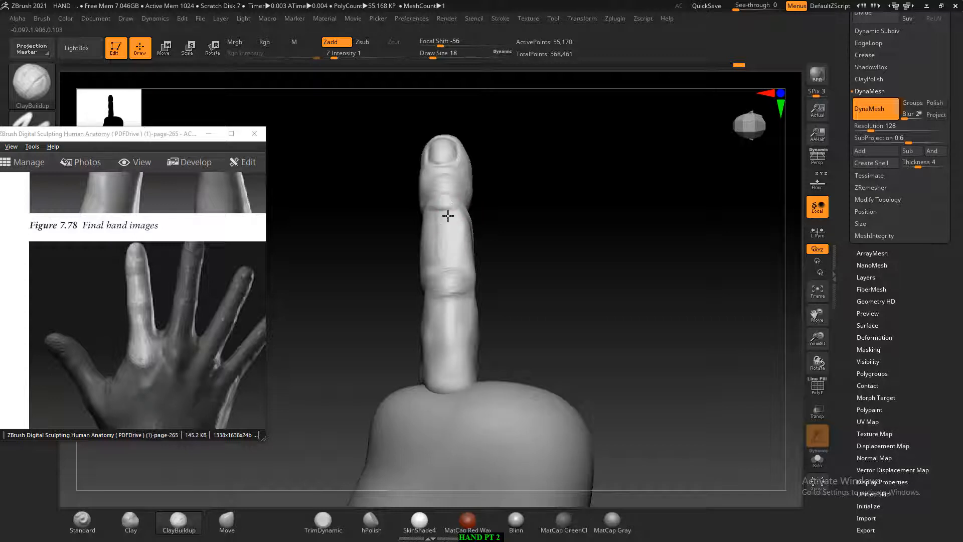
key(shift)
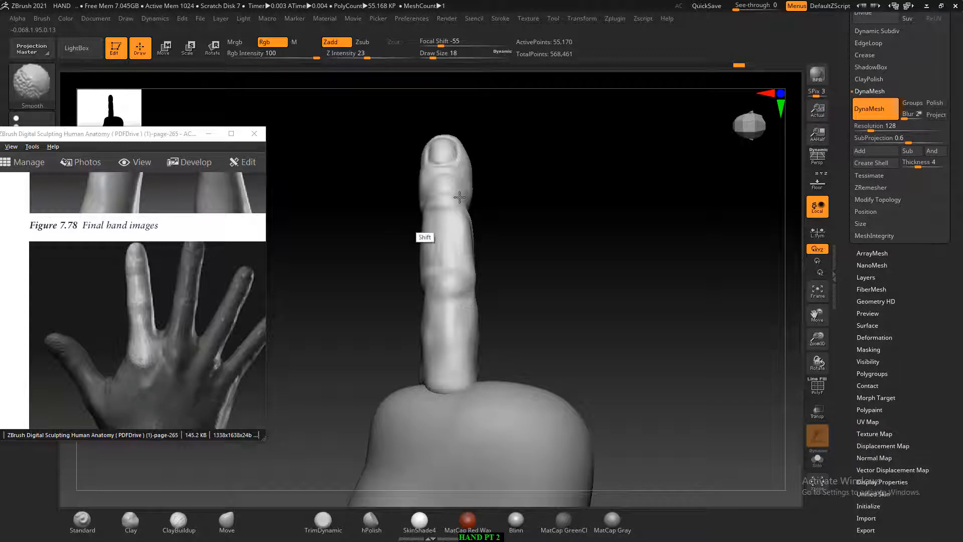
drag(479, 215, 512, 215)
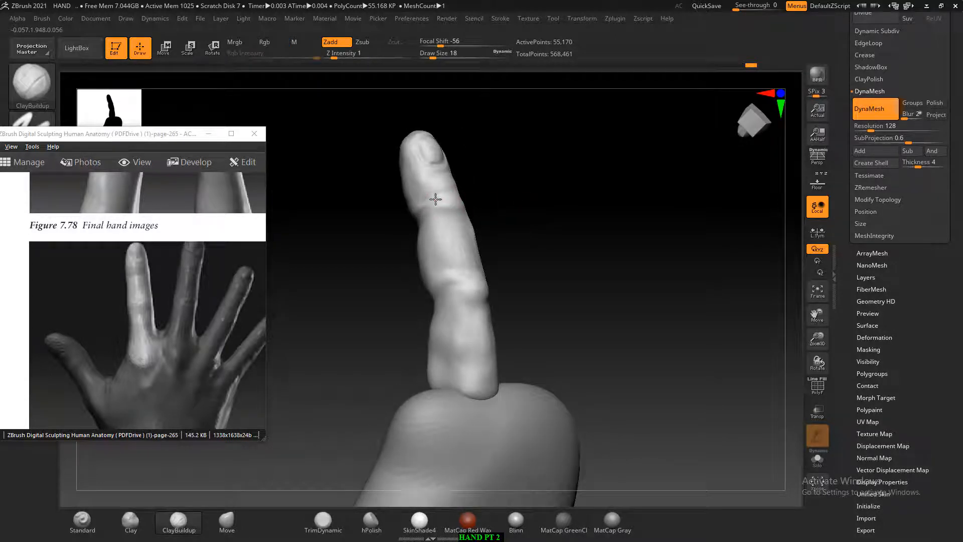
key(shift)
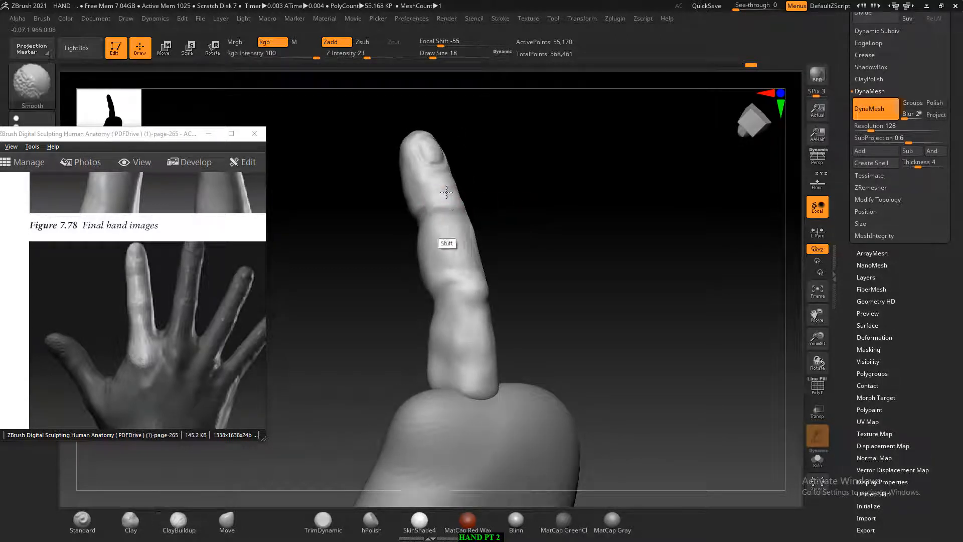
mouse_move(467, 199)
shift+mouse_down()
mouse_move(539, 192)
mouse_move(474, 190)
mouse_move(474, 253)
mouse_move(492, 228)
mouse_move(546, 210)
mouse_move(488, 234)
shift+mouse_up()
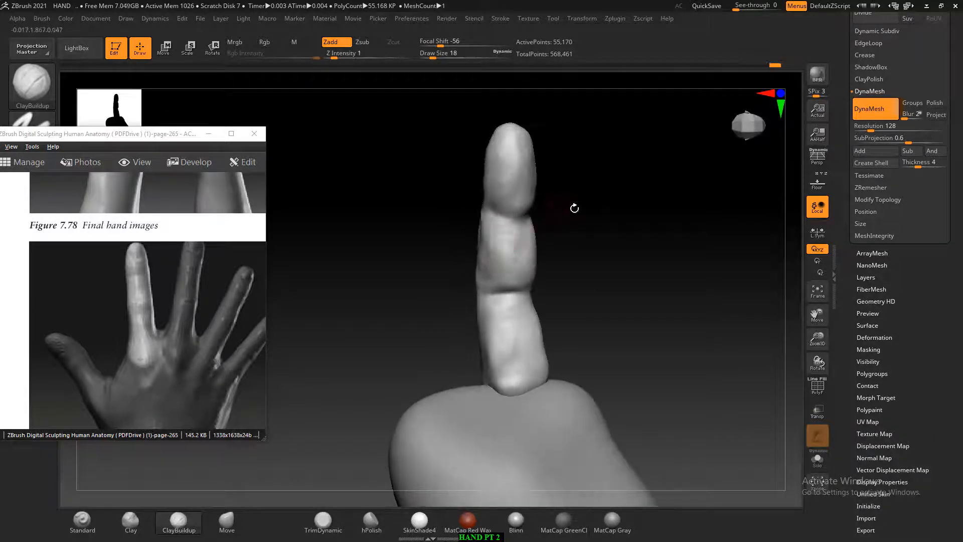
- Fill out the palm side and flank of the middle finger segment with ClayBuildup at size 18 and smooth the strokes
drag(575, 207, 523, 240)
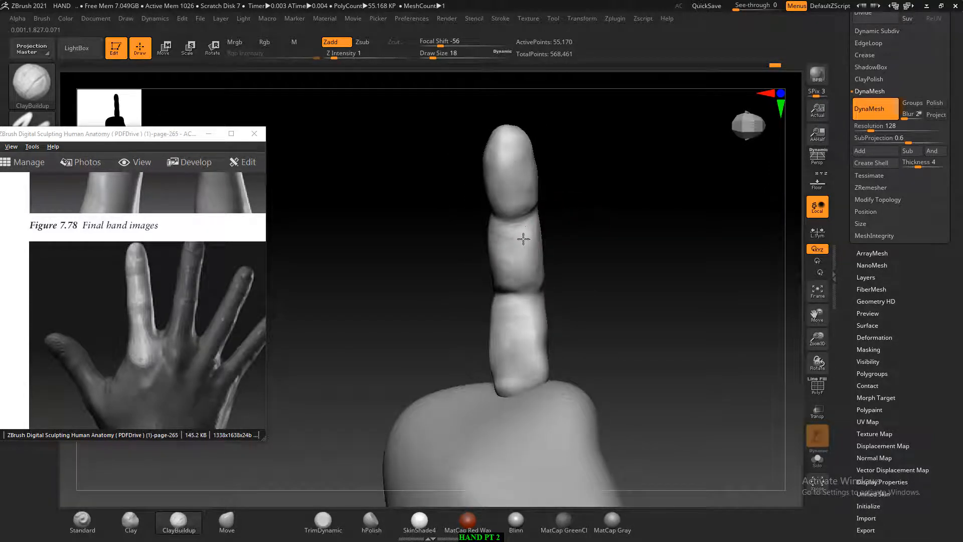
drag(578, 212, 587, 251)
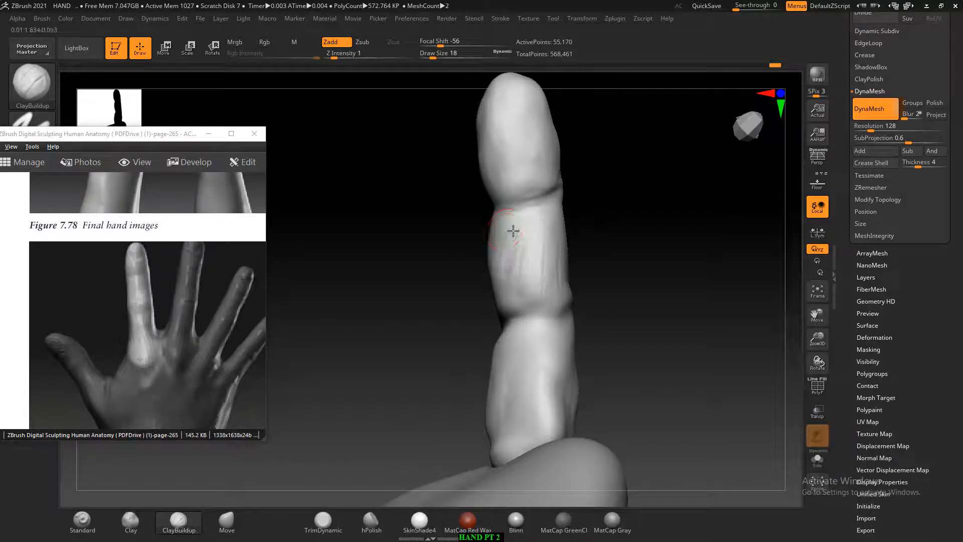
drag(513, 231, 544, 215)
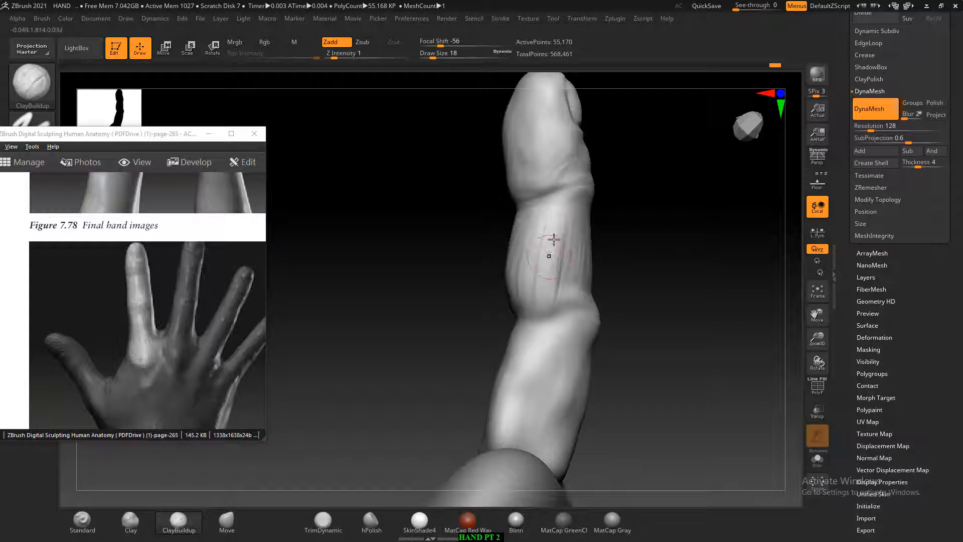
key(shift)
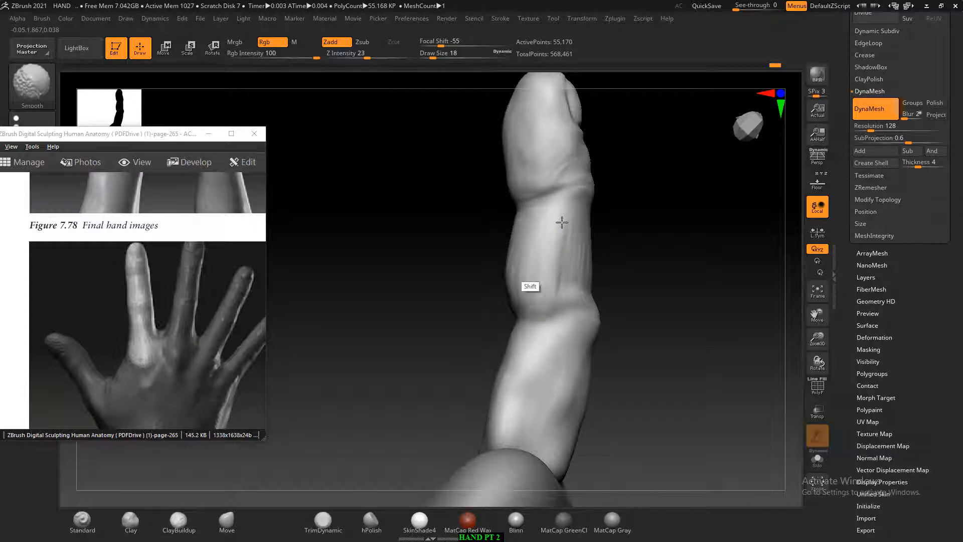
right_drag(564, 221, 630, 213)
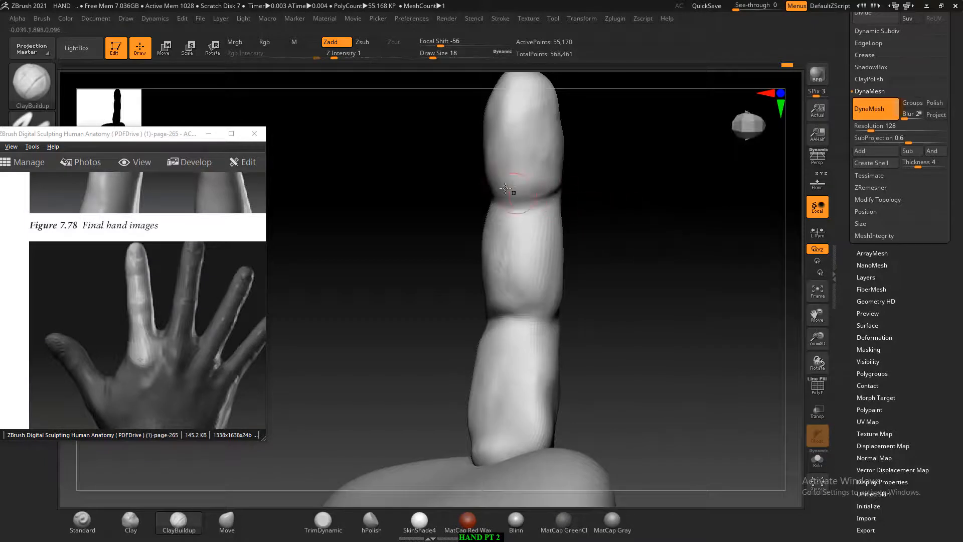
shift+drag(556, 185, 530, 214)
- Build up the palm side of the finger's base segment with lengthwise ClayBuildup strokes at size 18
alt+right_drag(532, 346, 575, 332)
drag(521, 322, 518, 397)
mouse_move(503, 331)
mouse_down()
mouse_move(493, 405)
mouse_move(483, 364)
mouse_up()
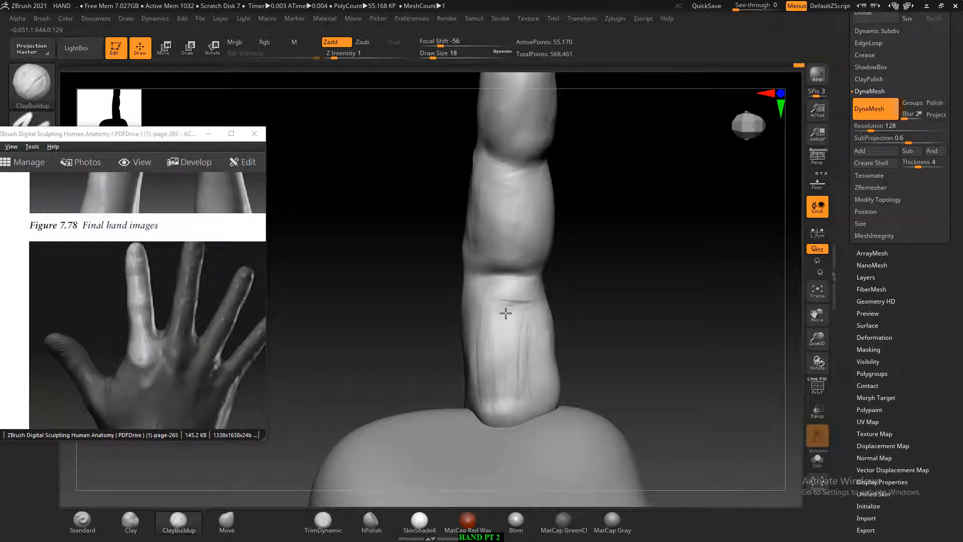
- Build up the side and back of the finger's base segment with ClayBuildup and smooth up toward the outer joint
mouse_move(547, 361)
right_down()
mouse_move(571, 300)
mouse_move(579, 315)
mouse_move(599, 316)
right_up()
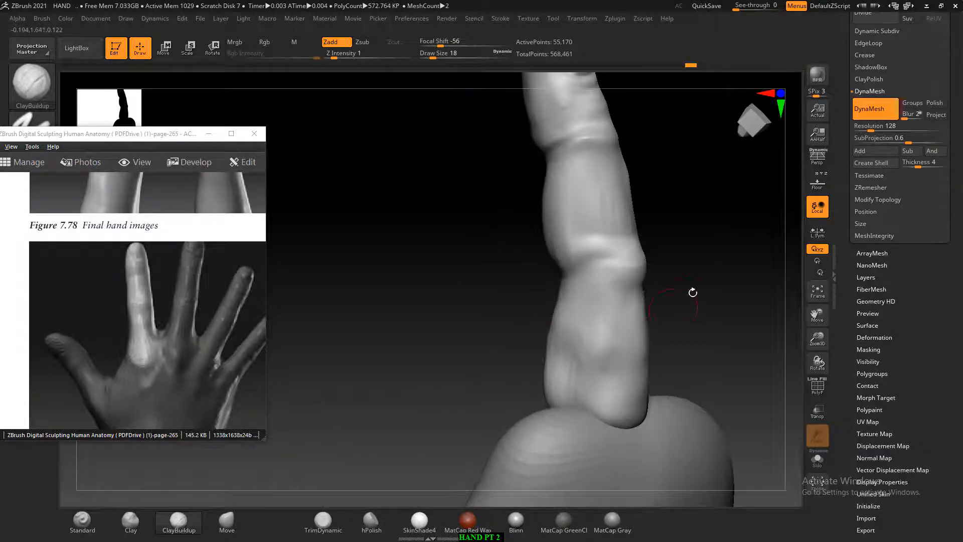
mouse_move(693, 292)
right_down()
mouse_move(731, 281)
mouse_move(731, 316)
mouse_move(608, 320)
right_up()
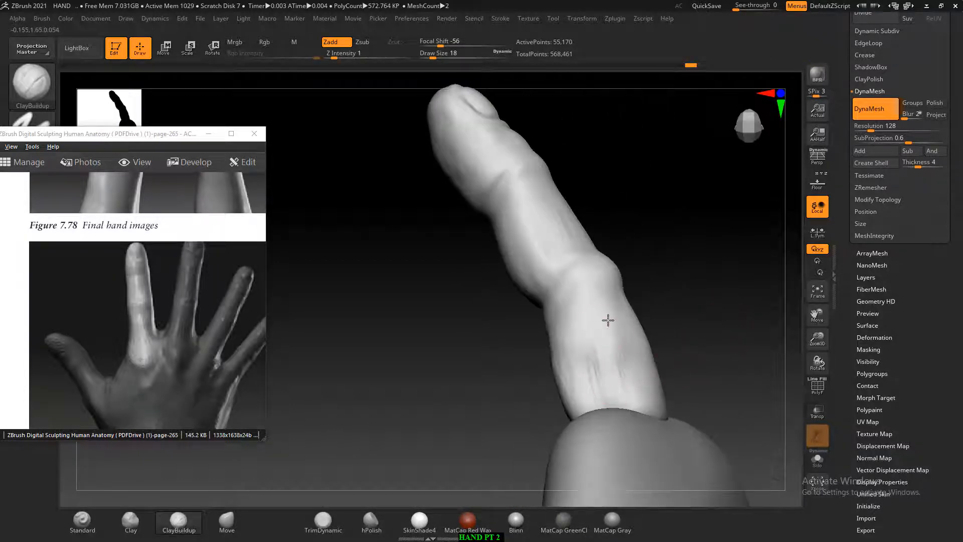
key(shift)
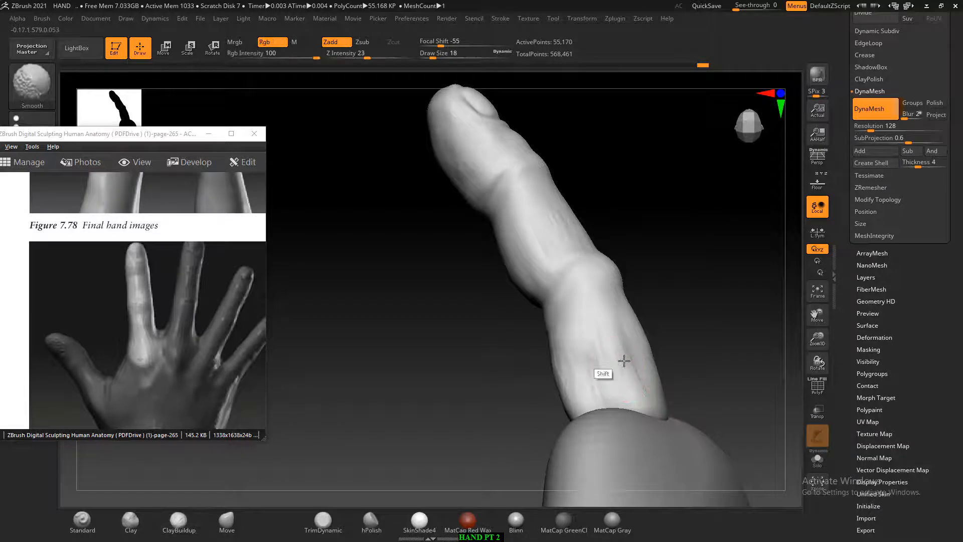
mouse_move(625, 360)
shift+mouse_down()
mouse_move(578, 290)
mouse_move(575, 218)
mouse_move(543, 178)
shift+mouse_up()
- Round out the palm side and flank of the base segment with ClayBuildup at sizes 22 and 30, smoothing the strokes
mouse_move(631, 213)
right_down()
mouse_move(698, 244)
mouse_move(630, 331)
mouse_move(630, 280)
mouse_move(637, 316)
mouse_move(649, 303)
mouse_move(599, 330)
right_up()
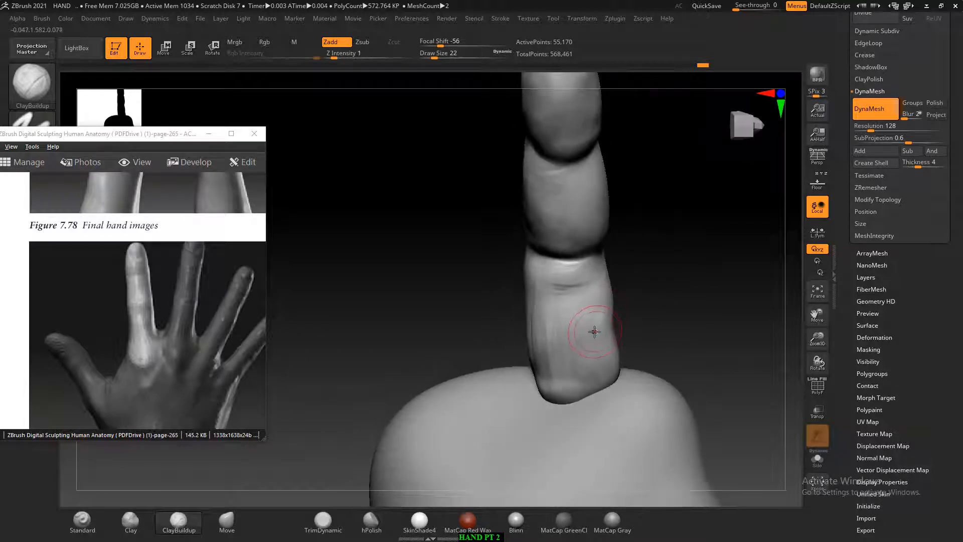
mouse_move(562, 309)
mouse_down()
mouse_move(553, 318)
mouse_move(551, 297)
mouse_up()
mouse_move(592, 339)
shift+mouse_down()
mouse_move(556, 311)
mouse_move(600, 338)
shift+mouse_up()
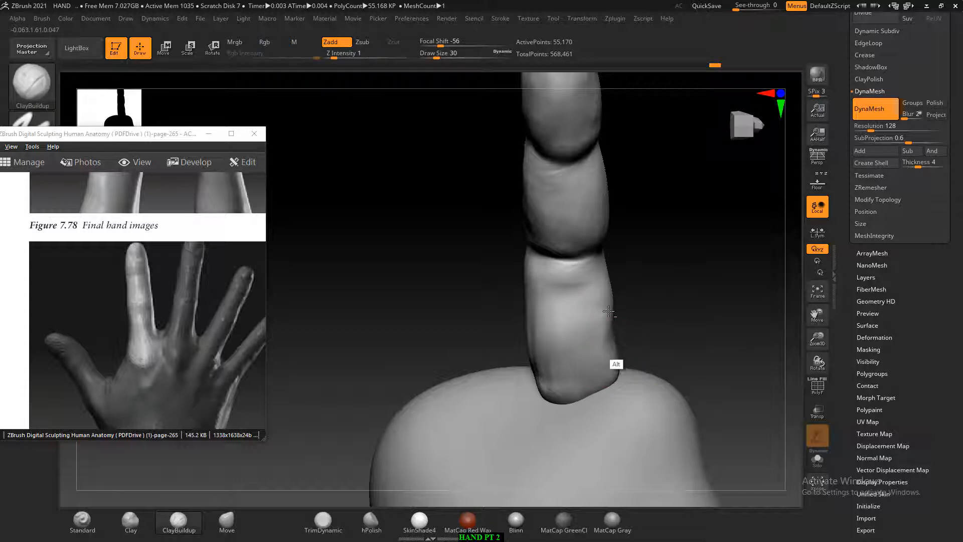
right_drag(609, 312, 619, 294)
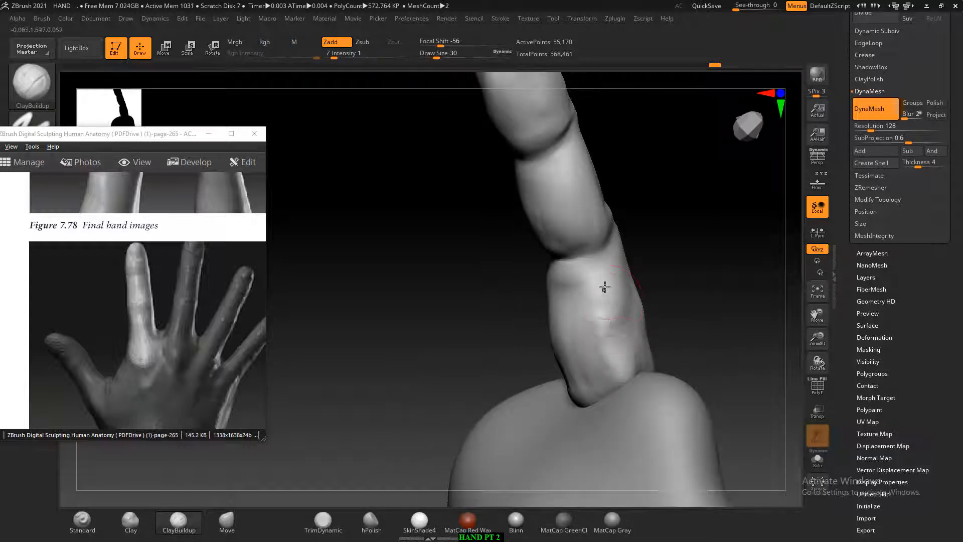
key(shift)
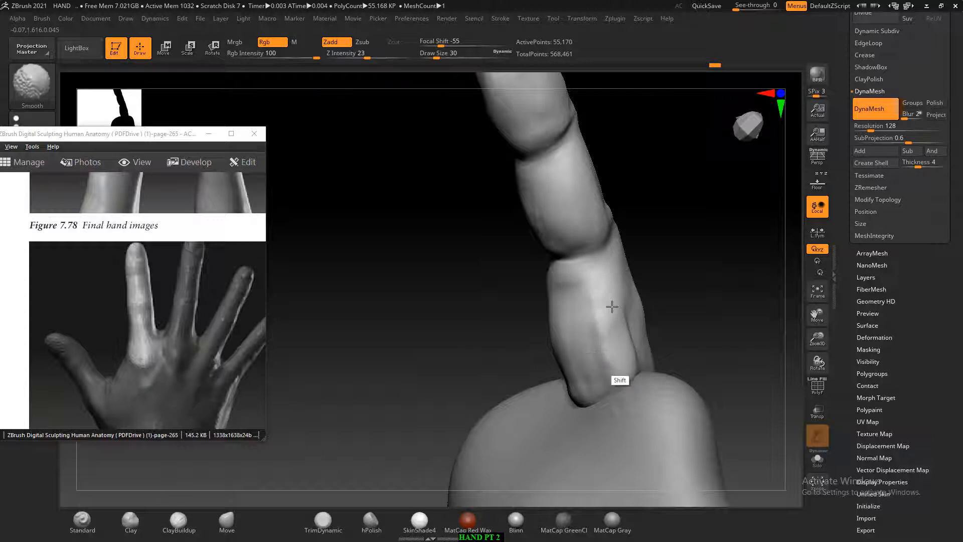
- Carve and smooth the palm side of the finger's base segment with ClayBuildup and Smooth
key(alt)
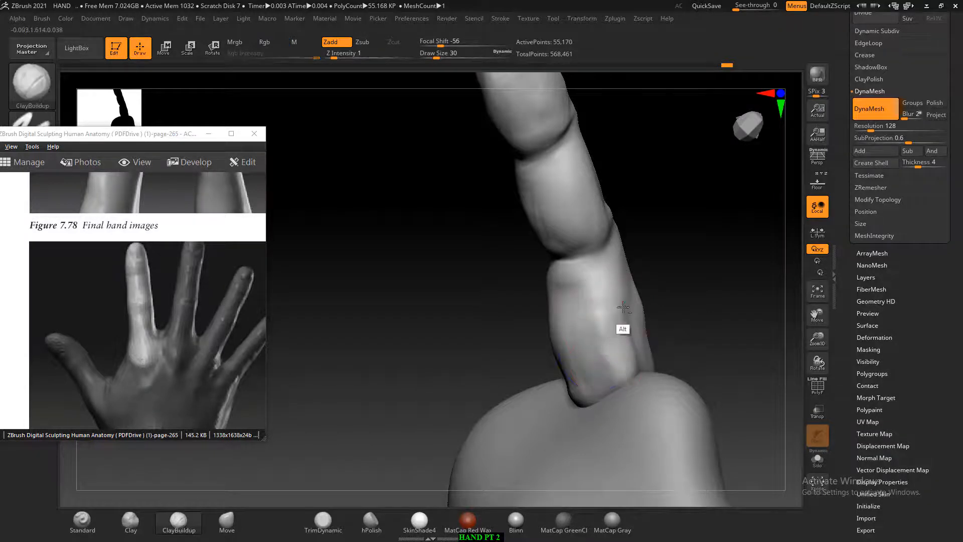
alt+drag(623, 307, 635, 351)
right_drag(690, 294, 640, 301)
mouse_move(628, 303)
alt+mouse_down()
mouse_move(619, 305)
mouse_move(619, 351)
mouse_move(585, 313)
mouse_move(611, 320)
alt+mouse_up()
mouse_move(543, 333)
mouse_down()
mouse_move(503, 314)
mouse_move(507, 361)
mouse_move(577, 281)
mouse_move(622, 258)
mouse_up()
key(shift)
mouse_move(535, 351)
mouse_down()
mouse_move(649, 317)
mouse_move(572, 329)
mouse_up()
mouse_move(592, 346)
shift+mouse_down()
mouse_move(607, 333)
mouse_move(614, 369)
shift+mouse_up()
- Refine and smooth the palm side of the finger's middle segment
mouse_move(689, 330)
mouse_down()
mouse_move(703, 316)
mouse_move(632, 317)
mouse_move(642, 368)
mouse_up()
key(shift)
mouse_move(727, 299)
mouse_down()
mouse_move(687, 306)
mouse_move(649, 329)
mouse_up()
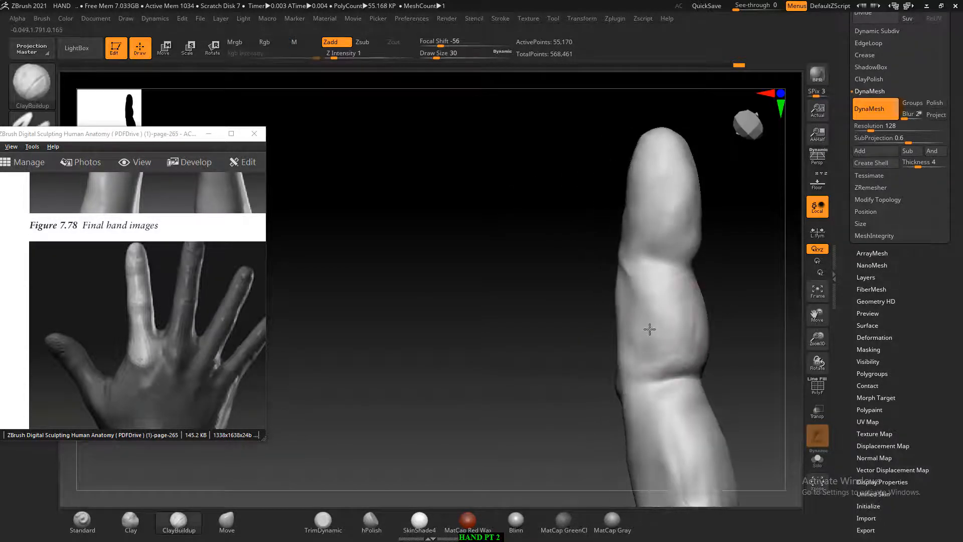
drag(738, 299, 705, 302)
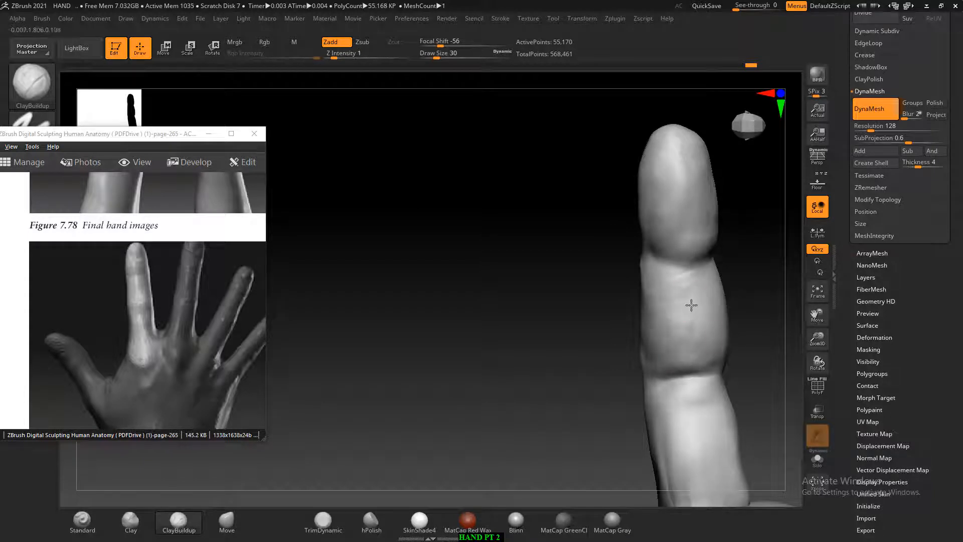
key(shift)
- Shape the back of the finger's base segment below the knuckle with ClayBuildup and smooth the surface
alt+drag(769, 396, 764, 307)
mouse_move(777, 295)
mouse_down()
mouse_move(758, 295)
mouse_move(781, 301)
mouse_move(768, 321)
mouse_move(673, 304)
mouse_move(744, 300)
mouse_move(679, 308)
mouse_up()
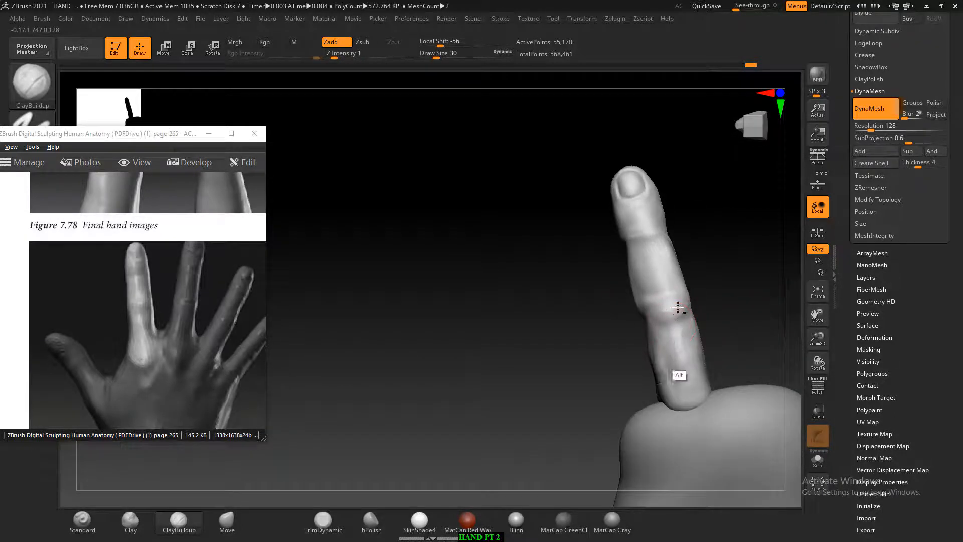
key(shift)
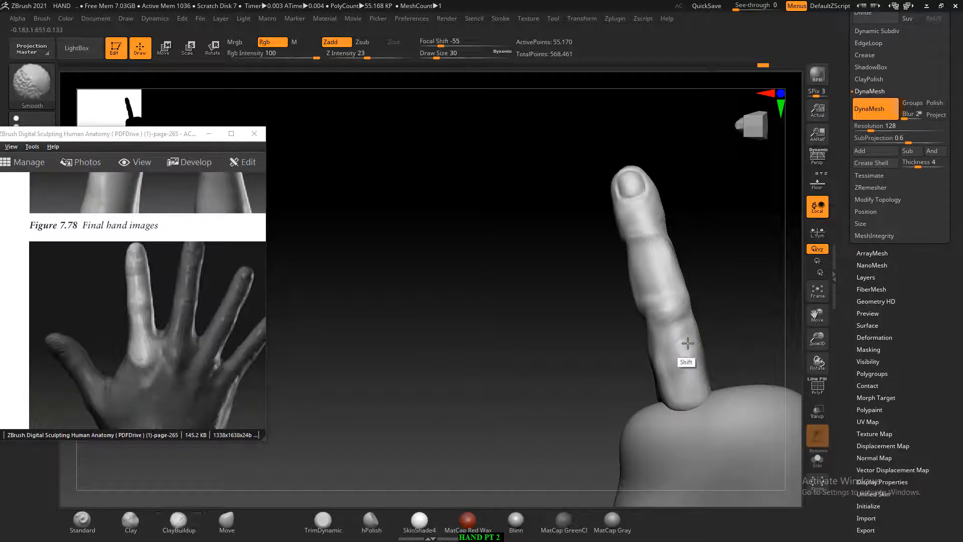
shift+drag(688, 343, 686, 344)
mouse_move(737, 308)
mouse_down()
mouse_move(774, 284)
mouse_move(767, 318)
mouse_move(735, 307)
mouse_move(728, 322)
mouse_move(742, 335)
mouse_up()
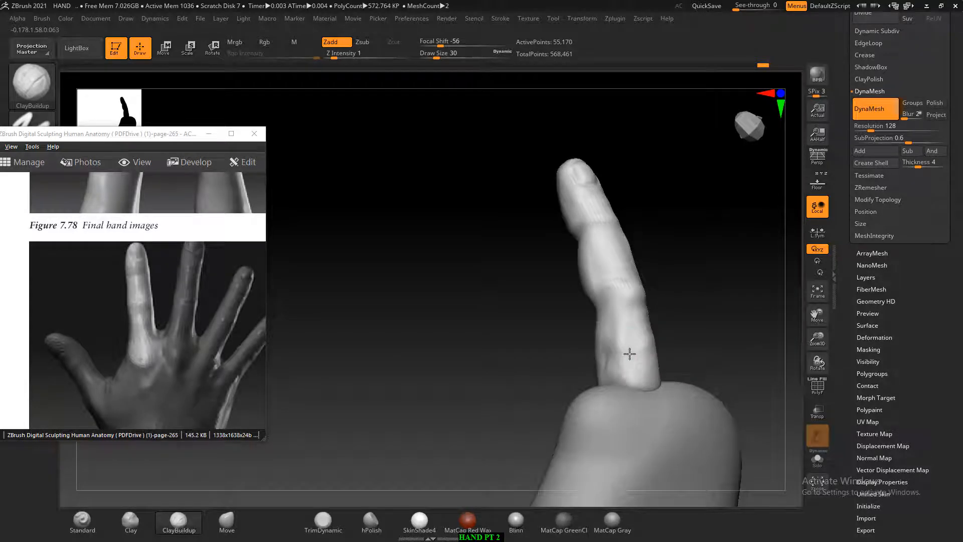
shift+drag(696, 340, 720, 329)
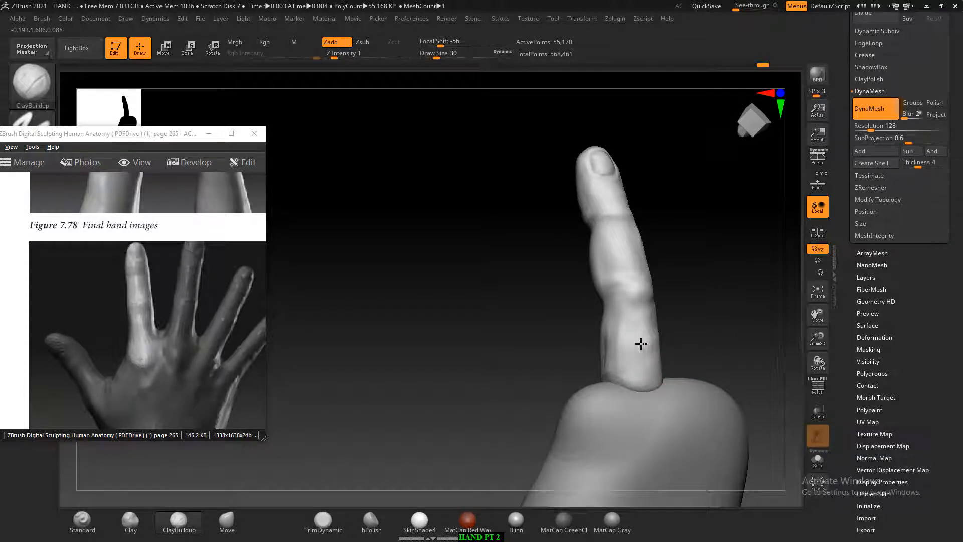
mouse_move(704, 321)
mouse_down()
mouse_move(721, 303)
mouse_move(716, 325)
mouse_move(694, 325)
mouse_move(691, 311)
mouse_move(744, 318)
mouse_move(712, 324)
mouse_up()
mouse_move(639, 351)
mouse_down()
mouse_move(610, 341)
mouse_move(687, 359)
mouse_move(717, 333)
mouse_up()
key(shift)
drag(781, 310, 717, 370)
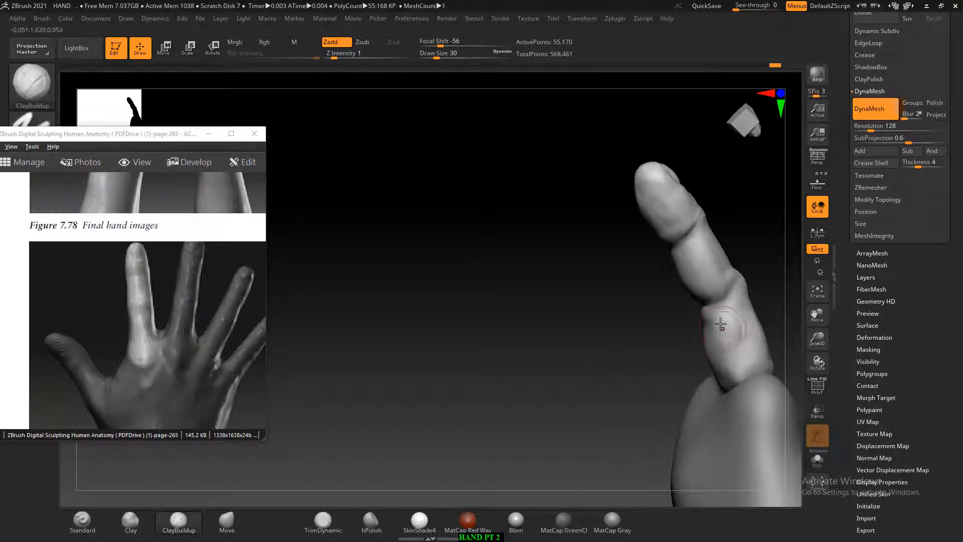
- Reduce the brush's draw size to 9 and refine the crease between the finger's base and middle segments
mouse_move(667, 336)
mouse_down()
mouse_move(655, 331)
mouse_move(644, 359)
mouse_up()
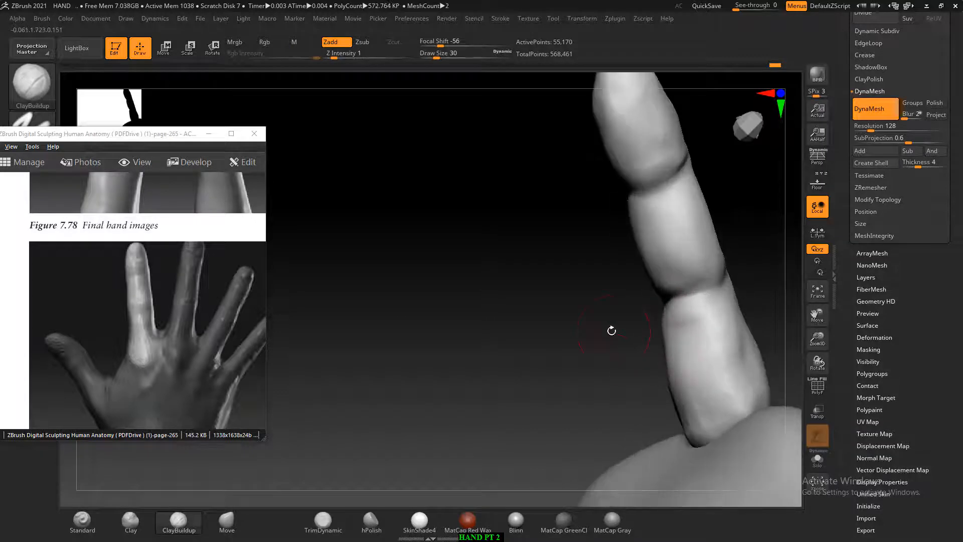
drag(611, 329, 598, 332)
key(bracketleft)
key(bracketleft)
key(bracketleft)
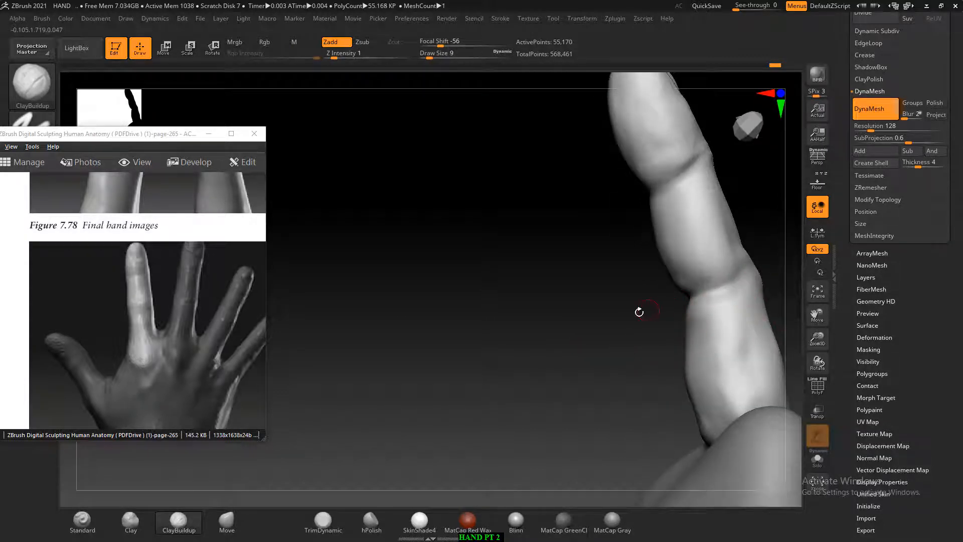
drag(639, 311, 702, 309)
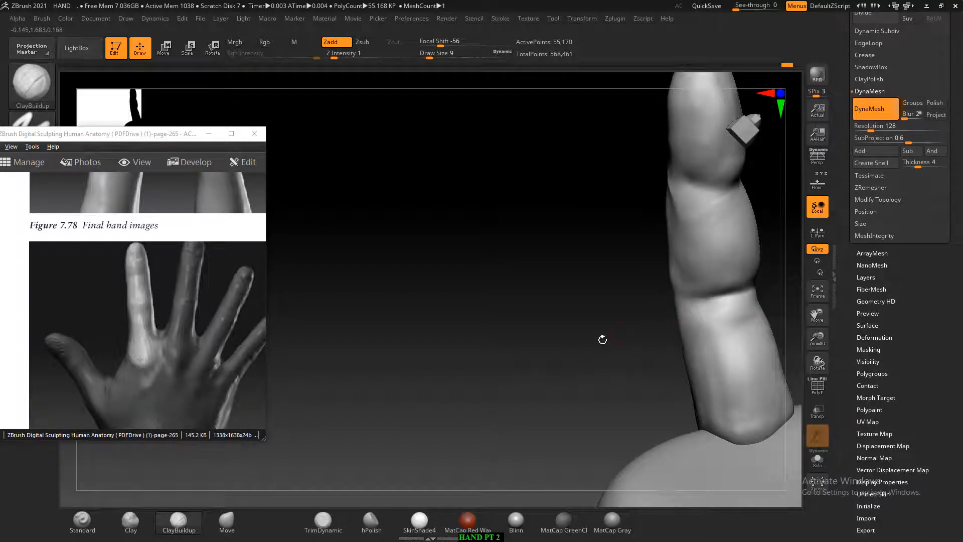
drag(603, 340, 709, 361)
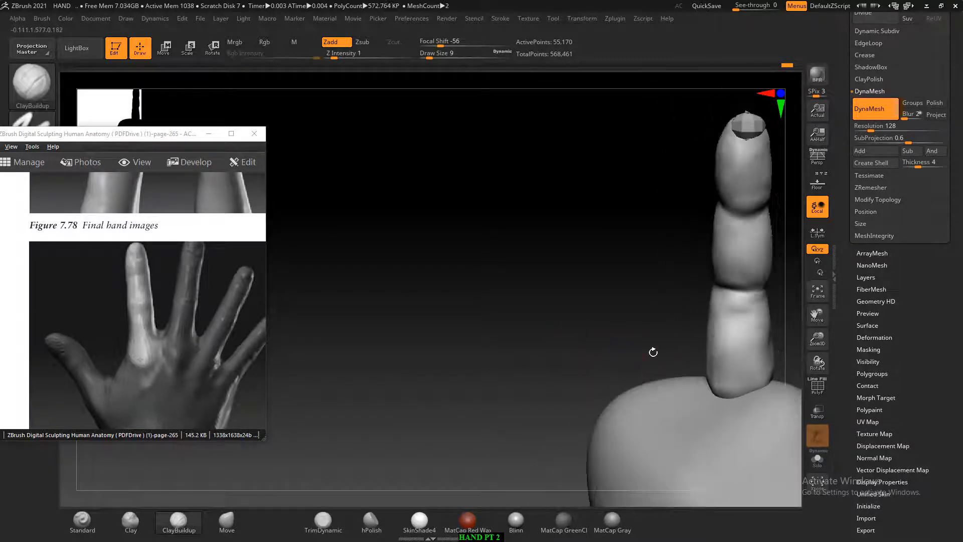
drag(653, 352, 562, 312)
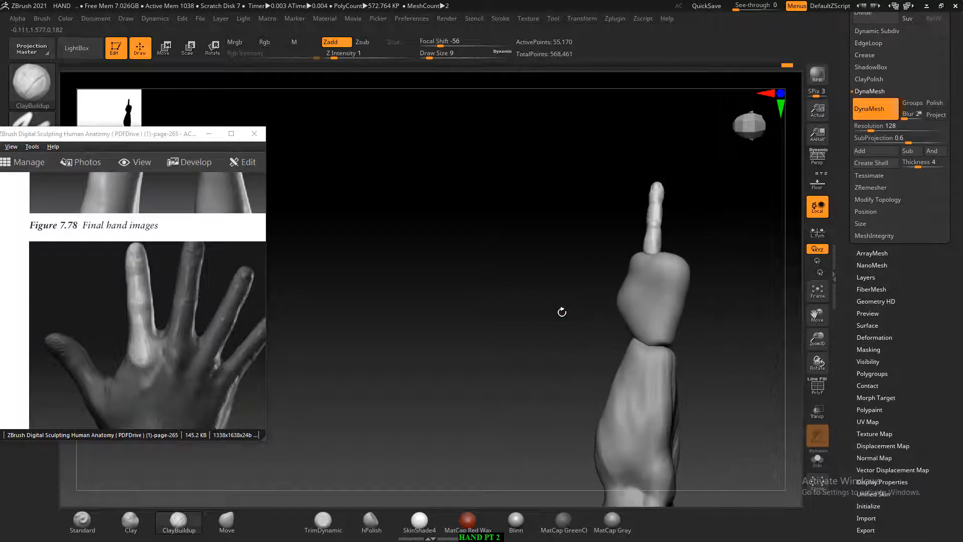
- Rebuild the palm and forearm subtool with DynaMesh at resolution 512, and switch DynaMesh off for it
alt+click(676, 327)
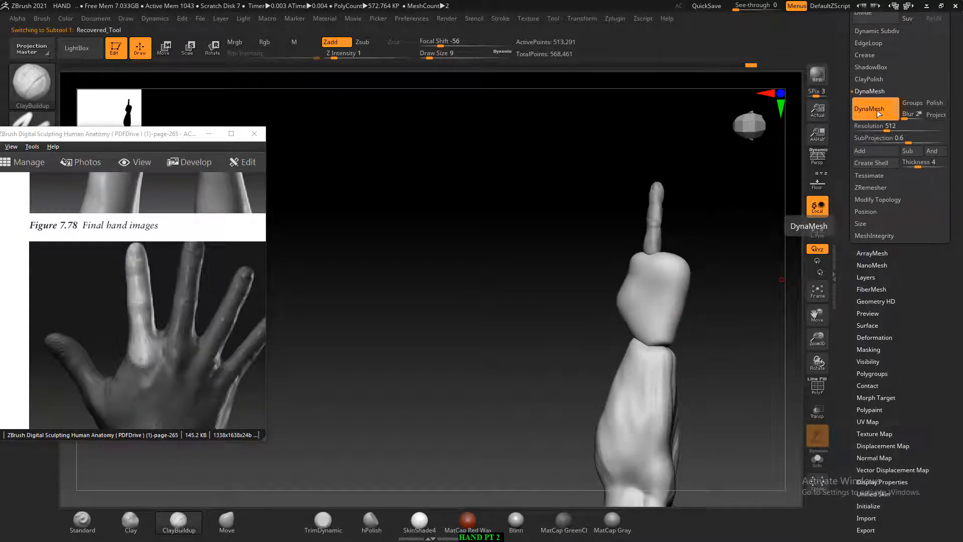
drag(699, 353, 737, 357)
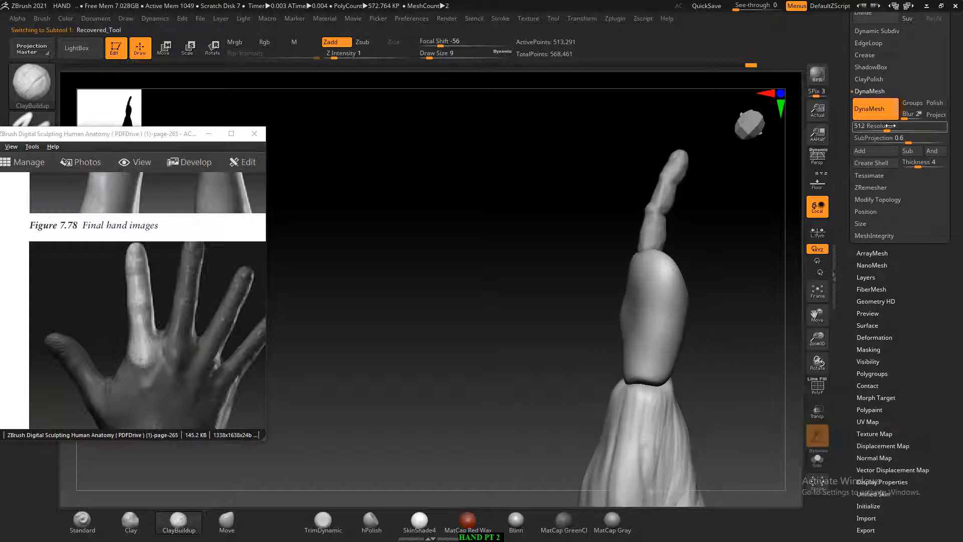
click(879, 110)
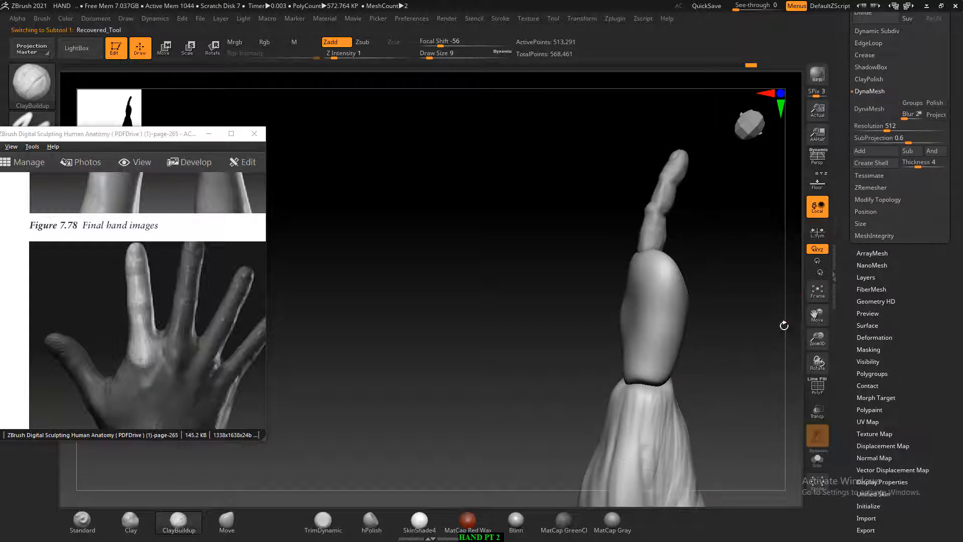
click(875, 114)
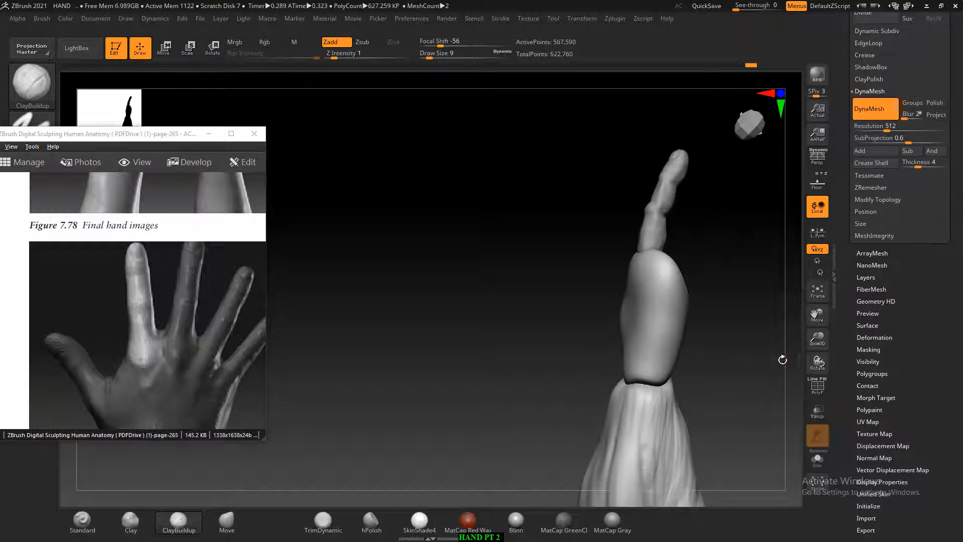
drag(782, 359, 660, 323)
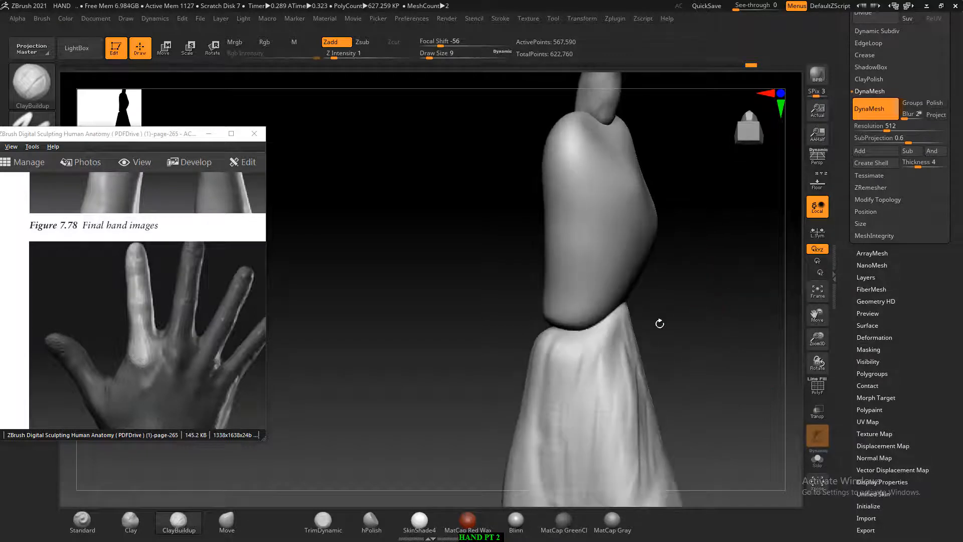
ctrl+drag(734, 286, 740, 353)
click(863, 110)
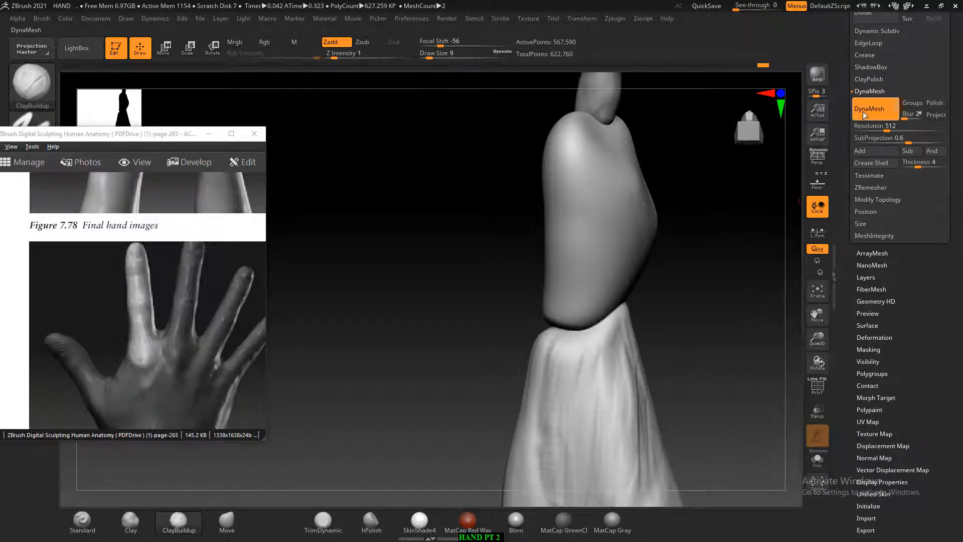
- Browse the hand reference images to the photo sheet of hand poses and examine the back of the hand up close
drag(647, 266, 351, 411)
scroll(170, 293, up, 2)
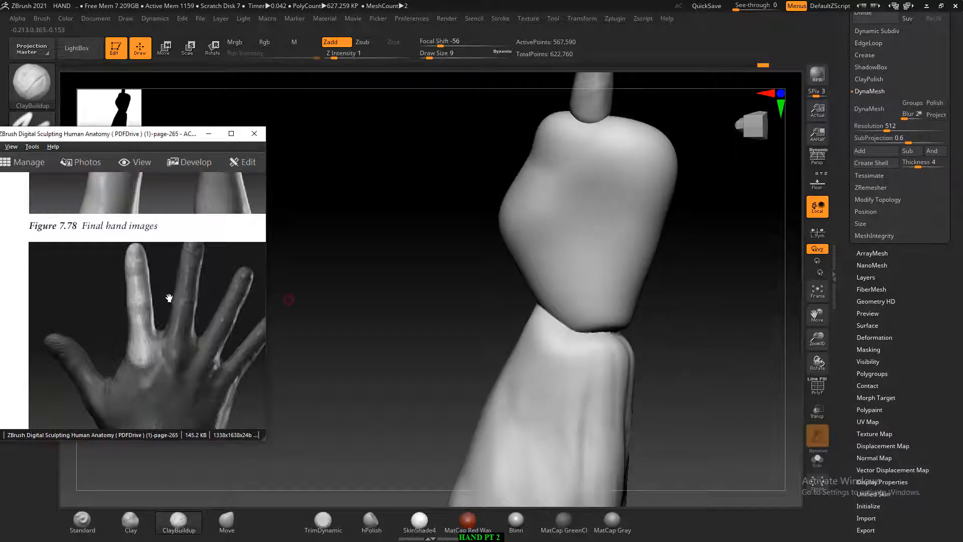
scroll(176, 331, up, 4)
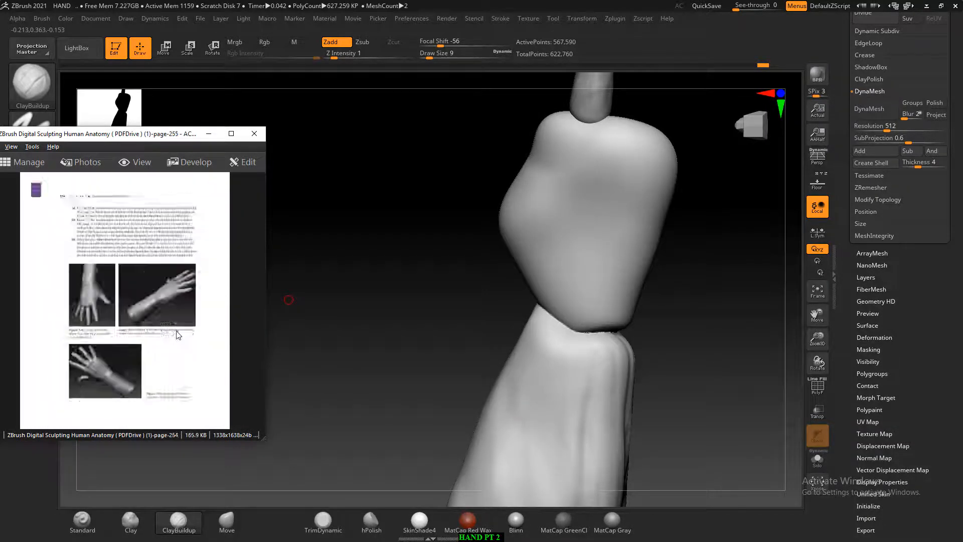
scroll(176, 330, up, 3)
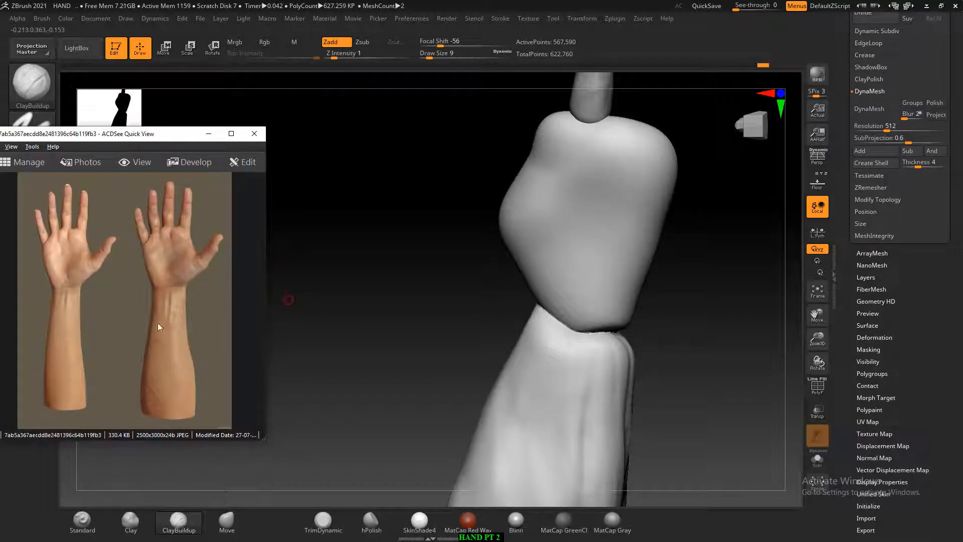
scroll(152, 323, down, 1)
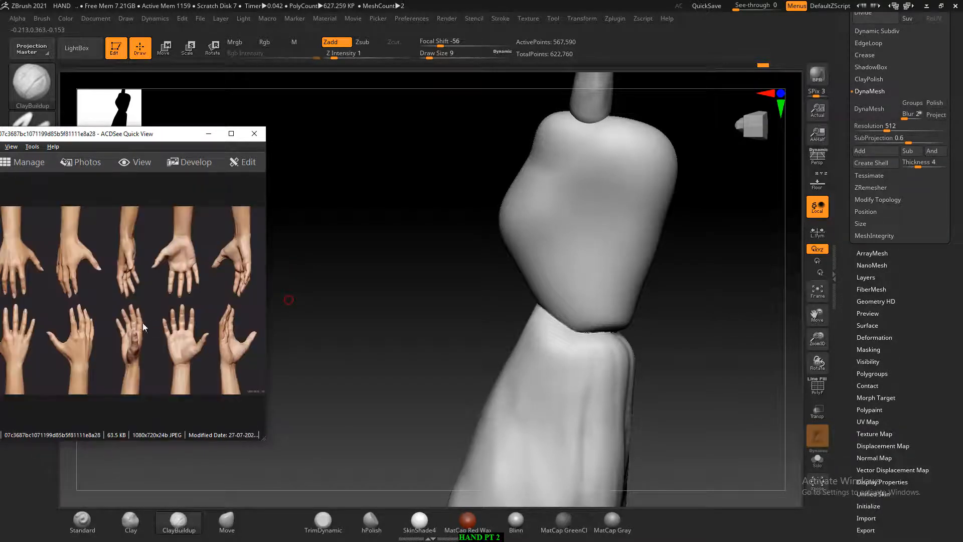
drag(435, 320, 455, 326)
mouse_move(673, 340)
mouse_down()
mouse_move(665, 329)
mouse_move(673, 315)
mouse_move(635, 363)
mouse_move(667, 370)
mouse_move(539, 373)
mouse_up()
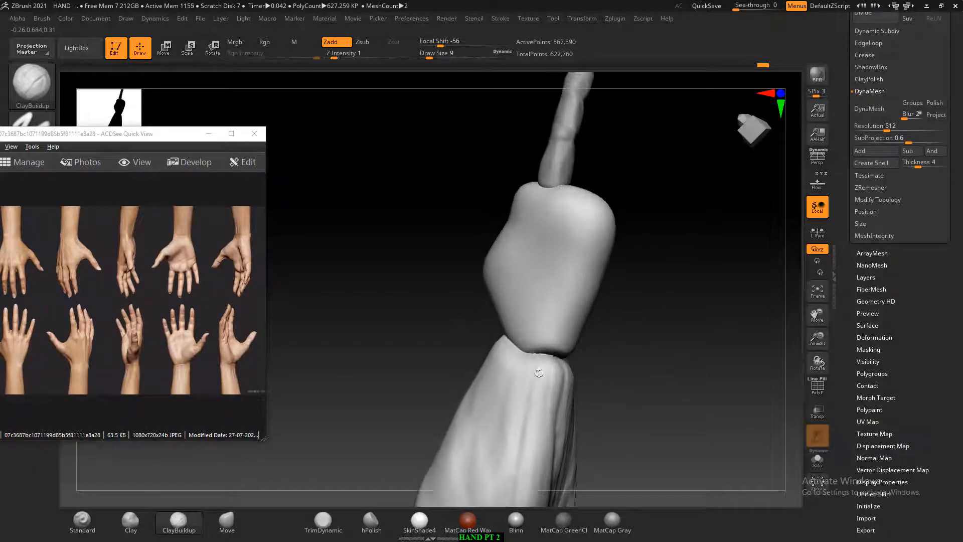
click(94, 269)
scroll(93, 269, up, 2)
drag(93, 268, 215, 379)
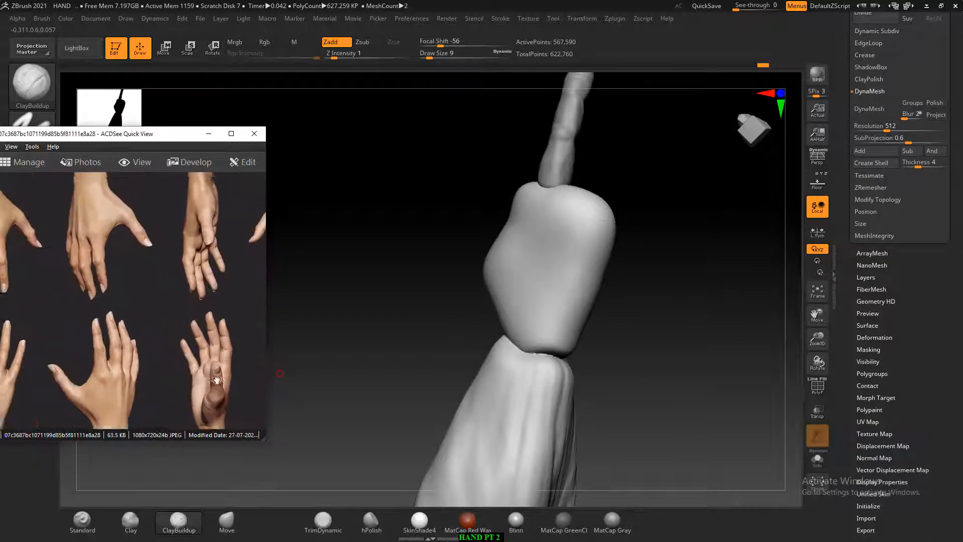
scroll(216, 379, up, 1)
- Build up the back of the hand near the wrist with ClayBuildup at draw size 46
drag(688, 403, 721, 413)
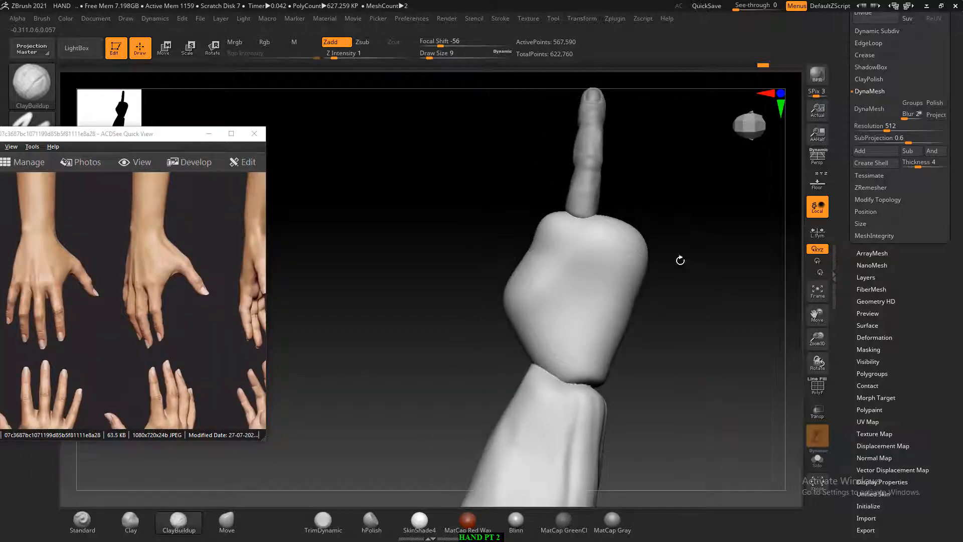
drag(681, 260, 652, 352)
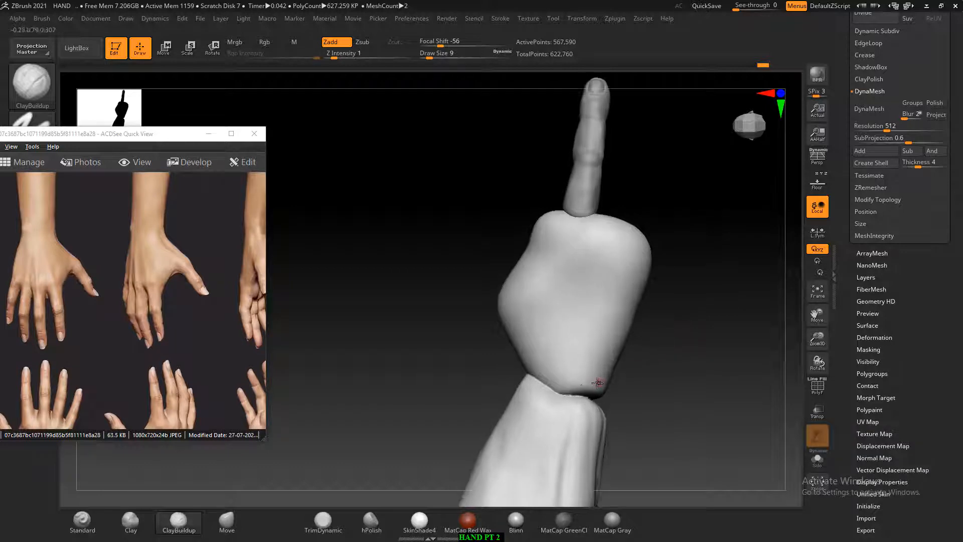
key(])
key(])
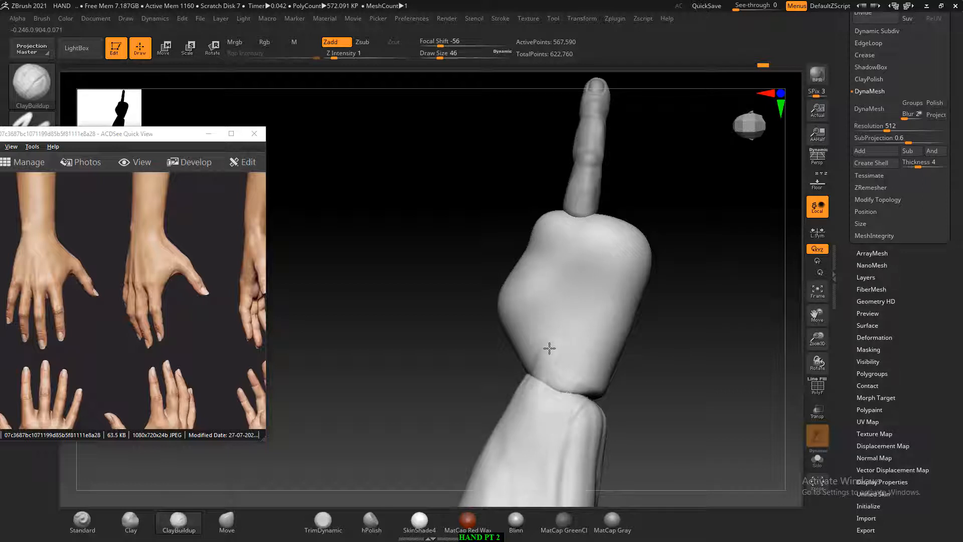
shift+drag(696, 336, 731, 271)
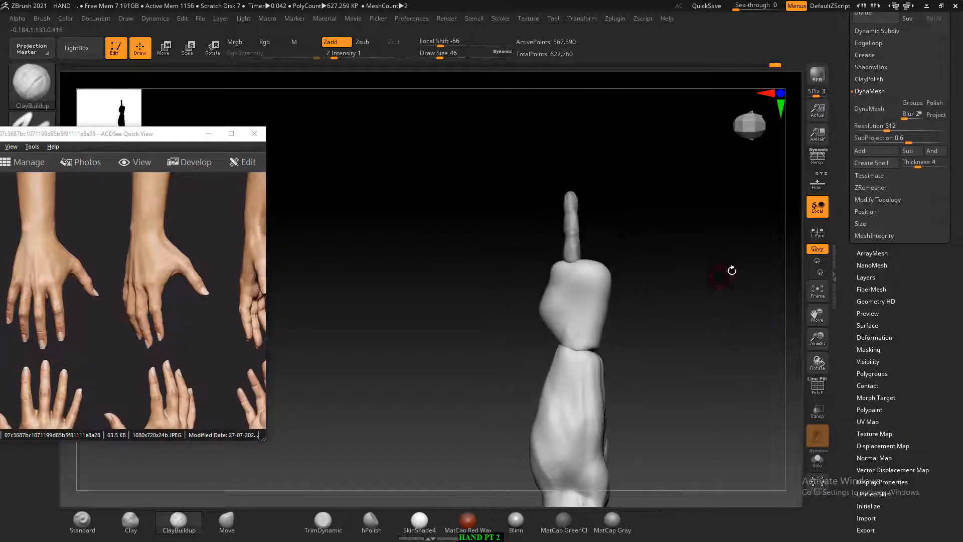
- Show the floor reference images and sculpt tendon ridges across the back of the hand, reducing ClayBuildup's draw size to 38
click(825, 193)
alt+drag(666, 314, 613, 383)
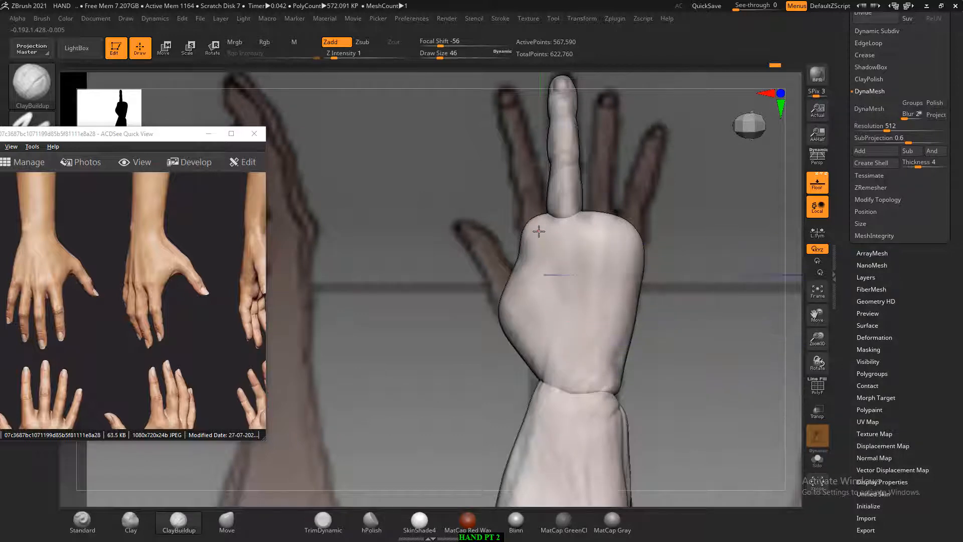
drag(531, 239, 585, 248)
key([)
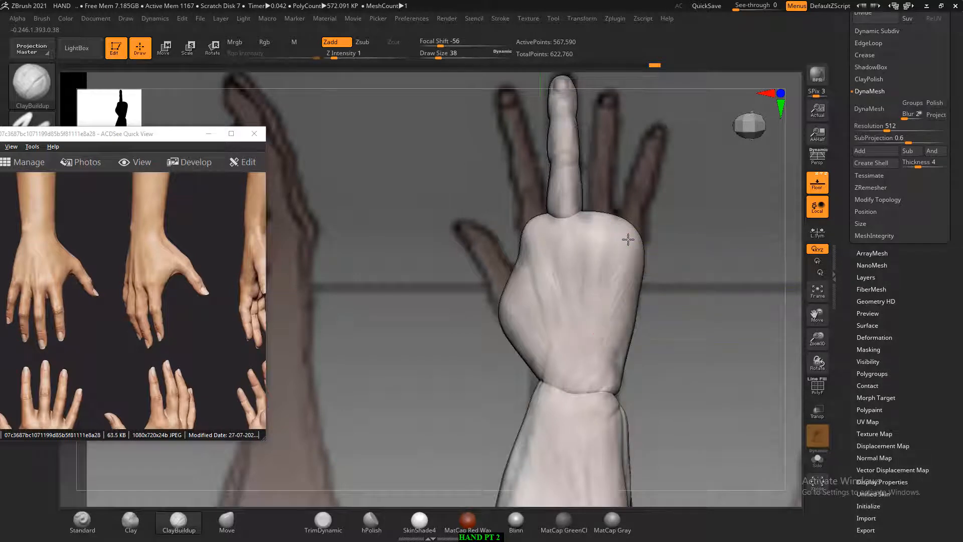
drag(628, 239, 576, 328)
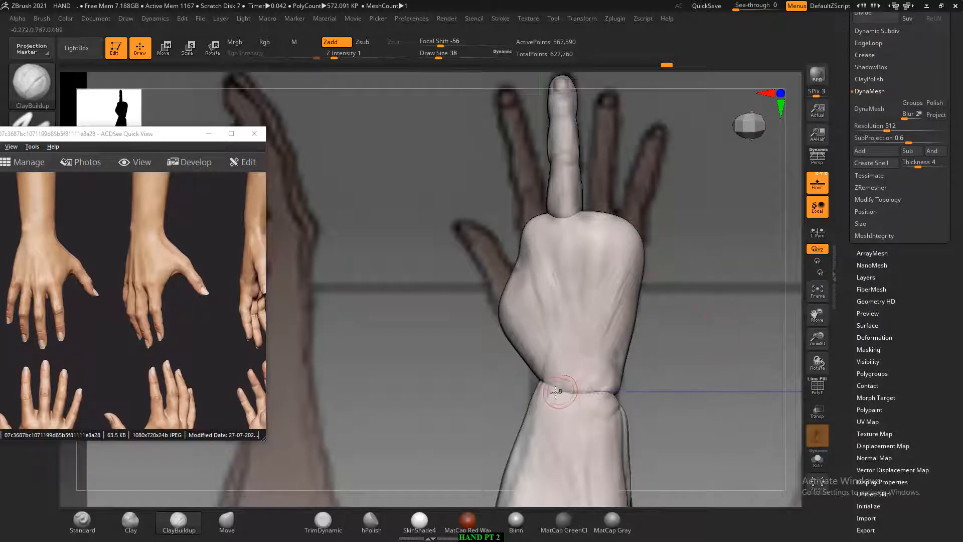
- Pull the thumb side of the wrist outward with the Move brush at draw size 82
click(227, 520)
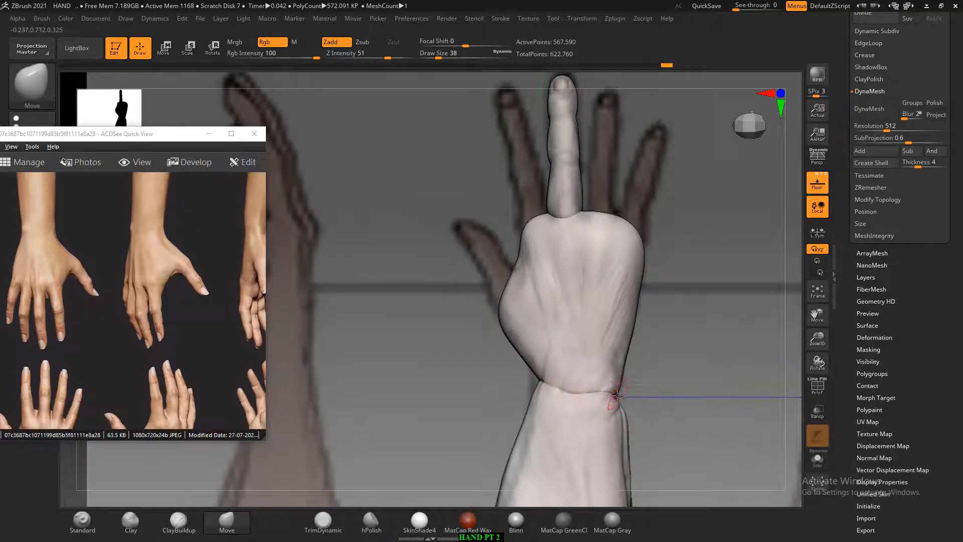
key(bracketright)
key(bracketright)
key(bracketright)
key(bracketright)
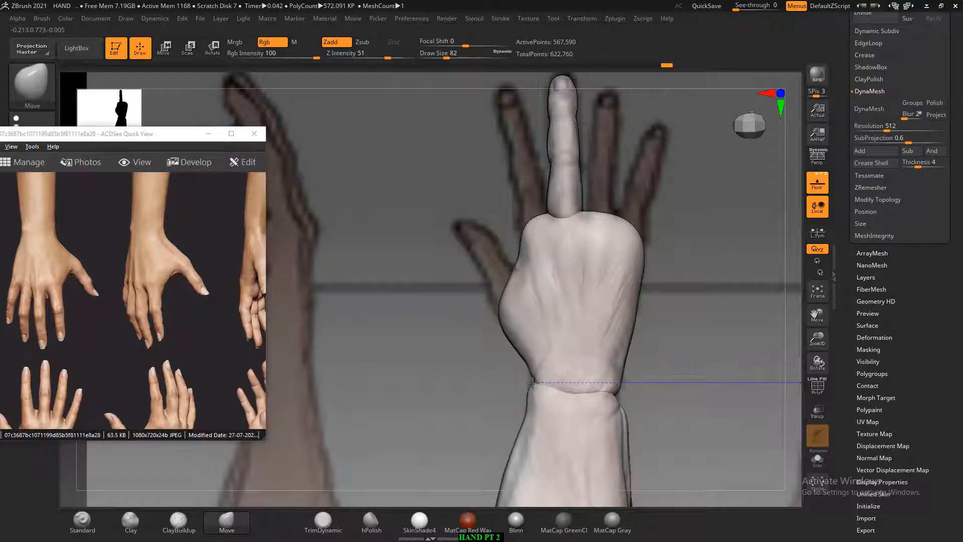
drag(546, 392, 534, 380)
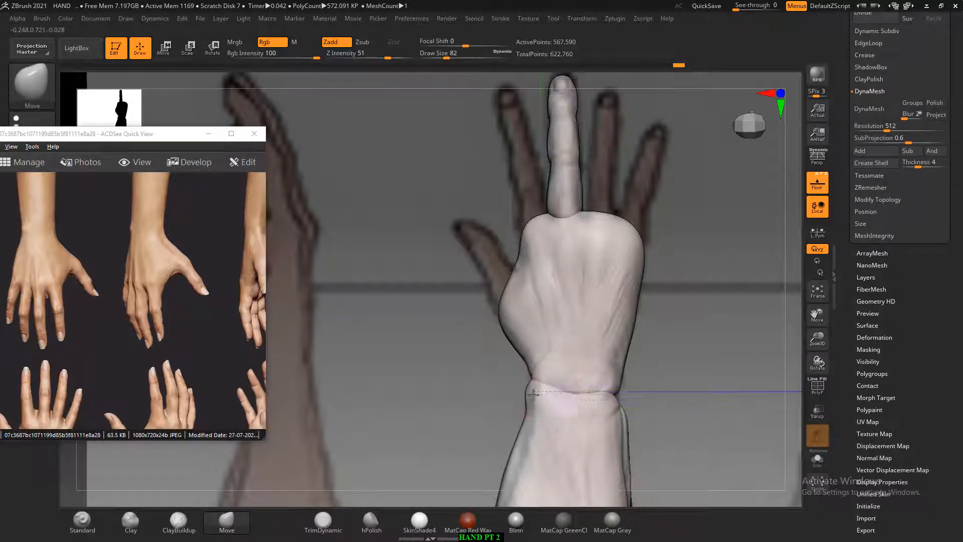
- Switch to the ClayBuildup brush for the palm and bring the palm-side poses of the reference photo sheet into view
drag(630, 381, 705, 368)
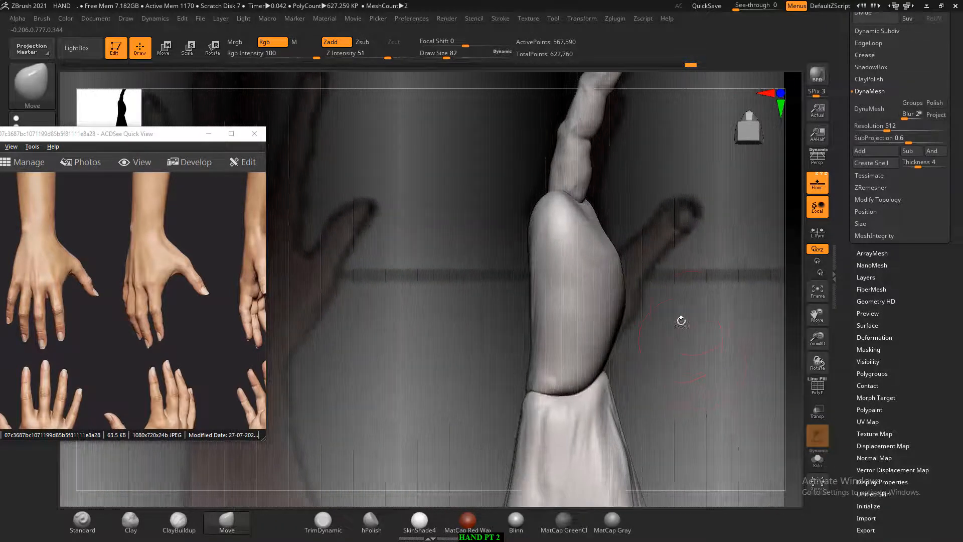
mouse_move(682, 321)
mouse_down()
mouse_move(695, 312)
mouse_move(660, 314)
mouse_move(695, 318)
mouse_up()
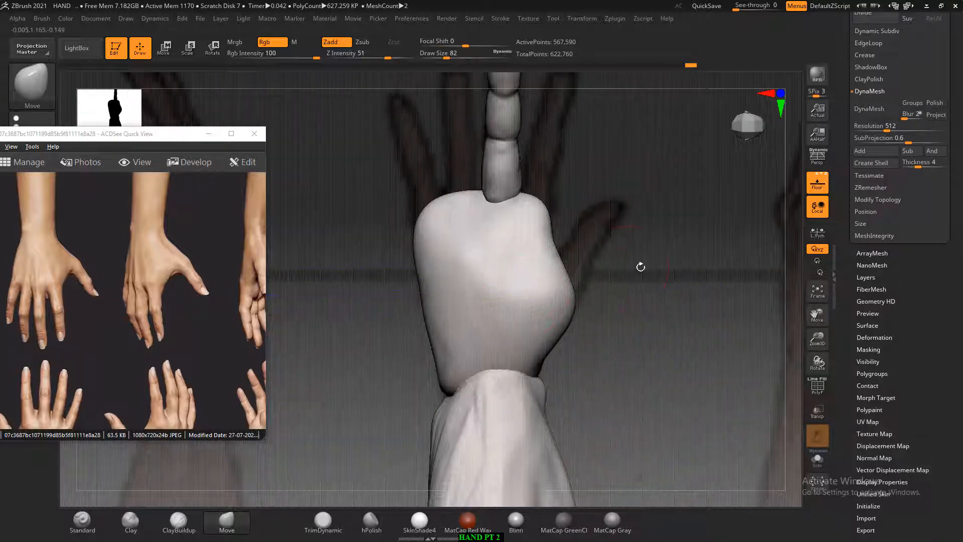
mouse_move(641, 267)
mouse_down()
mouse_move(667, 267)
mouse_move(626, 266)
mouse_move(634, 281)
mouse_move(714, 316)
mouse_up()
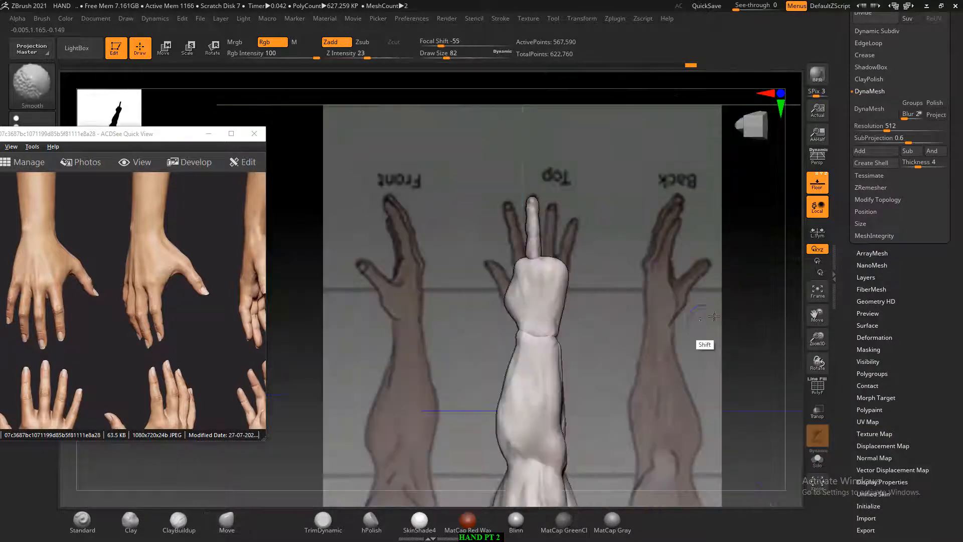
mouse_move(684, 351)
mouse_down()
mouse_move(671, 348)
mouse_move(708, 351)
mouse_move(675, 331)
mouse_move(688, 333)
mouse_move(687, 345)
mouse_up()
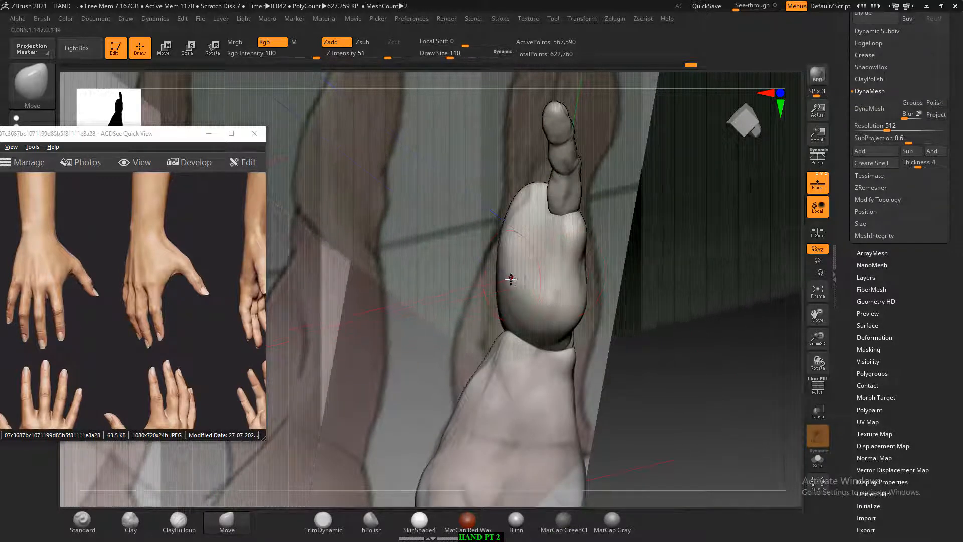
click(178, 522)
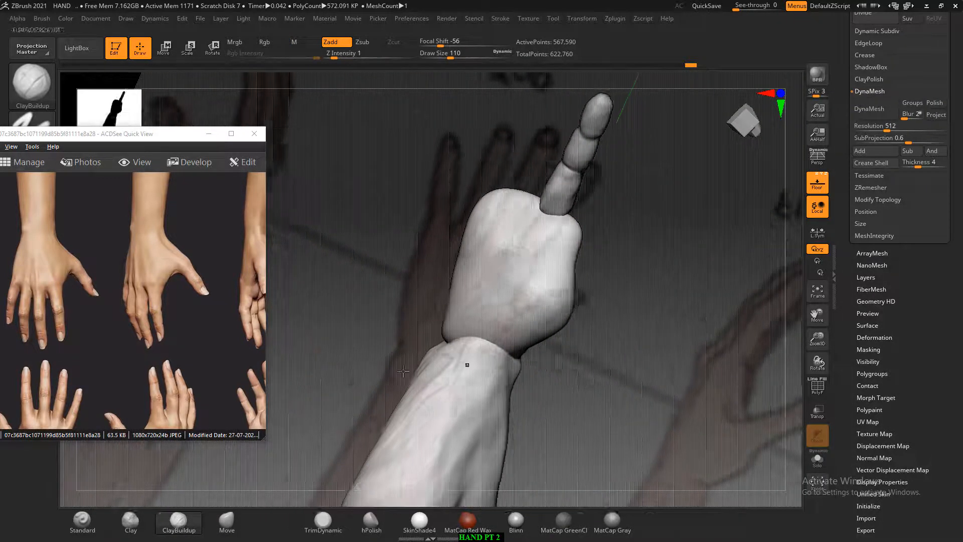
scroll(83, 304, up, 2)
drag(251, 301, 169, 302)
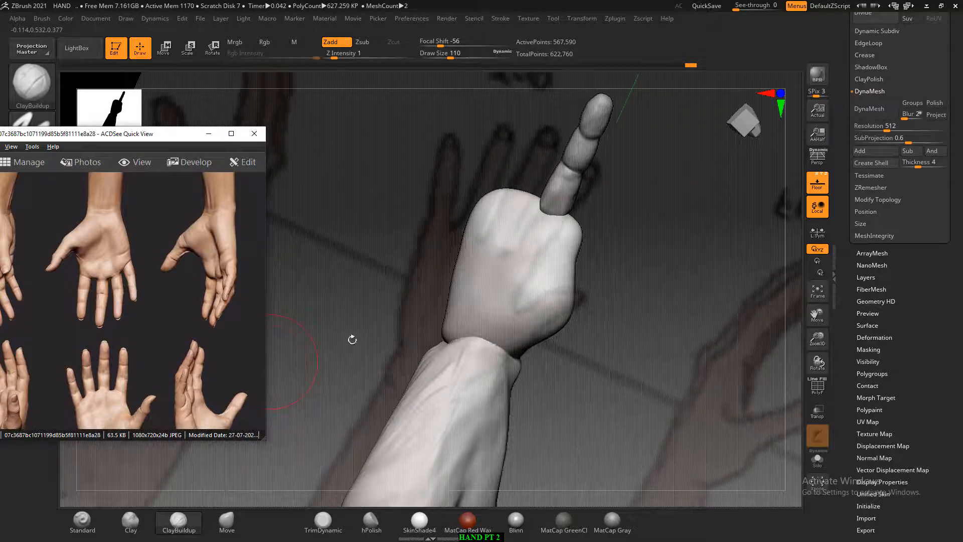
- Carve the diagonal crease along the thumb mound on the palm with ClayBuildup at draw size 54
drag(352, 340, 698, 386)
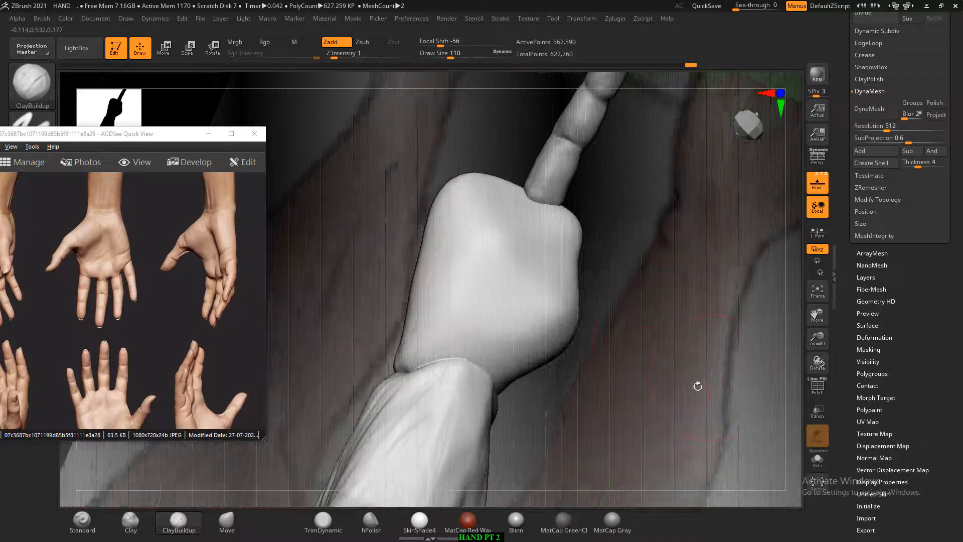
key(bracketleft)
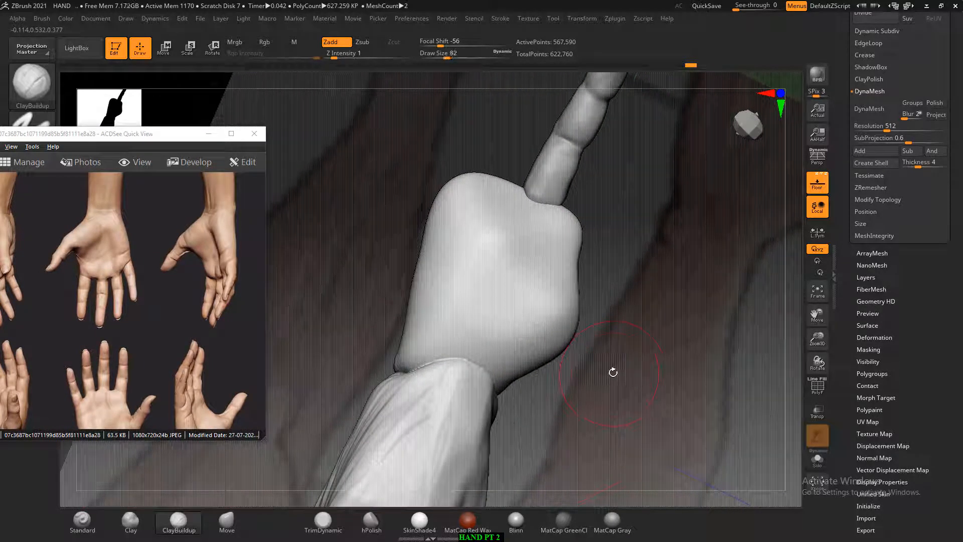
mouse_move(525, 314)
alt+mouse_down()
mouse_move(522, 288)
mouse_move(522, 318)
alt+mouse_up()
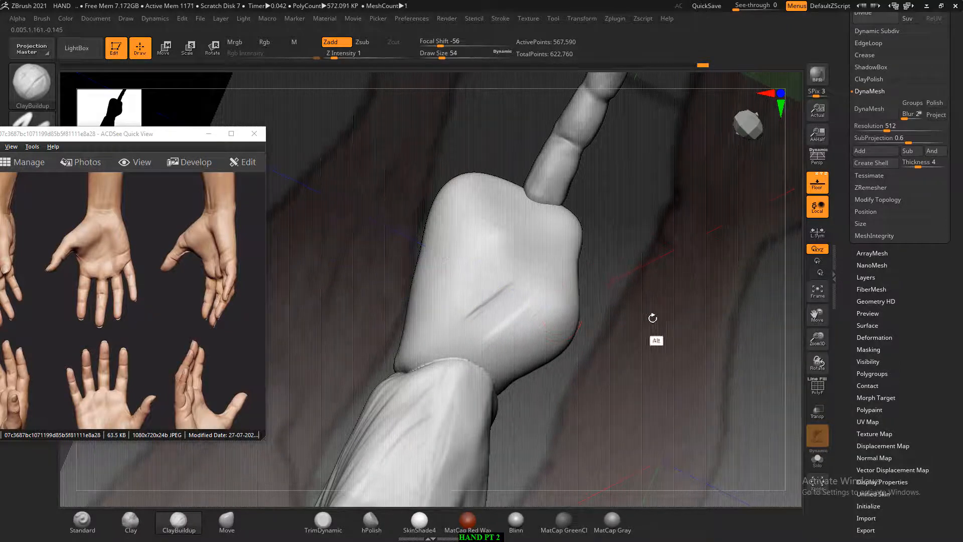
mouse_move(658, 323)
shift+mouse_down()
mouse_move(690, 329)
mouse_move(680, 350)
shift+mouse_up()
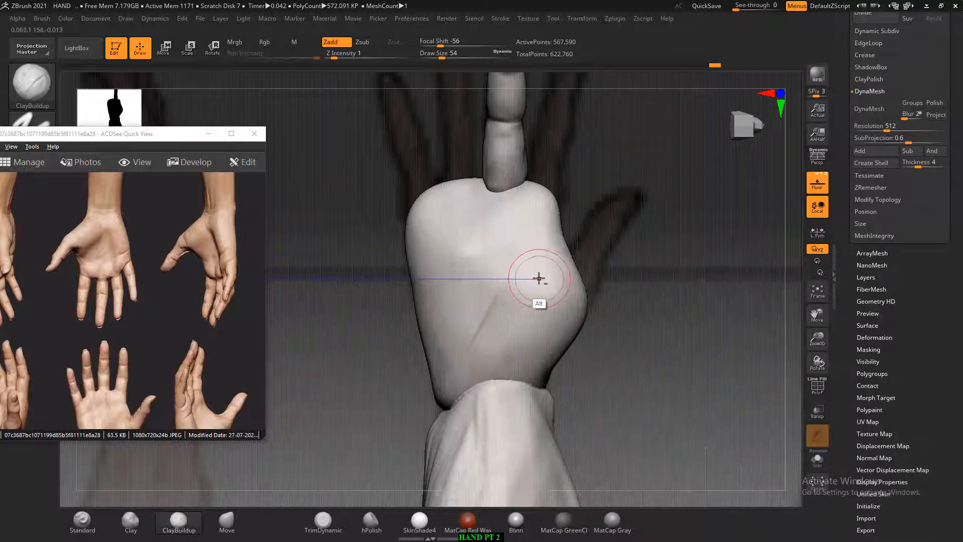
drag(673, 344, 668, 299)
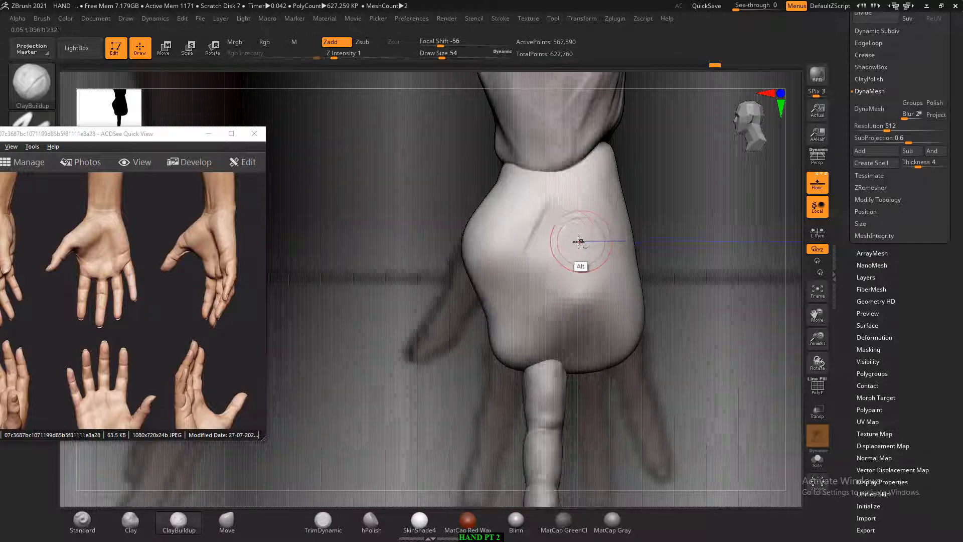
alt+drag(554, 205, 528, 275)
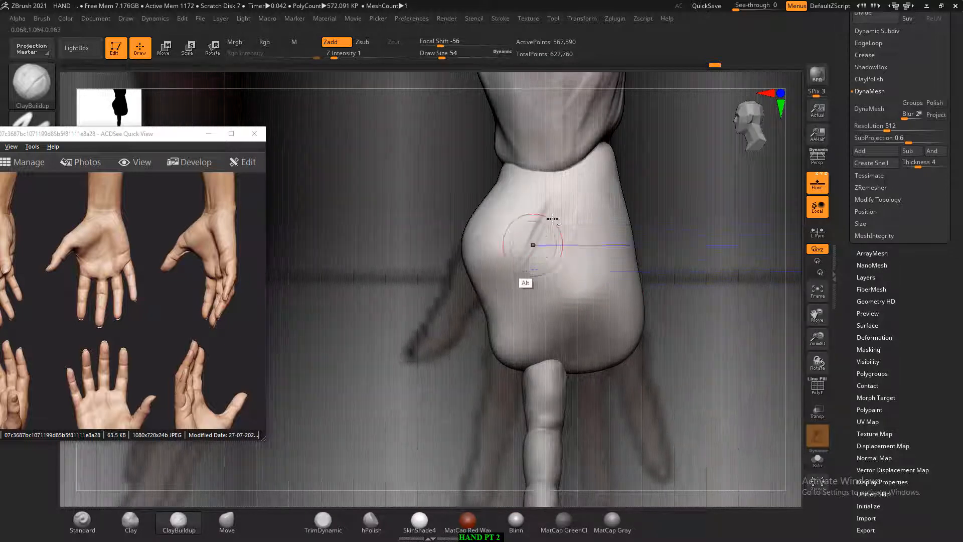
mouse_move(552, 202)
alt+mouse_down()
mouse_move(537, 231)
mouse_move(516, 236)
alt+mouse_up()
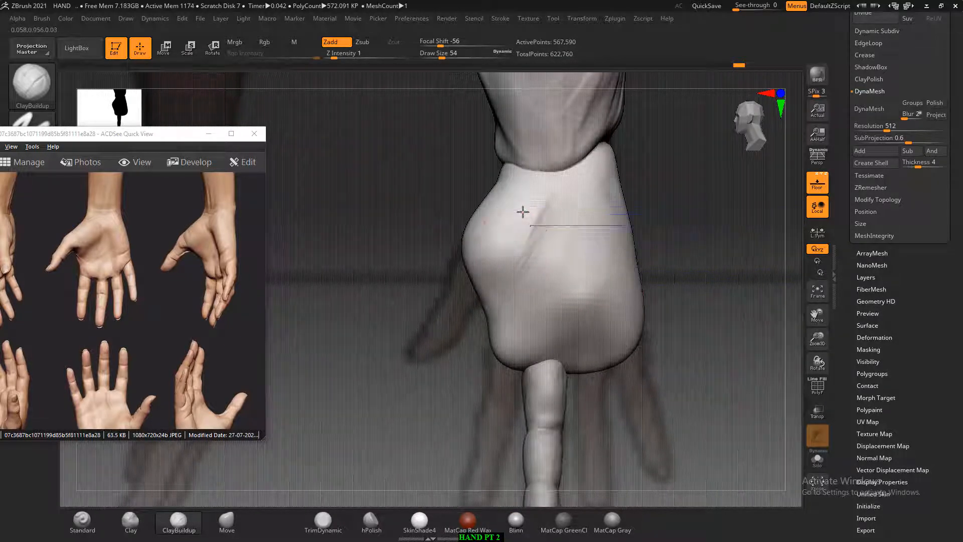
alt+drag(551, 197, 522, 269)
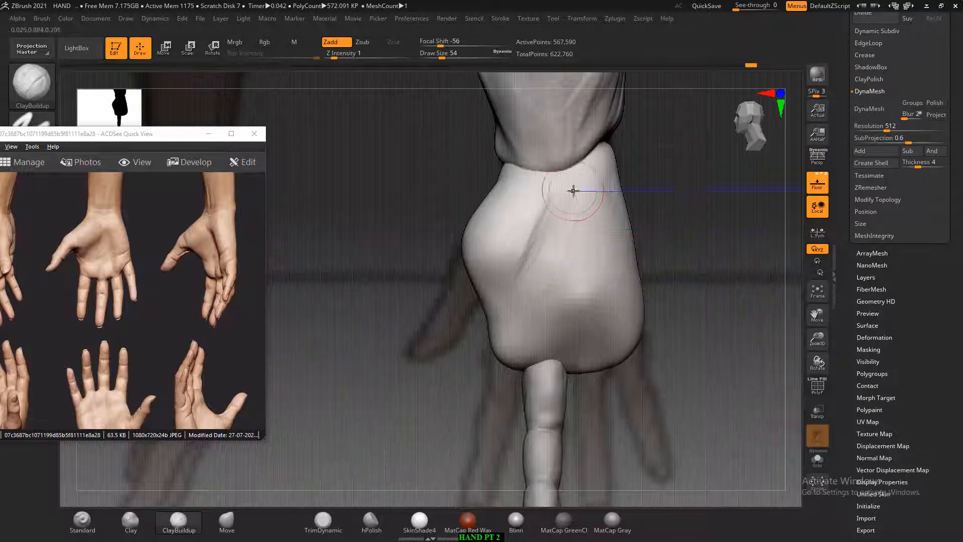
- Hollow the centre of the palm and shape its heel with ClayBuildup at draw size 54, blending it smoothly into the wrist
drag(574, 191, 596, 252)
mouse_move(574, 211)
mouse_down()
mouse_move(598, 281)
mouse_move(570, 309)
mouse_move(580, 331)
mouse_move(569, 264)
mouse_move(588, 329)
mouse_move(567, 302)
mouse_up()
mouse_move(561, 259)
alt+mouse_down()
mouse_move(556, 332)
mouse_move(560, 300)
alt+mouse_up()
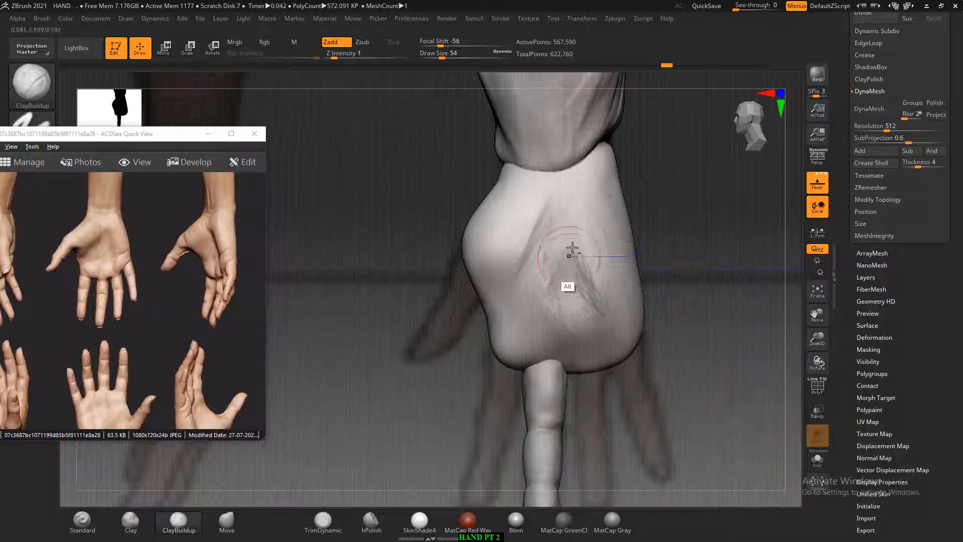
mouse_move(544, 189)
alt+mouse_down()
mouse_move(501, 211)
mouse_move(501, 243)
mouse_move(509, 208)
mouse_move(579, 196)
alt+mouse_up()
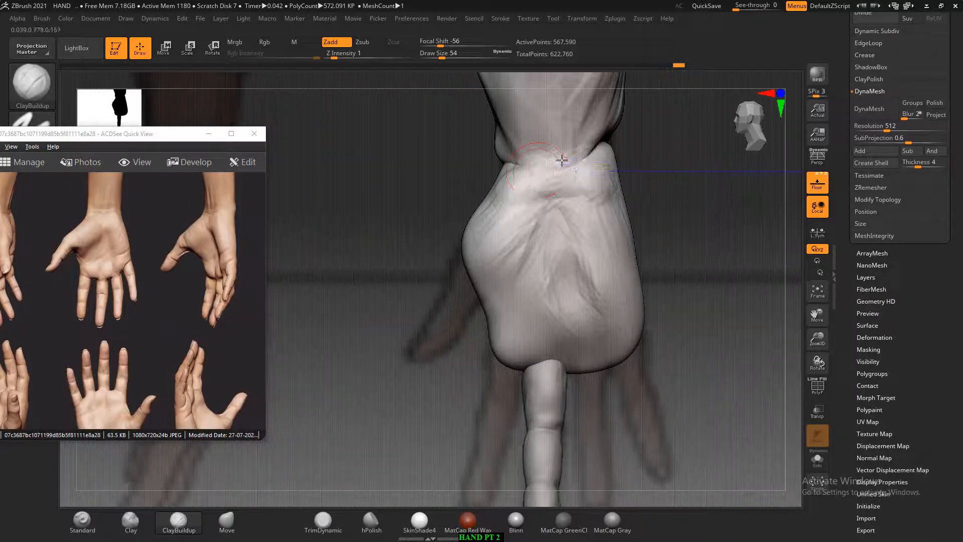
mouse_move(548, 245)
alt+mouse_down()
mouse_move(522, 259)
mouse_move(548, 245)
mouse_move(542, 291)
mouse_move(564, 305)
mouse_move(563, 240)
mouse_move(515, 236)
mouse_move(517, 272)
alt+mouse_up()
mouse_move(525, 223)
alt+mouse_down()
mouse_move(513, 278)
mouse_move(504, 259)
mouse_move(486, 263)
mouse_move(577, 219)
mouse_move(506, 190)
alt+mouse_up()
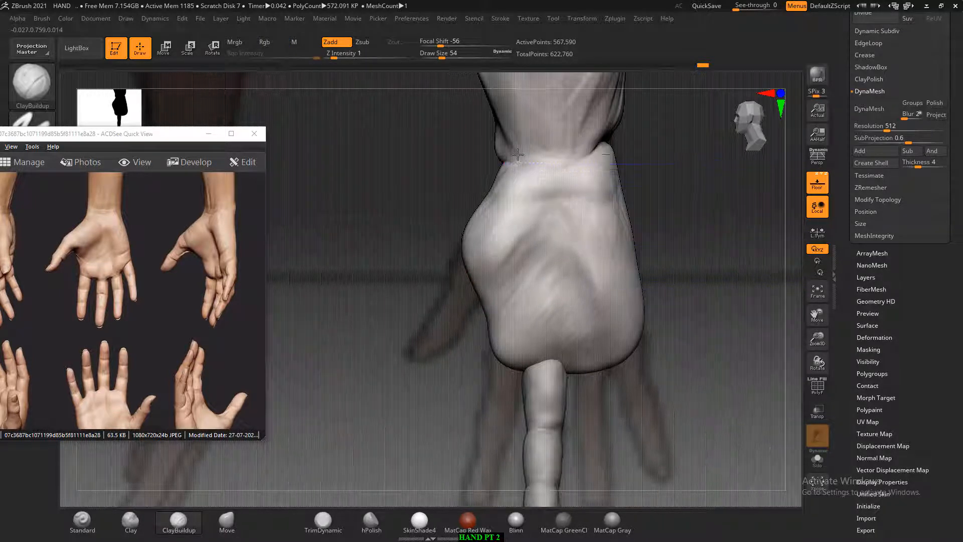
shift+drag(522, 159, 527, 161)
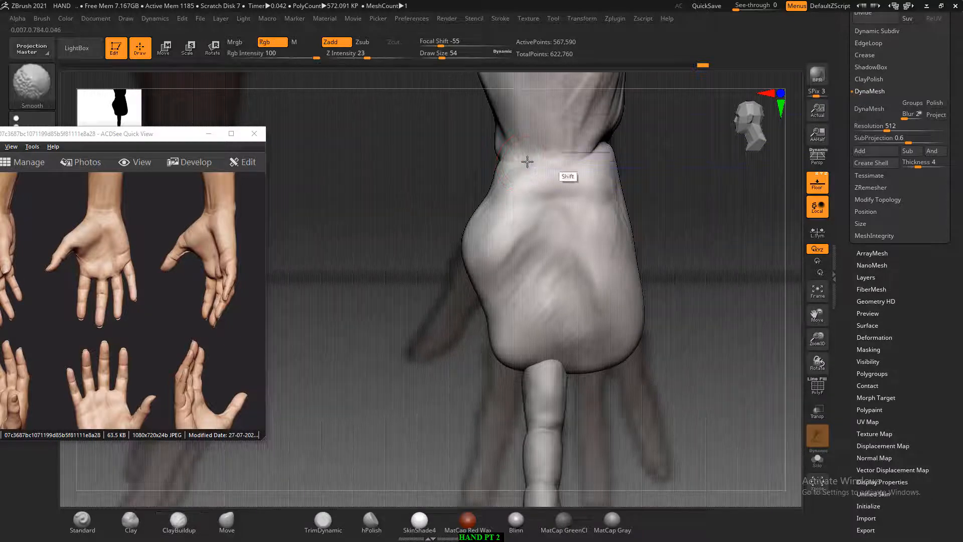
- Pull the thumb-side contour of the forearm inward with the Move brush at draw size 206
alt+drag(682, 187, 687, 324)
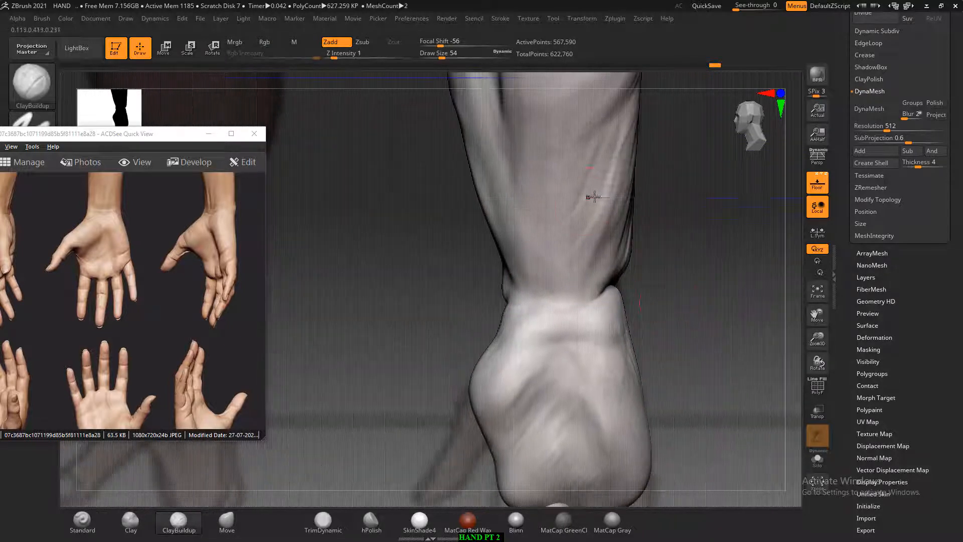
mouse_move(656, 253)
alt+mouse_down()
mouse_move(662, 229)
mouse_move(647, 198)
alt+mouse_up()
alt+drag(666, 265, 741, 313)
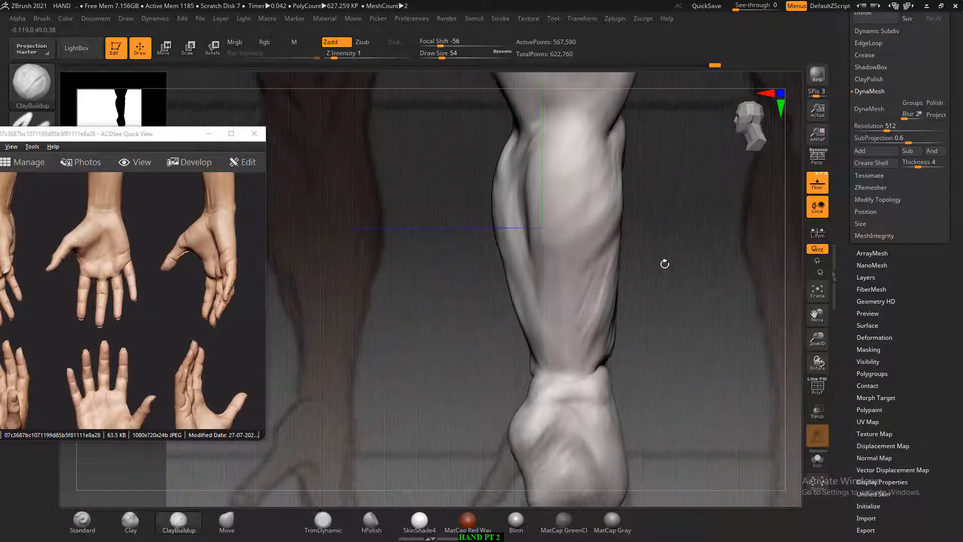
click(234, 519)
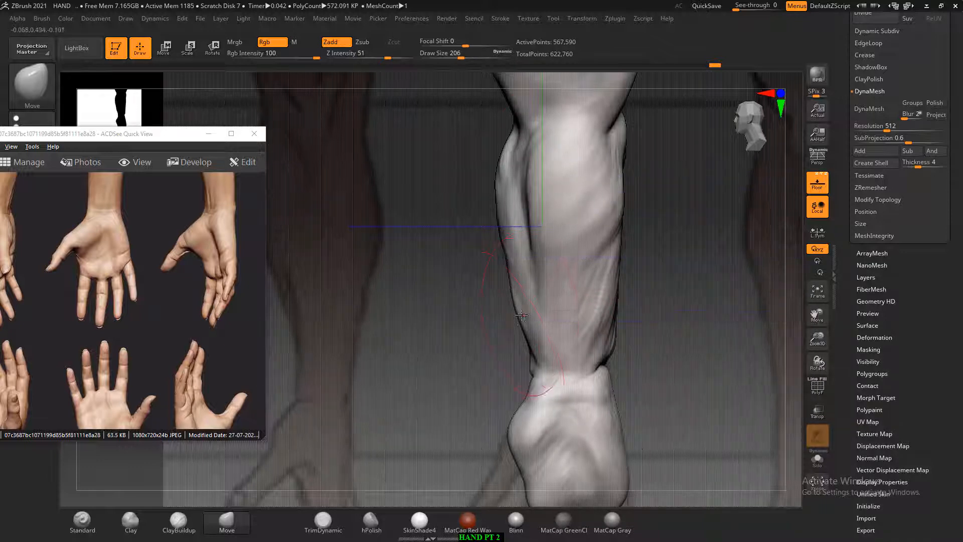
mouse_move(522, 317)
mouse_down()
mouse_move(534, 328)
mouse_move(531, 312)
mouse_up()
mouse_move(507, 174)
mouse_down()
mouse_move(514, 170)
mouse_move(511, 181)
mouse_move(555, 142)
mouse_move(523, 150)
mouse_up()
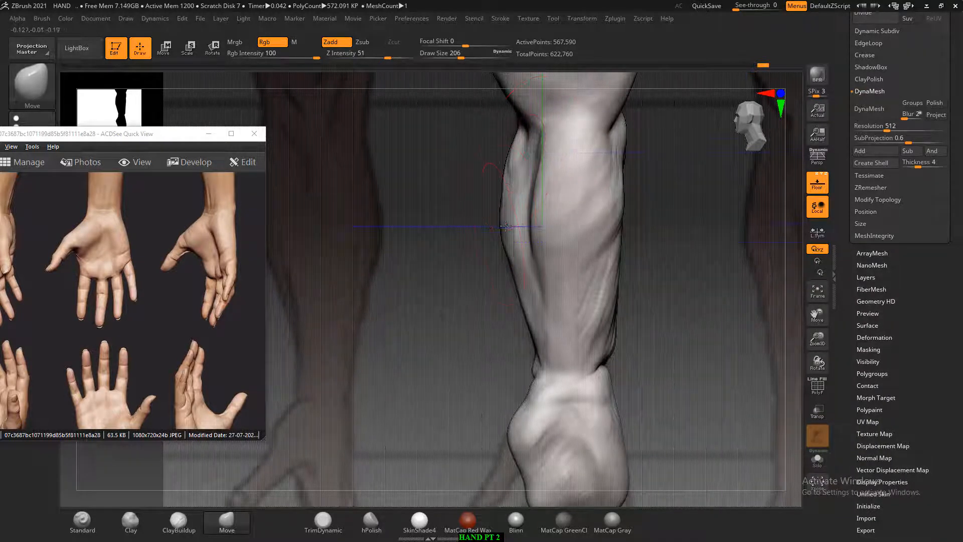
drag(506, 241, 513, 253)
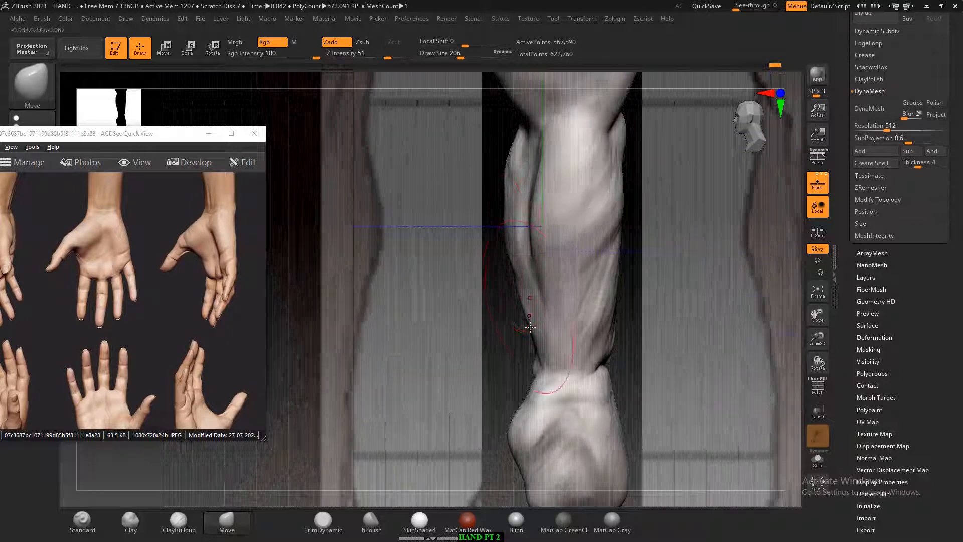
- Smooth the muscle folds on the little-finger side of the forearm down to the wrist at draw size 206
key(shift)
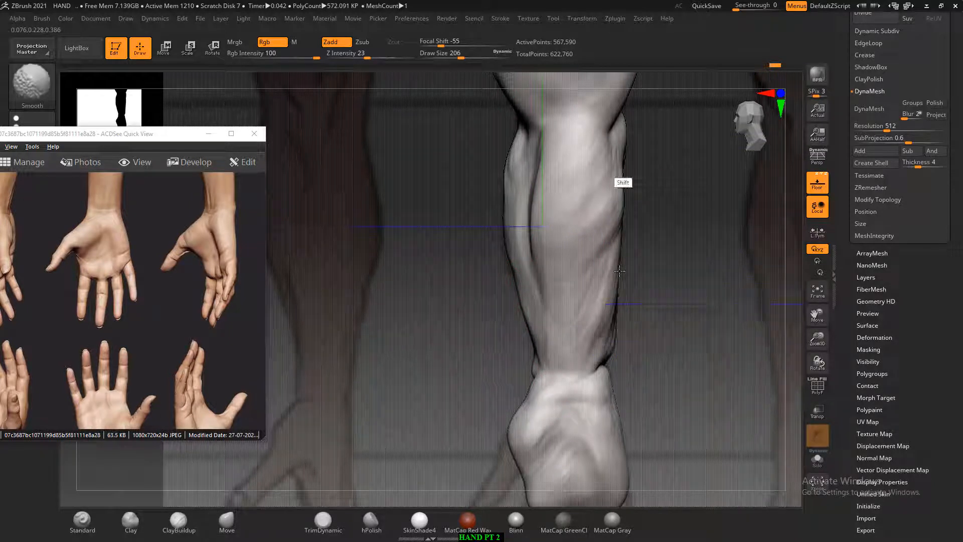
shift+drag(620, 271, 620, 271)
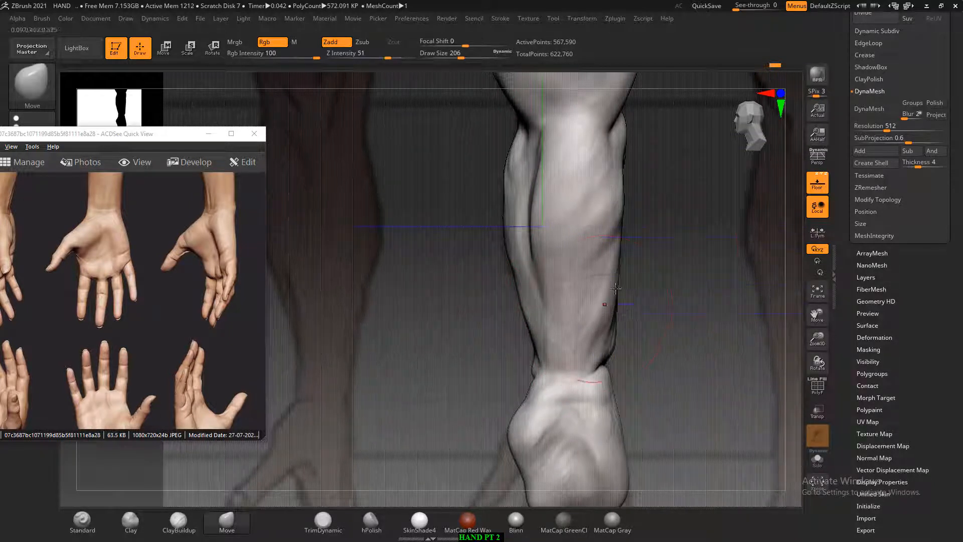
mouse_move(695, 241)
mouse_down()
mouse_move(660, 224)
mouse_move(649, 229)
mouse_up()
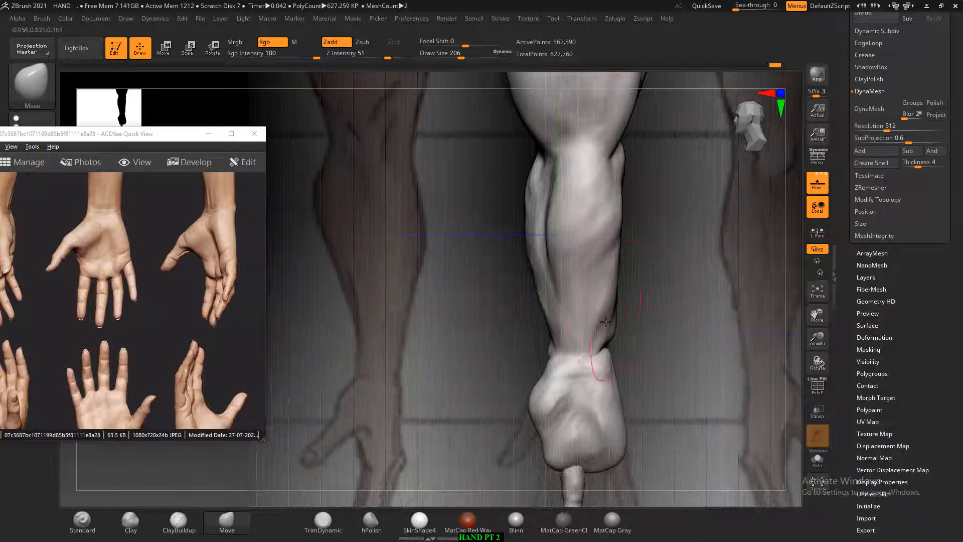
shift+drag(605, 354, 602, 365)
drag(685, 315, 648, 310)
- Hide the floor reference images and fill the groove at the wrist with ClayBuildup at draw size 74, smoothing the joint
click(818, 184)
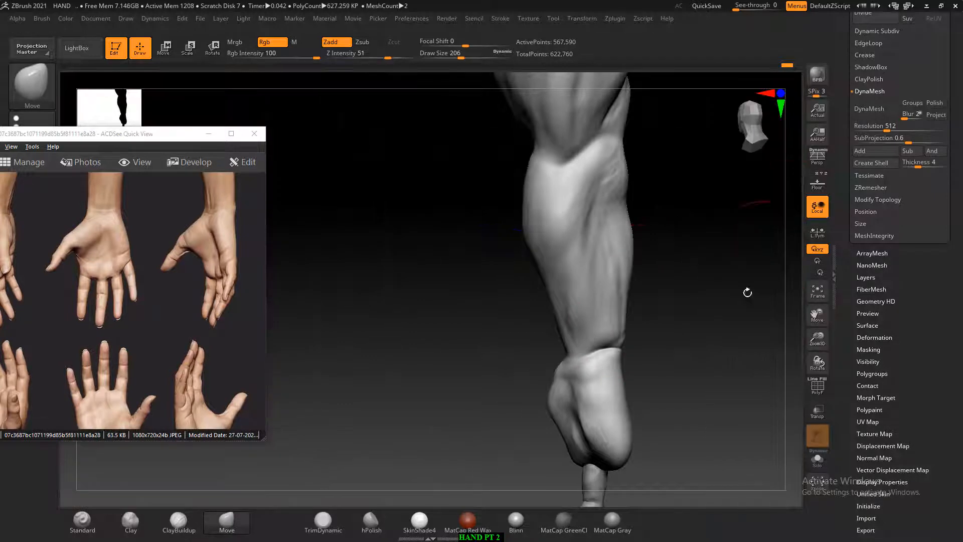
drag(745, 290, 712, 361)
click(178, 521)
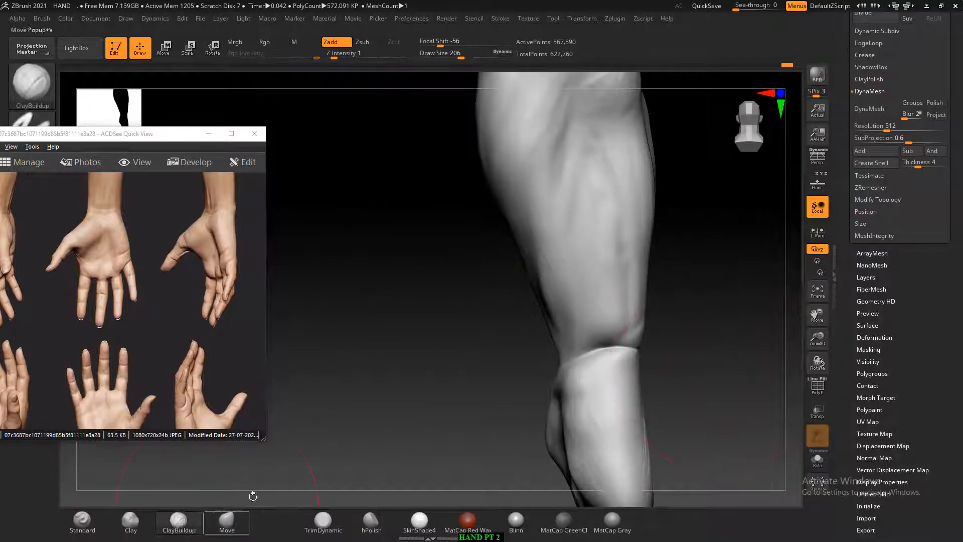
key(bracketleft)
key(bracketleft)
key(bracketleft)
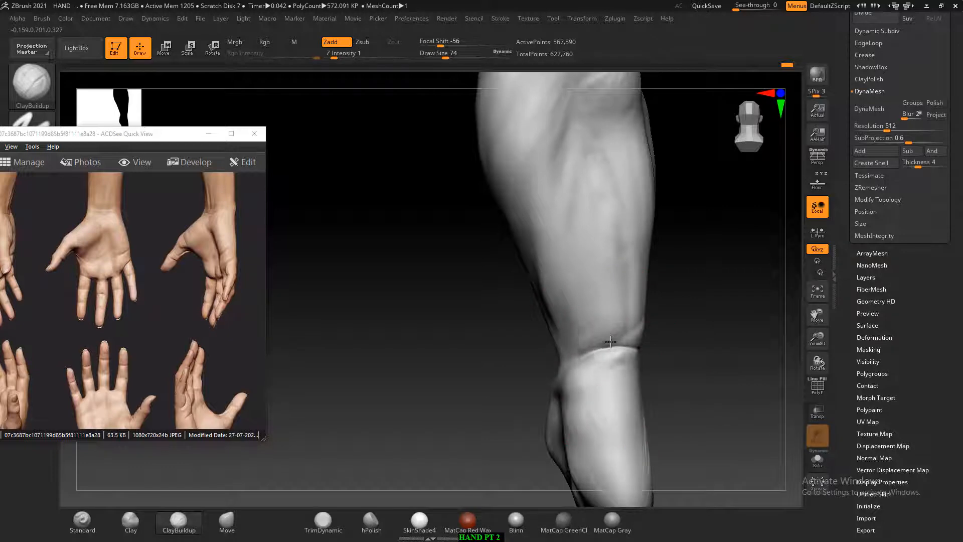
key(shift)
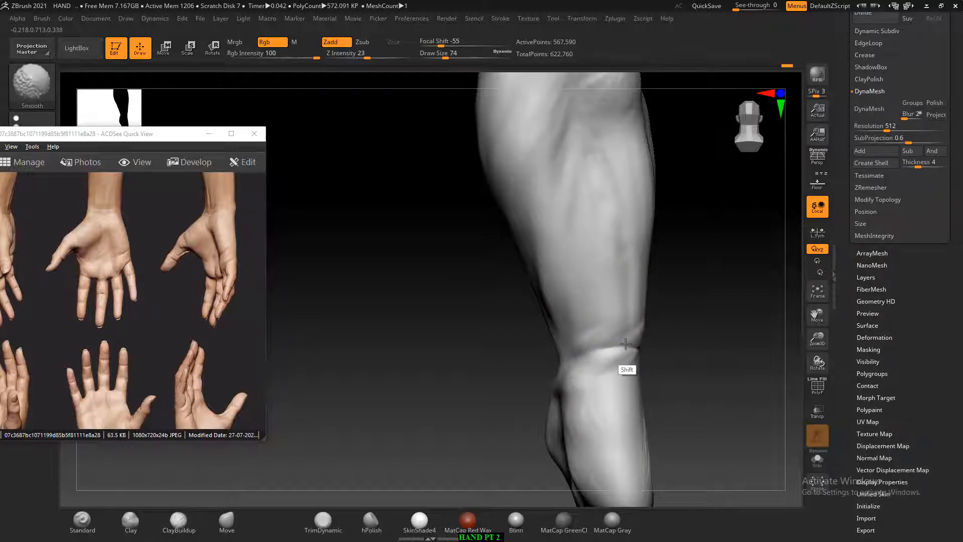
shift+drag(625, 343, 613, 348)
- Blend the thumb side of the wrist into the forearm with ClayBuildup and smoothing, and decline turning on Sticky Keys
mouse_move(743, 338)
mouse_down()
mouse_move(662, 331)
mouse_move(648, 347)
mouse_move(692, 344)
mouse_move(695, 323)
mouse_move(737, 335)
mouse_move(736, 348)
mouse_up()
key(shift)
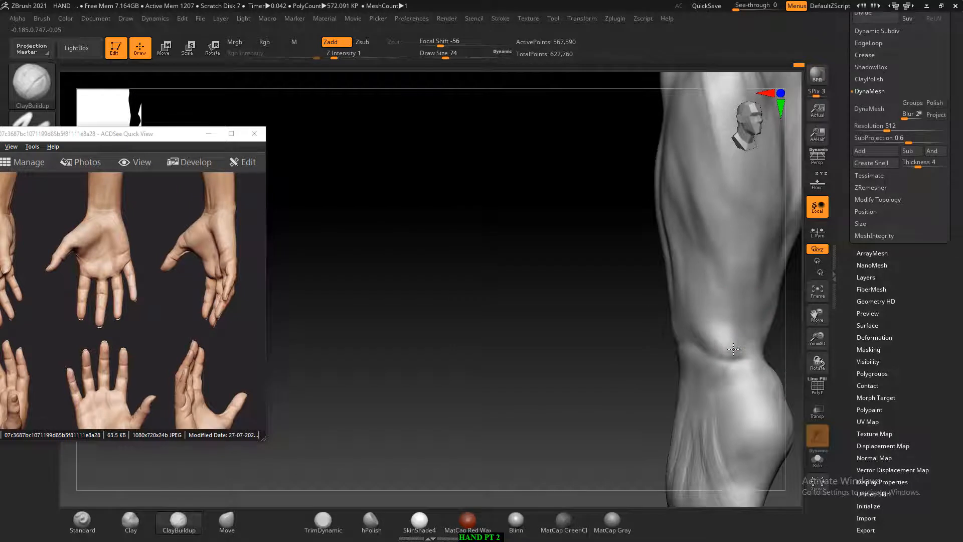
key(alt)
key(shift)
key(shift)
key(shift)
key(shift)
key(shift)
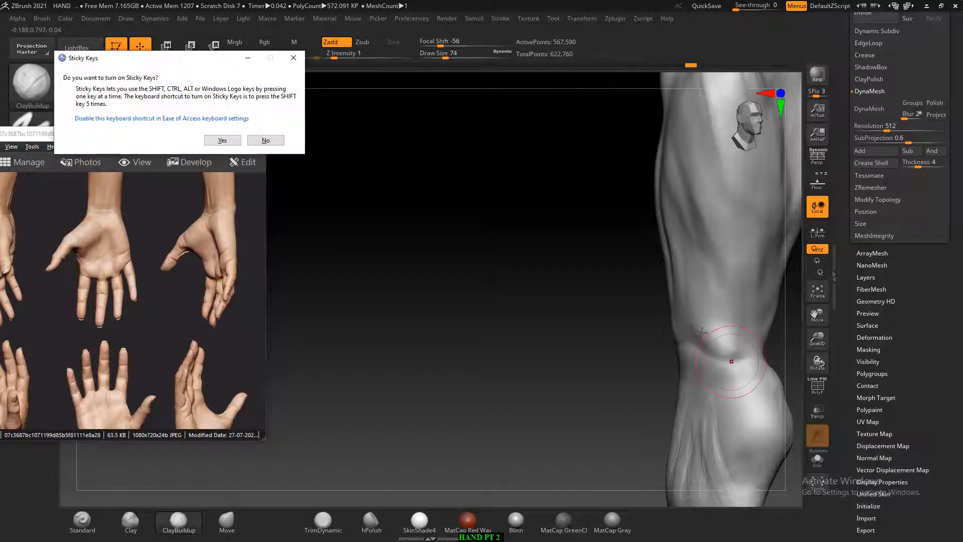
click(275, 142)
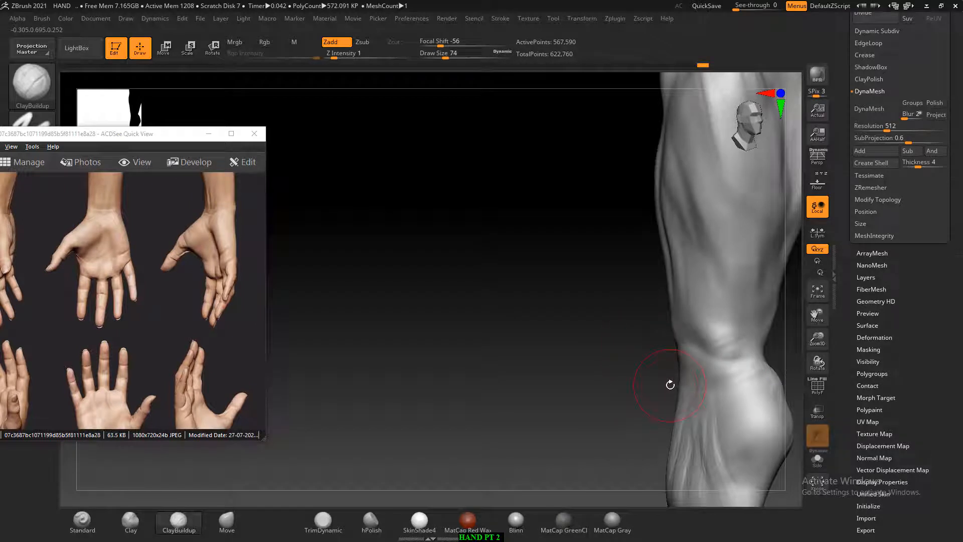
- Smooth the crease across the back of the wrist and reduce ClayBuildup's draw size to 58 for the palm
drag(580, 321, 585, 322)
key(shift)
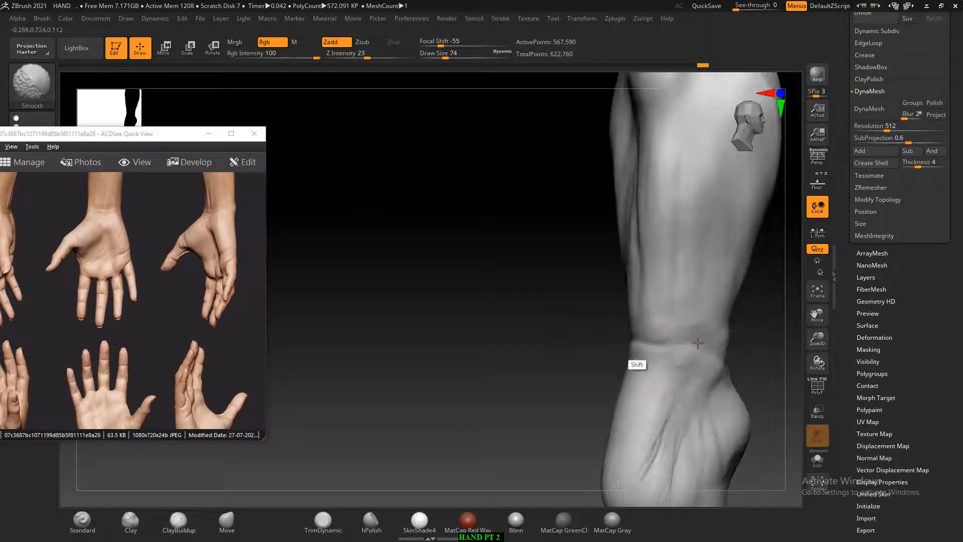
drag(545, 352, 637, 375)
alt+drag(557, 331, 693, 373)
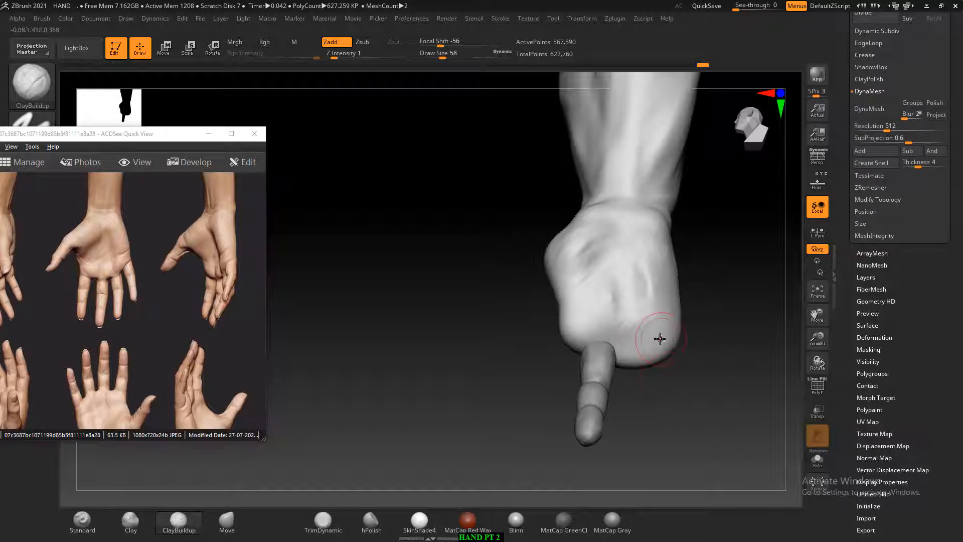
- Build up a ridge of flesh across the palm just above the finger base with ClayBuildup at draw size 58
drag(726, 342, 696, 378)
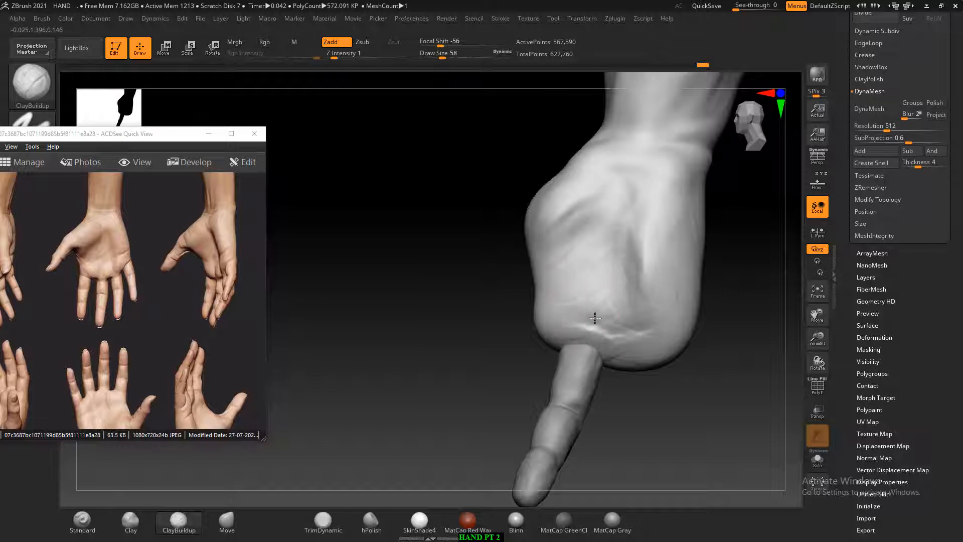
drag(582, 331, 622, 342)
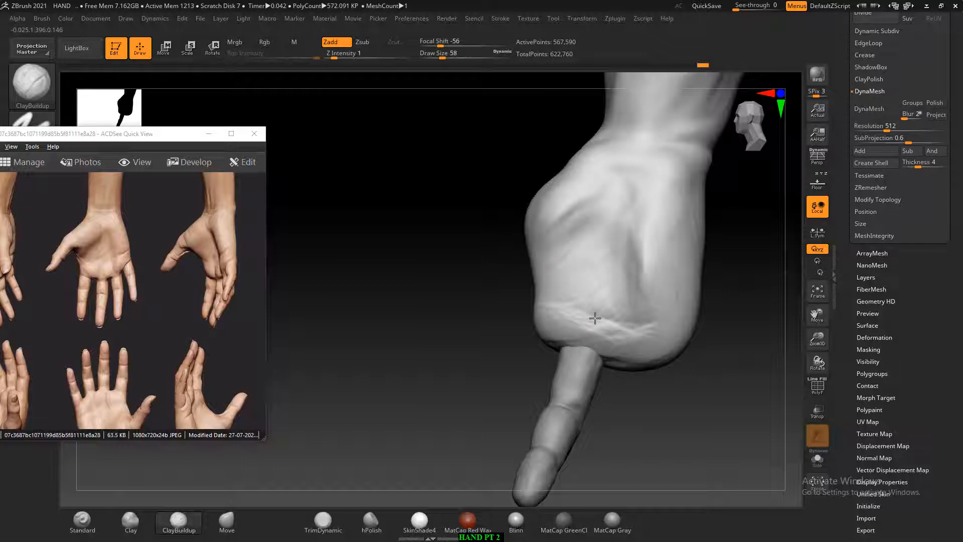
drag(736, 275, 734, 298)
- Carve the hollows between the tendons and the thumb side on the back of the hand, and smooth the strokes
mouse_move(658, 233)
alt+mouse_down()
mouse_move(615, 331)
mouse_move(641, 294)
mouse_move(627, 330)
mouse_move(602, 263)
mouse_move(599, 312)
mouse_move(604, 256)
mouse_move(638, 277)
mouse_move(602, 269)
mouse_move(576, 284)
mouse_move(600, 316)
mouse_move(614, 262)
mouse_move(595, 247)
mouse_move(639, 315)
alt+mouse_up()
mouse_move(702, 302)
mouse_down()
mouse_move(722, 311)
mouse_move(742, 279)
mouse_move(671, 219)
mouse_move(703, 266)
mouse_move(681, 296)
mouse_up()
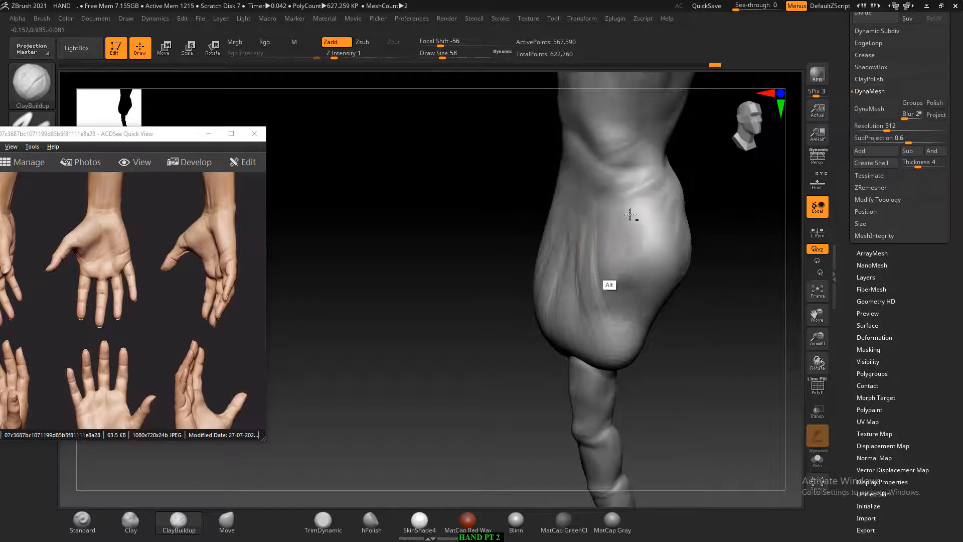
mouse_move(693, 302)
mouse_down()
mouse_move(703, 319)
mouse_move(722, 295)
mouse_move(725, 326)
mouse_up()
mouse_move(634, 261)
alt+mouse_down()
mouse_move(631, 236)
mouse_move(651, 258)
mouse_move(633, 306)
mouse_move(615, 281)
mouse_move(643, 278)
alt+mouse_up()
mouse_move(643, 278)
right_down()
mouse_move(695, 307)
mouse_move(661, 290)
mouse_move(626, 233)
right_up()
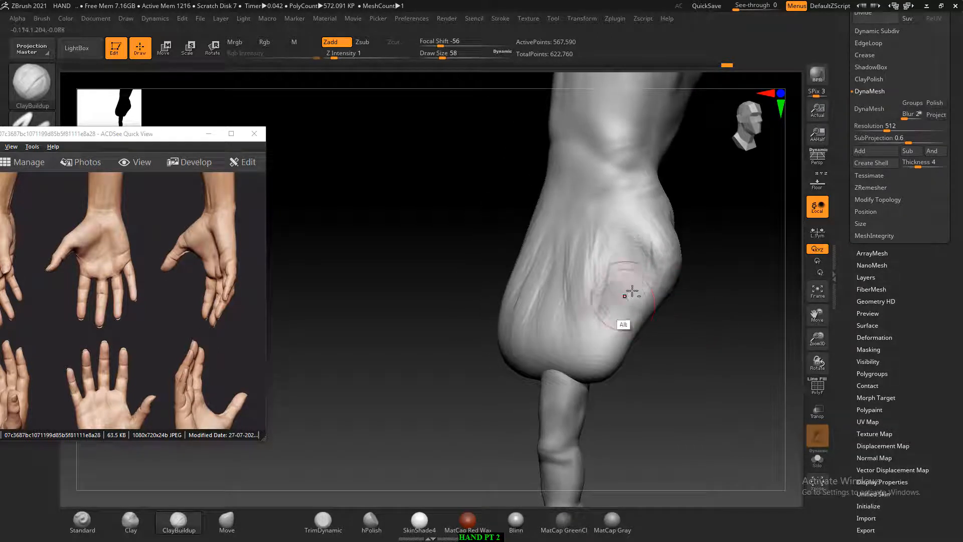
mouse_move(634, 279)
right_down()
mouse_move(701, 344)
mouse_move(663, 325)
right_up()
key(shift)
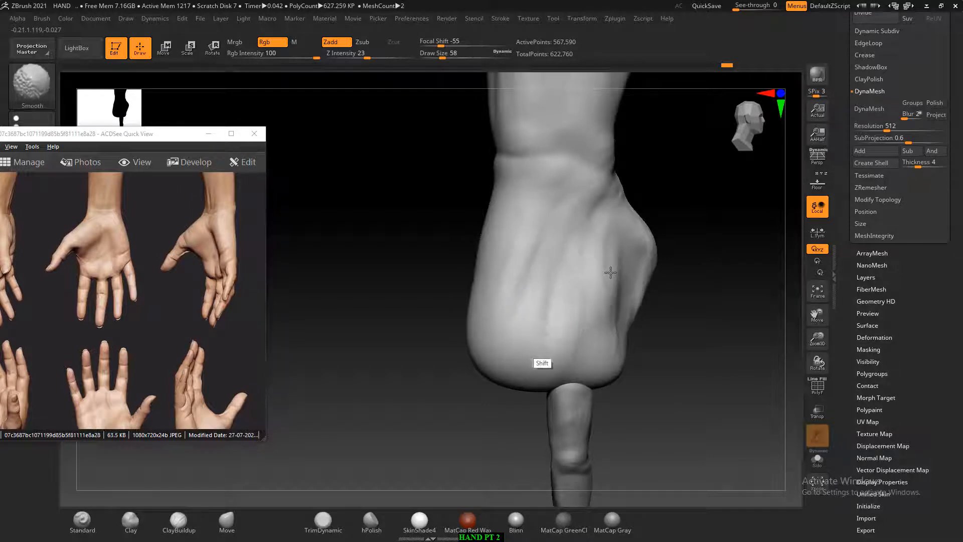
- Deepen the crease under the thumb mound and the palm hollow, and smooth the palm at draw size 74
mouse_move(611, 272)
right_down()
mouse_move(679, 348)
mouse_move(679, 280)
mouse_move(711, 277)
right_up()
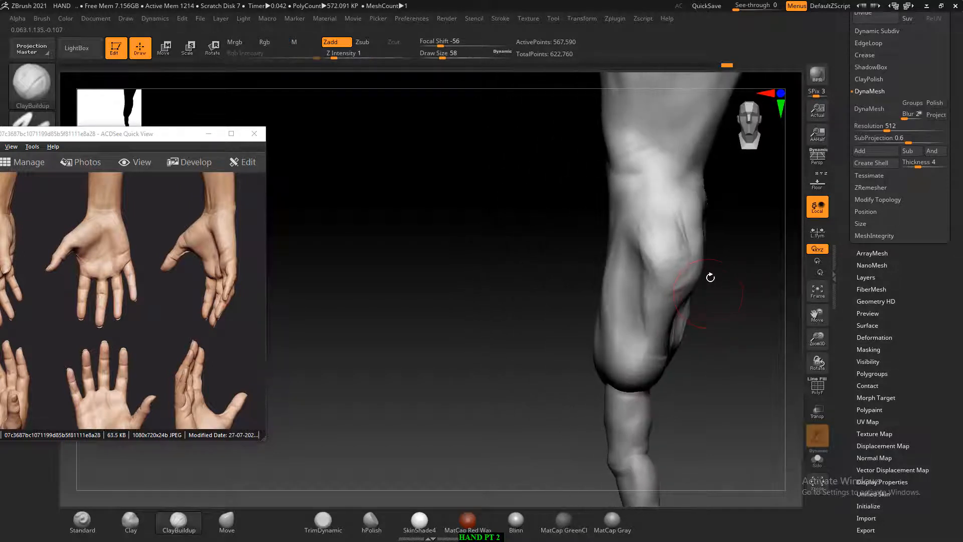
mouse_move(698, 240)
right_down()
mouse_move(717, 231)
mouse_move(628, 237)
right_up()
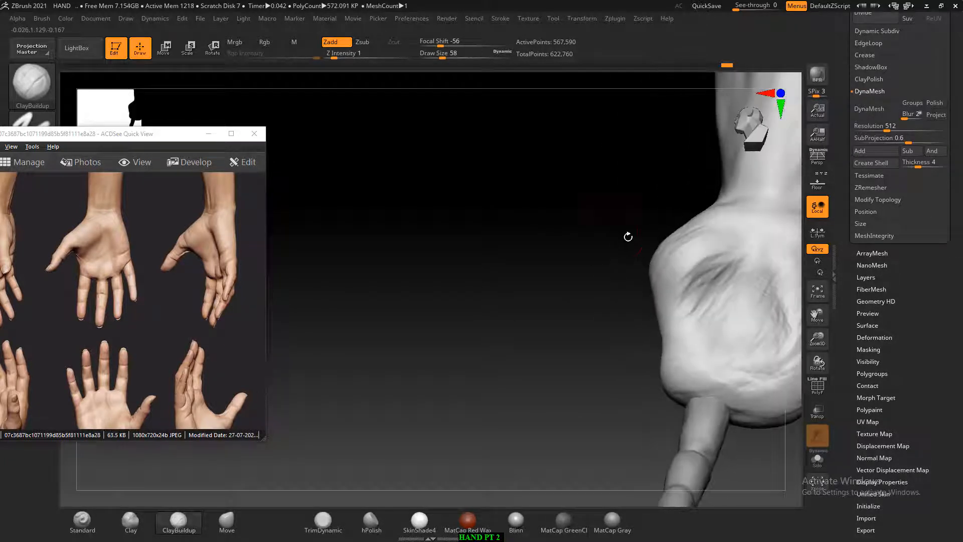
mouse_move(713, 268)
mouse_down()
mouse_move(708, 283)
mouse_move(743, 261)
mouse_move(695, 293)
mouse_up()
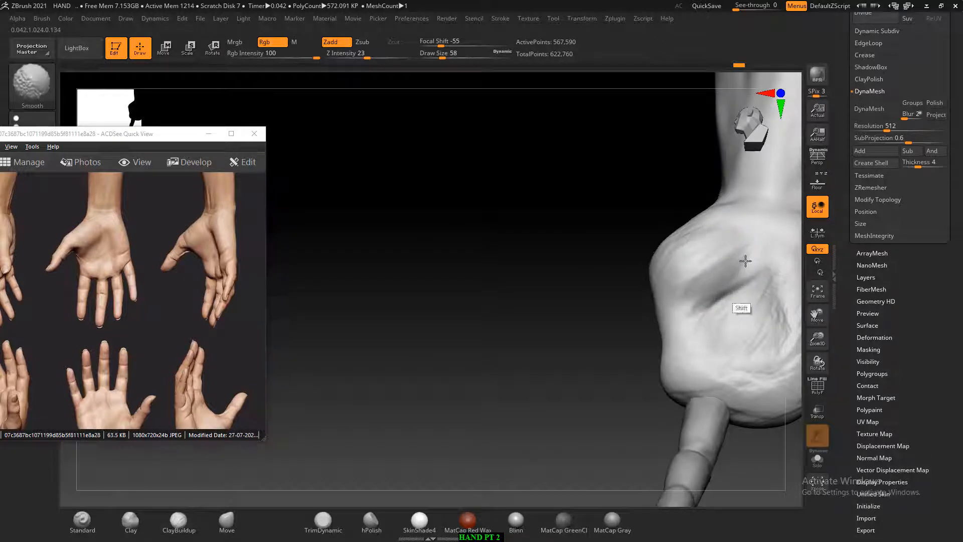
mouse_move(595, 305)
right_down()
mouse_move(593, 348)
mouse_move(516, 320)
right_up()
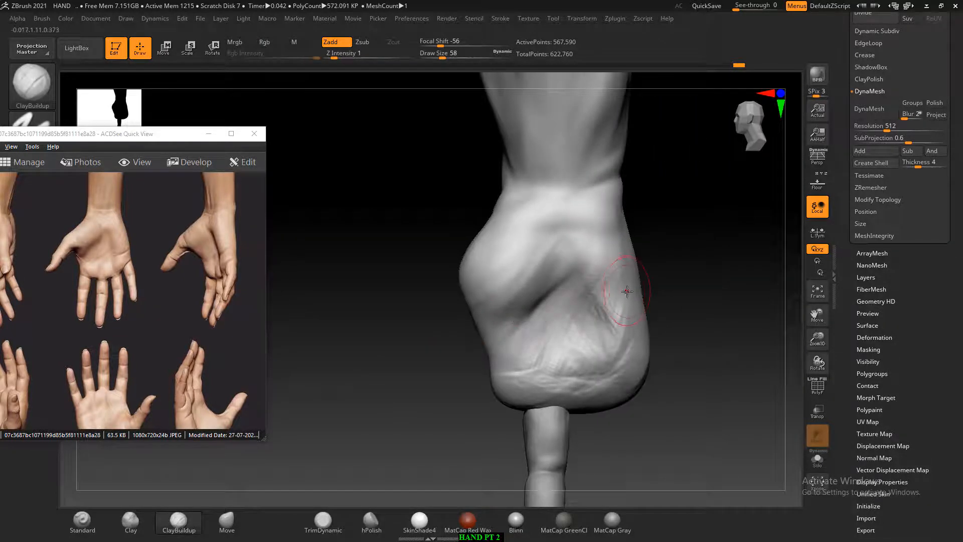
key(shift)
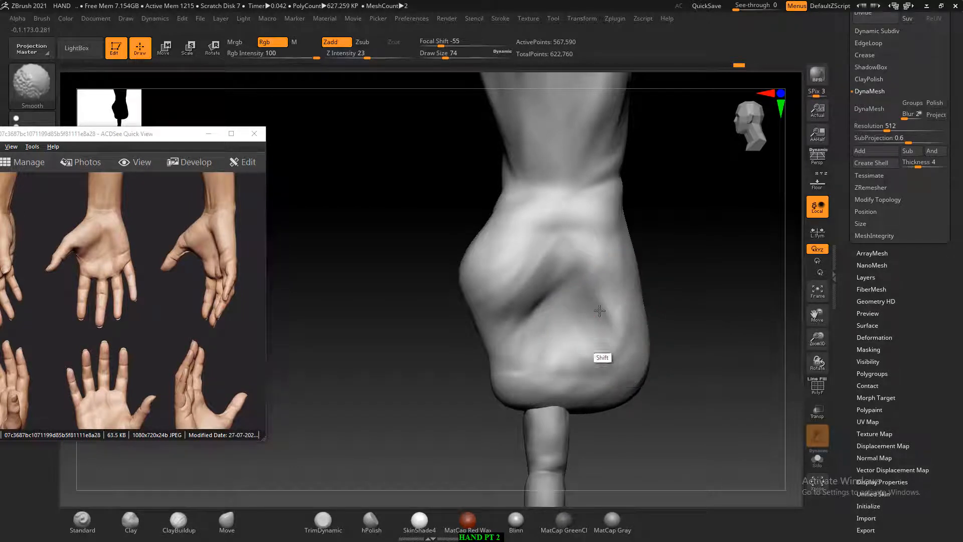
shift+drag(599, 311, 598, 336)
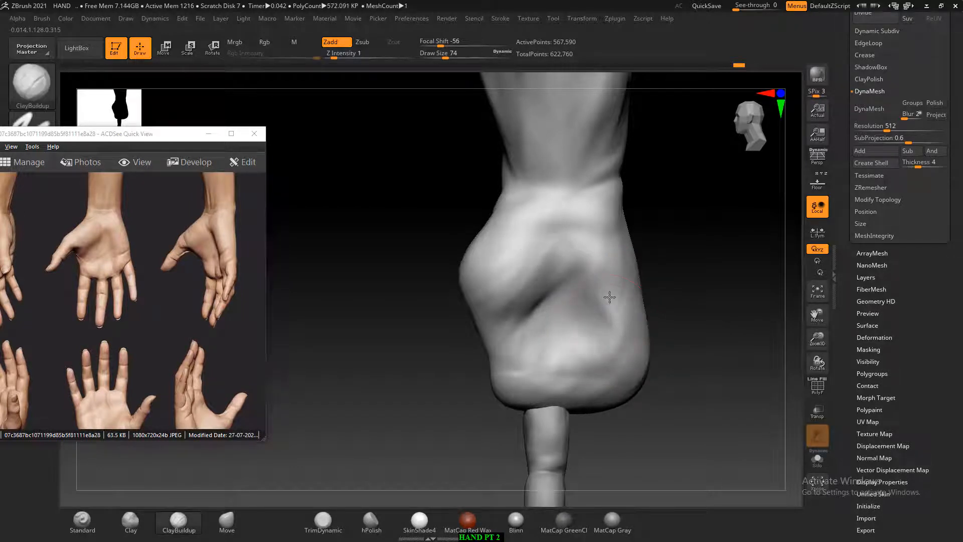
- Reshape the little-finger side of the palm with ClayBuildup, and carve back its pad, the thumb mound and the heel of the hand
drag(609, 298, 591, 315)
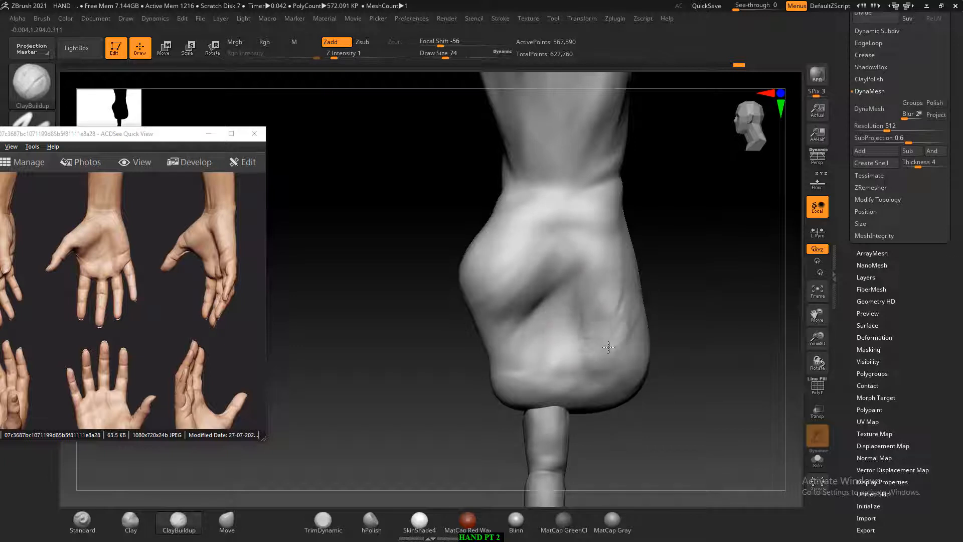
mouse_move(677, 258)
mouse_down()
mouse_move(633, 292)
mouse_move(634, 282)
mouse_move(594, 278)
mouse_move(614, 276)
mouse_move(579, 345)
mouse_up()
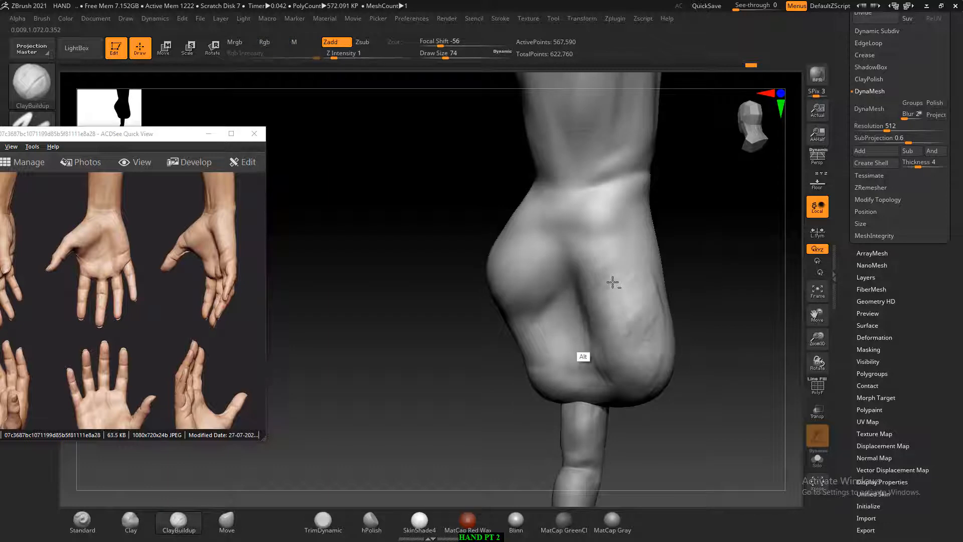
mouse_move(612, 282)
alt+mouse_down()
mouse_move(604, 359)
mouse_move(578, 301)
alt+mouse_up()
alt+drag(545, 243, 507, 301)
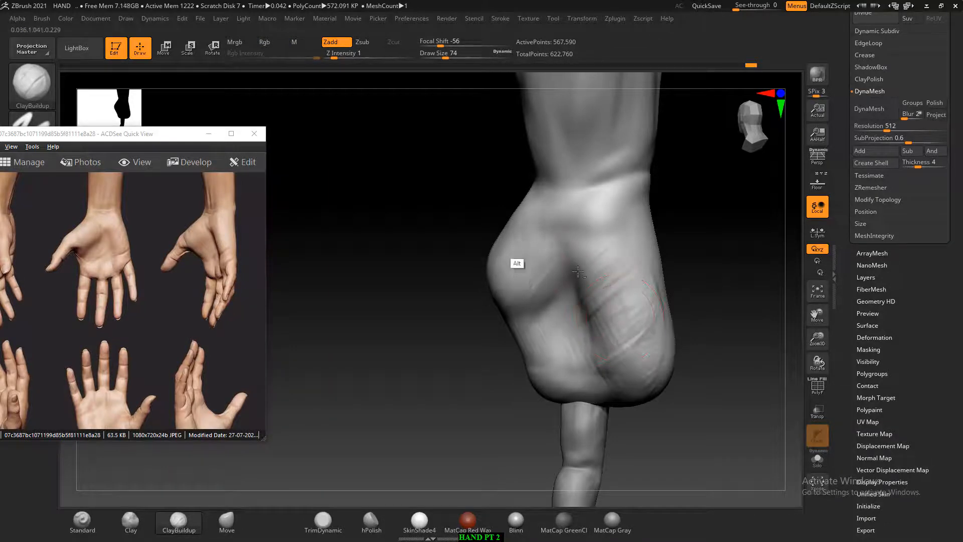
mouse_move(578, 272)
alt+mouse_down()
mouse_move(535, 252)
mouse_move(485, 283)
alt+mouse_up()
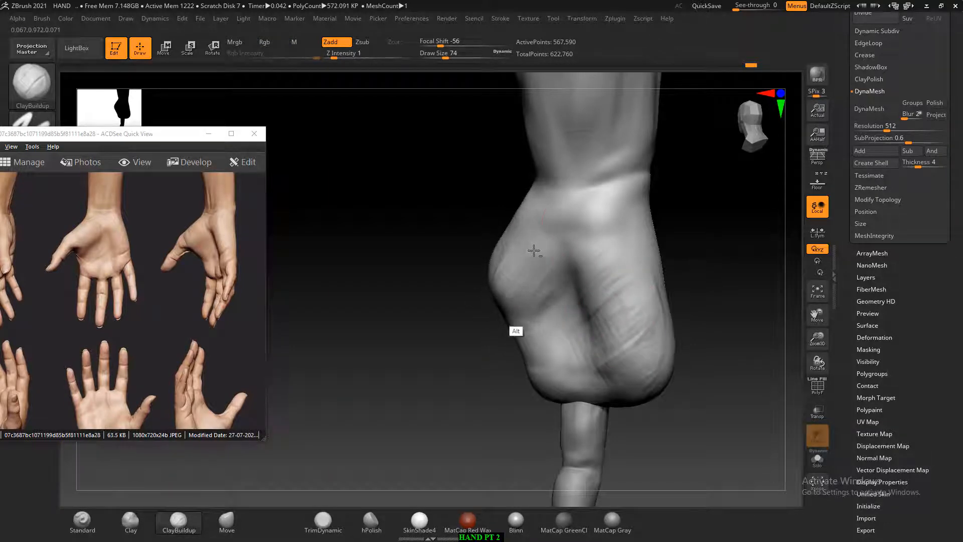
alt+drag(604, 222, 613, 274)
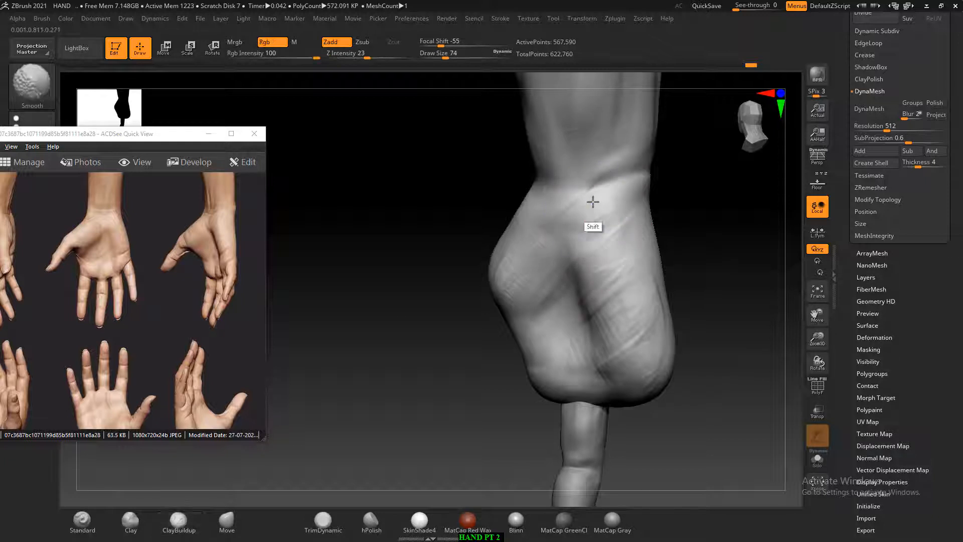
- Smooth the carved strokes over the little-finger pad, the heel of the hand and the thumb mound
shift+drag(594, 339, 642, 321)
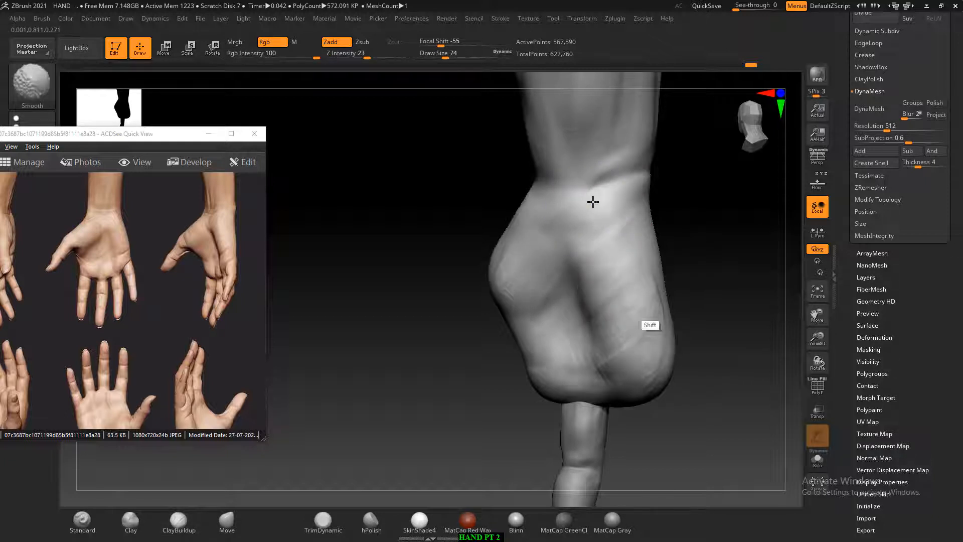
shift+drag(593, 201, 610, 324)
drag(678, 294, 709, 288)
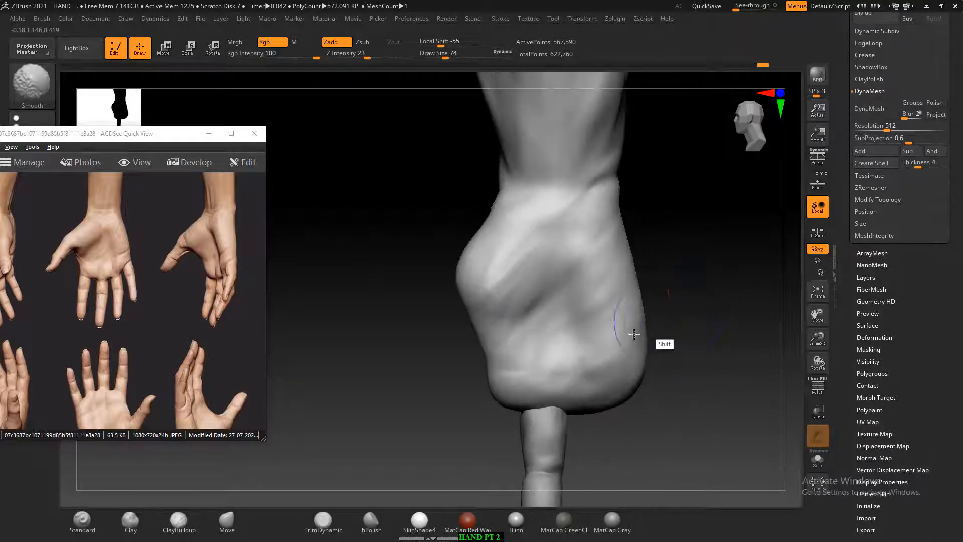
mouse_move(620, 326)
shift+mouse_down()
mouse_move(537, 332)
mouse_move(521, 267)
mouse_move(547, 271)
shift+mouse_up()
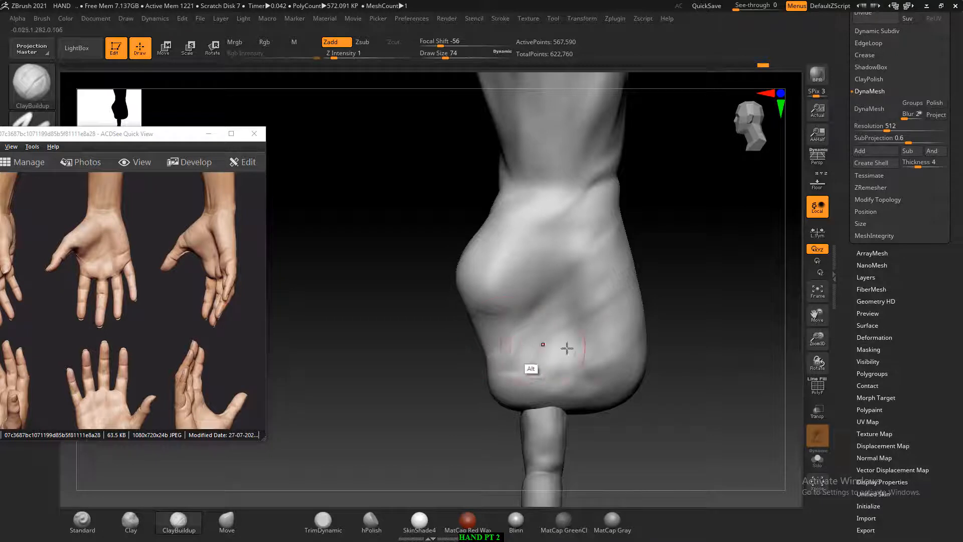
- Select the finger mesh and bring up the back-of-hand photos in the reference picture and the floor reference images
drag(653, 347, 705, 320)
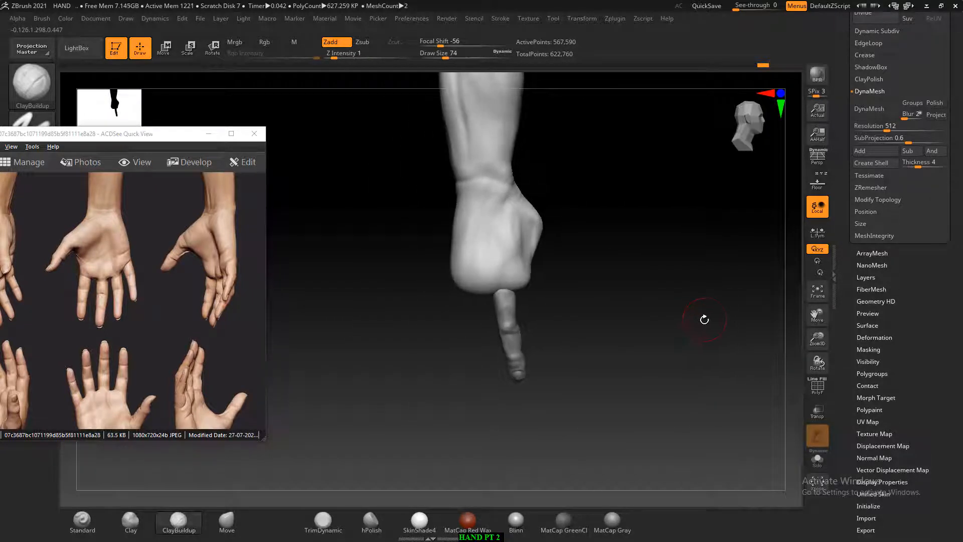
alt+click(513, 322)
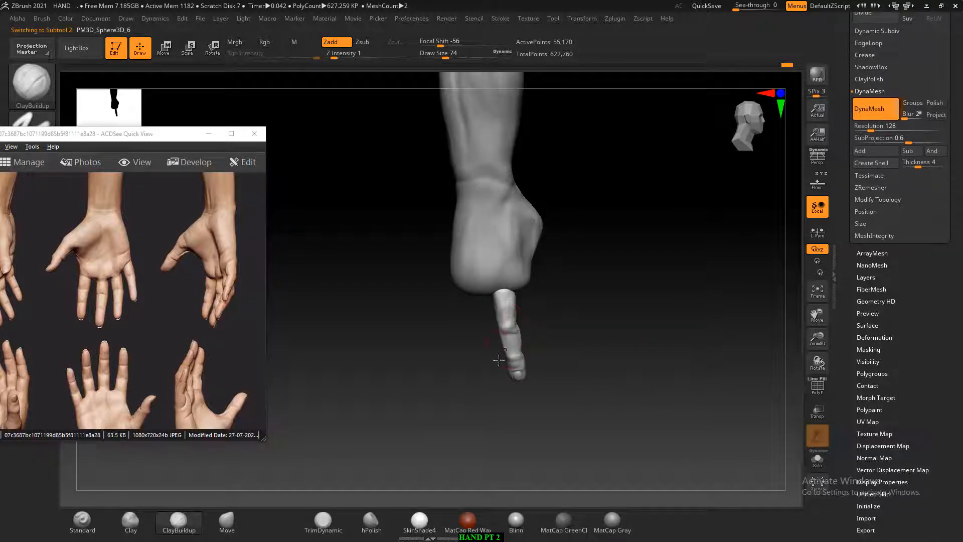
drag(626, 341, 637, 372)
drag(116, 337, 272, 303)
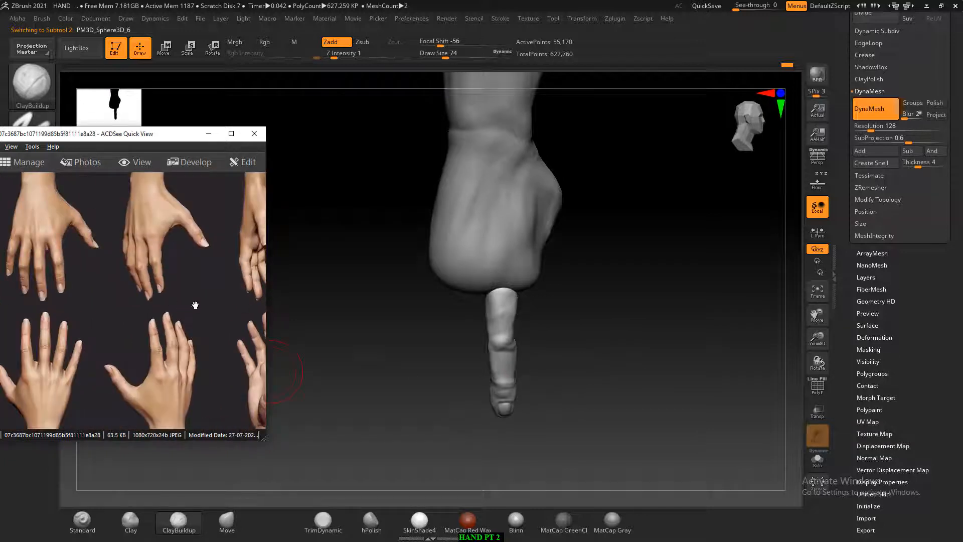
drag(195, 305, 196, 302)
mouse_move(659, 360)
mouse_down()
mouse_move(679, 356)
mouse_move(634, 348)
mouse_move(658, 353)
mouse_up()
click(818, 185)
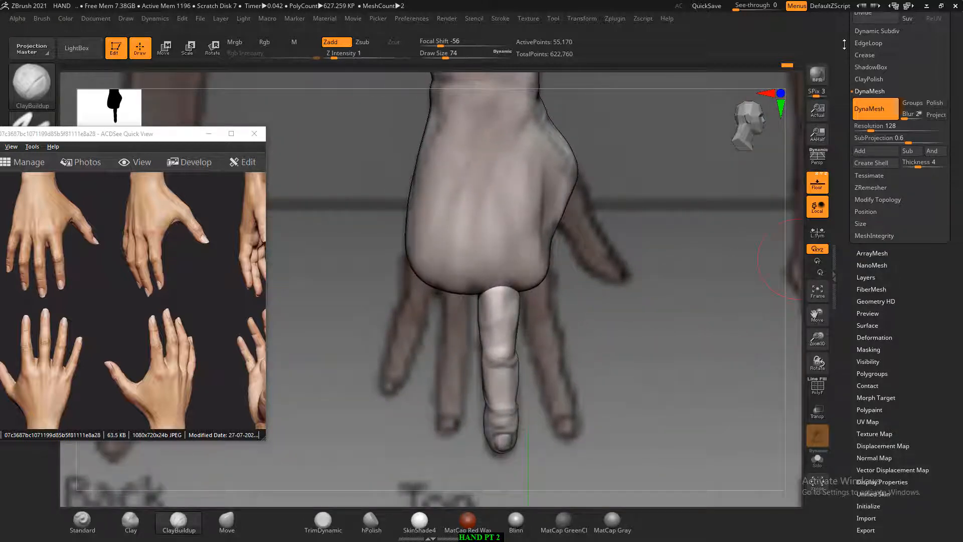
- Open the Subtool list and duplicate the finger mesh
drag(844, 44, 844, 114)
drag(847, 71, 844, 123)
click(871, 170)
click(869, 158)
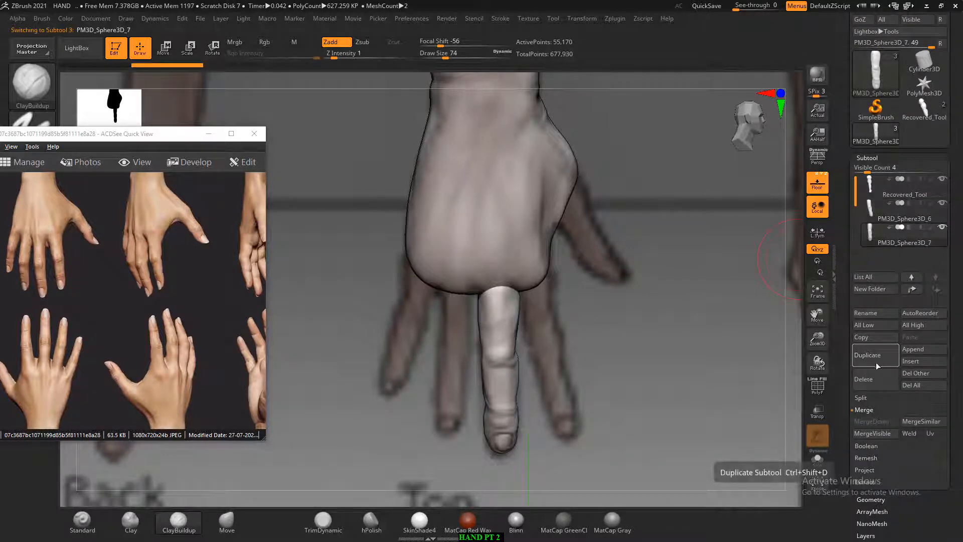
click(873, 354)
- Center the Move gizmo on the base of finger PM3D_Sphere3D_6 and shift that finger sideways to the ring finger's place
click(163, 48)
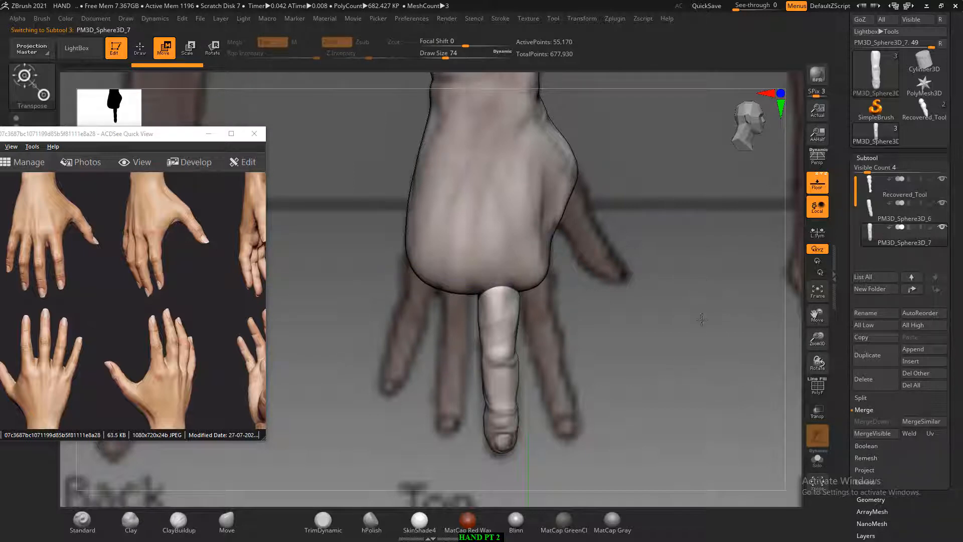
alt+drag(705, 342, 591, 446)
alt+click(518, 442)
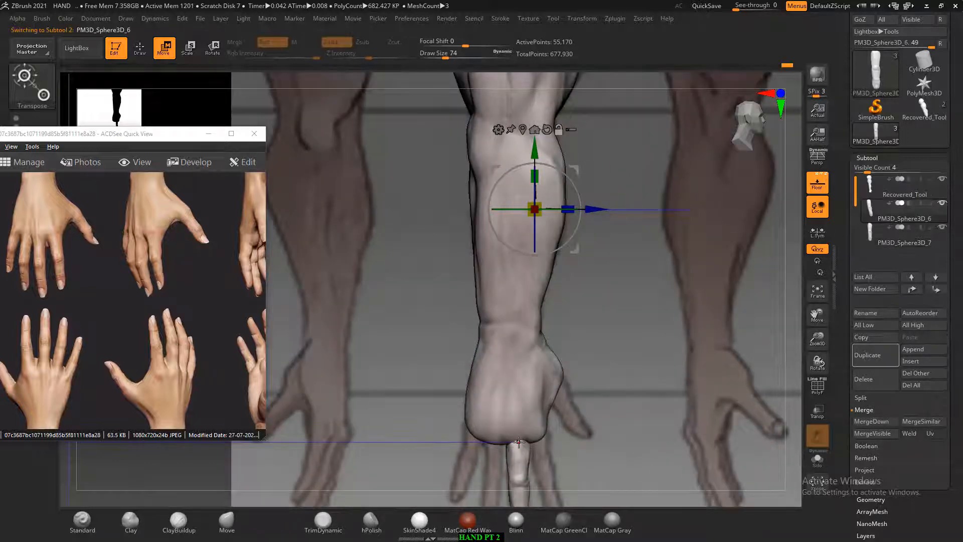
click(518, 443)
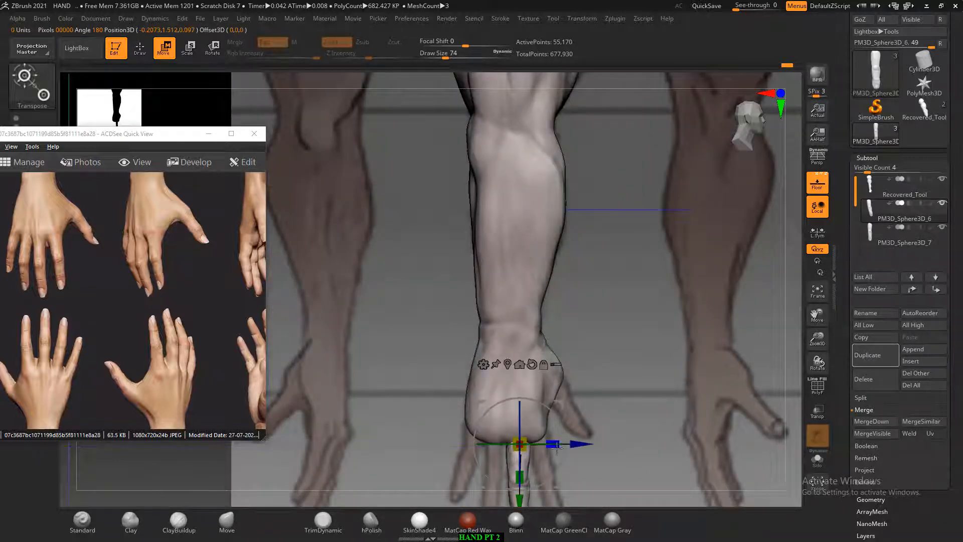
drag(574, 446, 553, 446)
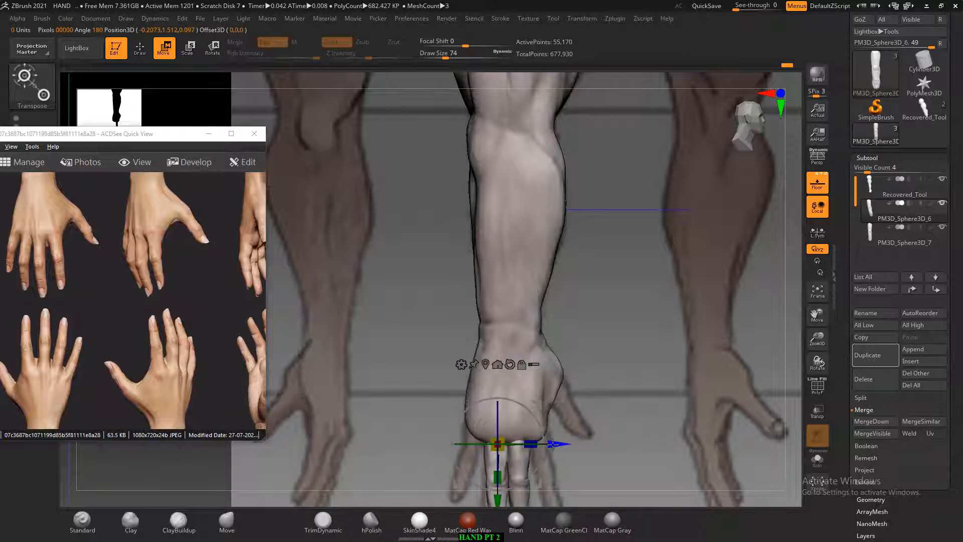
- Scale the ring finger down slightly and rotate it to follow the ring finger in the floor reference
alt+drag(651, 354, 669, 370)
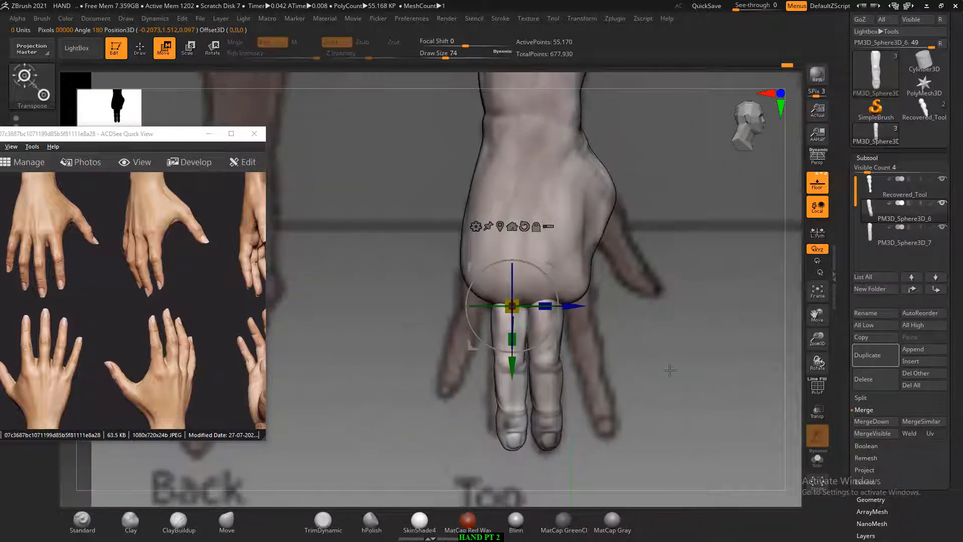
drag(512, 305, 517, 301)
mouse_move(575, 306)
mouse_down()
mouse_move(547, 281)
mouse_move(572, 312)
mouse_up()
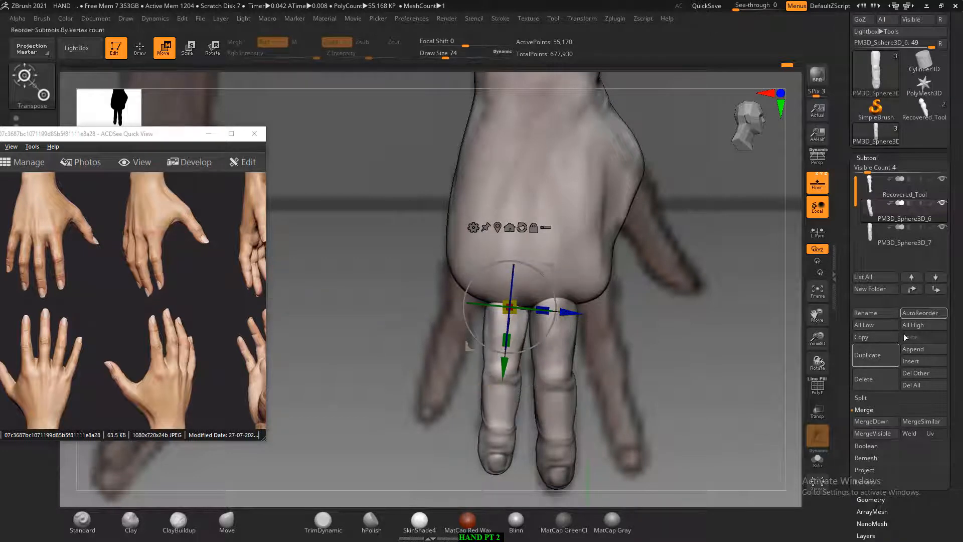
- Duplicate the ring finger, move the copy to the little finger's place, shorten it and angle it outward to follow the reference
click(876, 358)
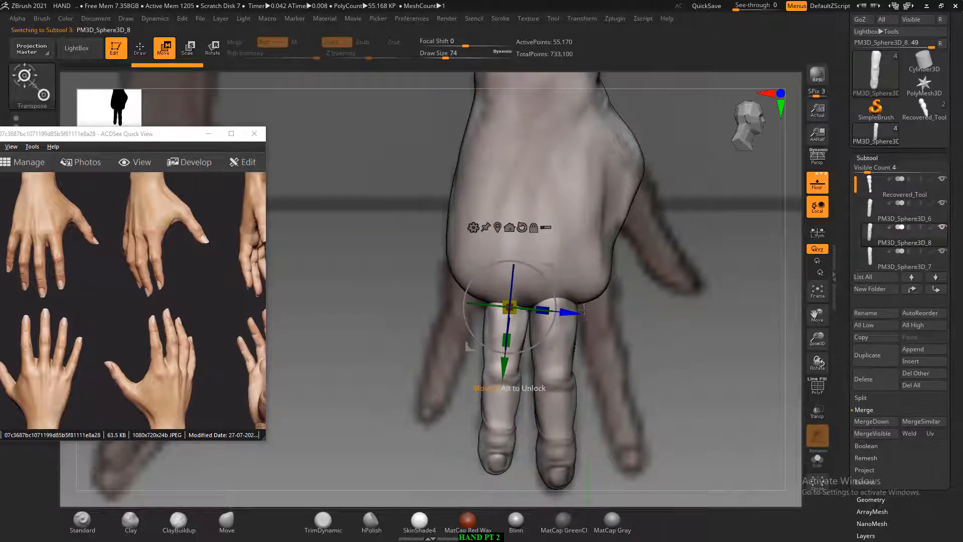
drag(585, 312, 537, 307)
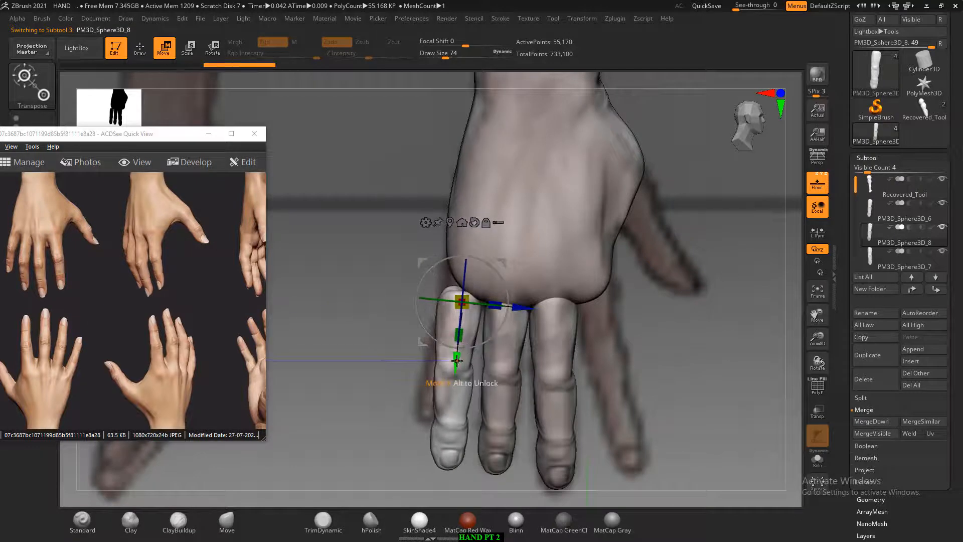
drag(456, 361, 458, 341)
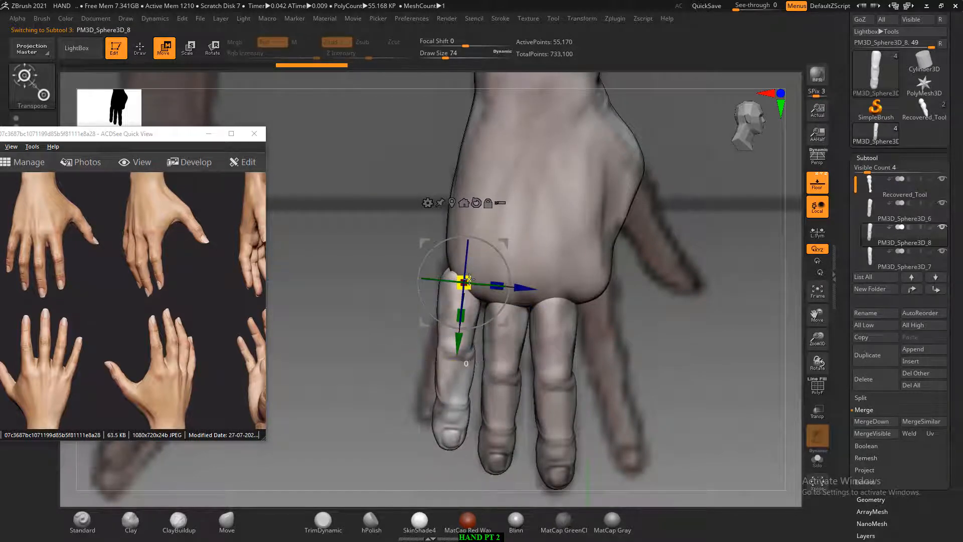
drag(501, 255, 510, 263)
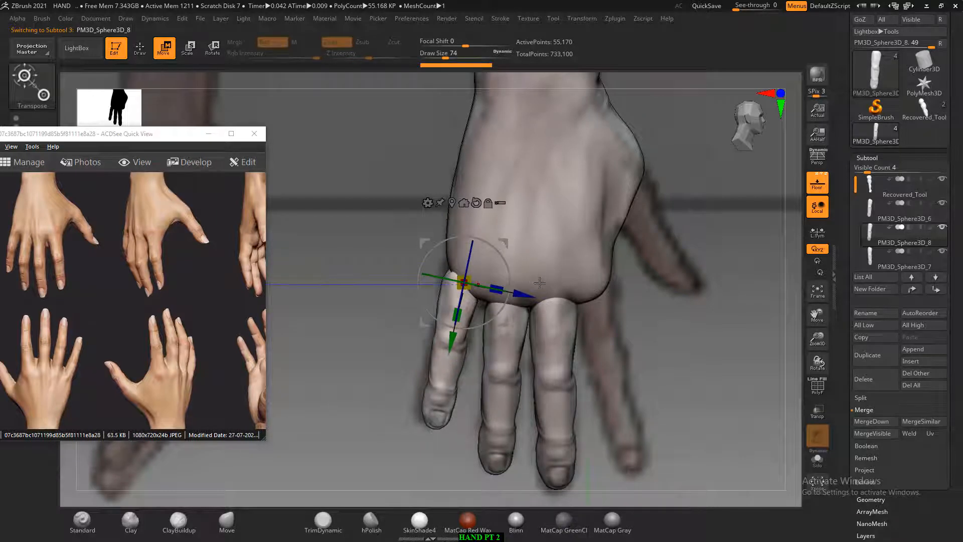
drag(669, 344, 724, 346)
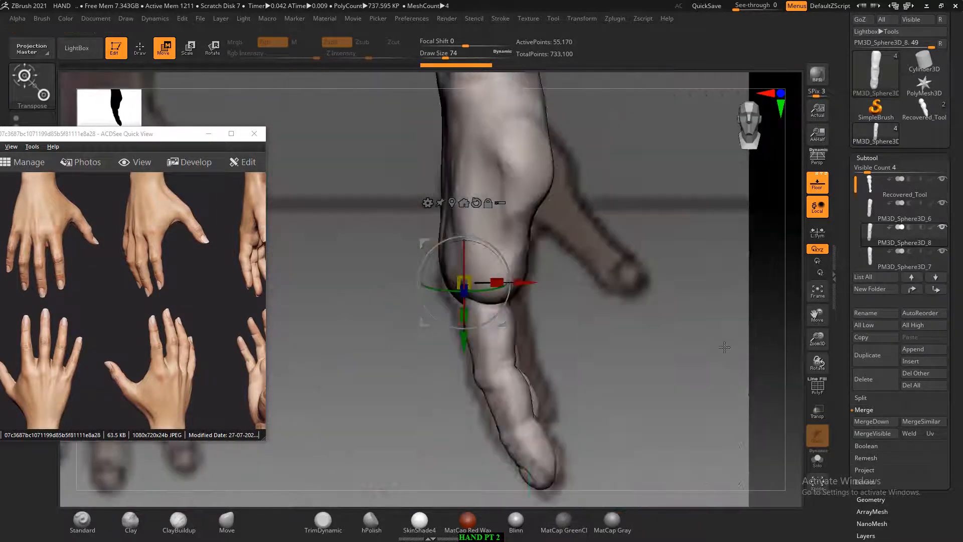
- Shift the little finger and then the ring finger in depth to line up with the side-view reference
drag(531, 287, 551, 287)
drag(560, 367, 673, 332)
alt+click(515, 357)
drag(583, 304, 594, 304)
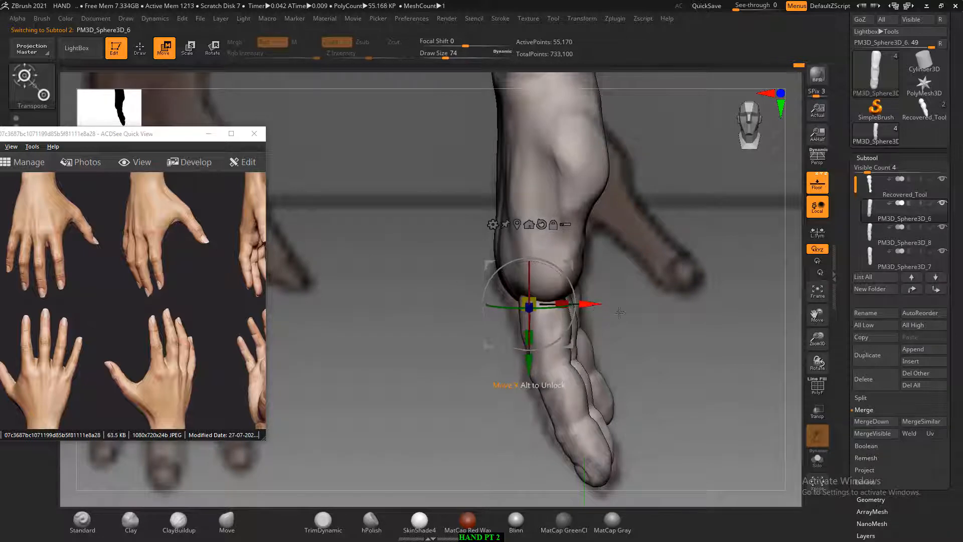
drag(627, 335, 703, 357)
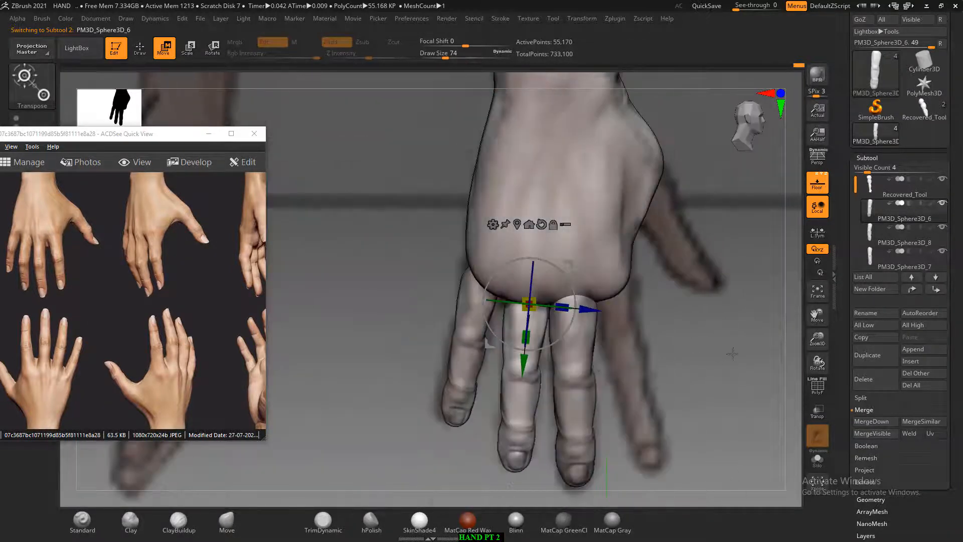
- Duplicate the middle finger, move the copy to the index finger's place and angle it outward to follow the reference
alt+click(586, 332)
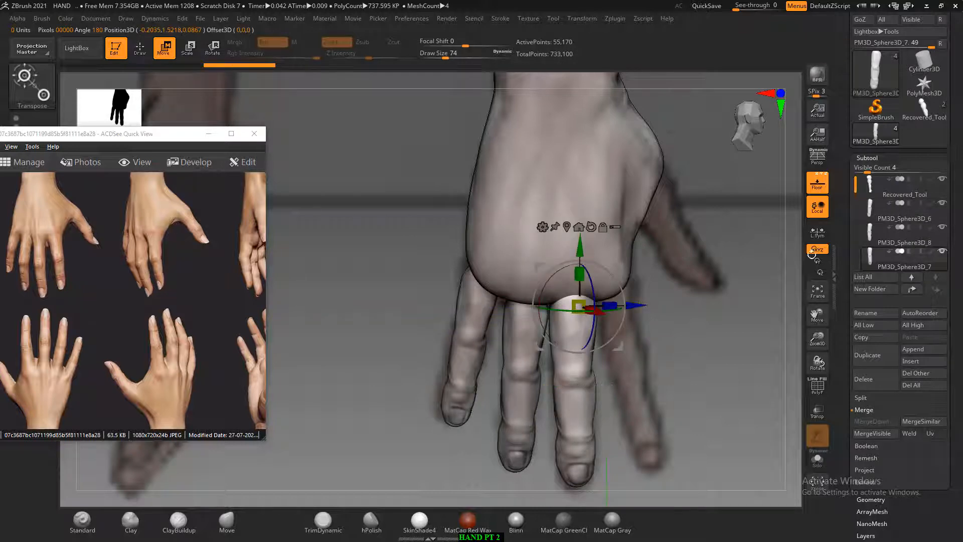
click(882, 365)
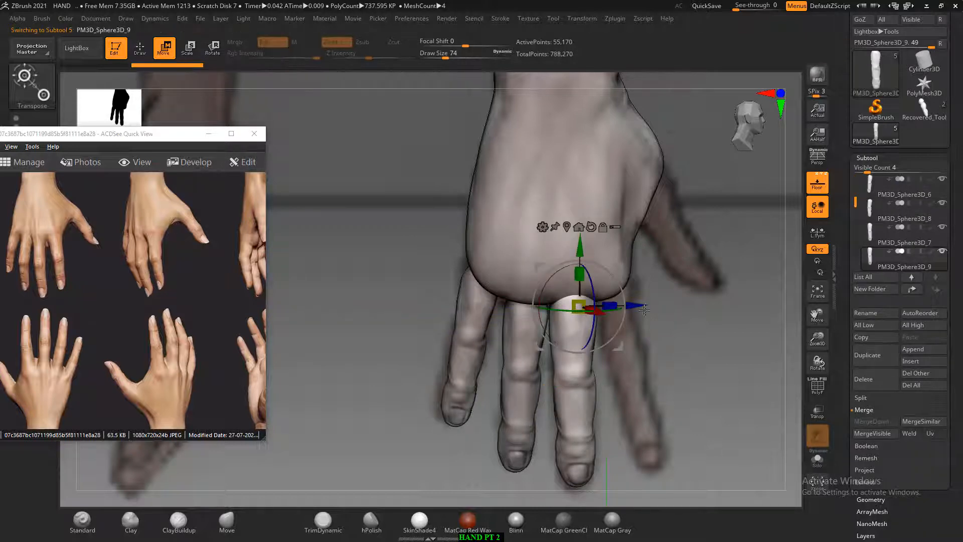
drag(642, 305, 693, 302)
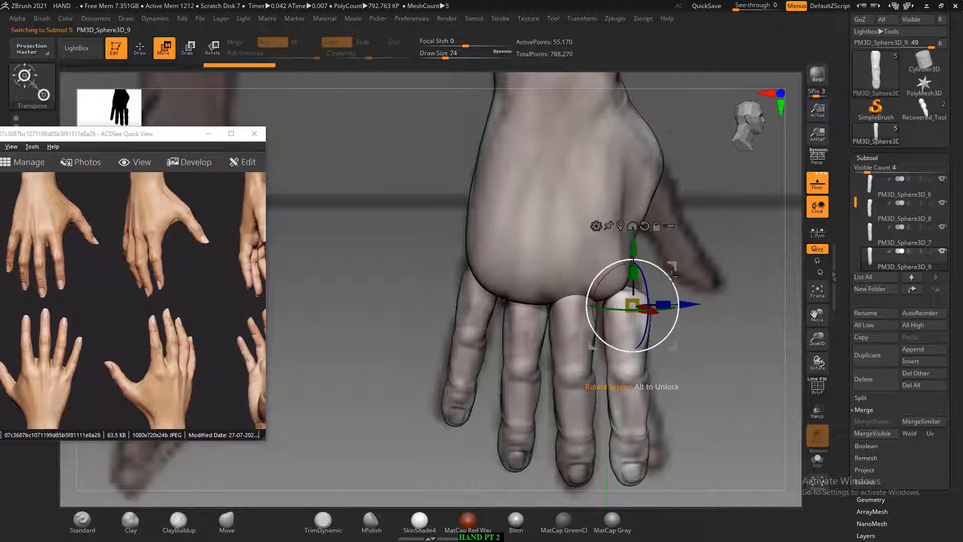
drag(657, 265, 612, 243)
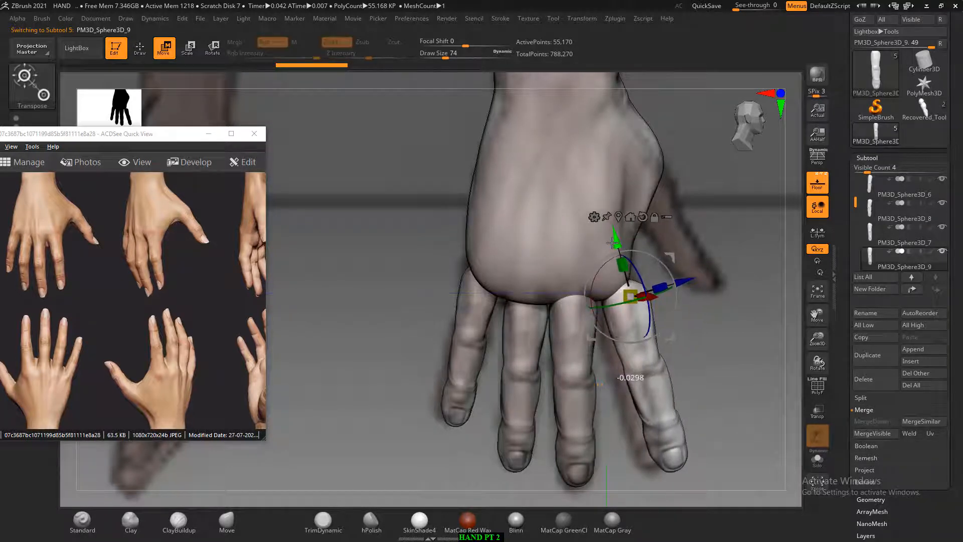
drag(688, 281, 677, 284)
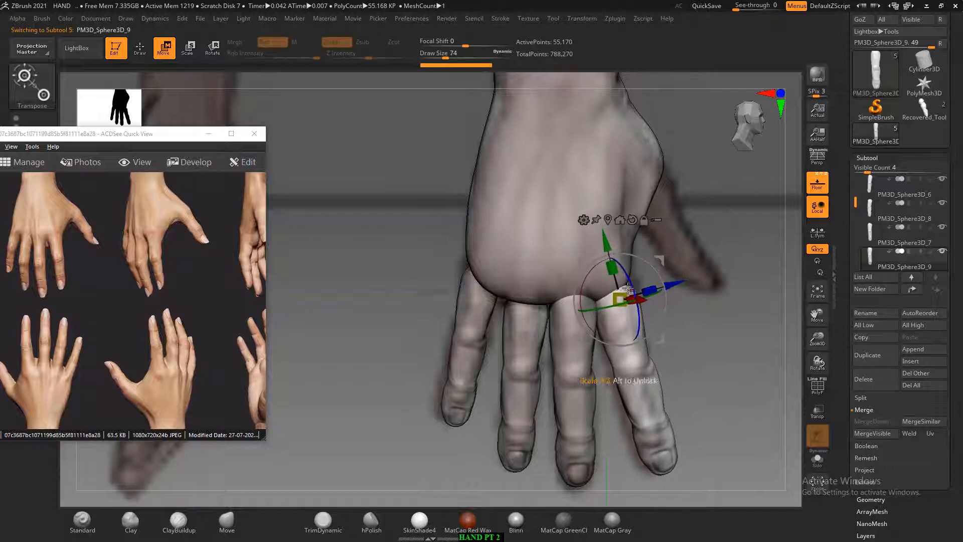
drag(619, 297, 620, 298)
drag(680, 281, 680, 278)
- Check the index finger from the side and fine-tune its depth against the palm and the other fingers
drag(690, 335, 736, 323)
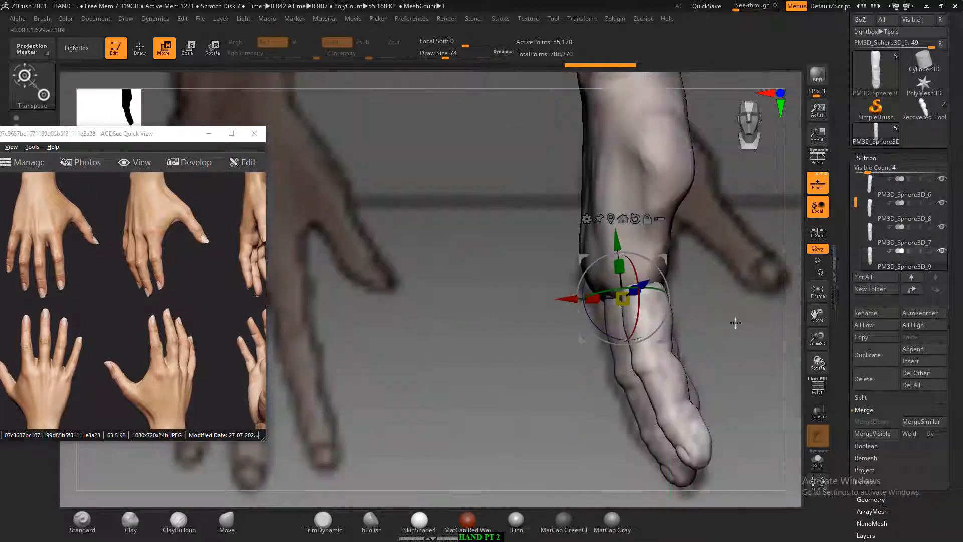
drag(568, 299, 568, 299)
alt+drag(527, 371, 466, 322)
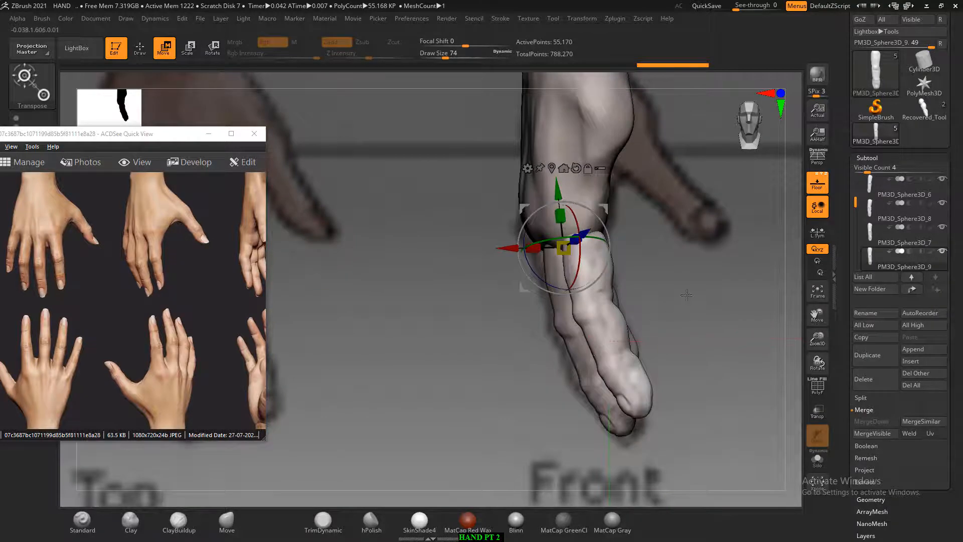
drag(686, 295, 622, 307)
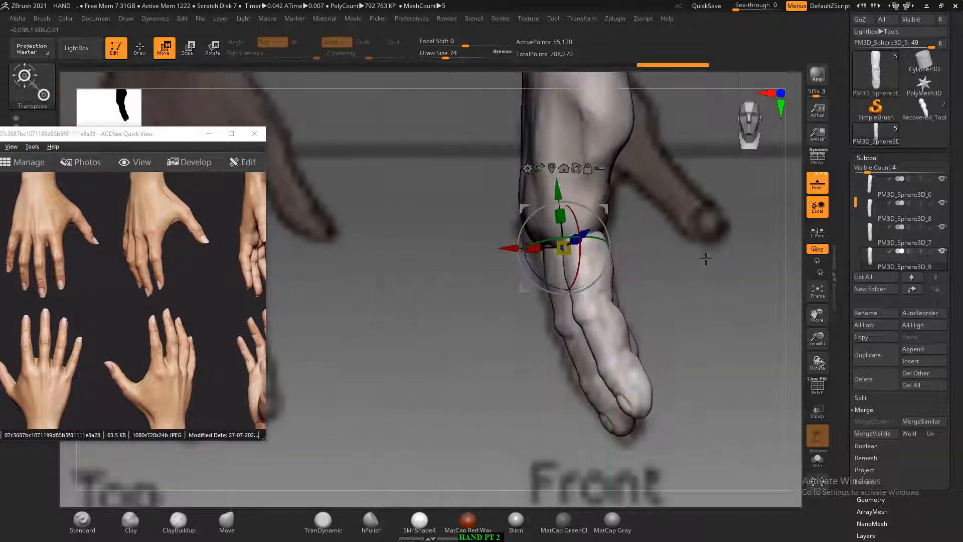
alt+drag(709, 256, 705, 312)
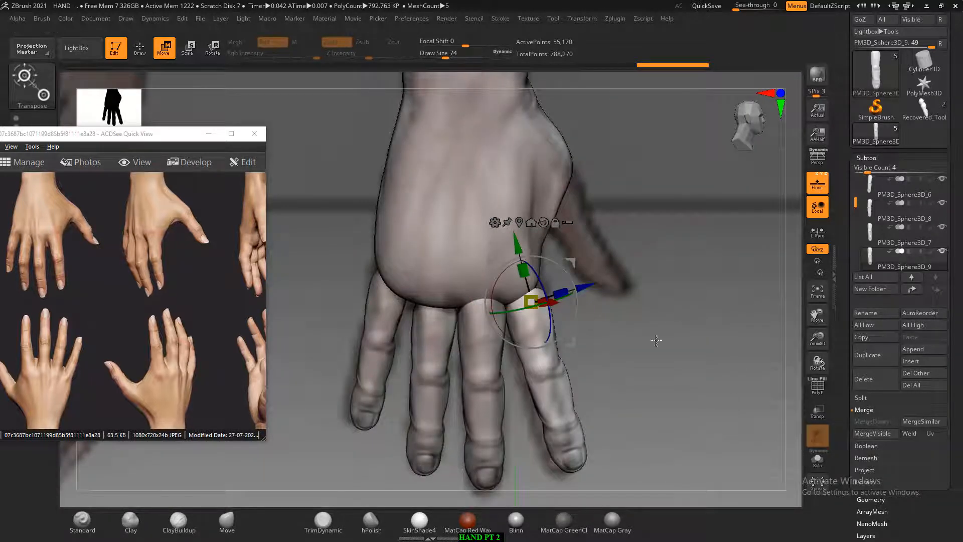
- Duplicate the middle finger again, move the copy out to the thumb side and rotate it to the thumb's slant
click(476, 309)
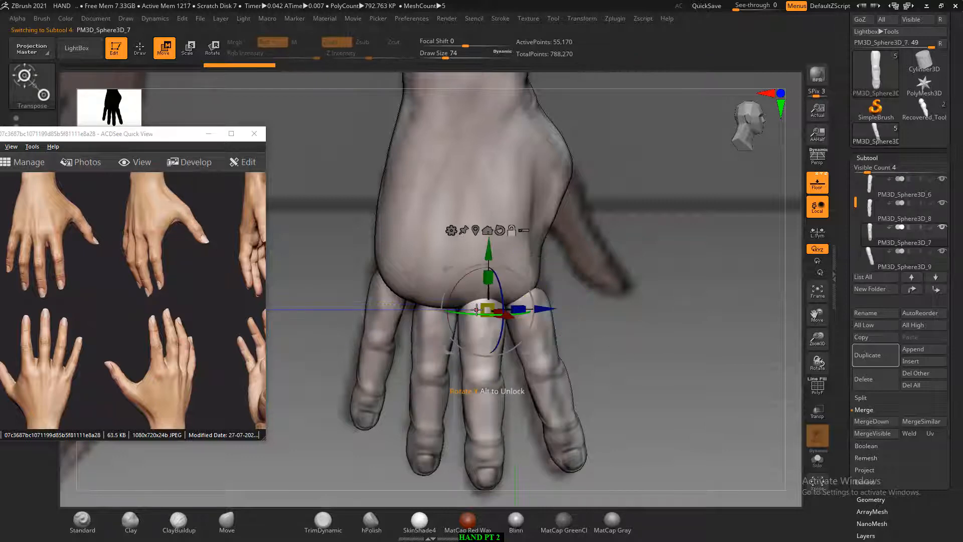
click(890, 356)
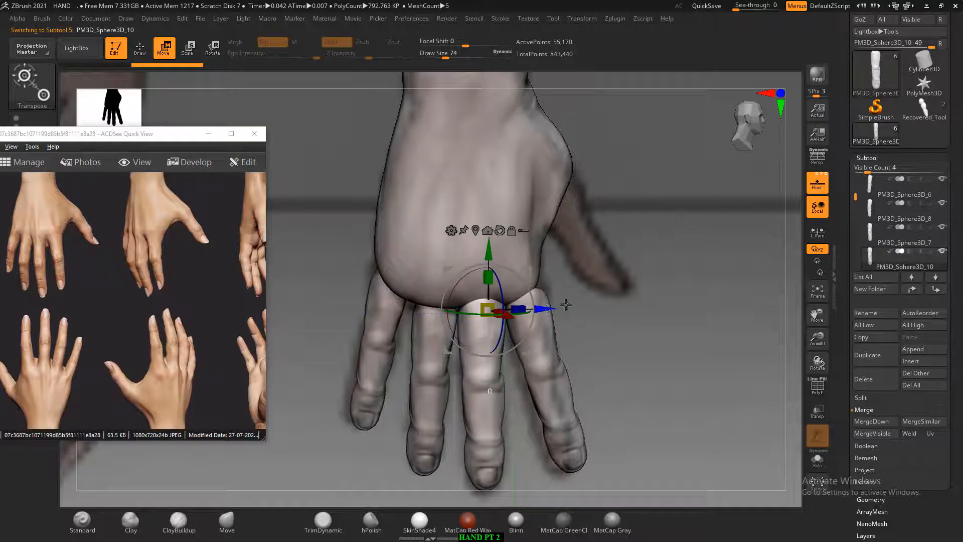
drag(567, 305, 705, 301)
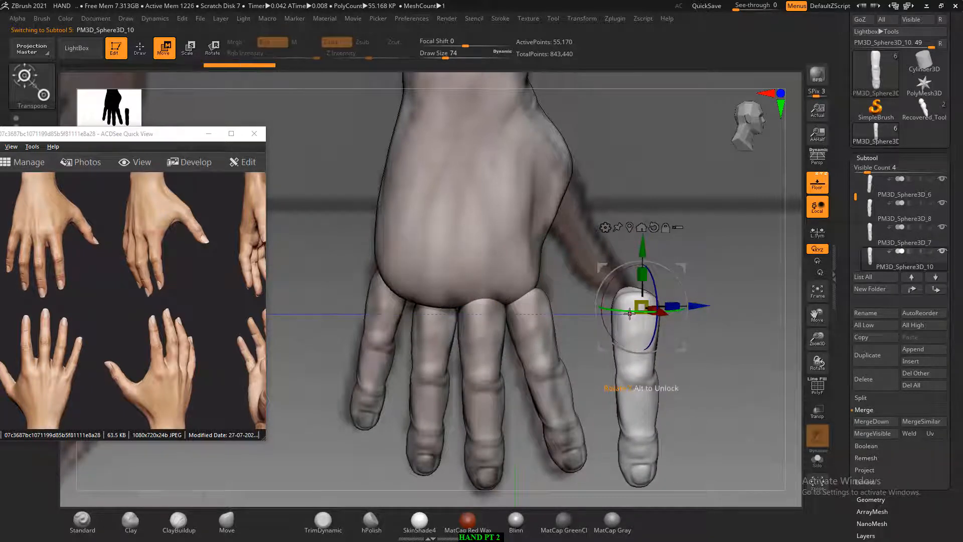
drag(622, 313, 575, 222)
alt+drag(703, 280, 687, 258)
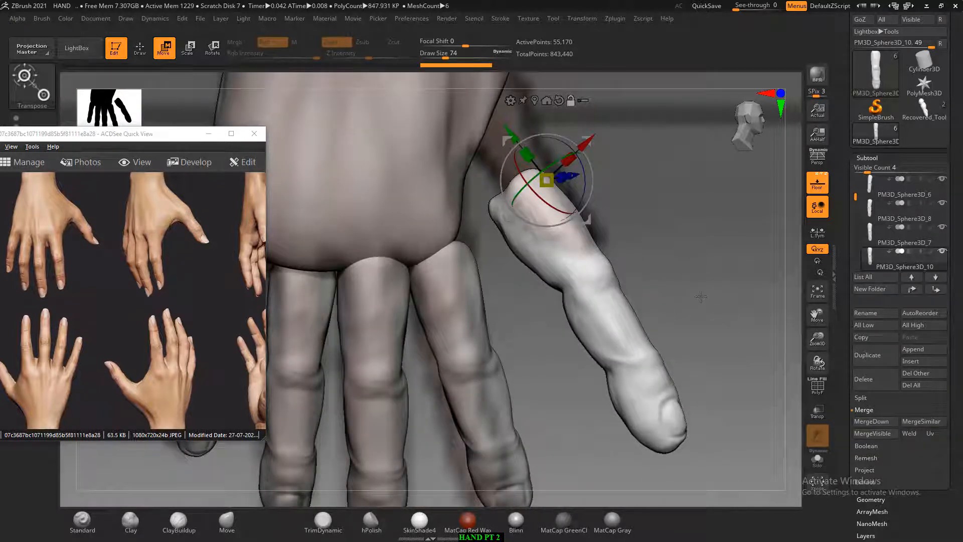
- Move the photo reference clear of the brush controls and cut off the thumb copy's base segment with the ClipCurve brush
drag(184, 138, 176, 290)
click(134, 54)
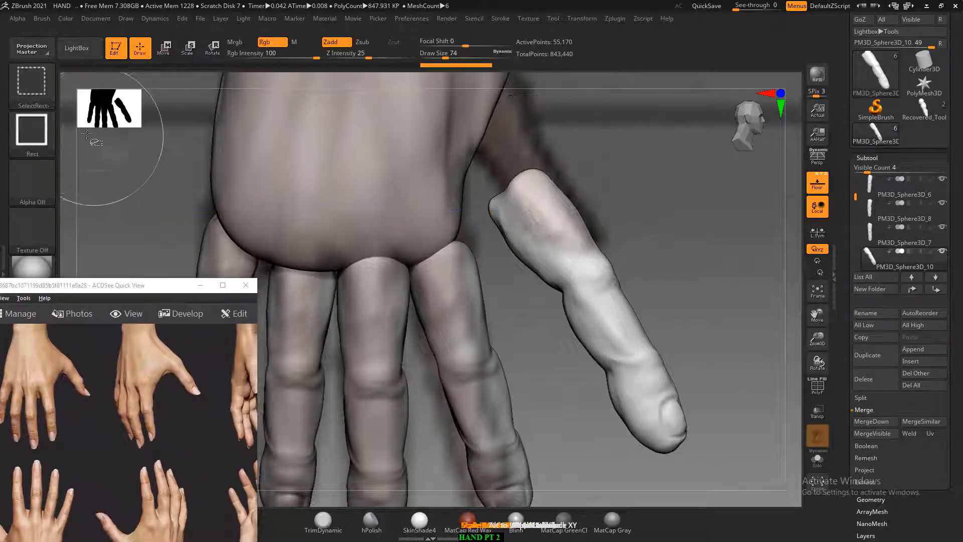
ctrl+shift+click(23, 131)
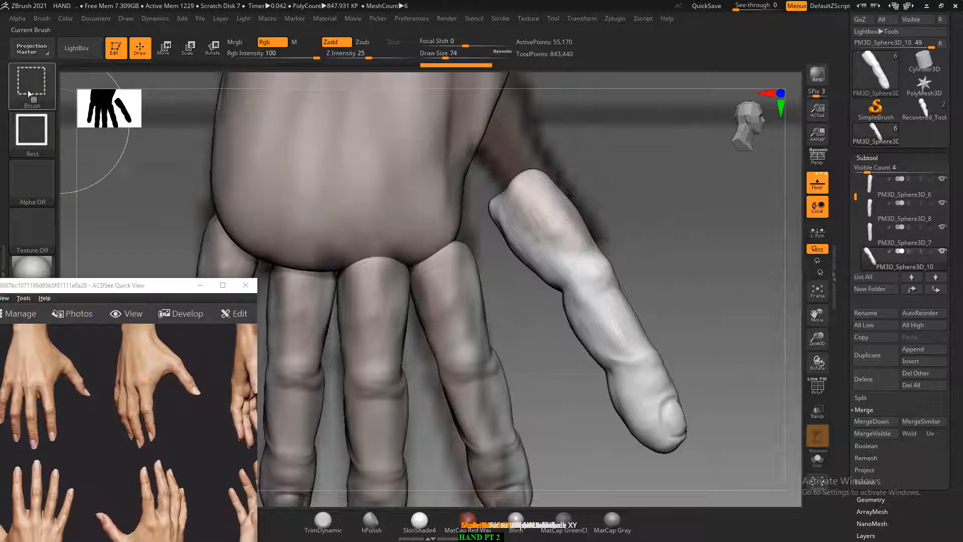
click(27, 89)
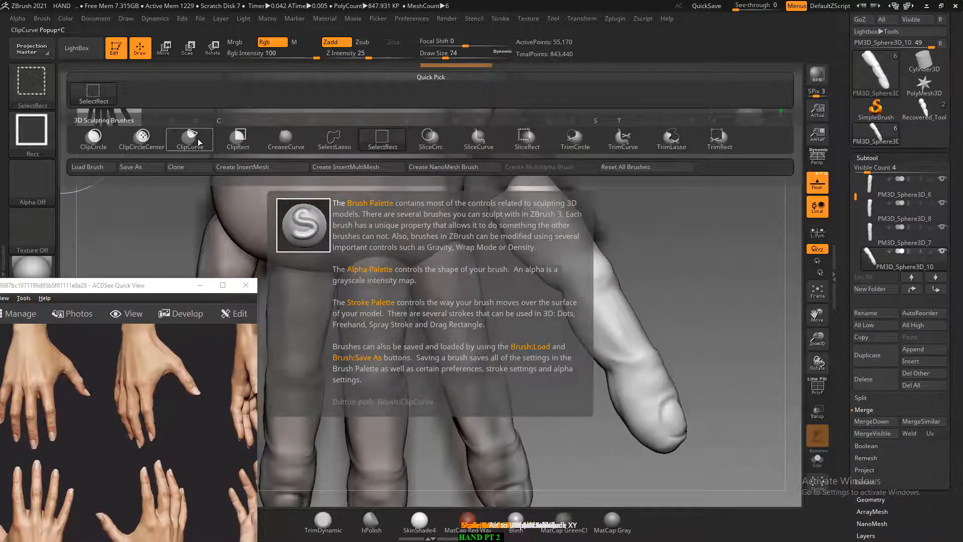
click(198, 138)
mouse_move(635, 242)
ctrl+shift+mouse_down()
mouse_move(540, 306)
mouse_move(653, 245)
mouse_move(658, 320)
mouse_move(658, 232)
mouse_move(676, 236)
ctrl+shift+mouse_up()
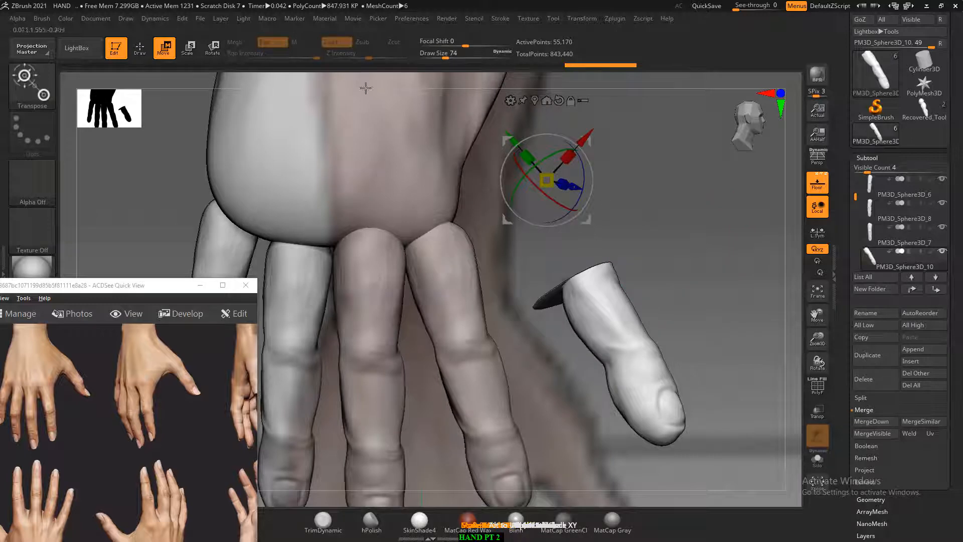
click(140, 48)
shift+drag(638, 231, 705, 251)
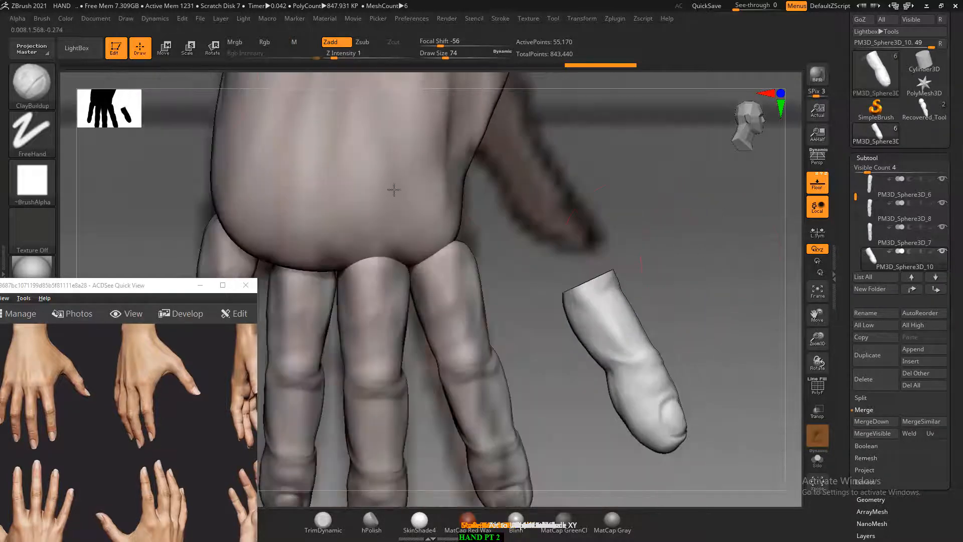
- Center the Move gizmo on the thumb's cut end and place the thumb over its reference at the palm's edge
click(164, 49)
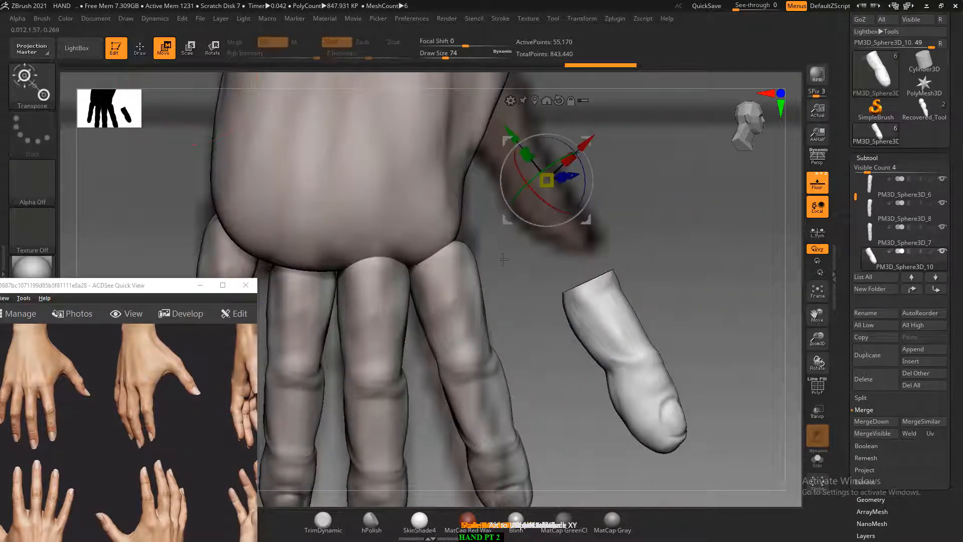
click(594, 282)
mouse_move(594, 227)
mouse_down()
mouse_move(595, 121)
mouse_move(586, 131)
mouse_move(587, 229)
mouse_up()
drag(530, 217, 496, 128)
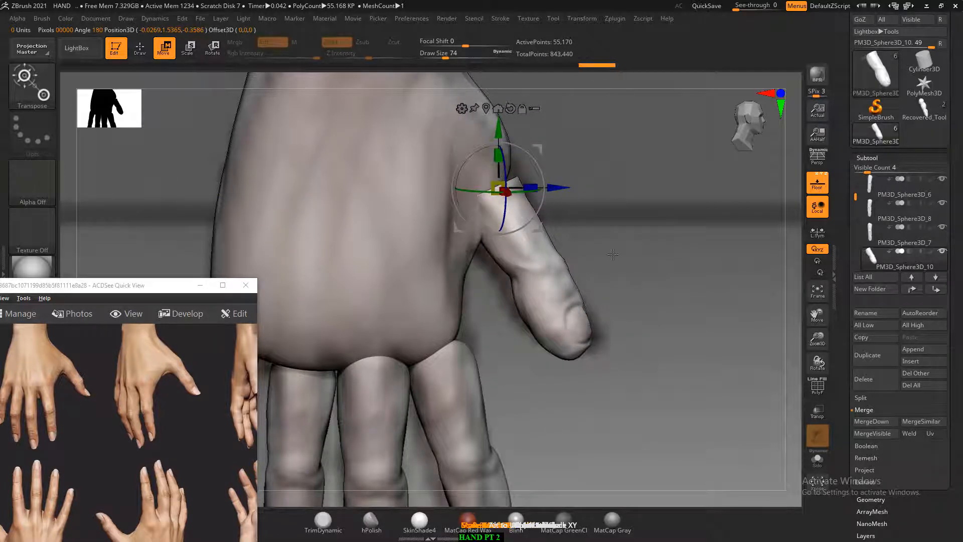
- Shift the thumb in depth, turn it toward the side-view reference and move it outward from the palm
drag(610, 253, 660, 289)
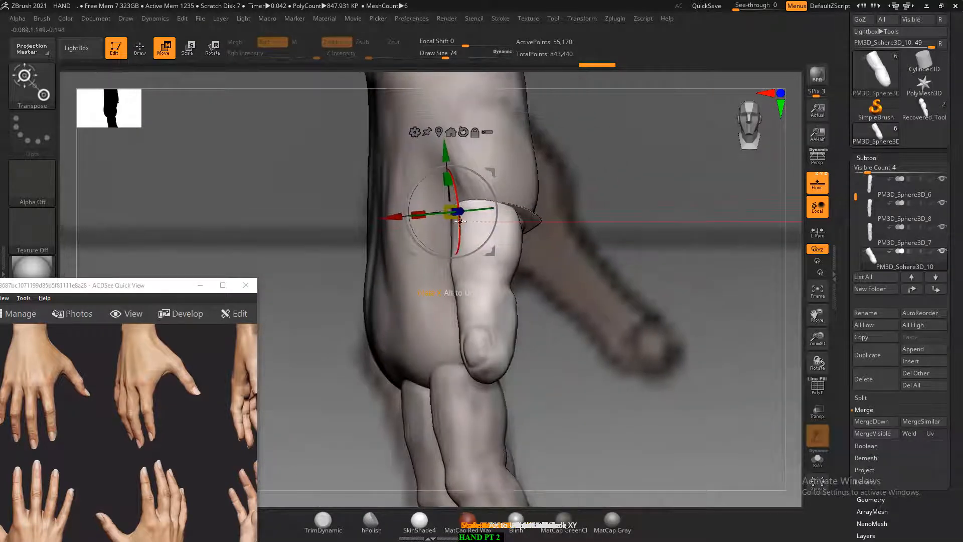
drag(394, 217, 450, 212)
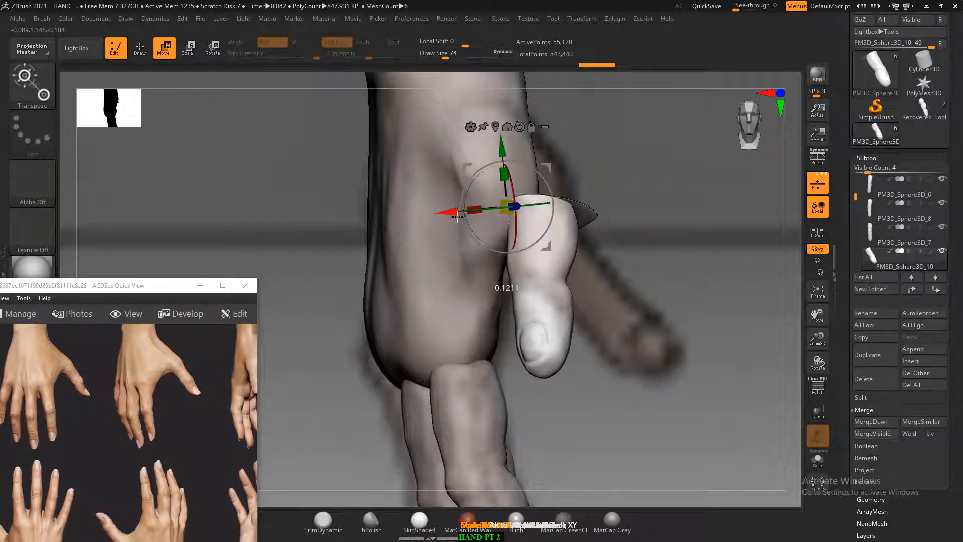
drag(513, 195, 534, 209)
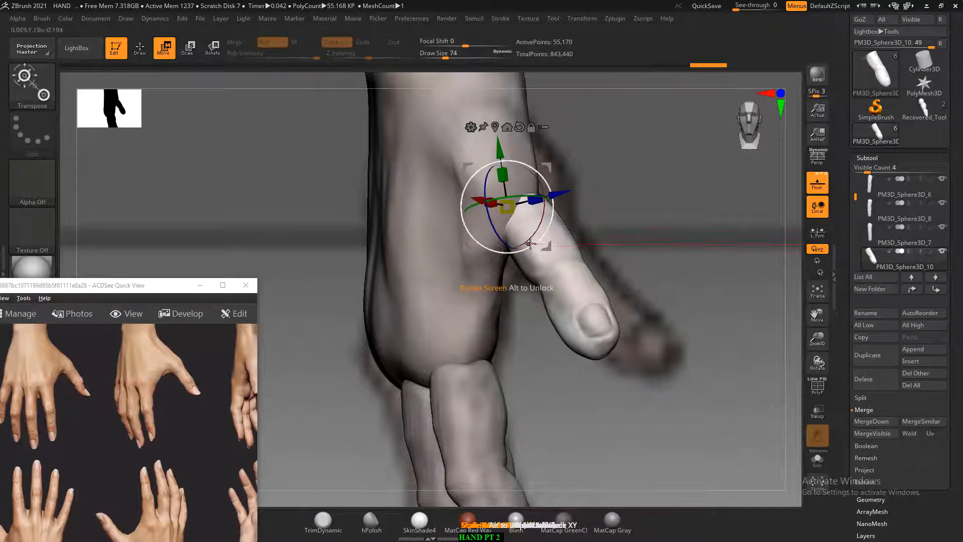
drag(614, 240, 661, 247)
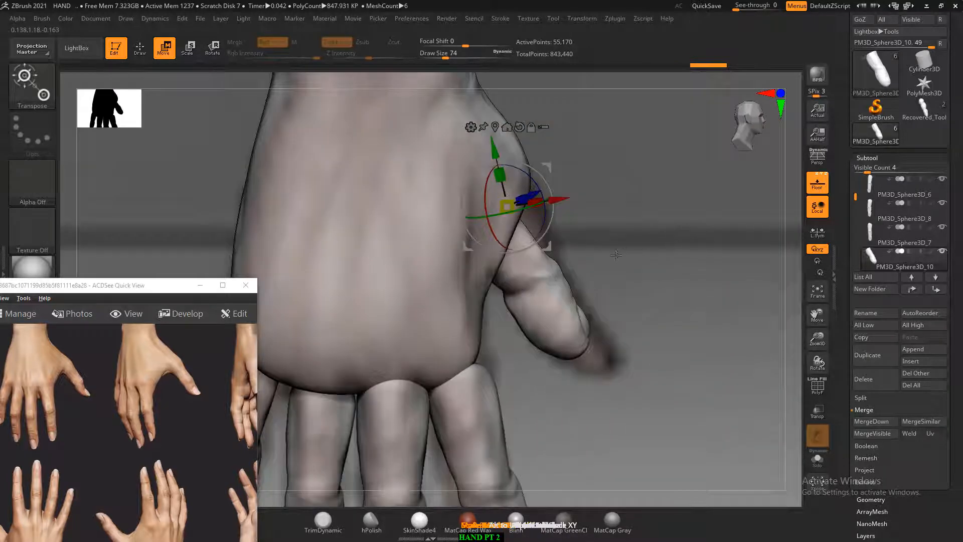
drag(563, 199, 594, 195)
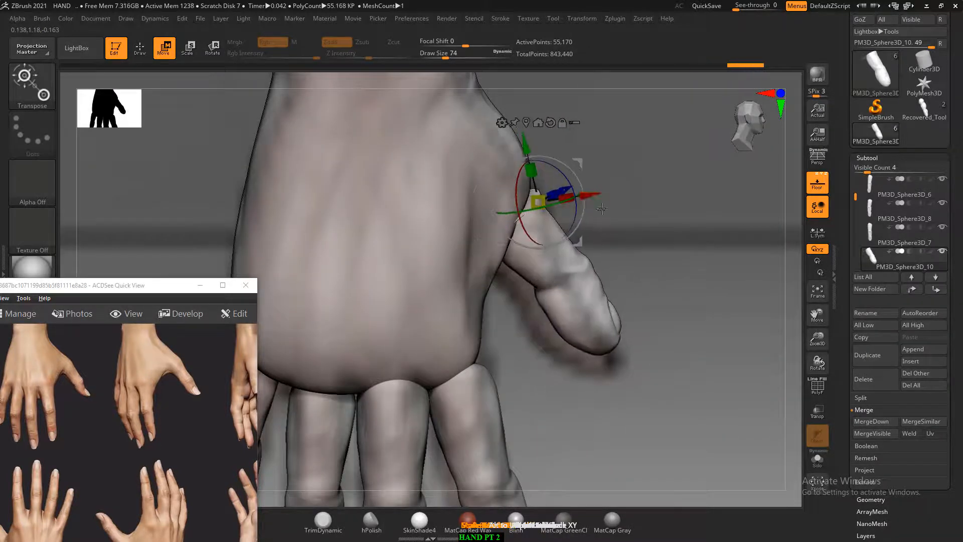
- Refine the thumb's position, lengthen it slightly and bring it back against the palm to match the reference
drag(658, 236, 585, 254)
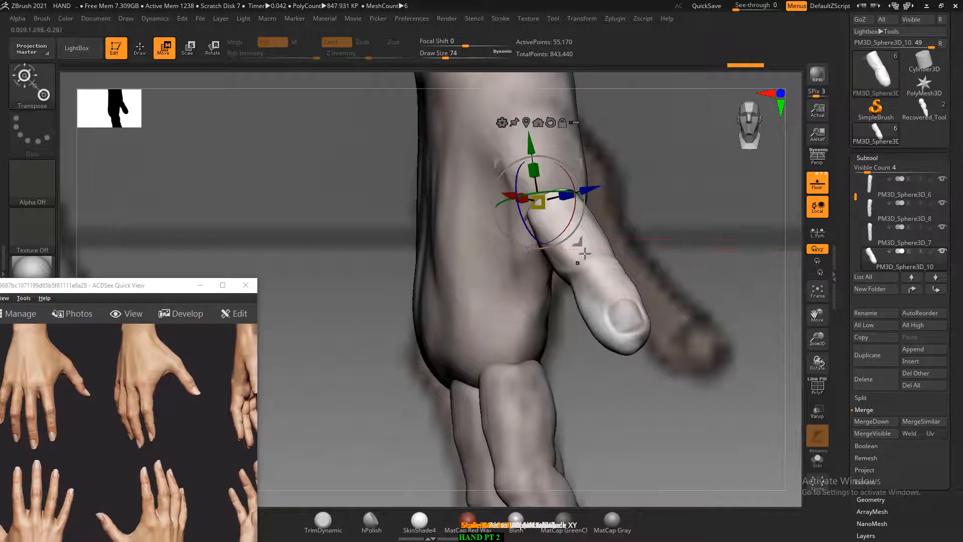
drag(536, 193, 682, 231)
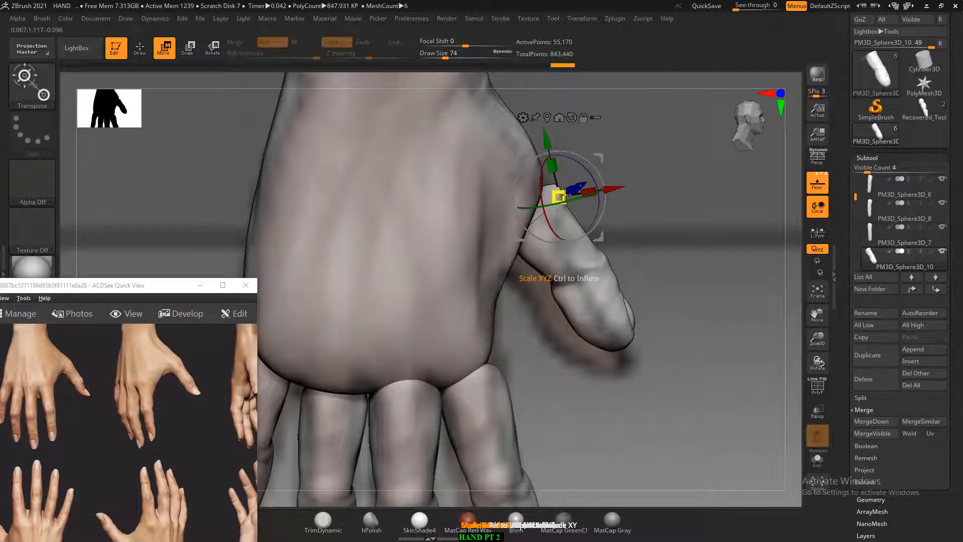
drag(552, 163, 549, 153)
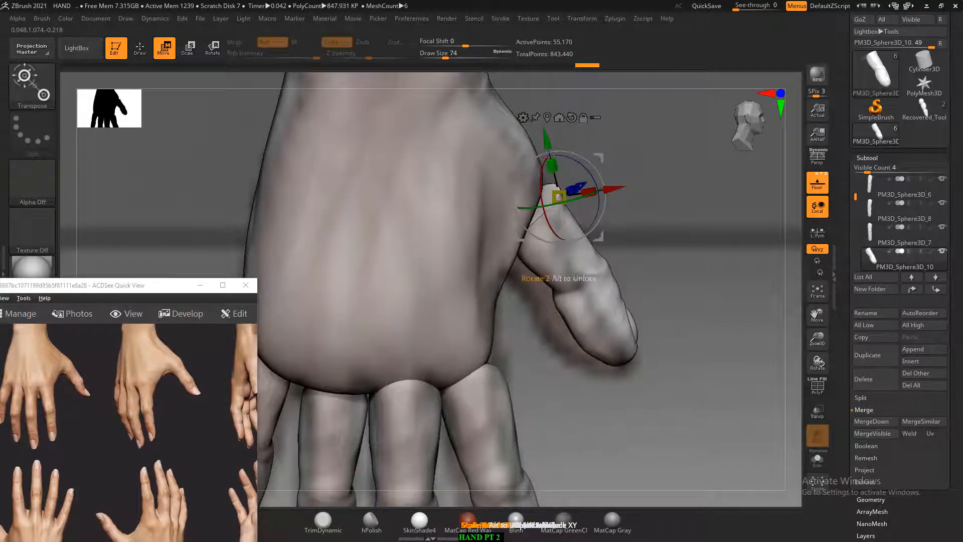
drag(624, 193, 612, 195)
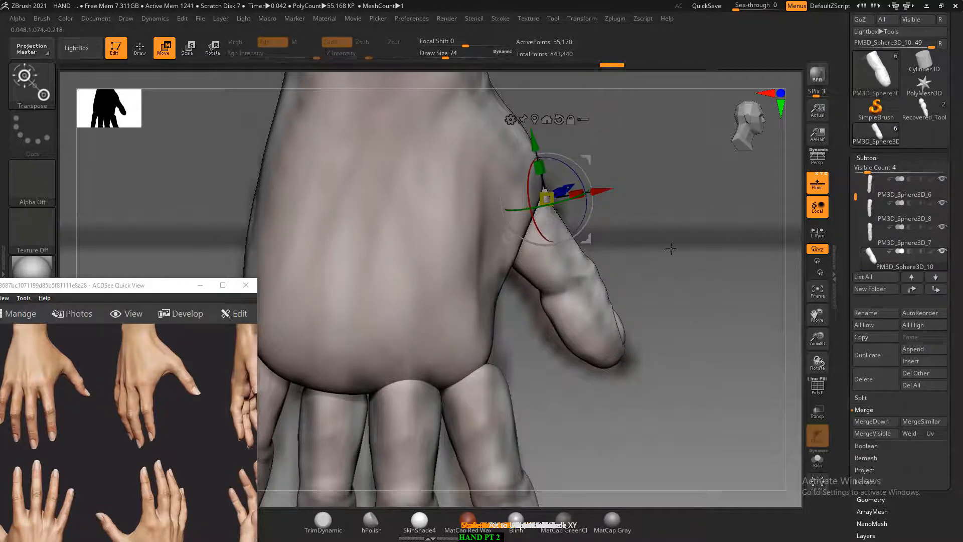
- Shift the thumb in depth to meet the palm in side view and stretch it slightly lengthwise
drag(672, 246, 584, 261)
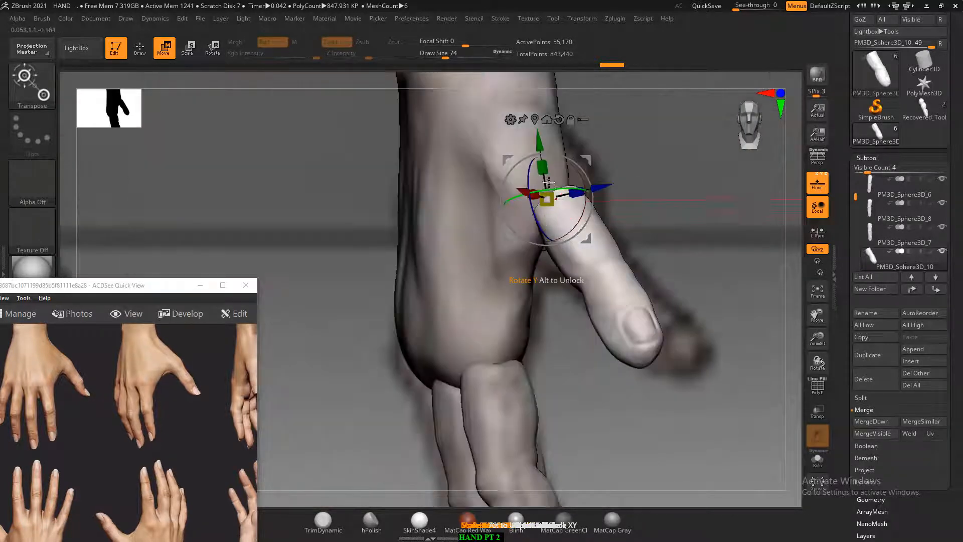
drag(577, 193, 554, 202)
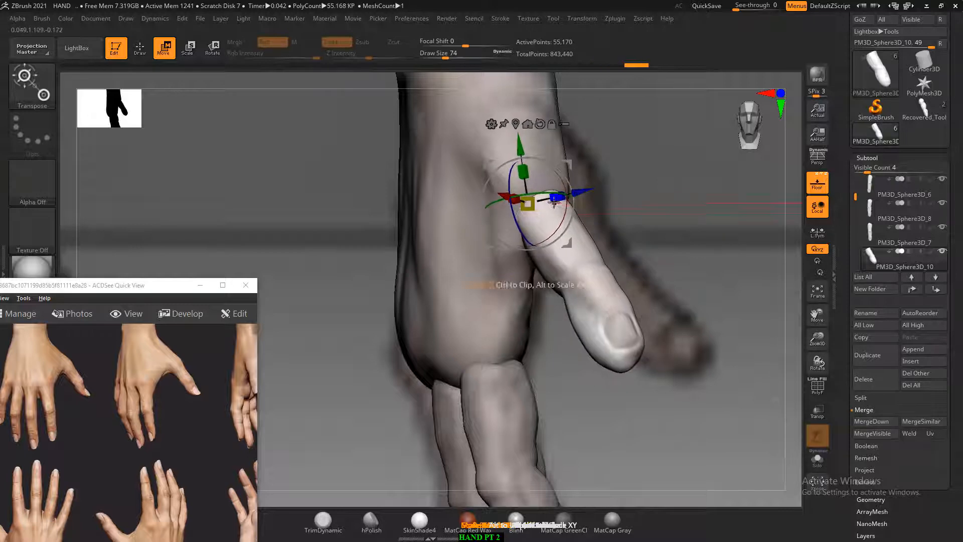
drag(550, 236, 364, 251)
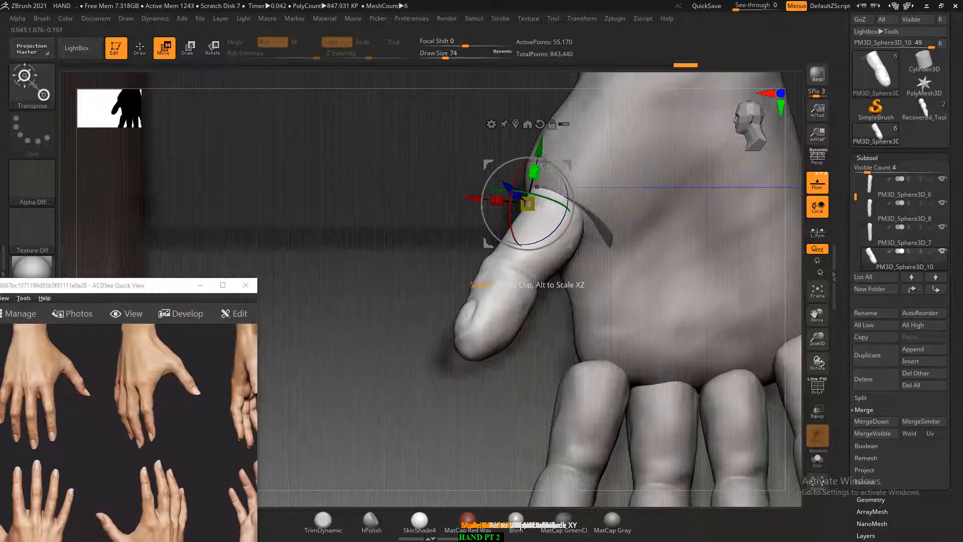
drag(536, 171, 537, 168)
drag(374, 217, 644, 239)
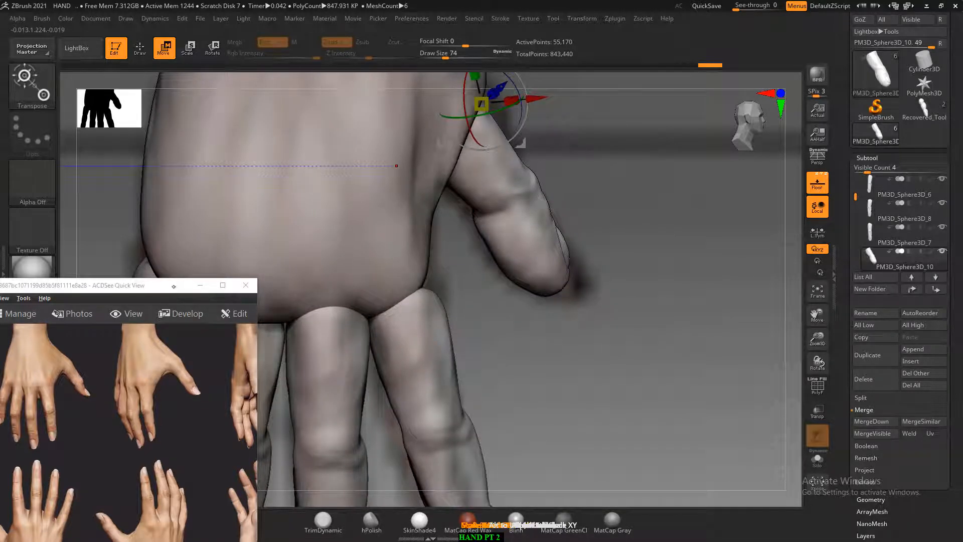
- Move the reference photo window up and reshape the thumb's tip and outer edge with the Move brush to follow the reference silhouette
drag(174, 286, 163, 110)
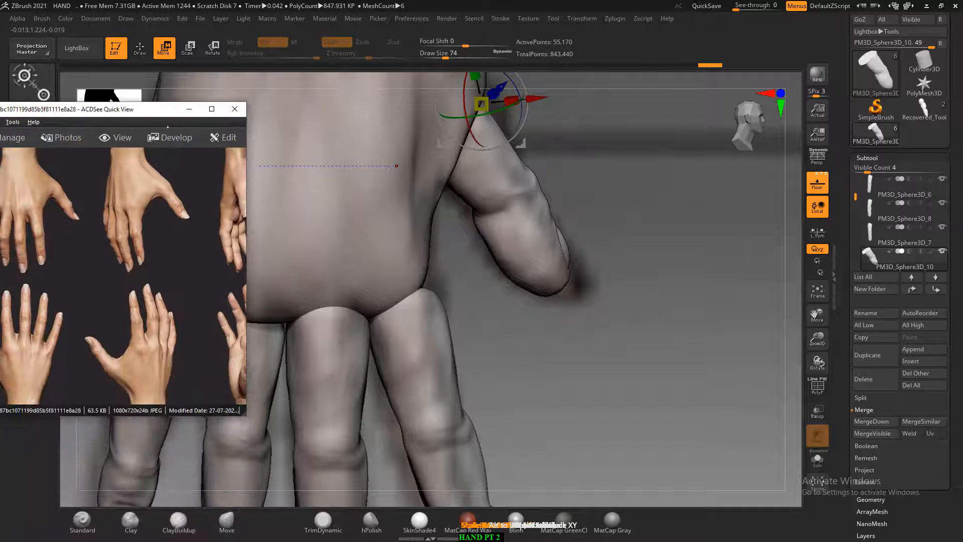
click(248, 523)
drag(620, 327, 576, 295)
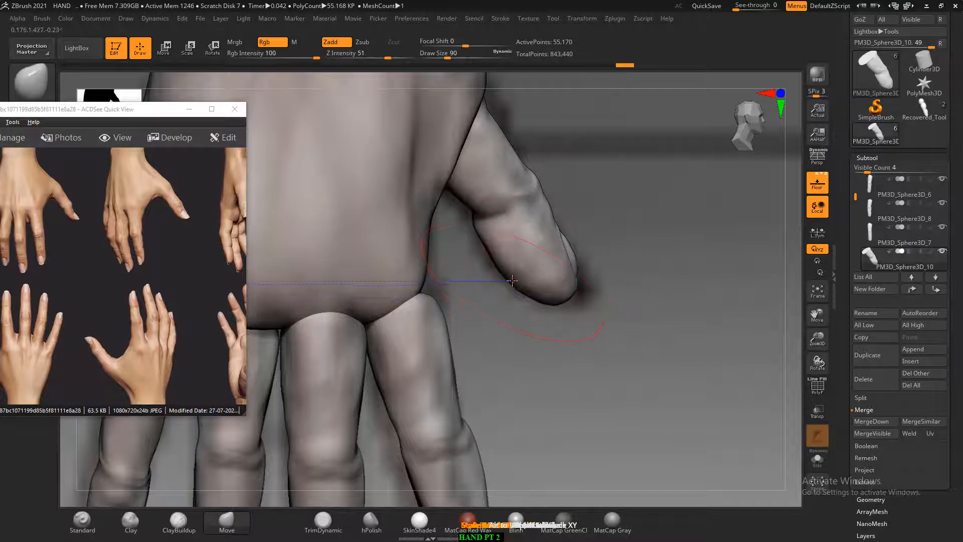
drag(512, 281, 499, 274)
drag(551, 237, 550, 231)
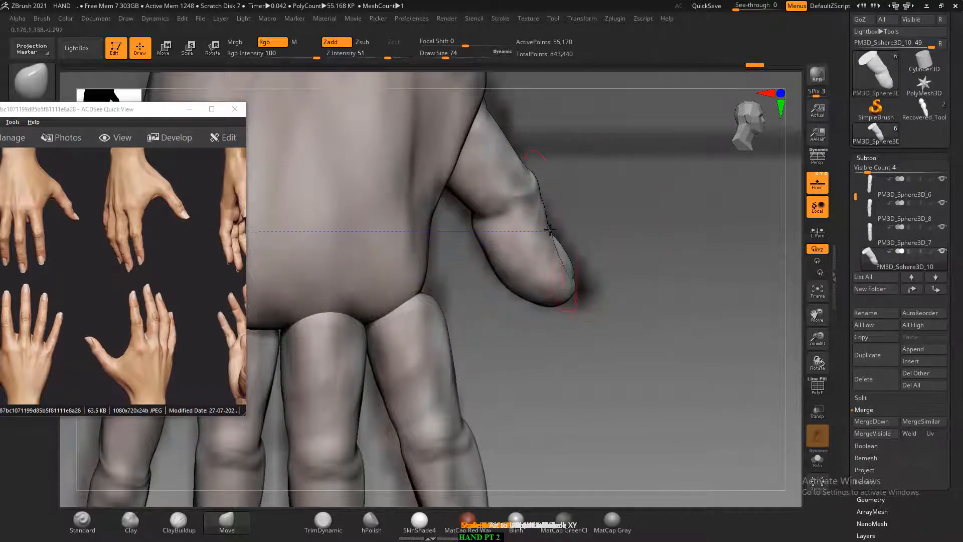
- From the side view, use the Move brush to pull the thumb's base up into the palm and push its upper edge toward the reference
alt+drag(589, 162, 592, 253)
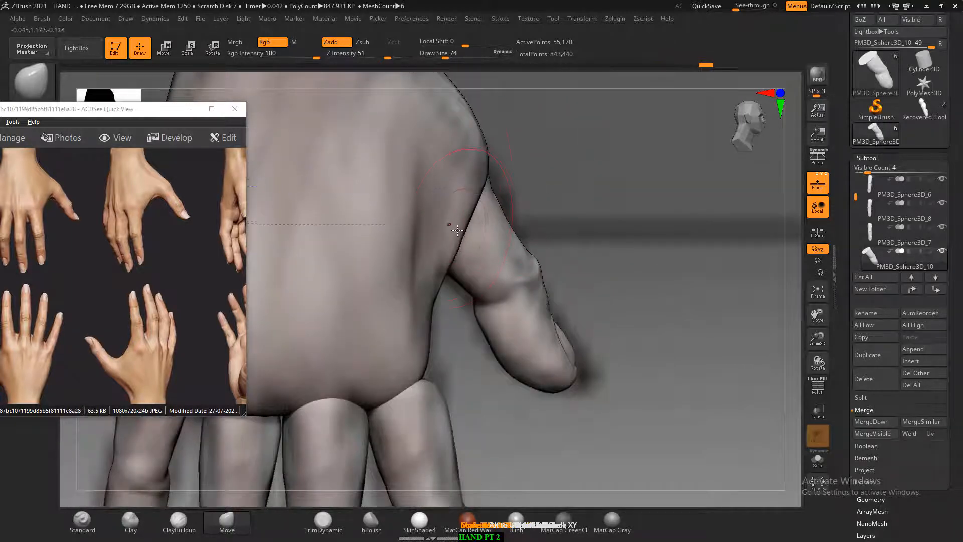
mouse_move(592, 196)
mouse_down()
mouse_move(572, 181)
mouse_move(565, 203)
mouse_move(484, 167)
mouse_move(621, 163)
mouse_move(645, 140)
mouse_move(478, 253)
mouse_move(468, 246)
mouse_up()
drag(626, 154, 598, 254)
drag(462, 236, 459, 231)
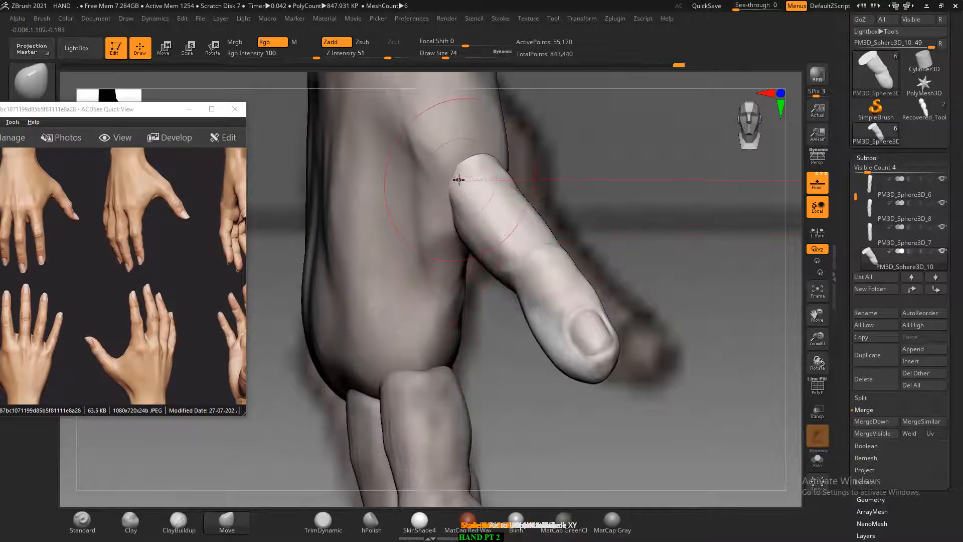
drag(458, 178, 485, 151)
drag(511, 184, 520, 175)
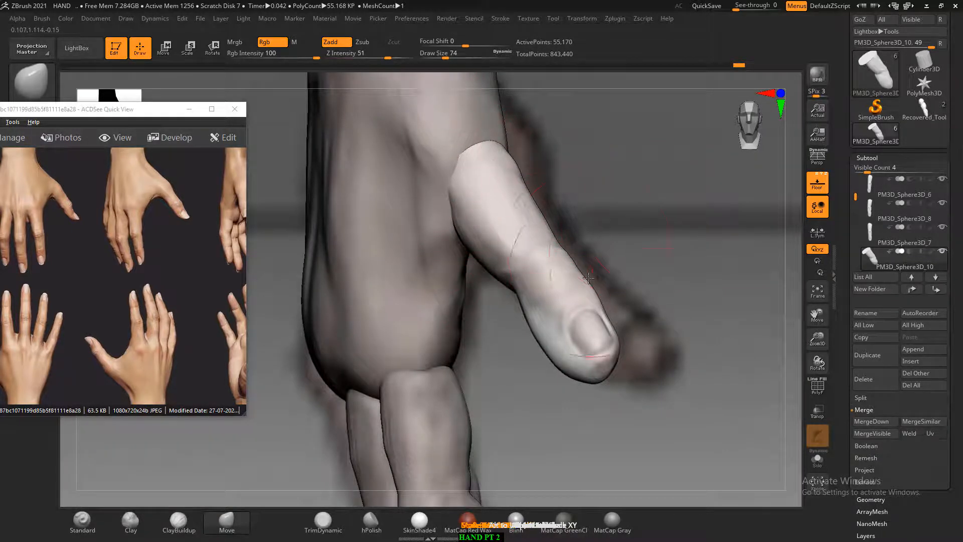
drag(606, 350, 615, 347)
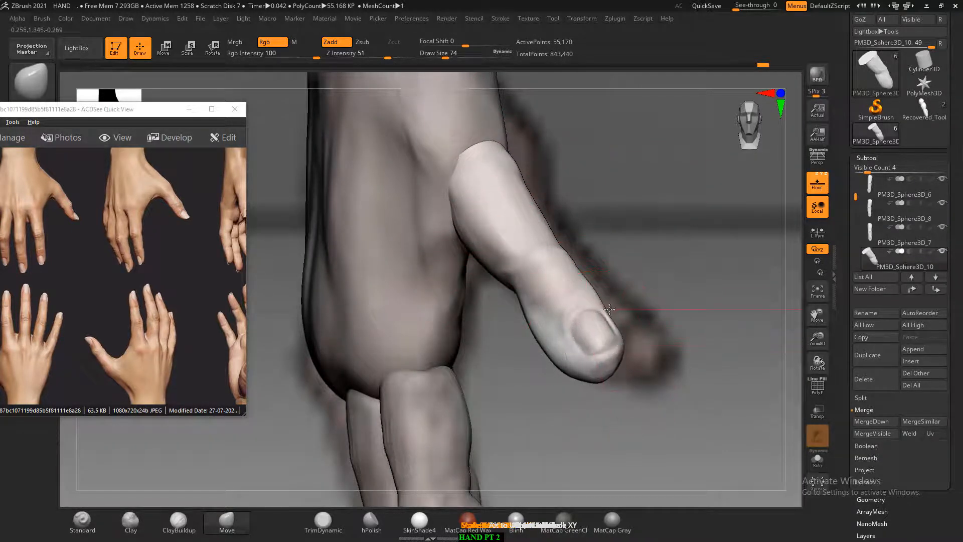
drag(610, 310, 613, 306)
mouse_move(669, 329)
mouse_down()
mouse_move(720, 323)
mouse_move(690, 291)
mouse_move(708, 275)
mouse_up()
key(shift)
key(shift)
key(shift)
key(shift)
key(shift)
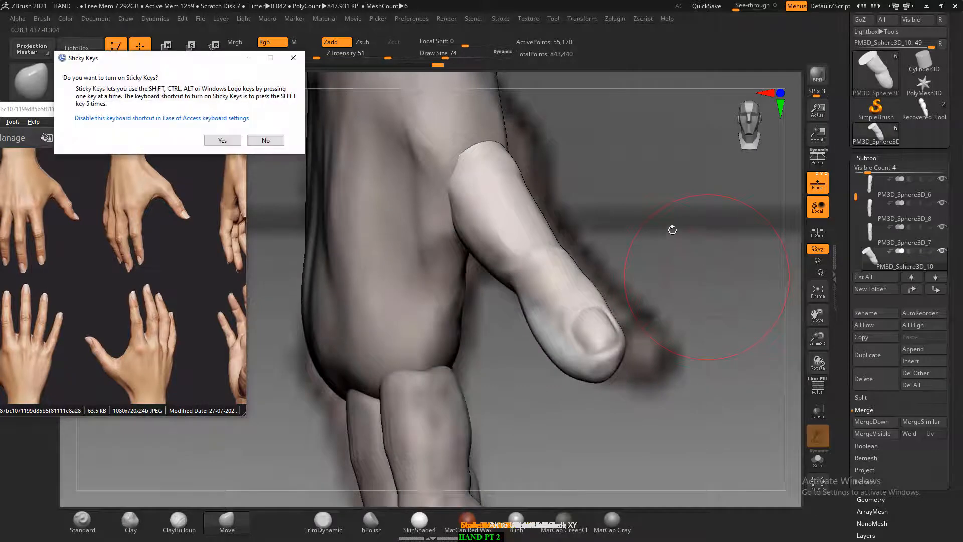
click(276, 143)
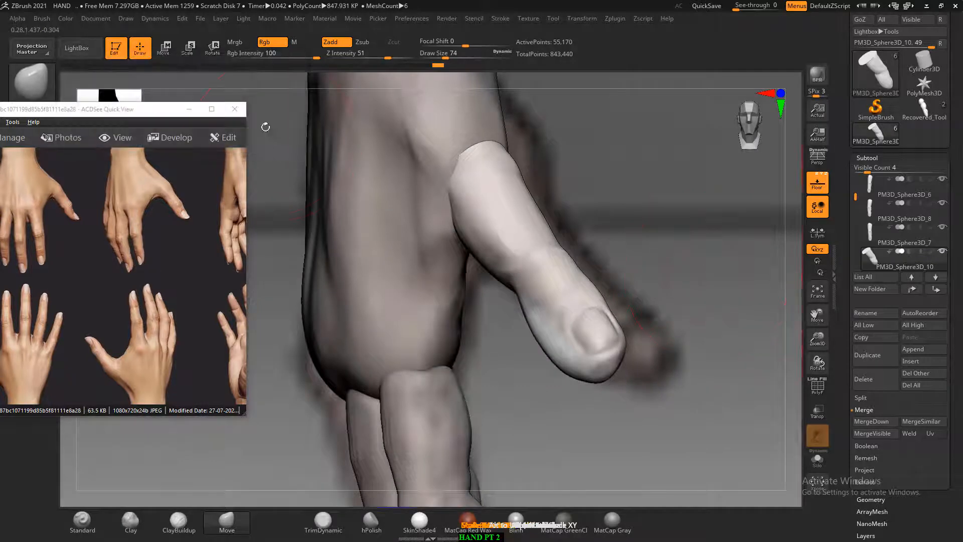
- Adjust the thumb's placement with the Move gizmo and hide the floor grid with its reference images
key(w)
drag(521, 175, 497, 256)
mouse_move(688, 241)
mouse_down()
mouse_move(716, 273)
mouse_move(716, 311)
mouse_move(680, 255)
mouse_up()
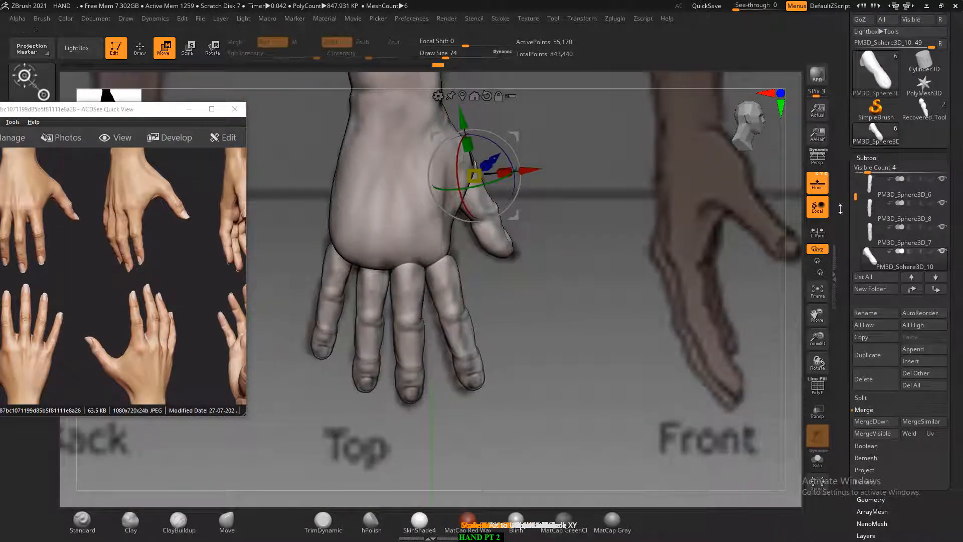
click(813, 200)
drag(656, 327, 679, 353)
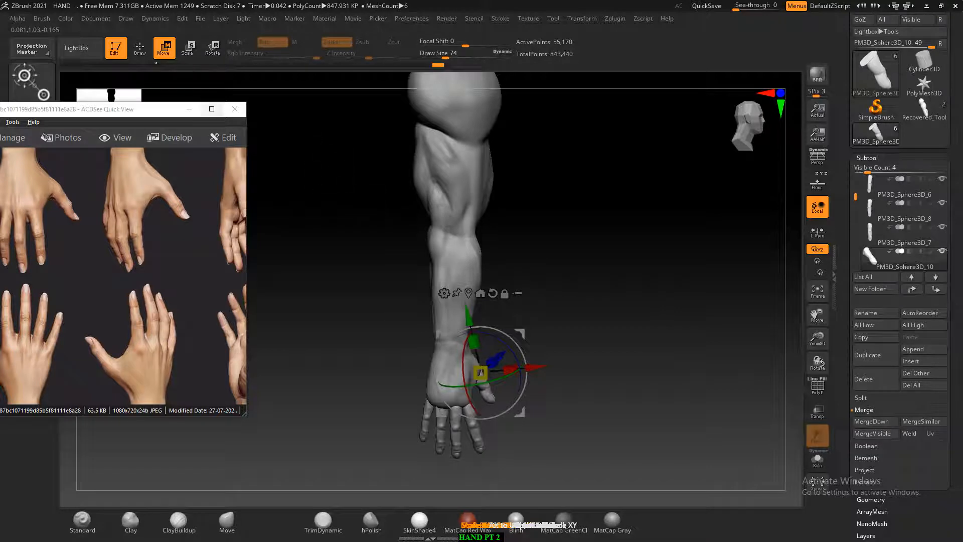
- Select the arm-and-palm subtool for sculpting with the Standard brush and bring the reference photo fully into view
key(q)
mouse_move(607, 356)
mouse_down()
mouse_move(610, 369)
mouse_move(624, 327)
mouse_move(627, 355)
mouse_up()
alt+click(455, 334)
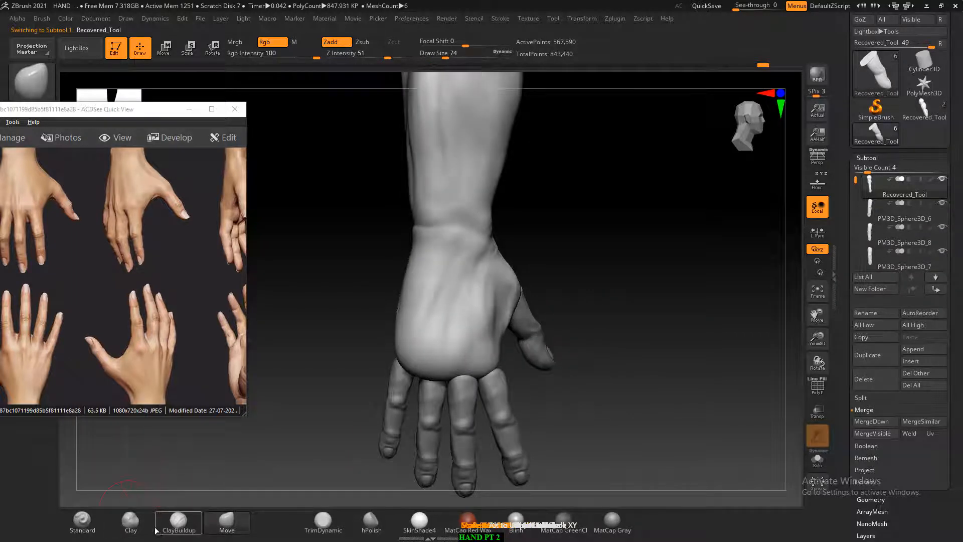
click(82, 522)
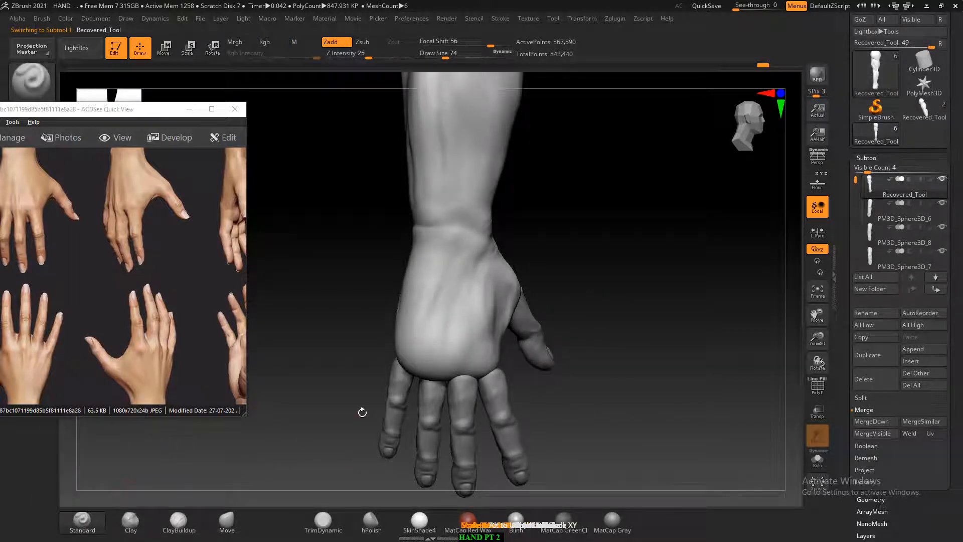
click(67, 214)
drag(142, 116, 208, 110)
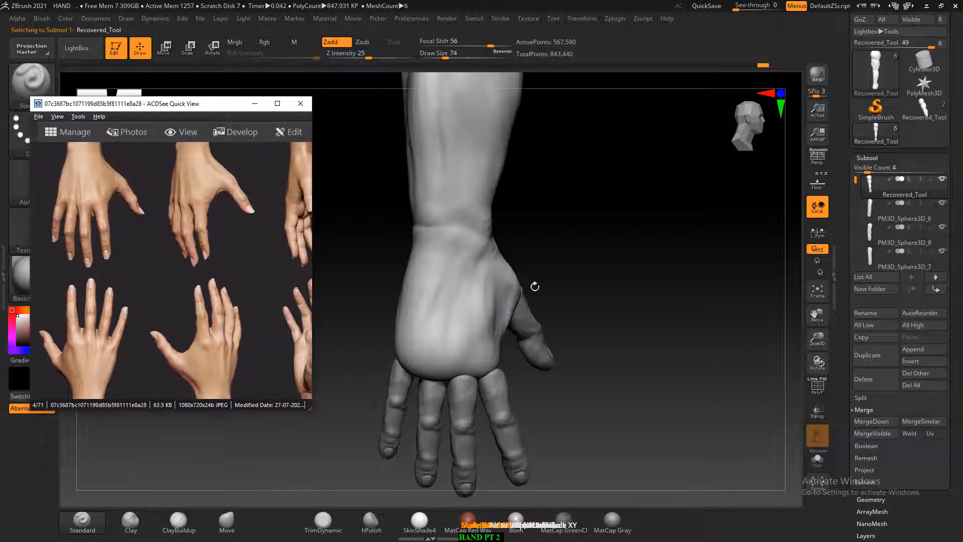
- Smooth the palm's knuckle edge and carve it in between the finger bases with the Standard brush, using draw size 42 for finer work
mouse_move(537, 288)
alt+mouse_down()
mouse_move(626, 307)
mouse_move(630, 331)
mouse_move(645, 326)
alt+mouse_up()
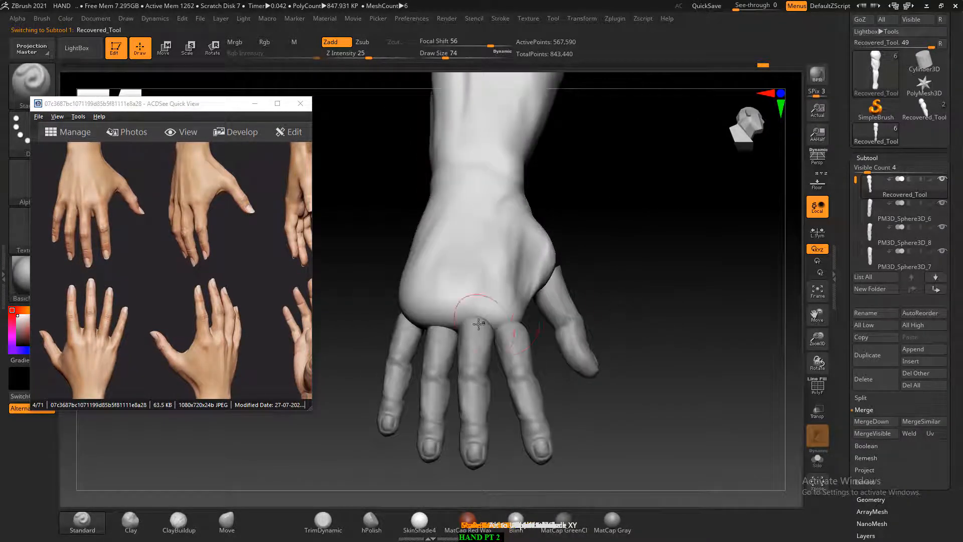
drag(508, 316, 424, 318)
drag(597, 306, 636, 197)
mouse_move(497, 335)
mouse_down()
mouse_move(444, 353)
mouse_move(497, 331)
mouse_up()
mouse_move(572, 226)
mouse_down()
mouse_move(600, 245)
mouse_move(648, 400)
mouse_up()
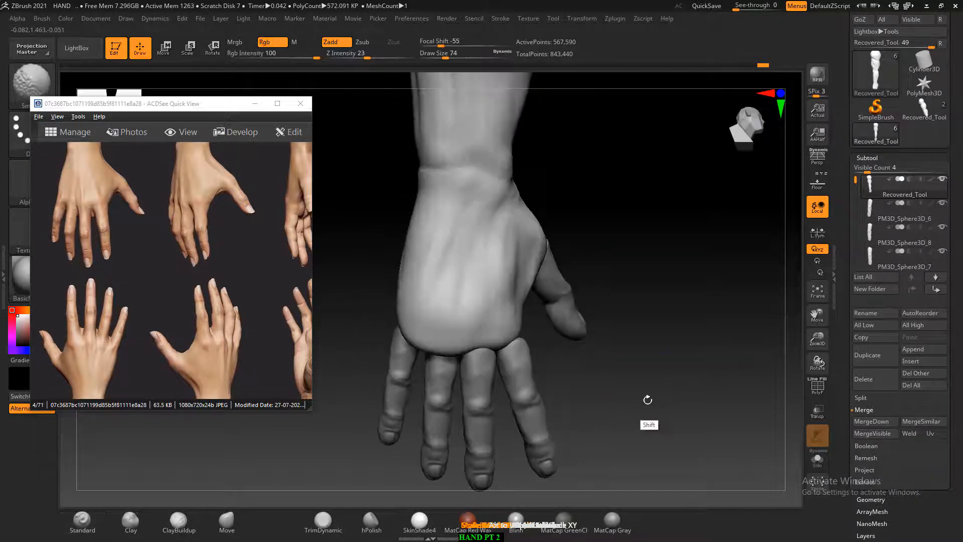
alt+drag(657, 364, 661, 385)
mouse_move(413, 339)
alt+mouse_down()
mouse_move(396, 350)
mouse_move(446, 353)
mouse_move(394, 346)
alt+mouse_up()
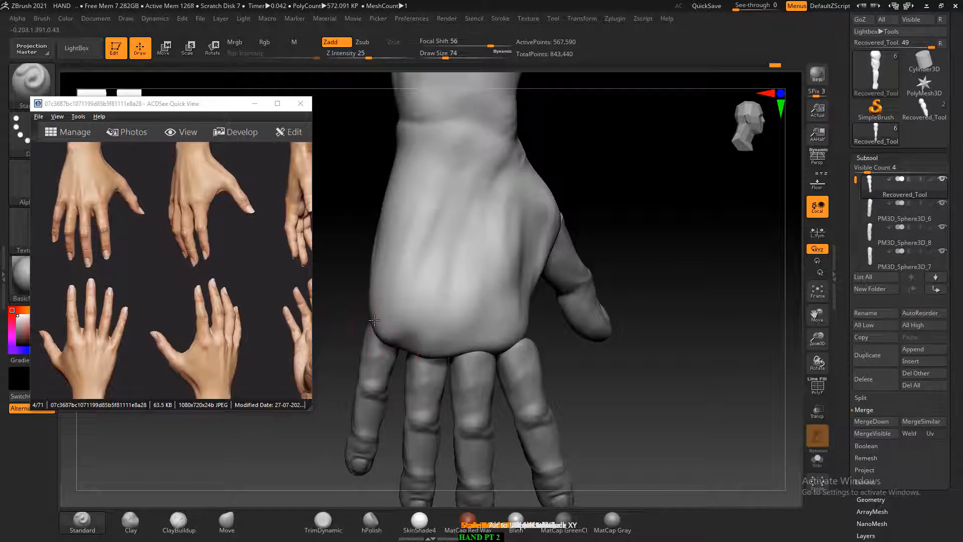
mouse_move(404, 338)
alt+mouse_down()
mouse_move(490, 356)
mouse_move(522, 328)
alt+mouse_up()
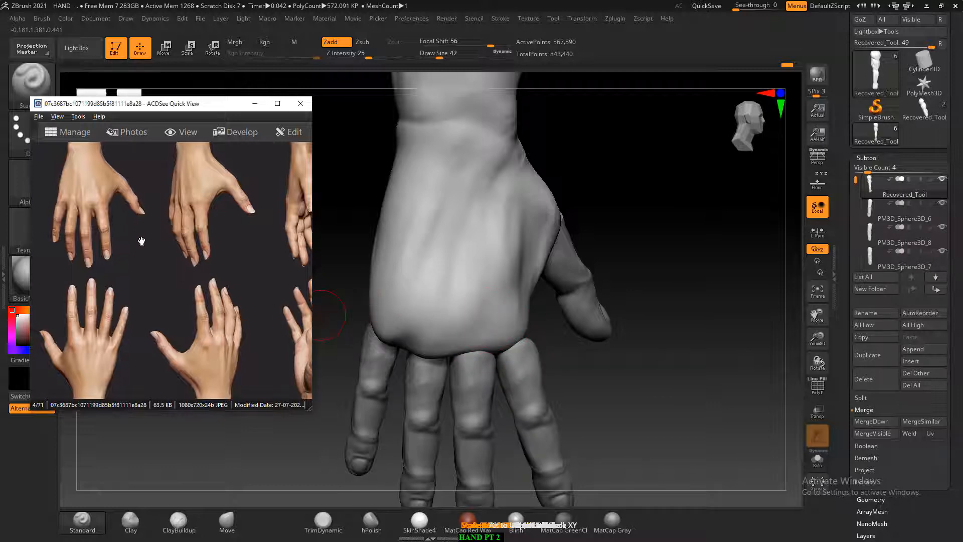
- Zoom the reference photo in on the back of the hand and refine the area around the little finger's knuckle to match it
scroll(171, 254, up, 4)
drag(116, 196, 217, 306)
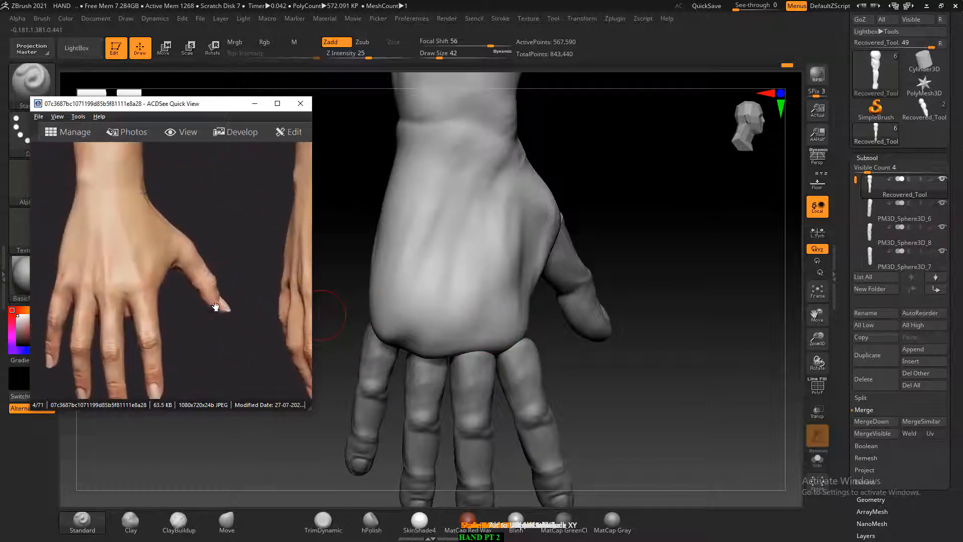
drag(619, 296, 690, 268)
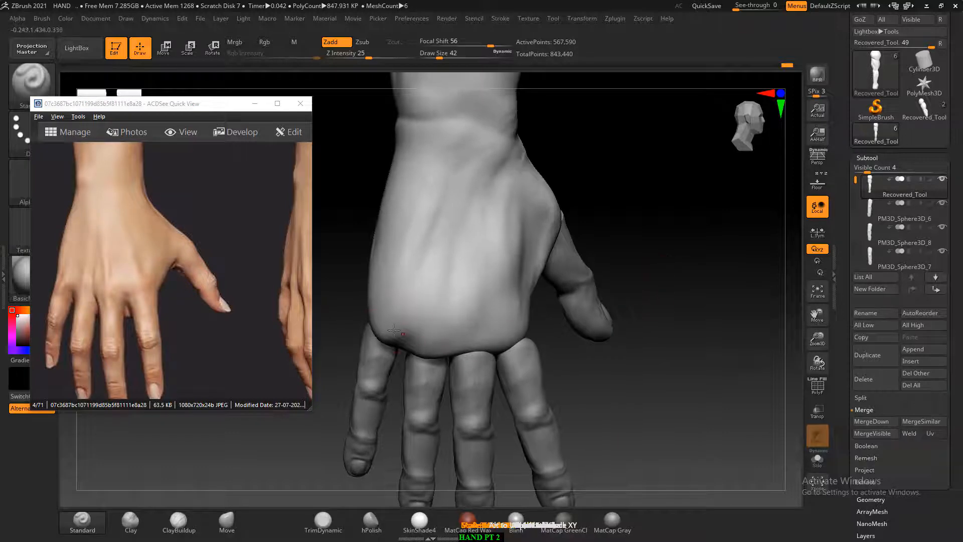
drag(610, 216, 699, 206)
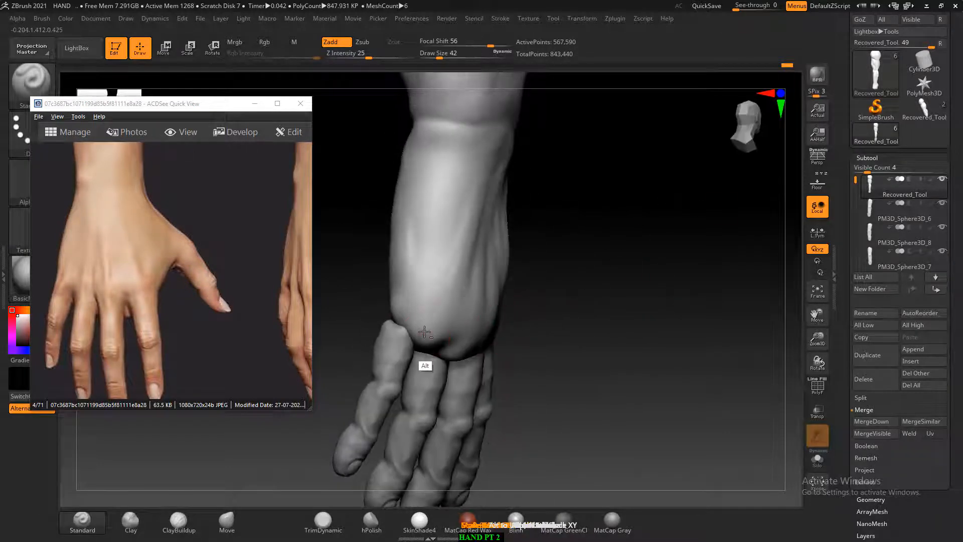
drag(637, 271, 533, 311)
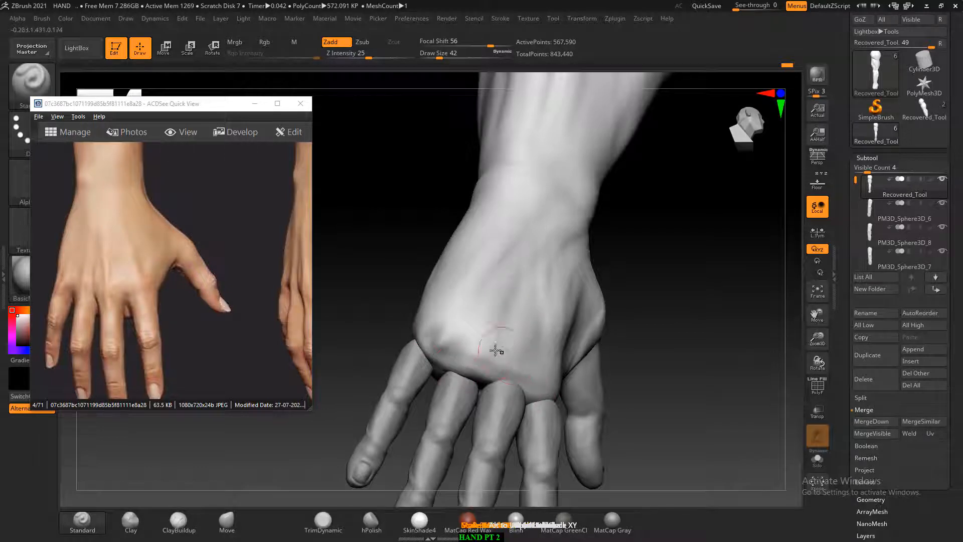
shift+drag(627, 351, 691, 307)
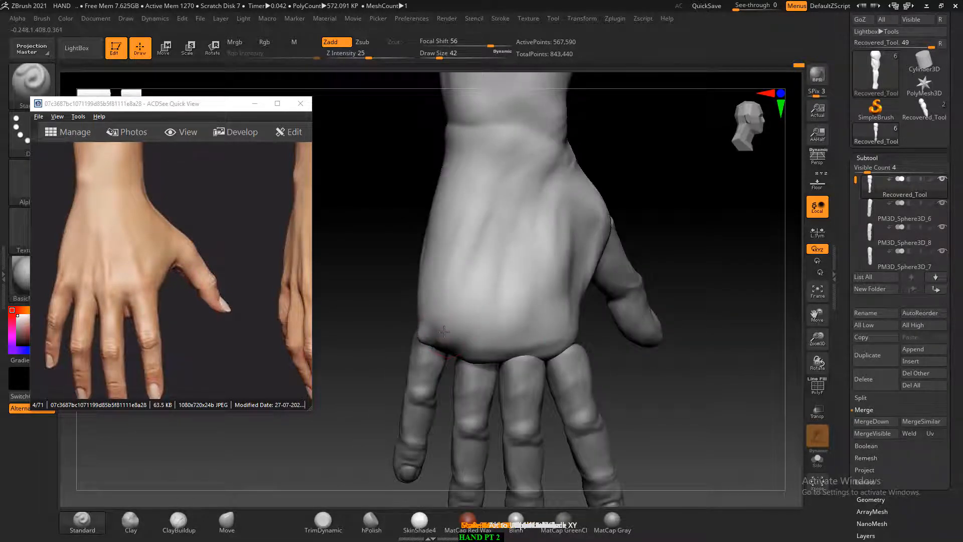
- Set the Standard brush to Z Intensity 11 and Focal Shift 29, and carve grooves between the knuckles up the back of the hand
click(355, 56)
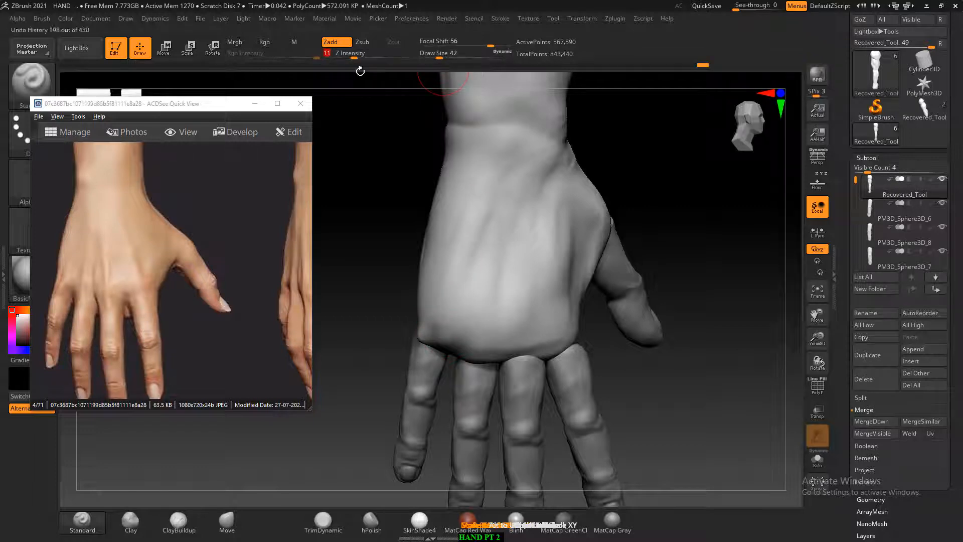
drag(485, 42, 492, 41)
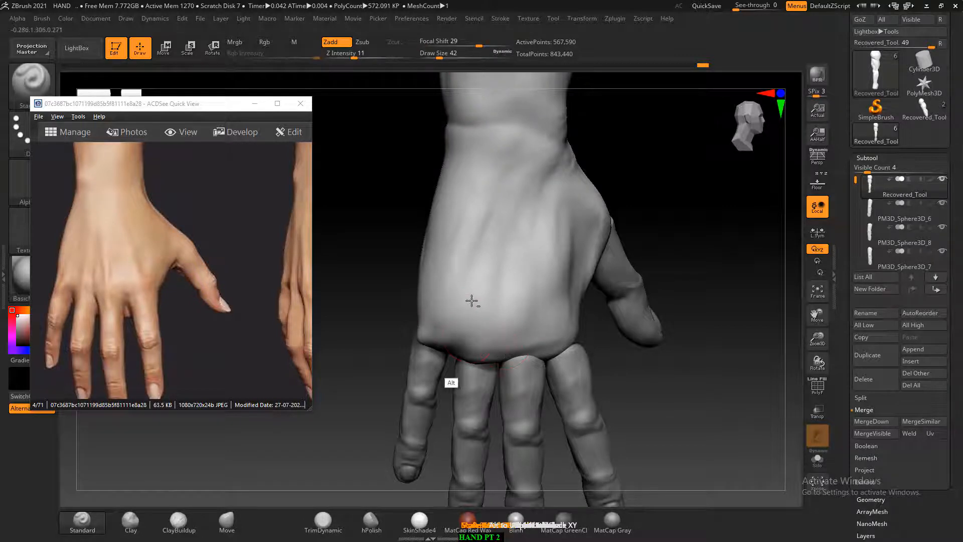
alt+drag(456, 318, 476, 270)
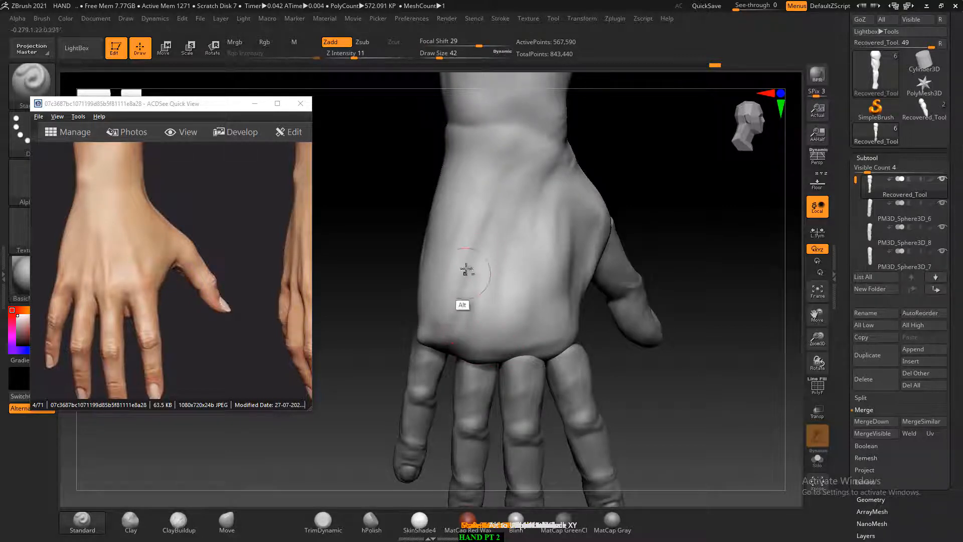
alt+drag(453, 326, 471, 273)
alt+drag(497, 321, 497, 288)
alt+drag(501, 337, 497, 291)
alt+drag(540, 327, 536, 307)
alt+drag(547, 346, 536, 312)
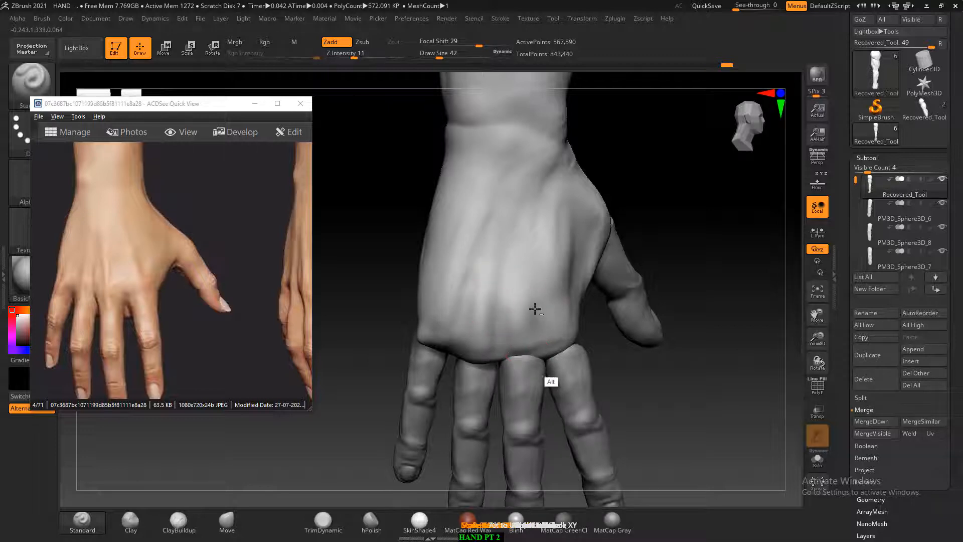
alt+drag(548, 350, 539, 326)
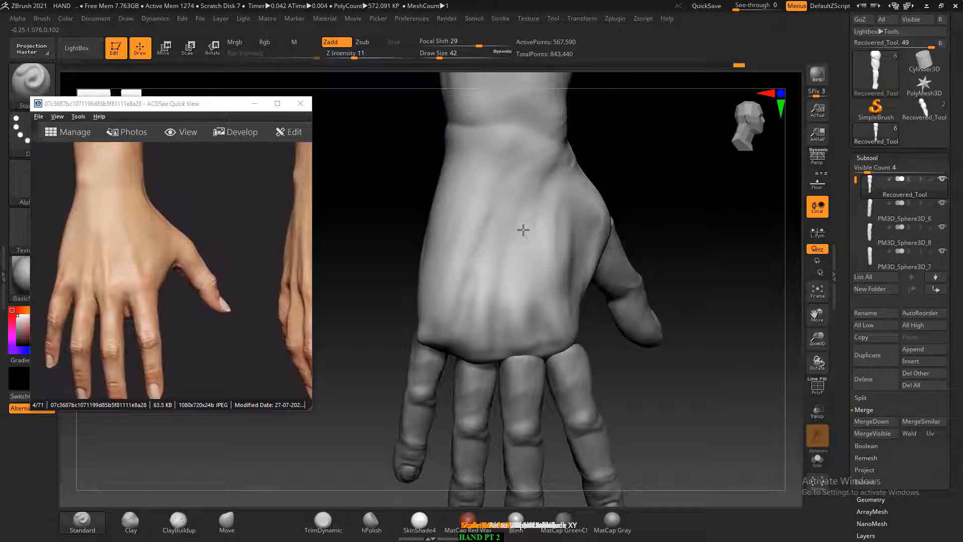
- Smooth the upper ends of the grooves and build up the ridge leading to the ring finger's knuckle
key(shift)
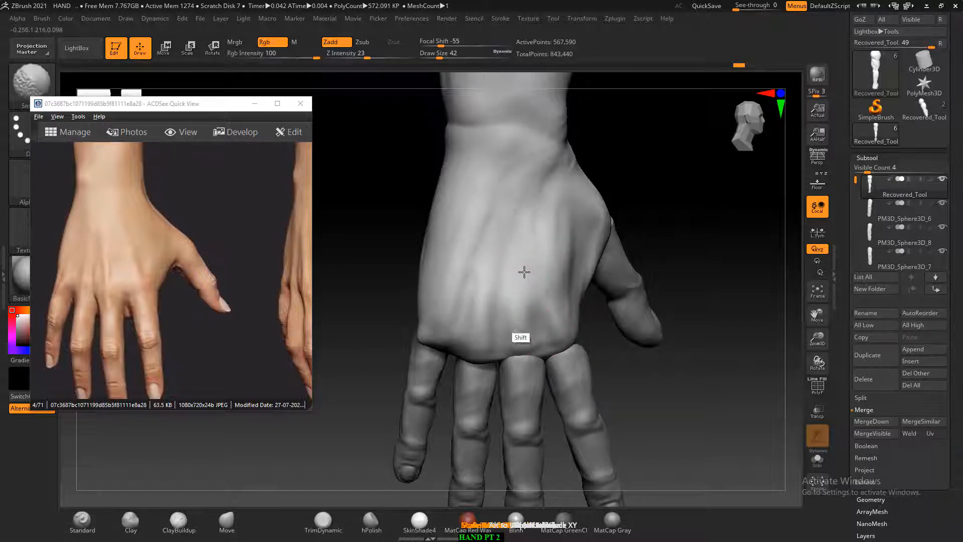
shift+drag(524, 272, 487, 265)
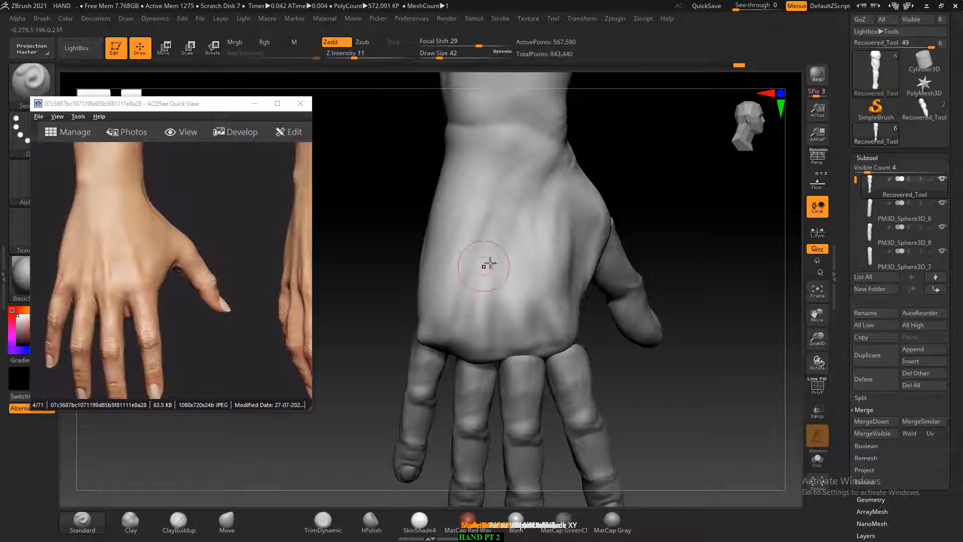
drag(488, 307, 476, 332)
- Carve soft hollows between the tendons using ClayBuildup at Z Intensity 1, enlarging the draw size to 70 for broader strokes
click(199, 518)
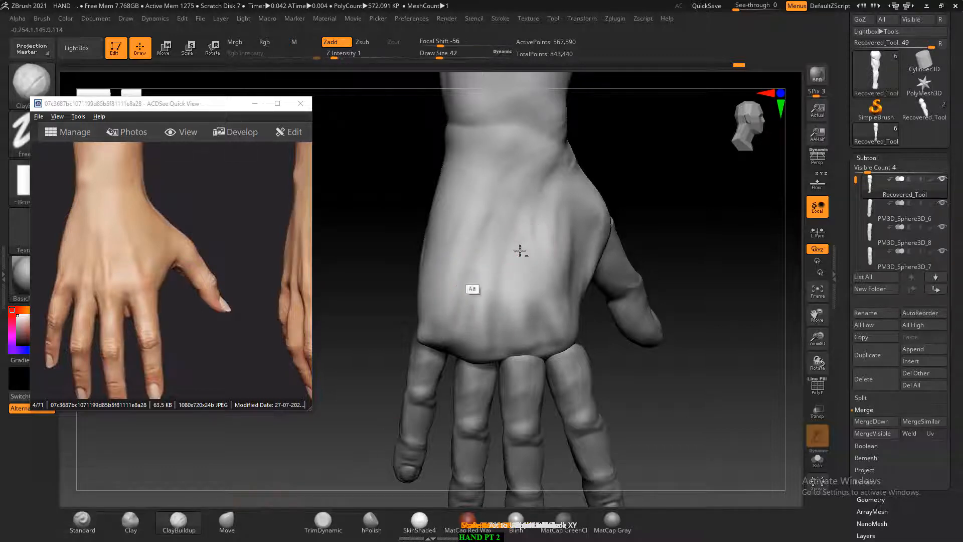
key(alt)
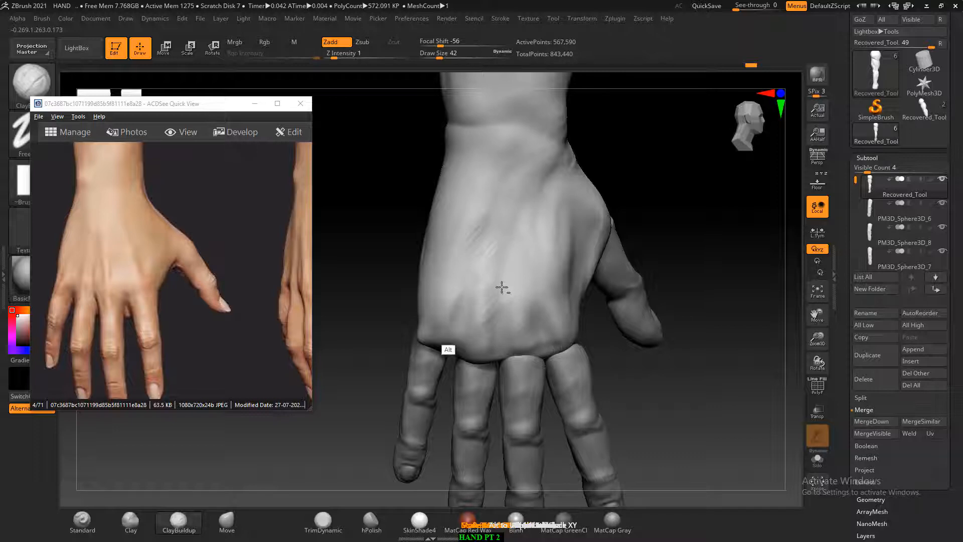
mouse_move(648, 210)
mouse_down()
mouse_move(695, 187)
mouse_move(686, 202)
mouse_move(736, 237)
mouse_move(731, 284)
mouse_move(729, 276)
mouse_up()
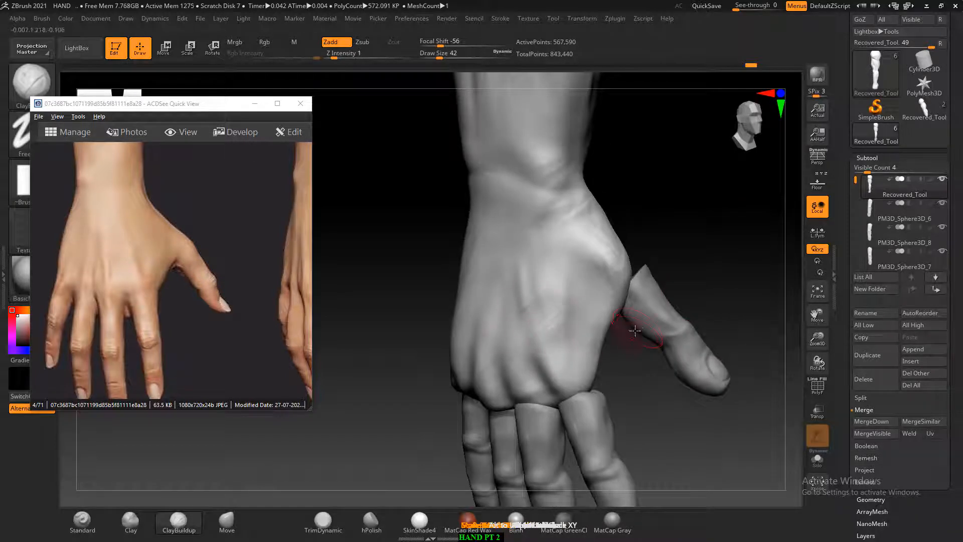
key(bracketright)
key(bracketright)
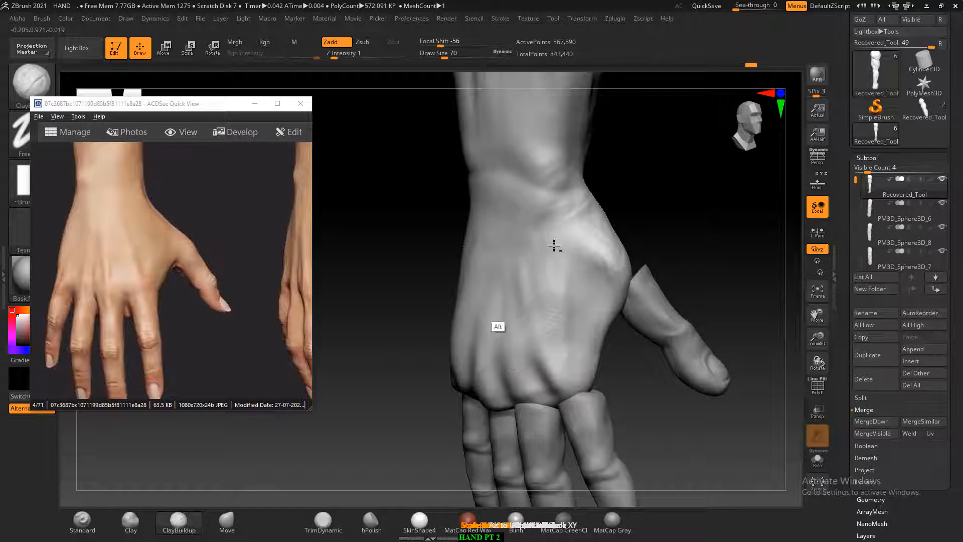
mouse_move(492, 307)
alt+mouse_down()
mouse_move(459, 301)
mouse_move(484, 382)
alt+mouse_up()
- Smooth the carved strokes on the back of the hand, raise the Smooth brush's intensity and blend the surface toward the thumb side
drag(679, 210, 656, 250)
mouse_move(528, 329)
shift+mouse_down()
mouse_move(477, 355)
mouse_move(492, 322)
mouse_move(403, 322)
mouse_move(470, 398)
mouse_move(534, 318)
mouse_move(508, 274)
shift+mouse_up()
shift+click(385, 54)
drag(661, 235, 725, 226)
drag(659, 318, 722, 246)
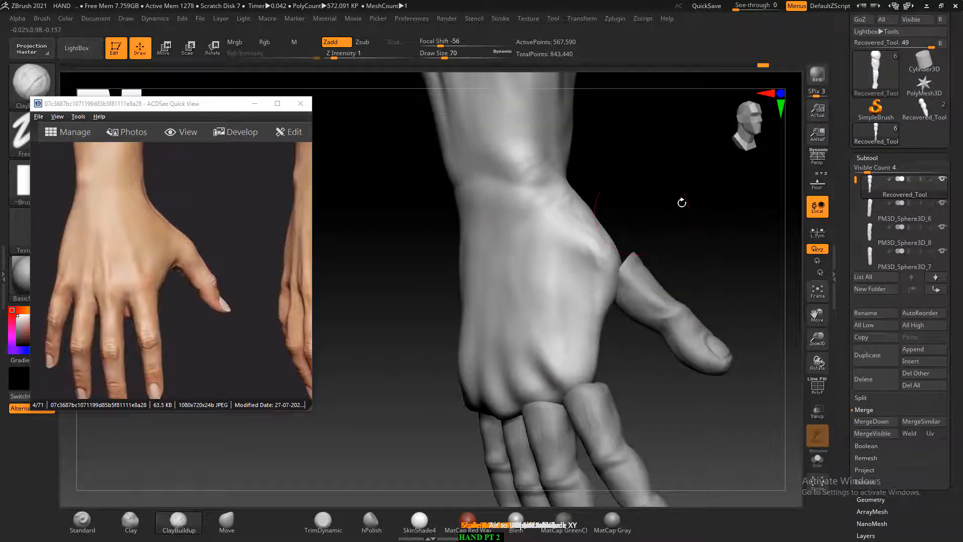
- Deepen the hollows between the tendons on the back of the hand with soft ClayBuildup strokes at draw size 70
drag(679, 202, 533, 319)
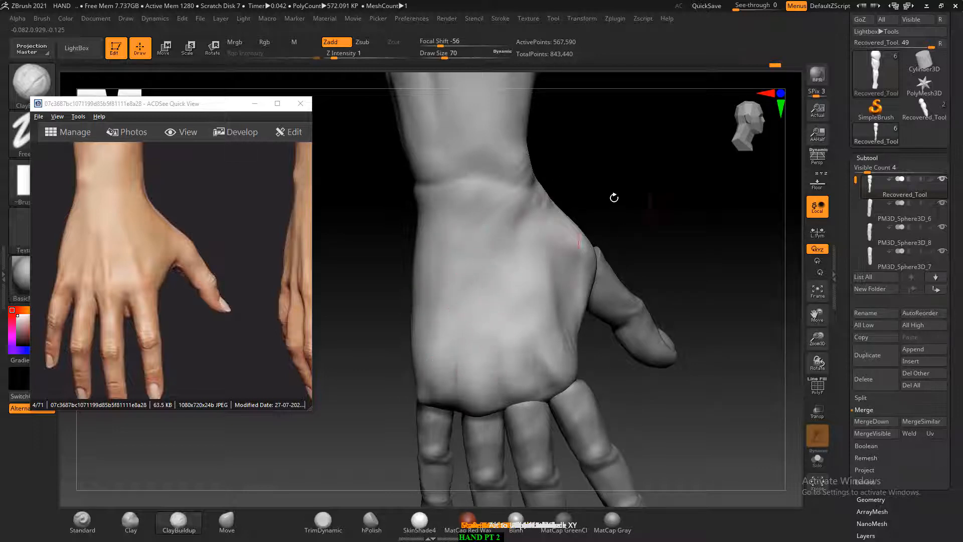
drag(615, 198, 462, 237)
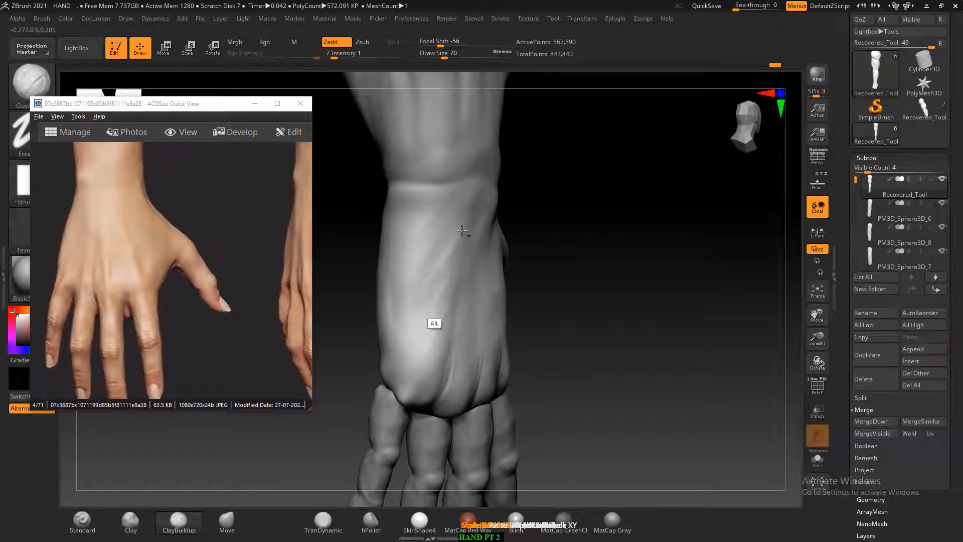
drag(359, 281, 527, 240)
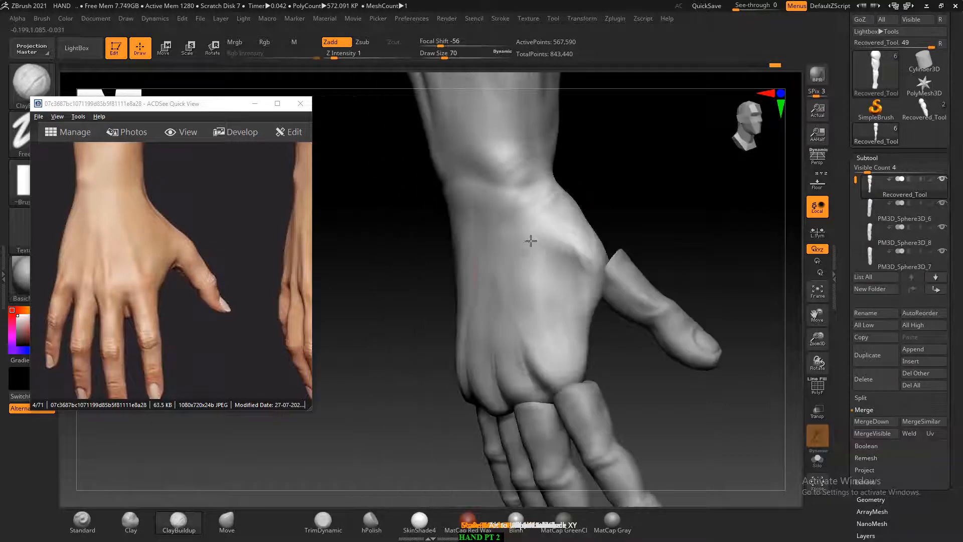
drag(655, 229, 630, 273)
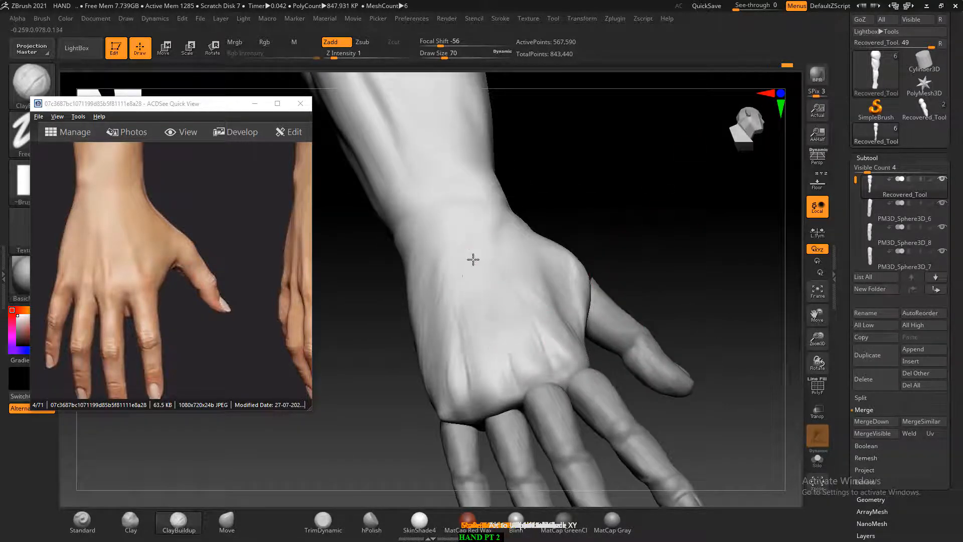
mouse_move(612, 222)
mouse_down()
mouse_move(638, 192)
mouse_move(577, 312)
mouse_up()
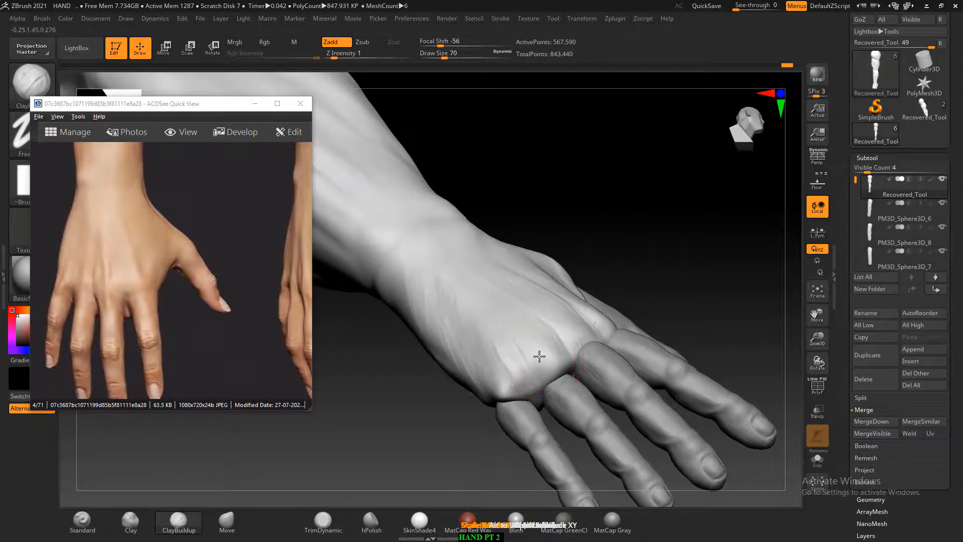
- Reduce the ClayBuildup draw size to 54 and define the knuckles and the hollows between them on the back of the hand
drag(612, 270, 521, 353)
drag(564, 270, 613, 268)
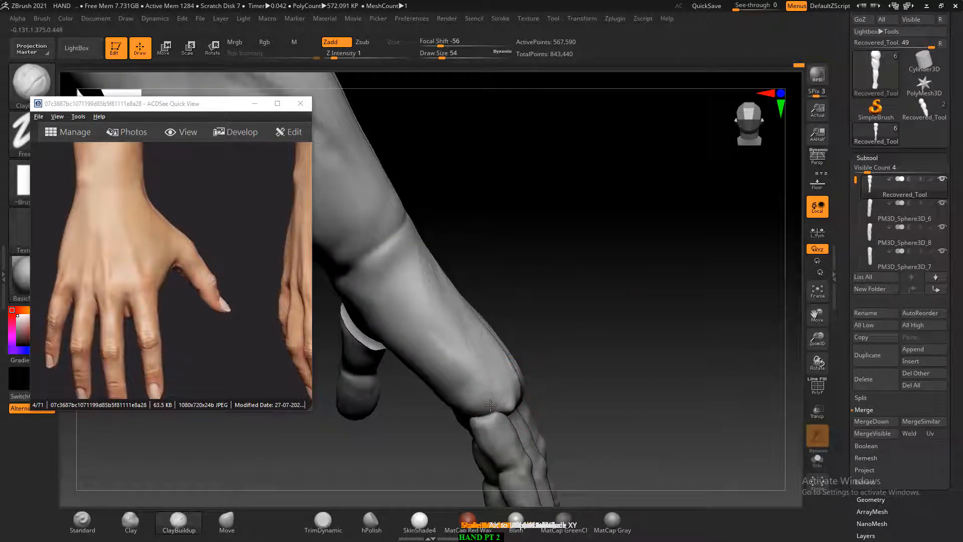
mouse_move(546, 351)
mouse_down()
mouse_move(570, 323)
mouse_move(597, 320)
mouse_up()
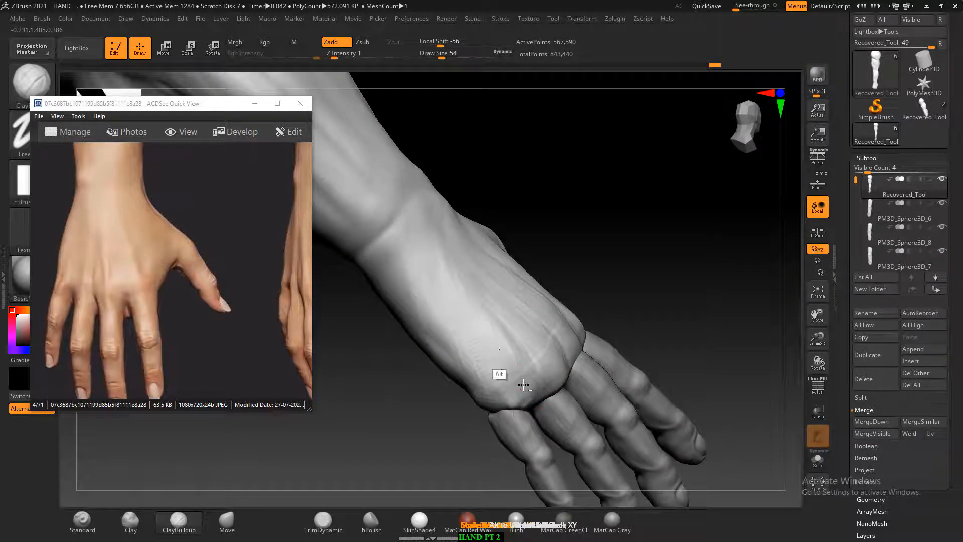
drag(636, 273, 625, 273)
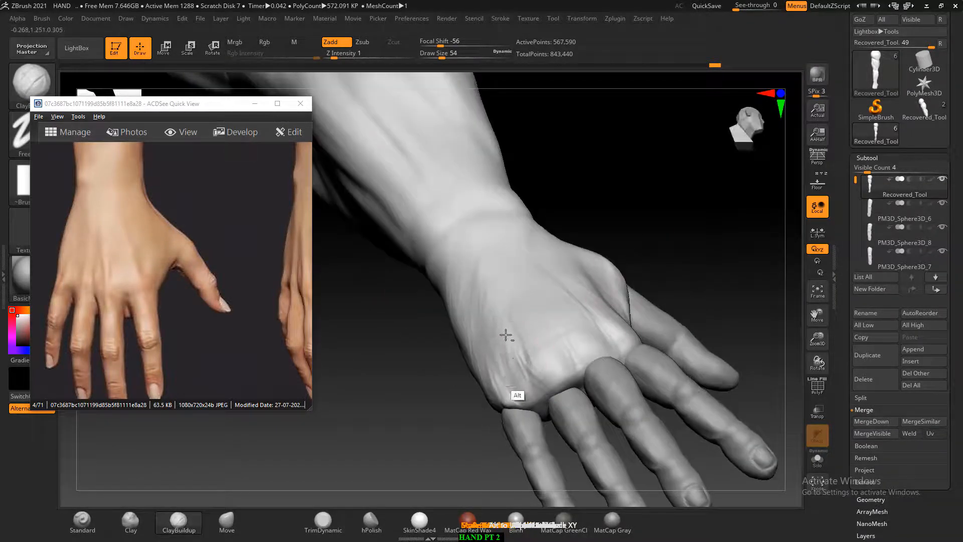
mouse_move(630, 237)
mouse_down()
mouse_move(654, 224)
mouse_move(587, 273)
mouse_up()
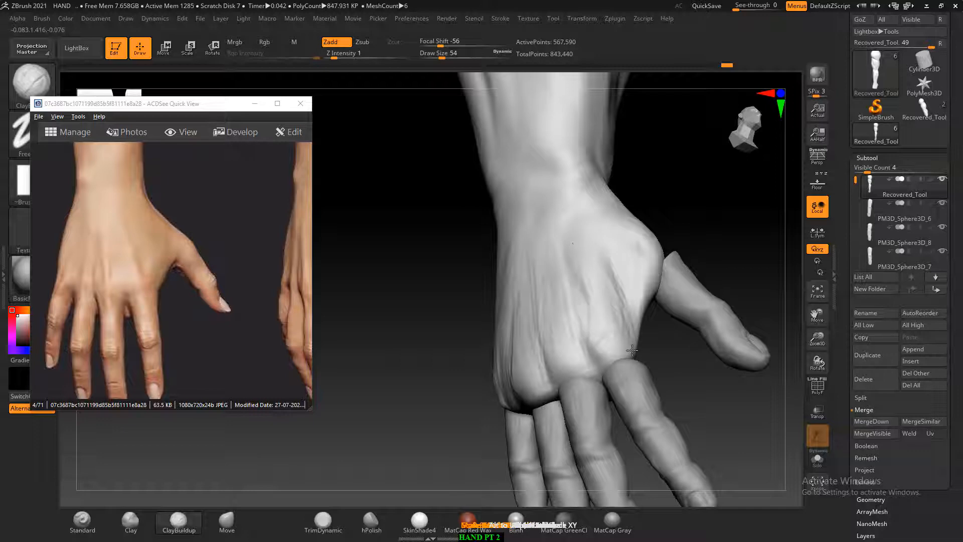
- Smooth the knuckles and the tendon grooves across the back of the hand
key(shift)
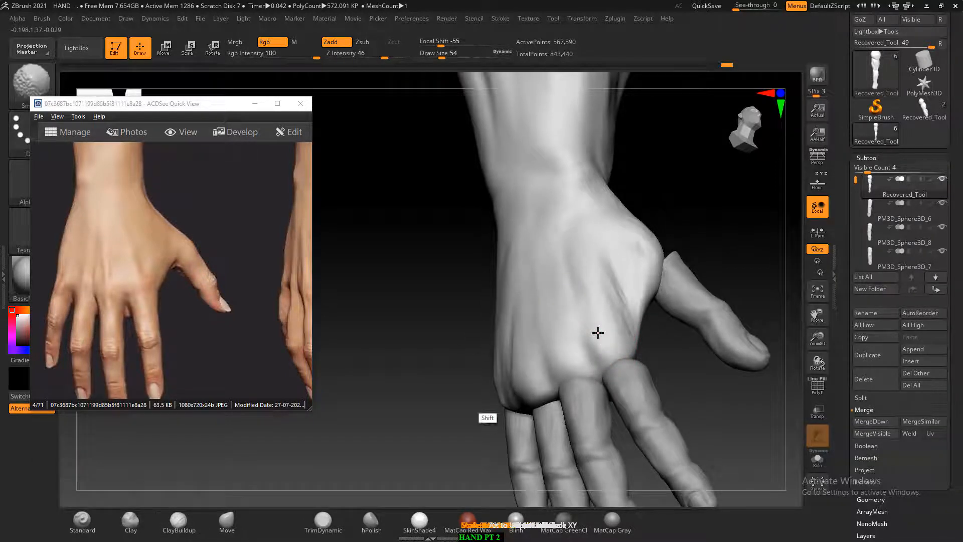
drag(712, 225, 766, 232)
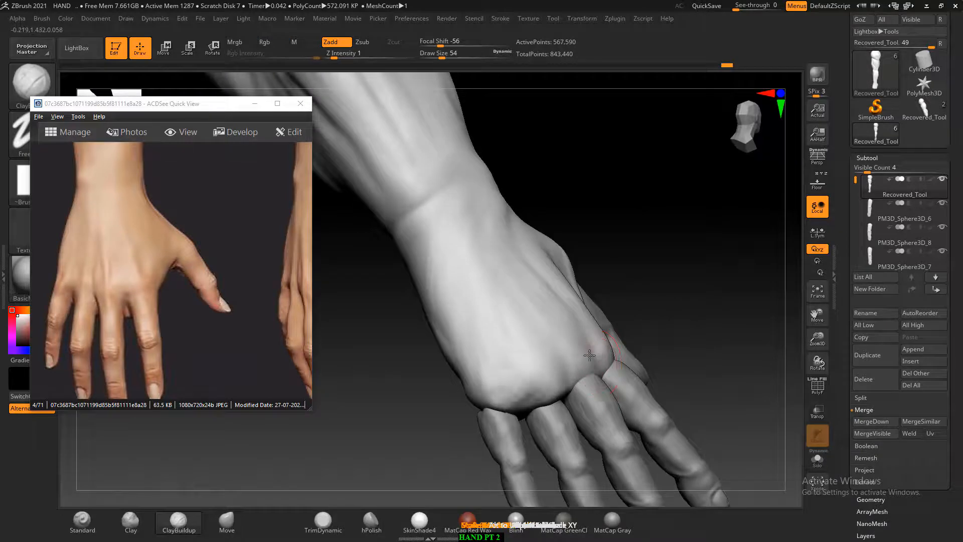
key(shift)
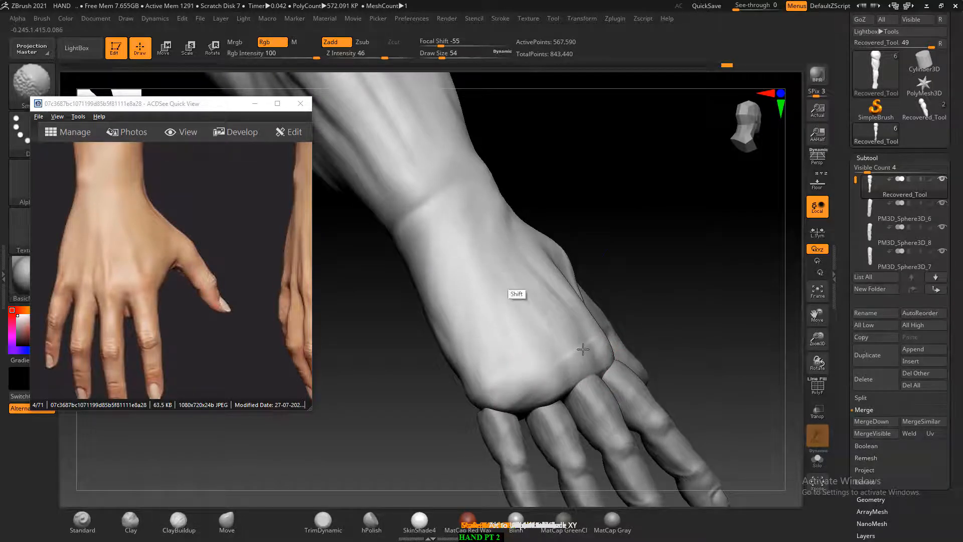
shift+drag(583, 349, 589, 330)
mouse_move(723, 241)
mouse_down()
mouse_move(691, 236)
mouse_move(622, 269)
mouse_up()
shift+drag(541, 312, 565, 314)
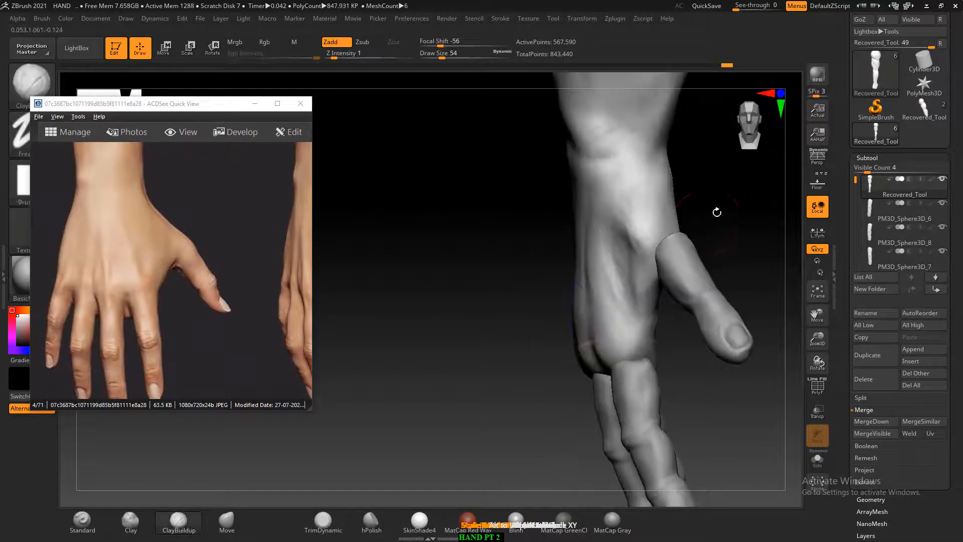
- Shape the thumb's base and the thumb side of the wrist with ClayBuildup, and smooth the strokes
mouse_move(717, 212)
mouse_down()
mouse_move(727, 251)
mouse_move(639, 350)
mouse_up()
drag(690, 260, 691, 298)
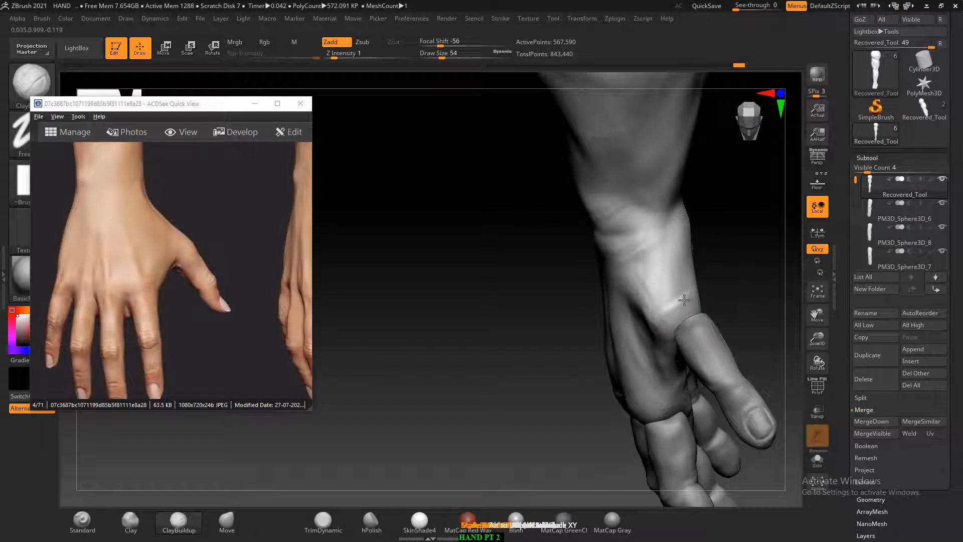
drag(734, 256, 640, 271)
mouse_move(682, 296)
mouse_down()
mouse_move(664, 340)
mouse_move(676, 342)
mouse_move(662, 299)
mouse_move(687, 284)
mouse_up()
mouse_move(654, 326)
shift+mouse_down()
mouse_move(655, 295)
mouse_move(626, 317)
shift+mouse_up()
drag(557, 311, 665, 314)
shift+drag(691, 279, 671, 262)
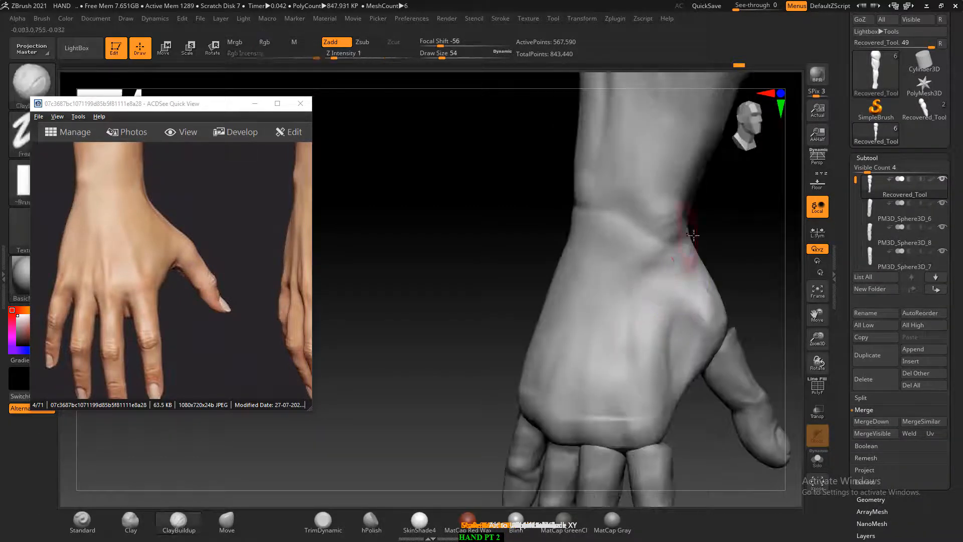
- Smooth the crease between the wrist and the back of the hand, and decline turning on Sticky Keys
drag(716, 237, 743, 251)
mouse_move(645, 243)
shift+mouse_down()
mouse_move(651, 219)
mouse_move(617, 243)
mouse_move(634, 249)
shift+mouse_up()
mouse_move(639, 220)
shift+mouse_down()
mouse_move(609, 216)
mouse_move(572, 250)
mouse_move(636, 271)
mouse_move(608, 234)
mouse_move(608, 272)
shift+mouse_up()
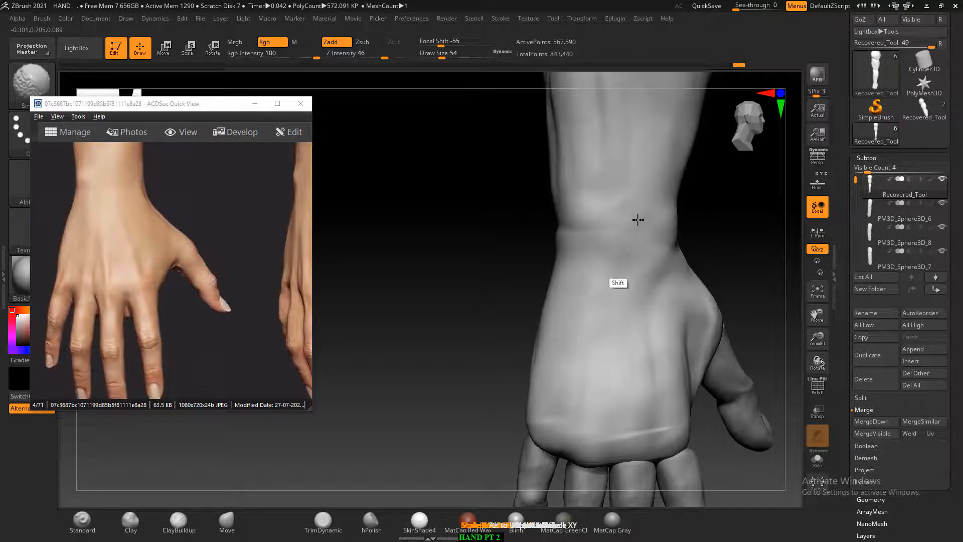
drag(755, 229, 636, 230)
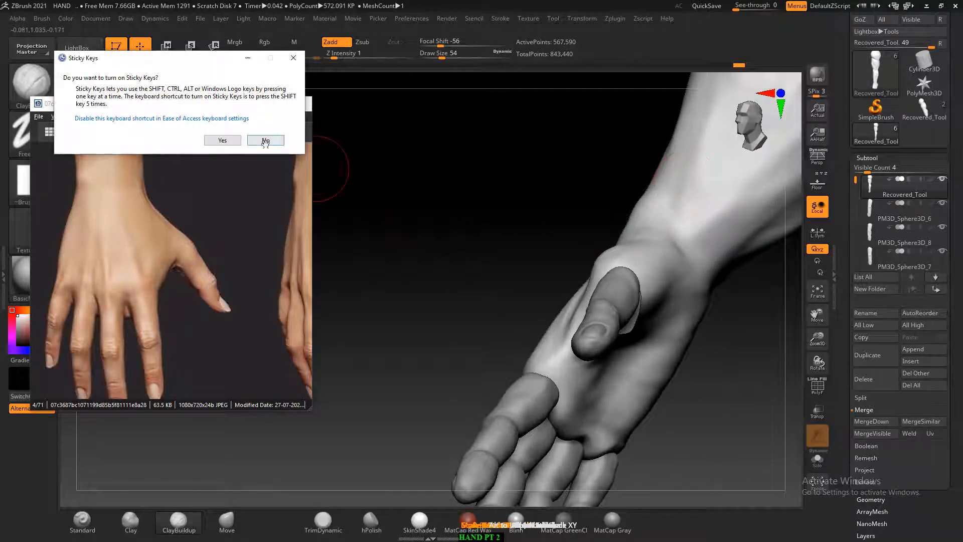
click(266, 140)
mouse_move(381, 176)
mouse_down()
mouse_move(449, 198)
mouse_move(490, 239)
mouse_move(511, 245)
mouse_move(705, 250)
mouse_move(734, 266)
mouse_move(735, 291)
mouse_up()
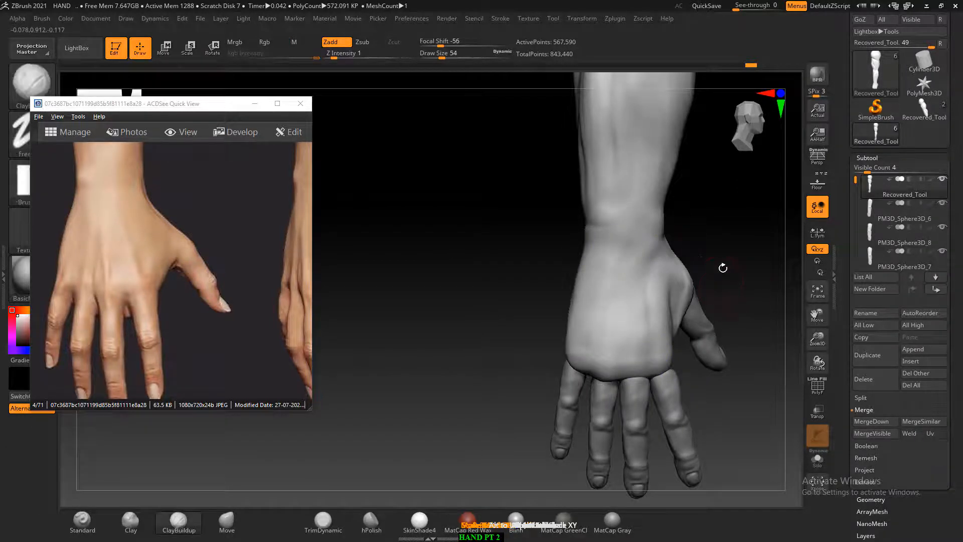
mouse_move(725, 245)
mouse_down()
mouse_move(749, 241)
mouse_move(672, 260)
mouse_up()
shift+drag(620, 295, 604, 303)
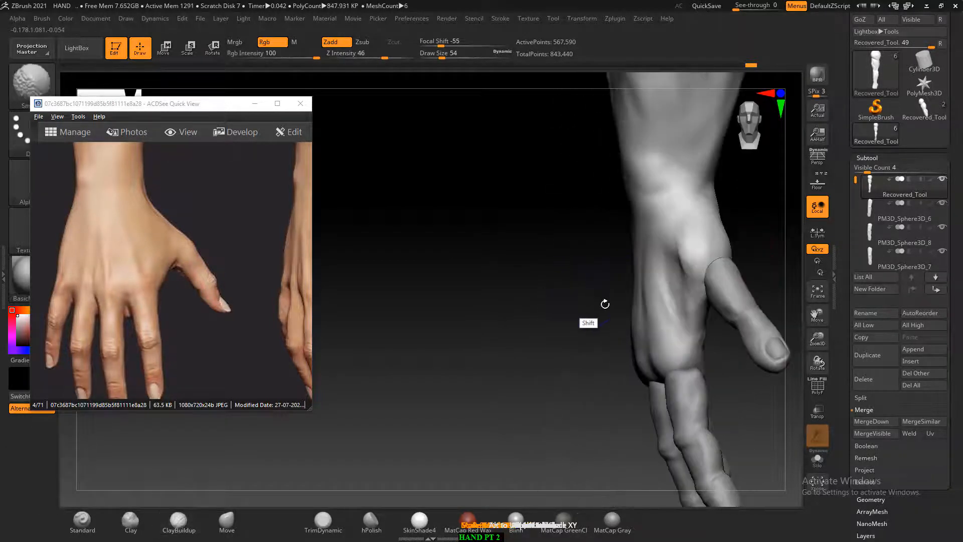
- Compare the hand with the background reference images and the angled hand view in the reference photo
click(819, 186)
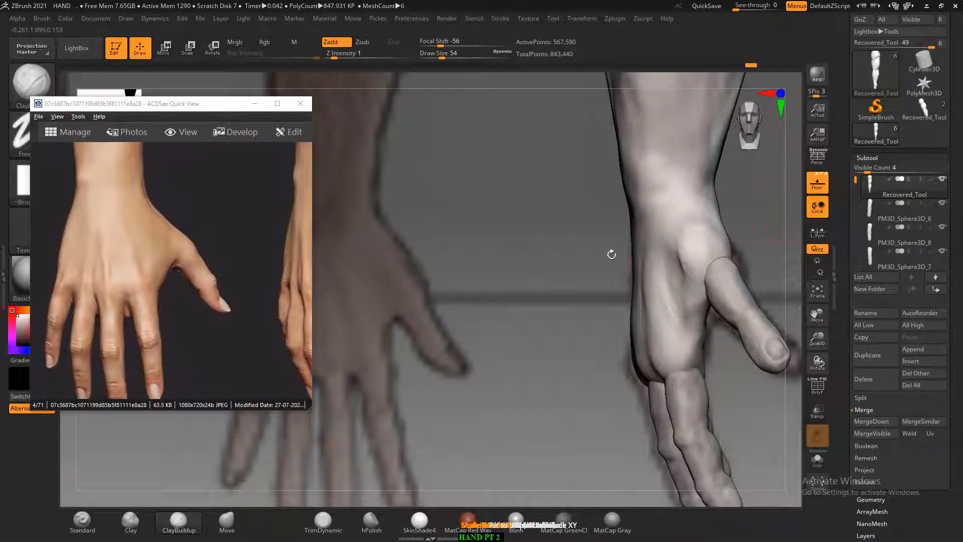
drag(279, 270, 113, 275)
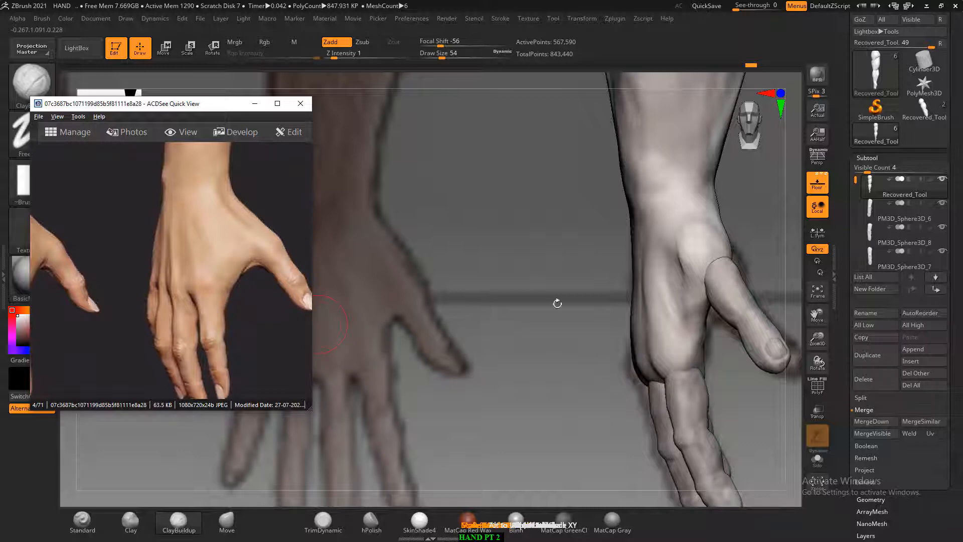
click(557, 303)
click(818, 183)
- Carve the hollow beside the thumb's base on the back of the hand and smooth it
drag(790, 199, 755, 281)
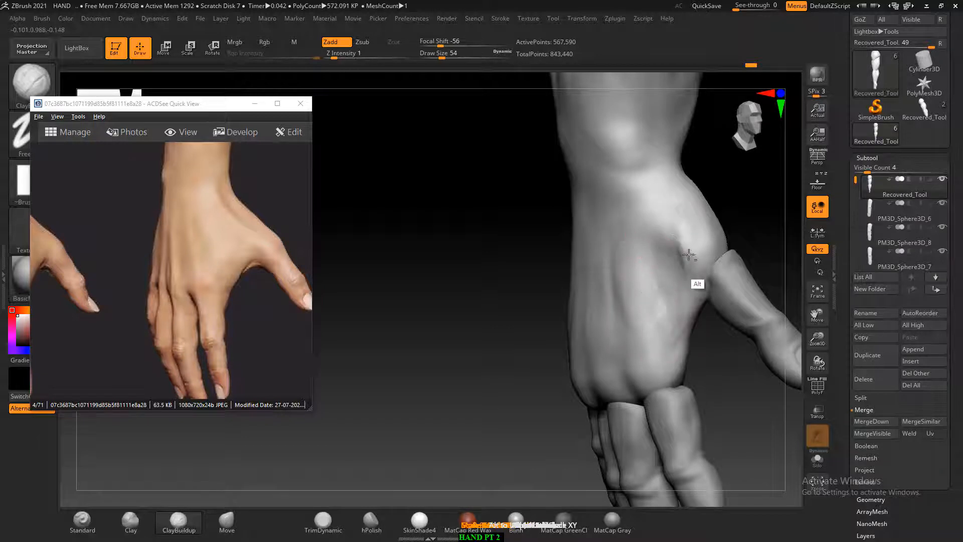
key(shift)
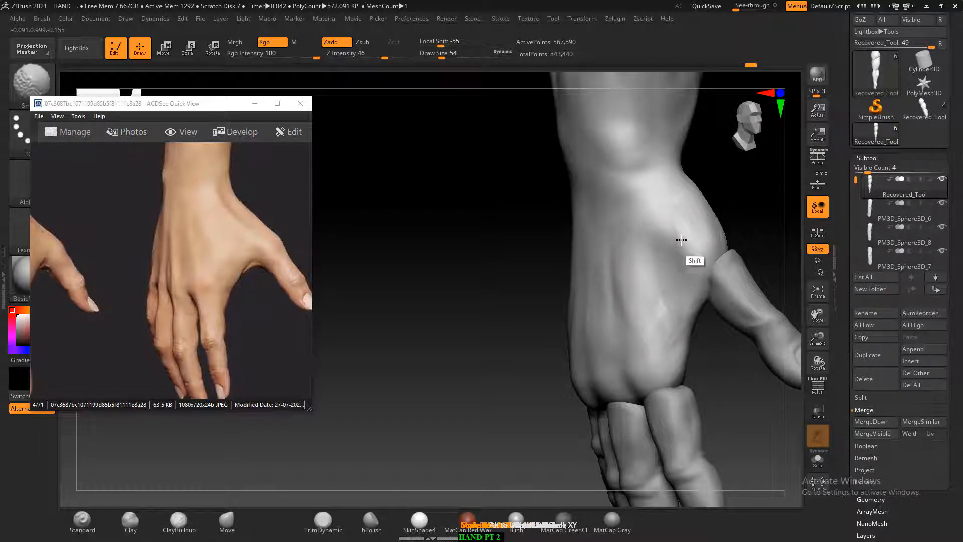
mouse_move(733, 224)
mouse_down()
mouse_move(741, 217)
mouse_move(726, 231)
mouse_up()
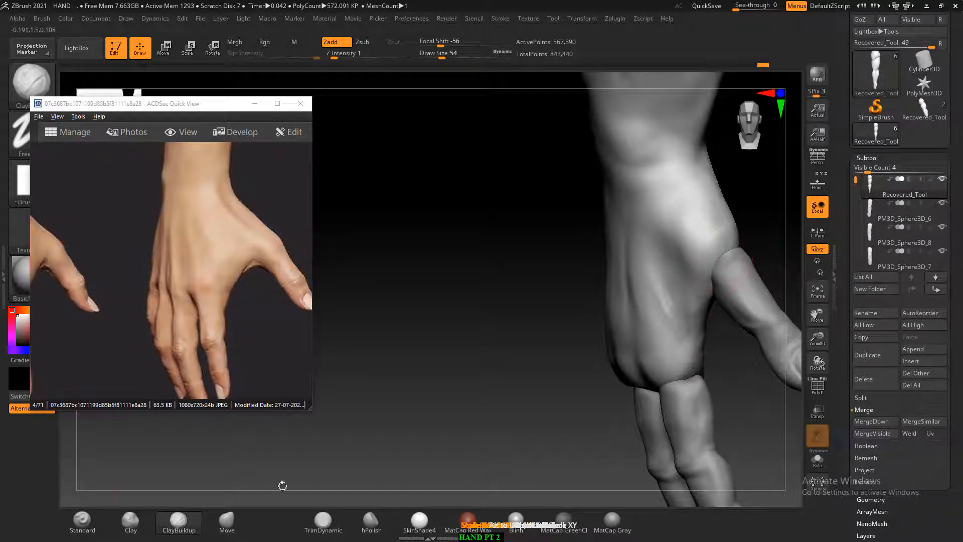
- Refine the tendon and hollows leading from the wrist to the thumb with the Standard brush at draw size 30
click(90, 523)
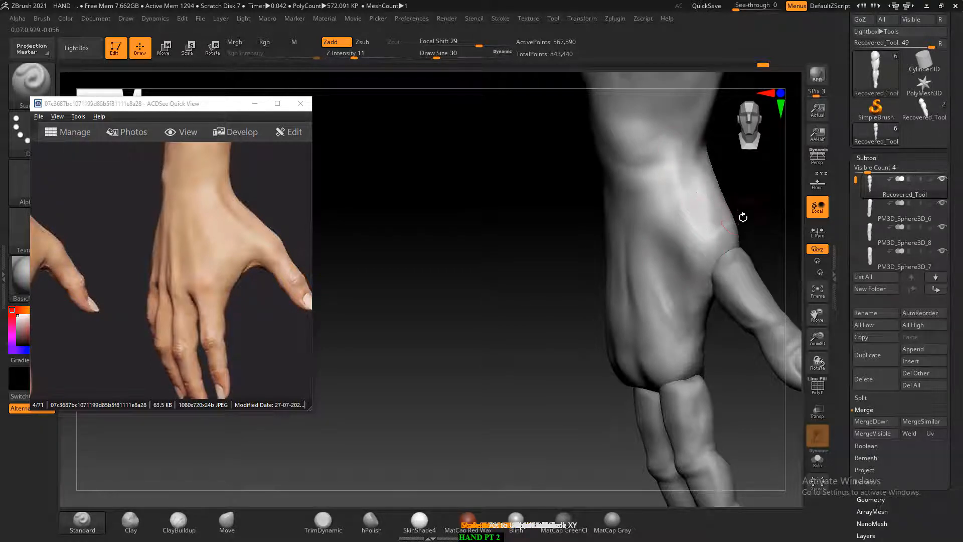
drag(742, 215, 718, 180)
key(alt)
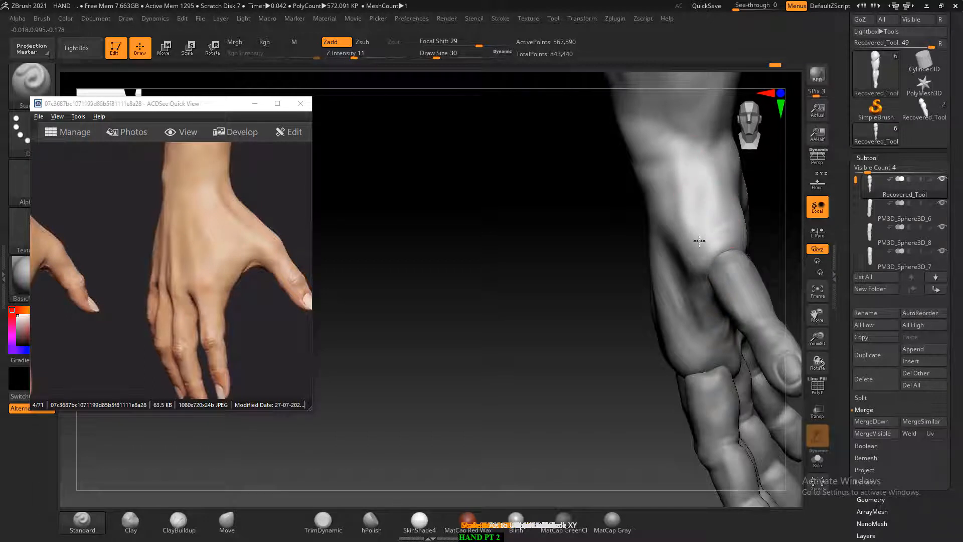
drag(753, 200, 761, 215)
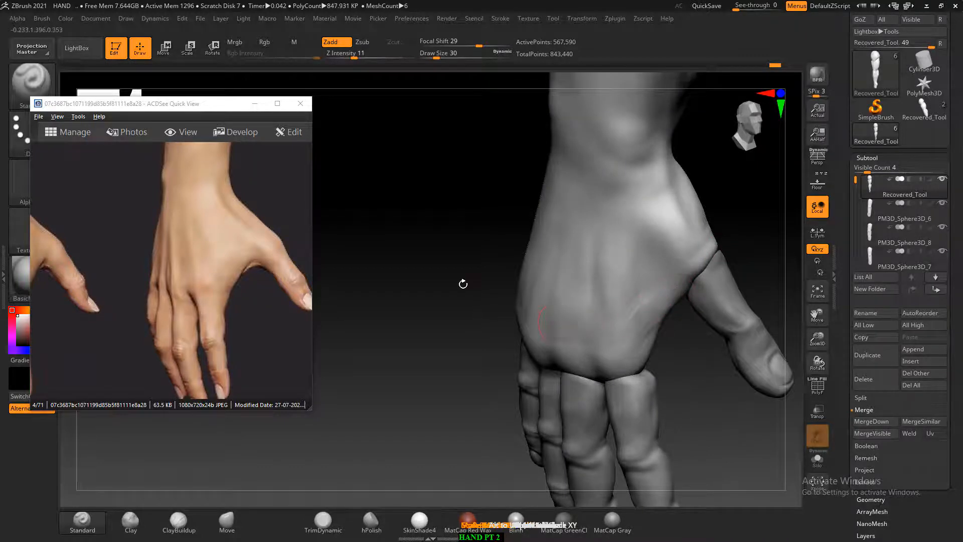
drag(463, 284, 501, 272)
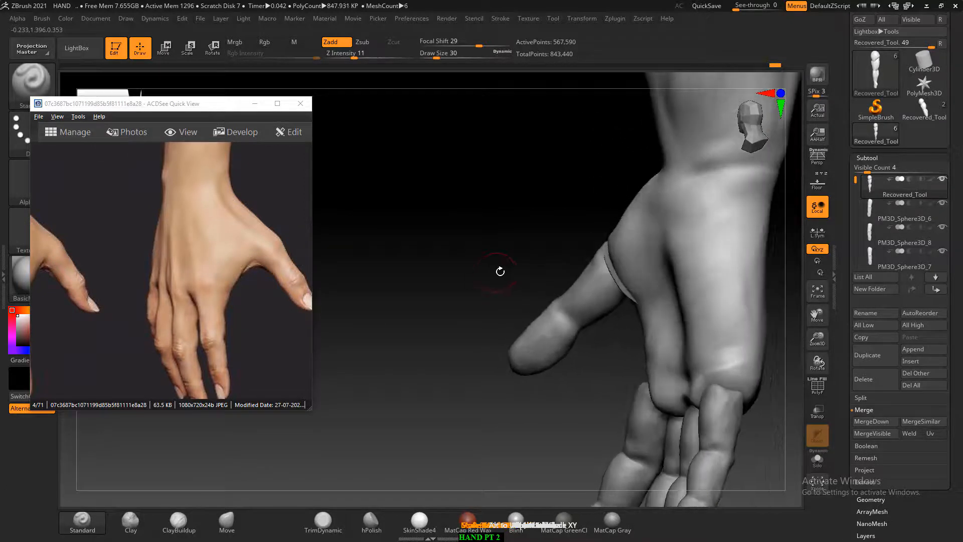
- Select the thumb subtool and trim its base where it meets the palm with the TrimDynamic brush
drag(554, 244, 547, 238)
alt+click(613, 282)
drag(562, 378, 565, 401)
click(323, 522)
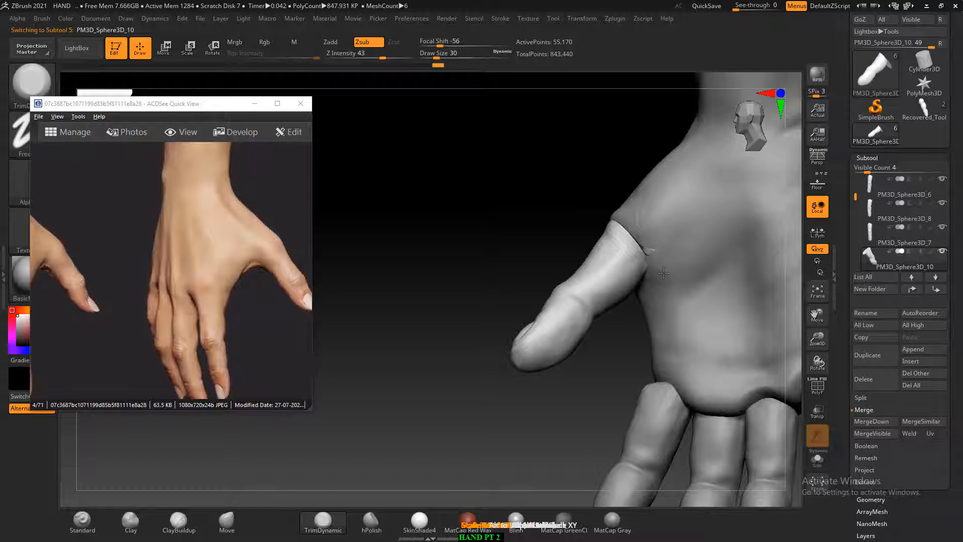
drag(664, 272, 632, 315)
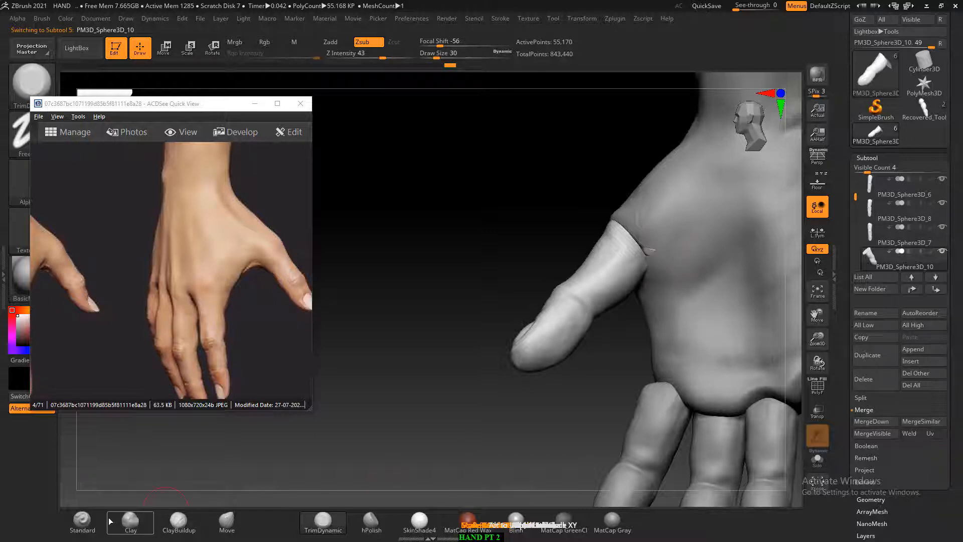
- Select the palm subtool and carve the palm creases and wrist line with the Standard brush at draw size 18
click(82, 522)
drag(526, 235, 501, 207)
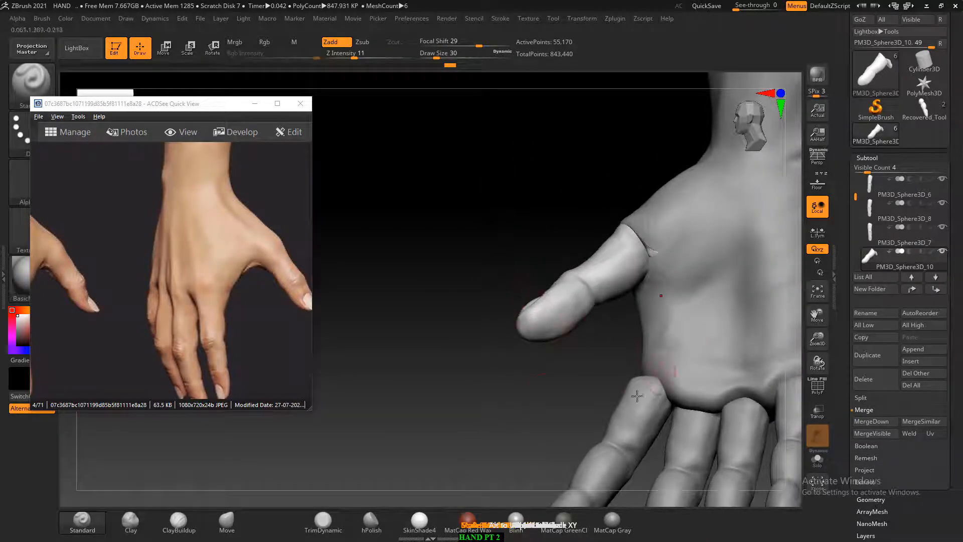
drag(534, 377, 481, 344)
alt+click(620, 291)
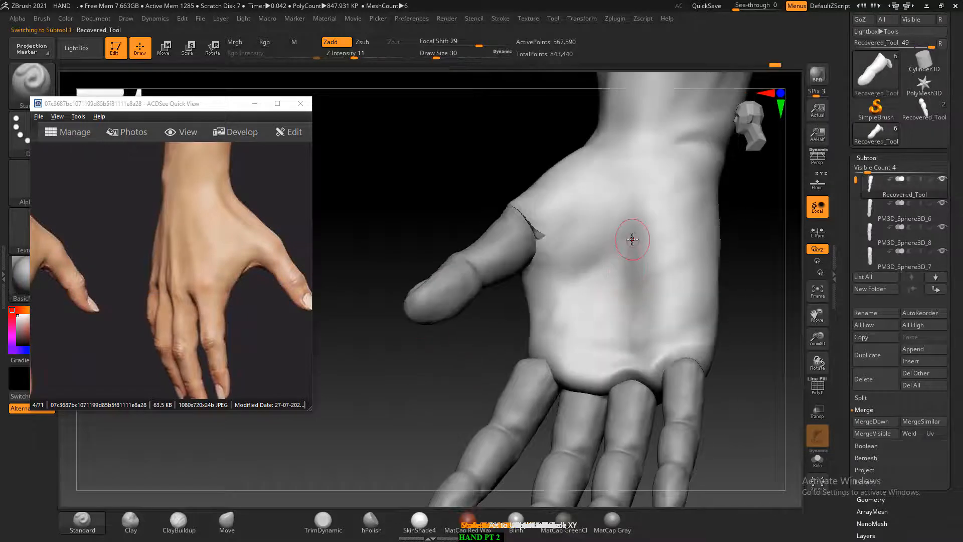
key([)
key([)
drag(791, 273, 611, 322)
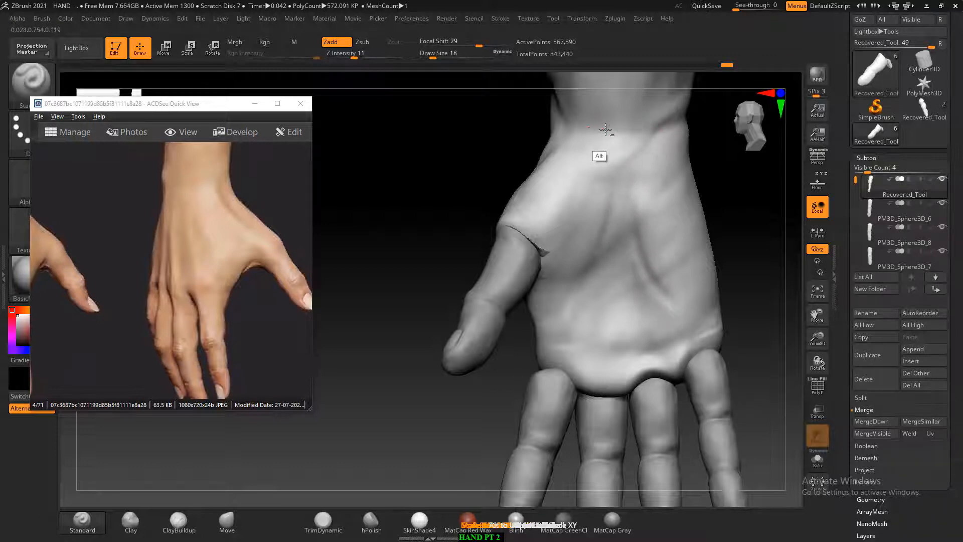
alt+drag(606, 130, 645, 134)
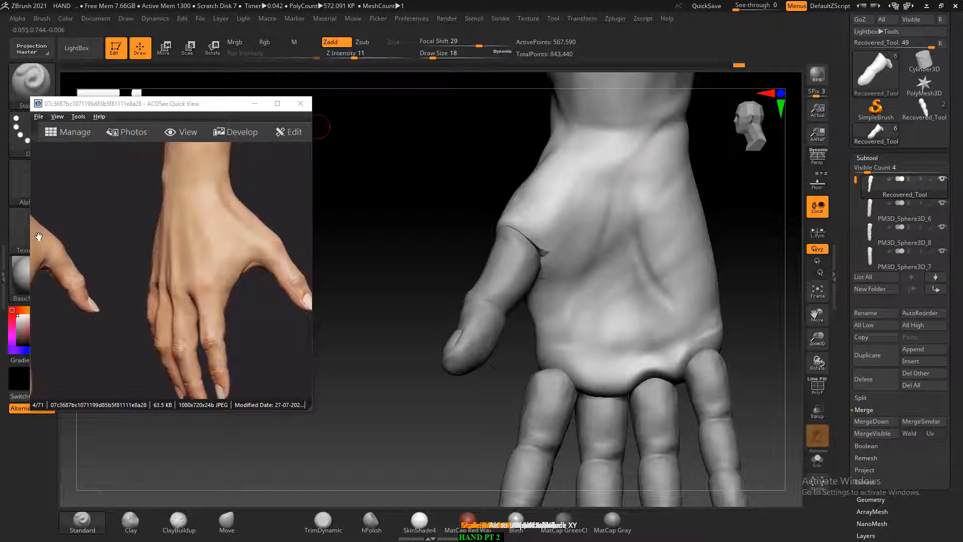
- Examine the palm-side view of the hand and wrist in the reference photo
drag(39, 237, 296, 301)
drag(205, 283, 348, 316)
drag(173, 285, 35, 215)
drag(241, 351, 92, 219)
drag(70, 332, 205, 219)
drag(91, 261, 12, 229)
drag(180, 254, 3, 256)
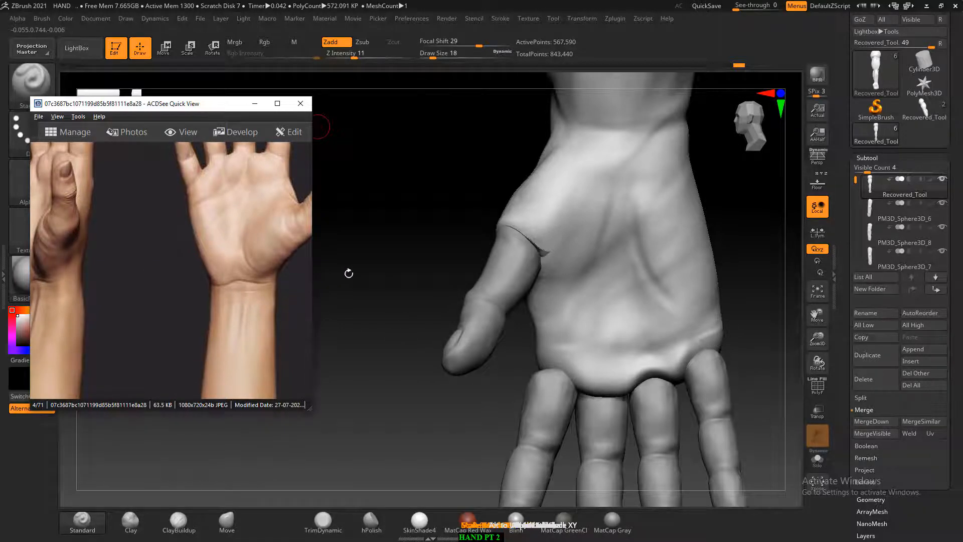
- Deepen the palm-side wrist crease and carve the forearm tendon grooves with the Standard brush at focal shift 47 and draw size 18
drag(349, 274, 461, 364)
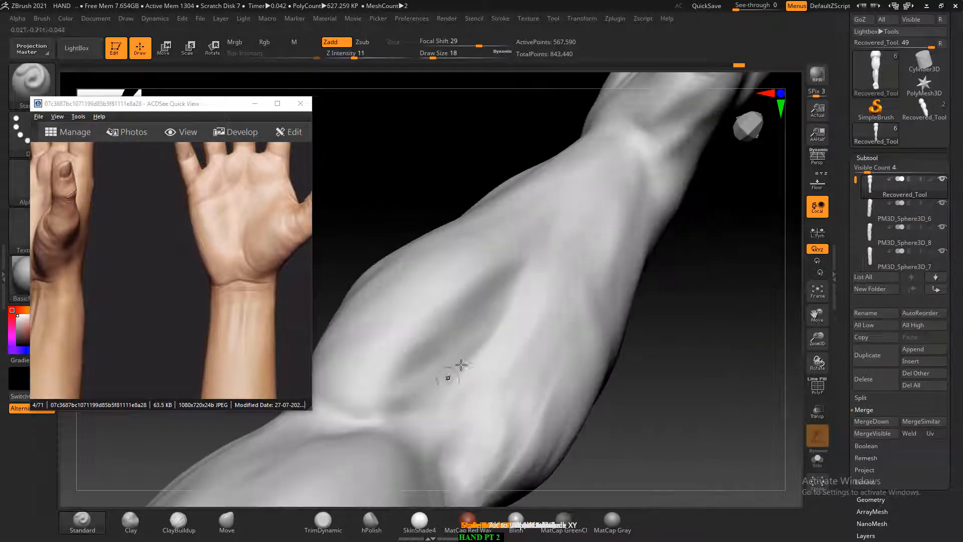
drag(665, 314, 585, 295)
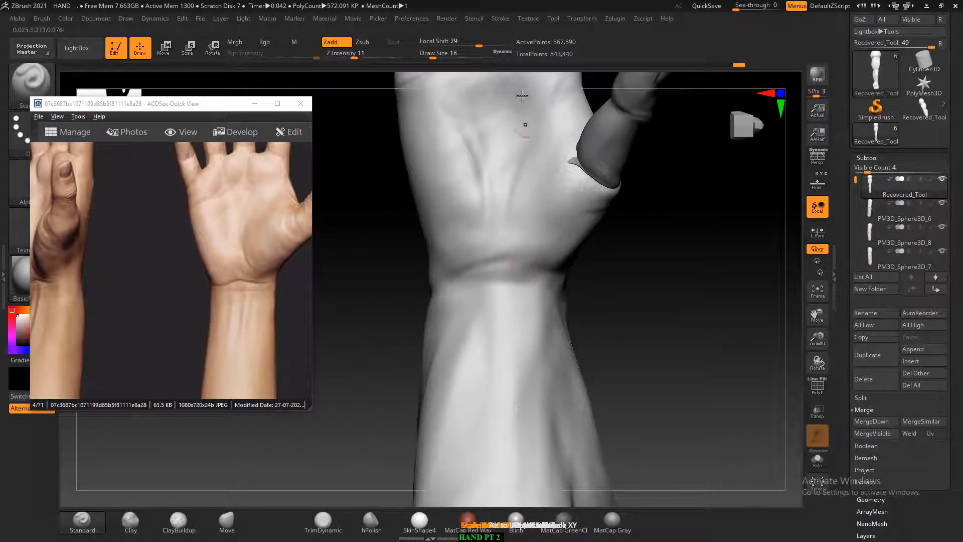
drag(499, 45, 475, 43)
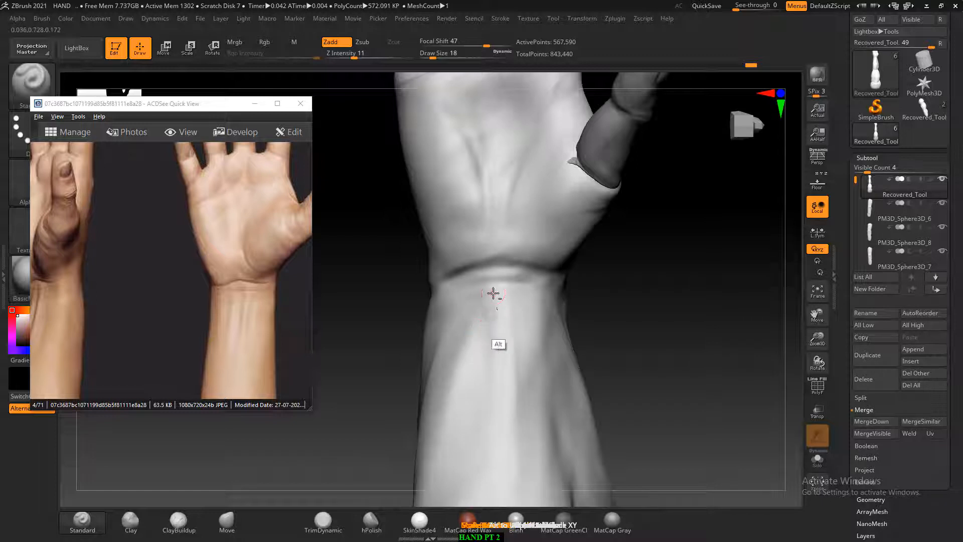
key(alt)
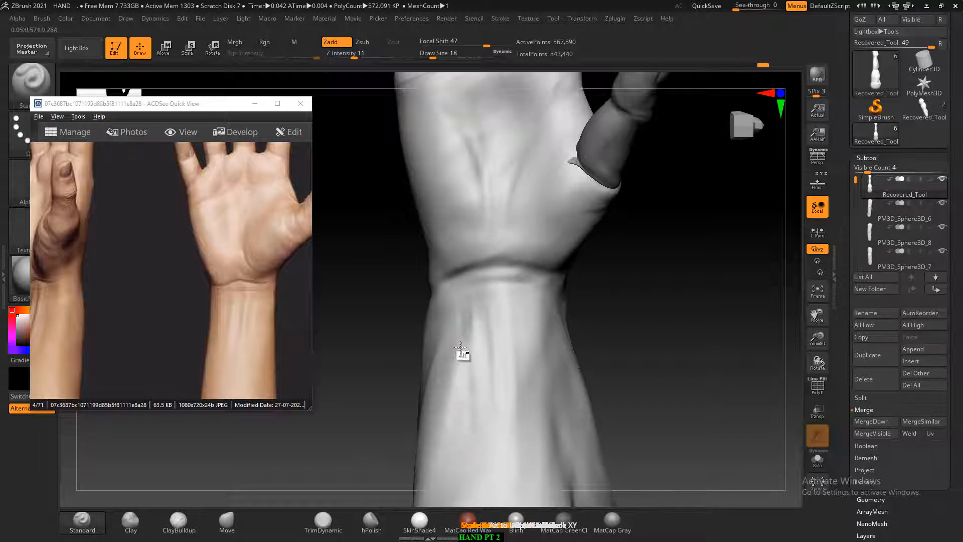
- Build up the heel of the palm above the wrist crease with ClayBuildup at draw size 34, and smooth the strokes
drag(617, 339, 618, 326)
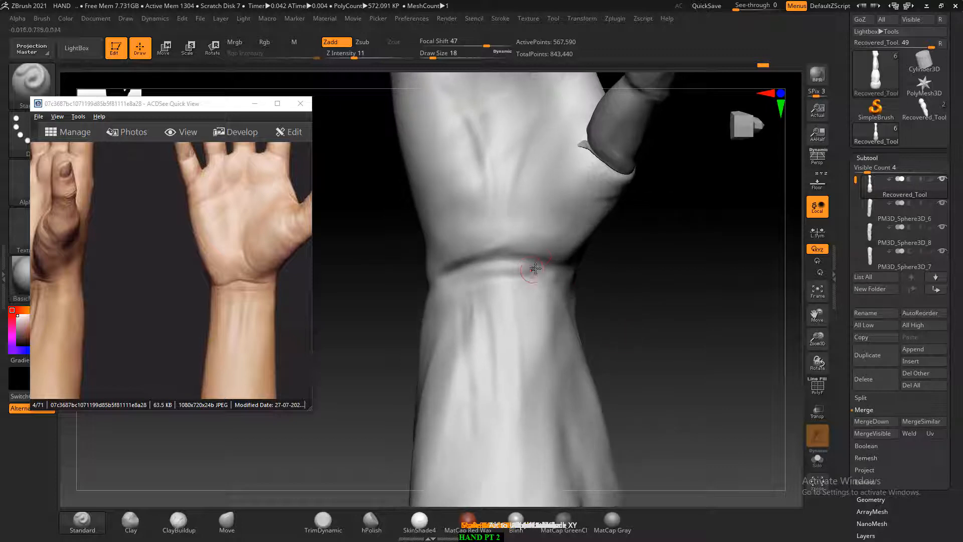
click(180, 524)
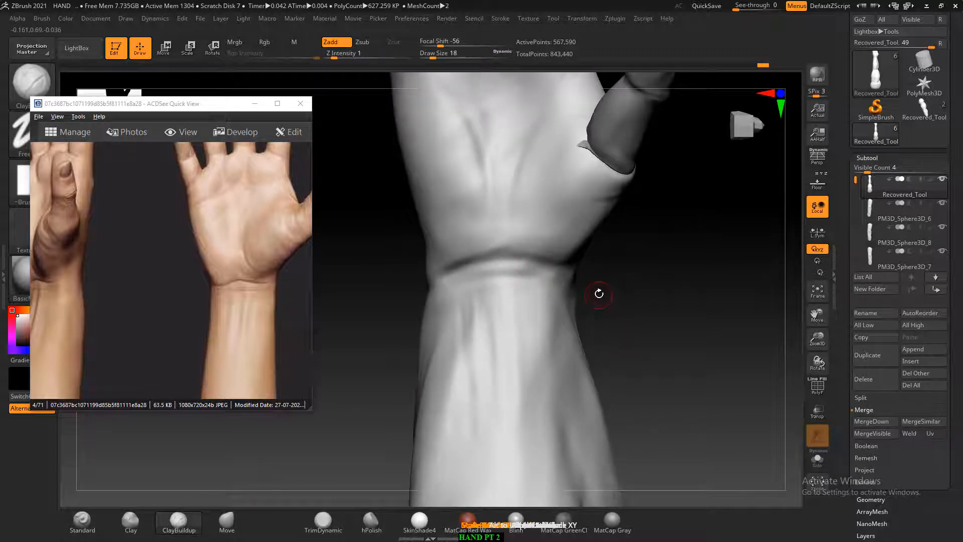
mouse_move(607, 284)
mouse_down()
mouse_move(639, 280)
mouse_move(569, 231)
mouse_up()
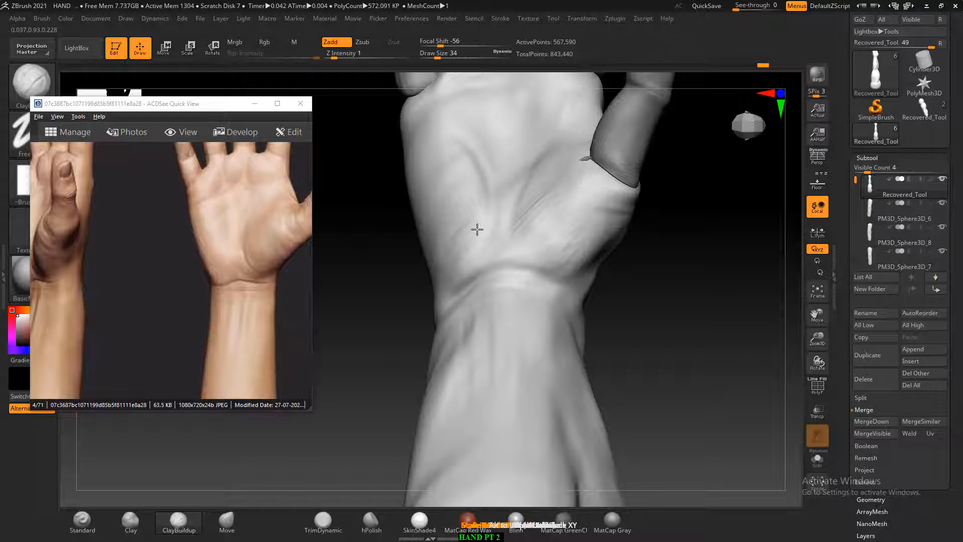
drag(625, 279, 641, 305)
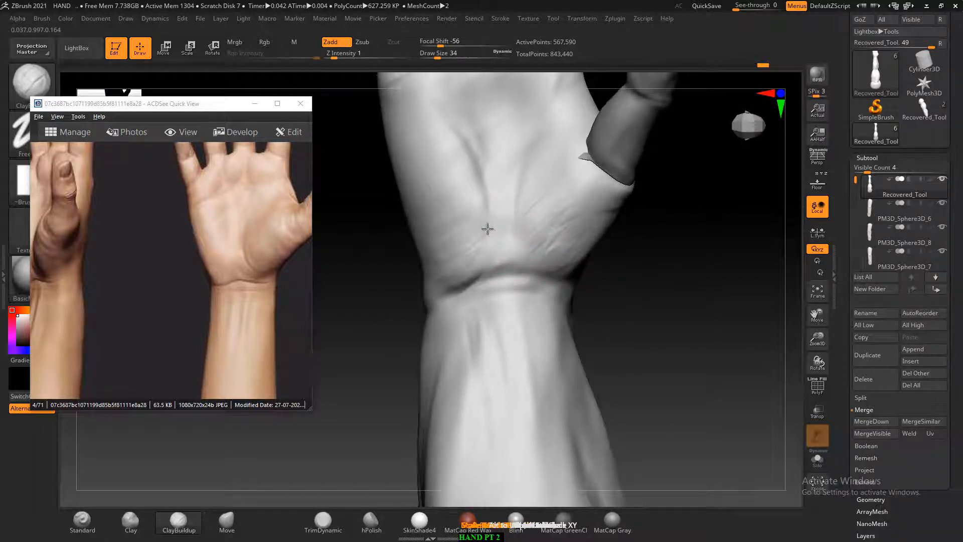
key(alt)
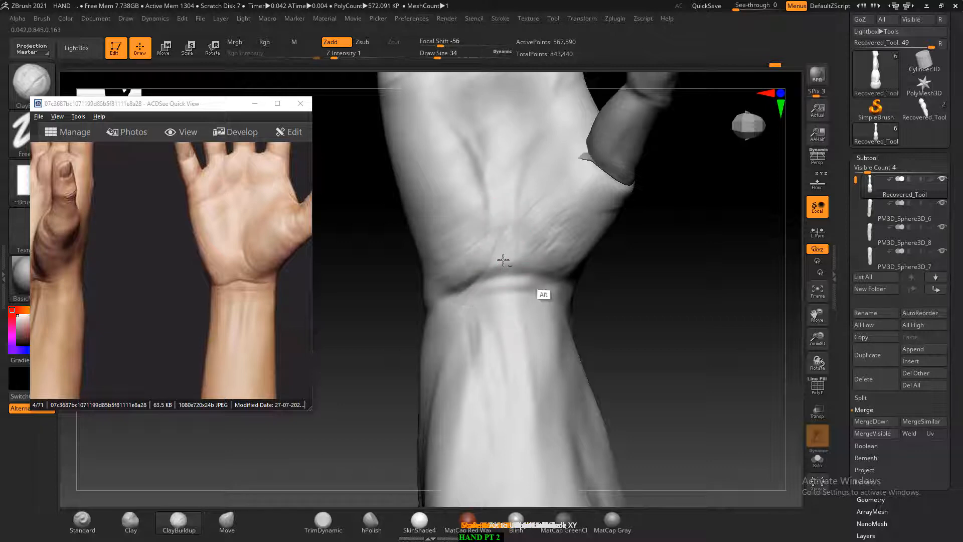
key(shift)
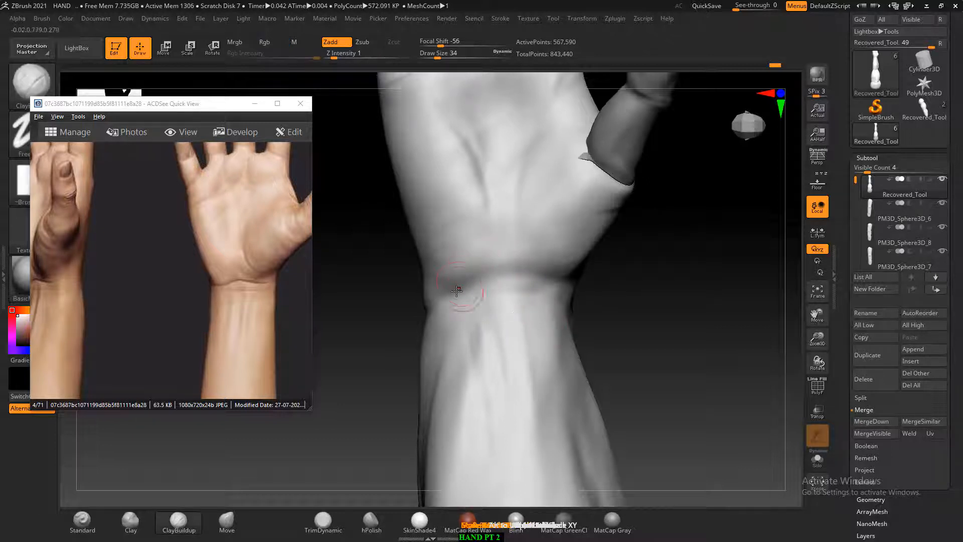
- Round and smooth the heel of the palm and the thumb mound where they meet the wrist
mouse_move(593, 296)
mouse_down()
mouse_move(640, 301)
mouse_move(669, 288)
mouse_move(605, 311)
mouse_up()
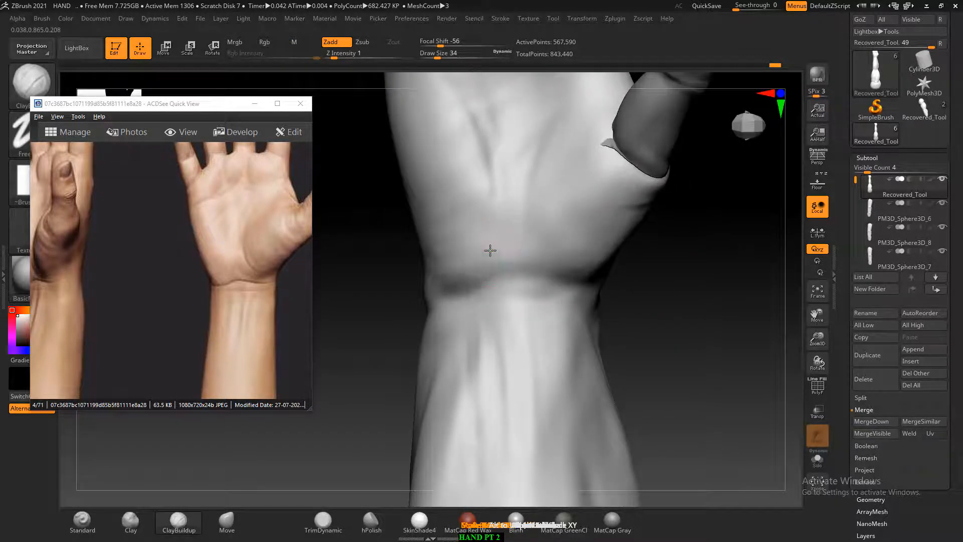
mouse_move(490, 251)
shift+mouse_down()
mouse_move(437, 278)
mouse_move(487, 271)
shift+mouse_up()
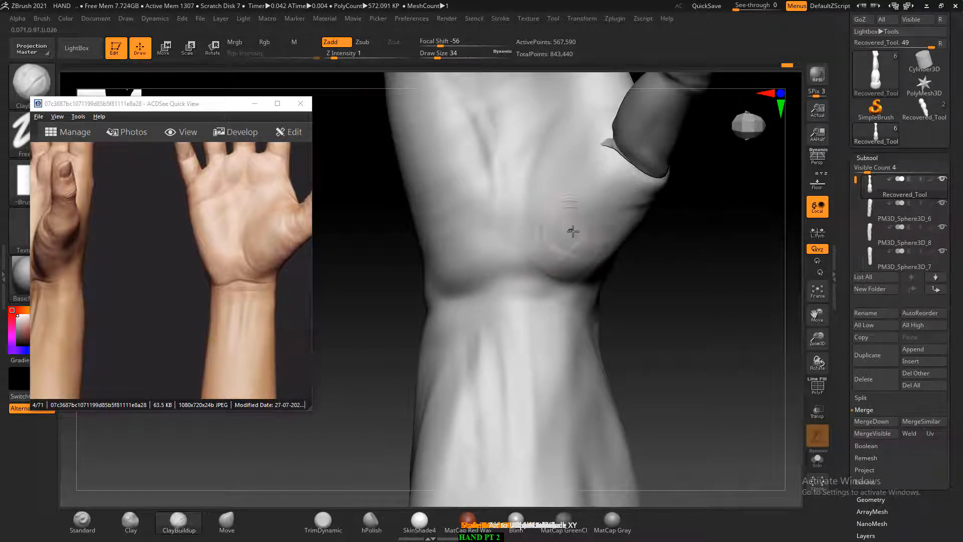
mouse_move(573, 231)
shift+mouse_down()
mouse_move(576, 251)
mouse_move(597, 261)
shift+mouse_up()
mouse_move(668, 266)
mouse_down()
mouse_move(625, 256)
mouse_move(617, 278)
mouse_move(622, 255)
mouse_up()
mouse_move(697, 276)
mouse_down()
mouse_move(635, 274)
mouse_move(662, 290)
mouse_move(602, 274)
mouse_move(621, 255)
mouse_up()
drag(494, 278, 592, 285)
mouse_move(690, 293)
mouse_down()
mouse_move(607, 284)
mouse_move(621, 238)
mouse_move(716, 290)
mouse_move(714, 308)
mouse_move(537, 209)
mouse_up()
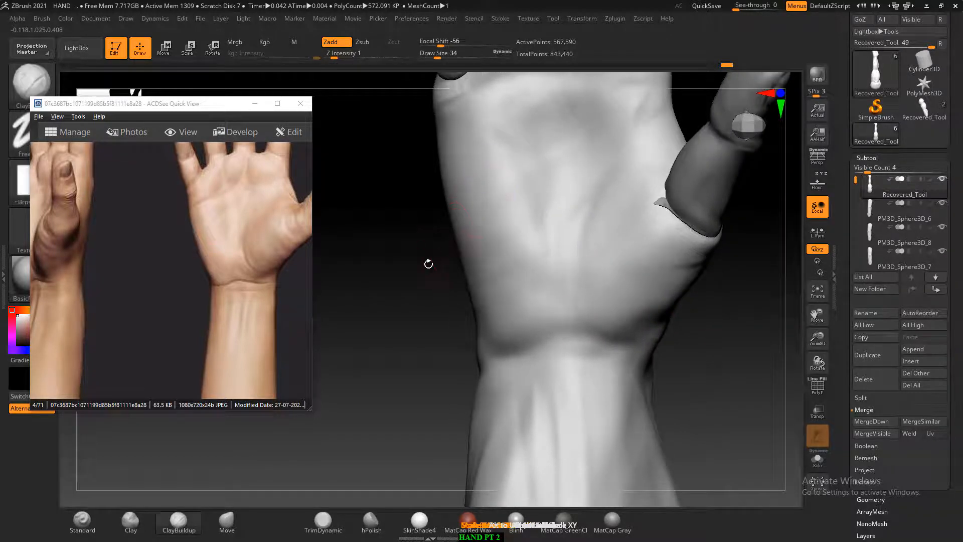
- Carve the hollow of the upper palm crease below the fingers with the Standard brush at draw size 22
drag(428, 262, 422, 344)
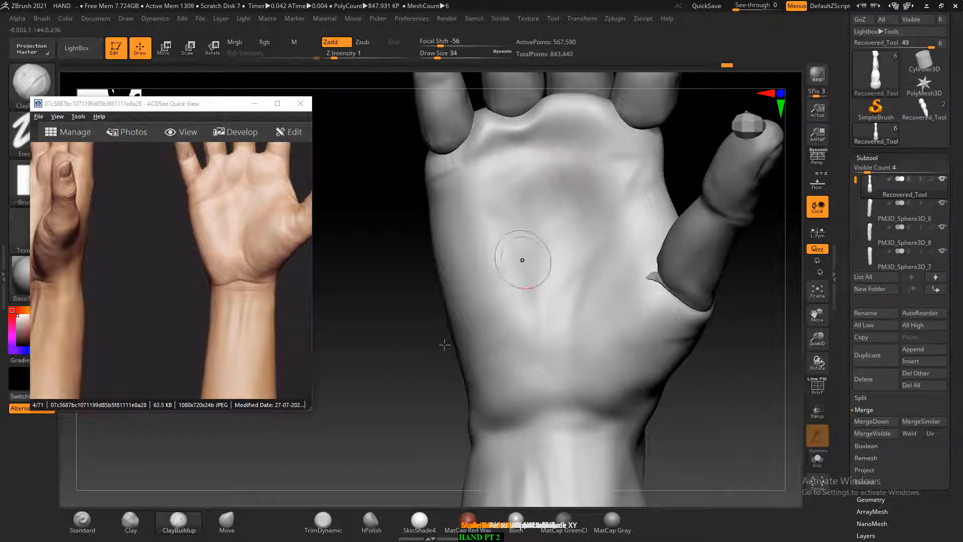
click(82, 519)
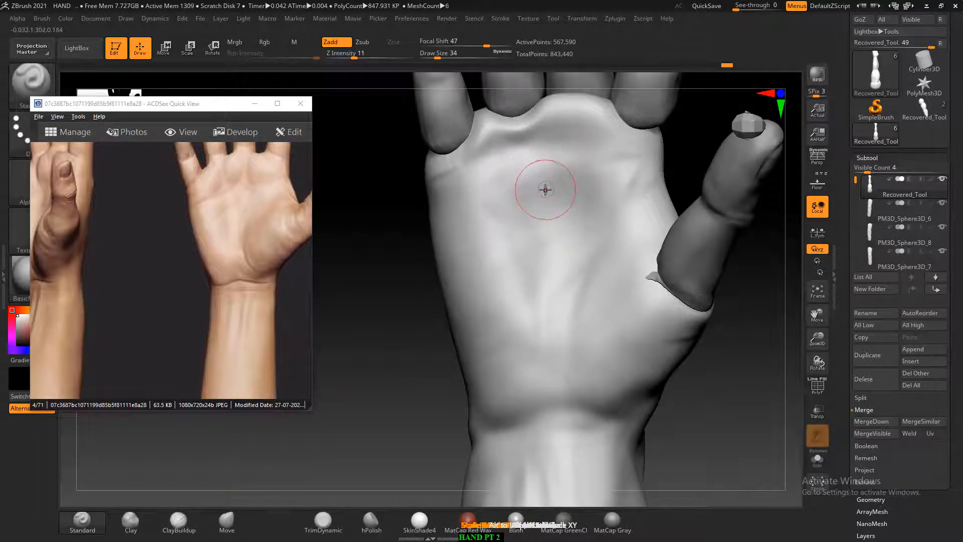
key(bracketleft)
drag(578, 169, 583, 164)
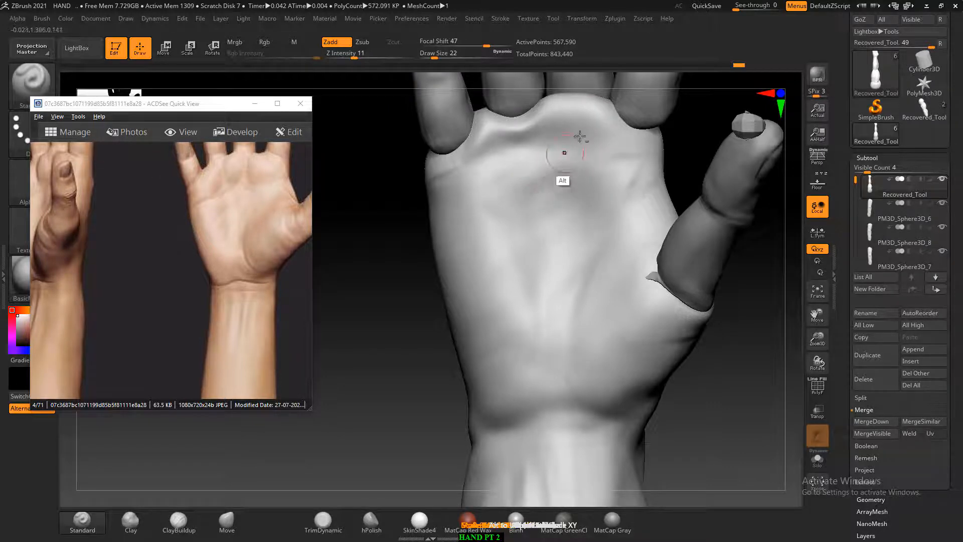
alt+drag(499, 198, 547, 182)
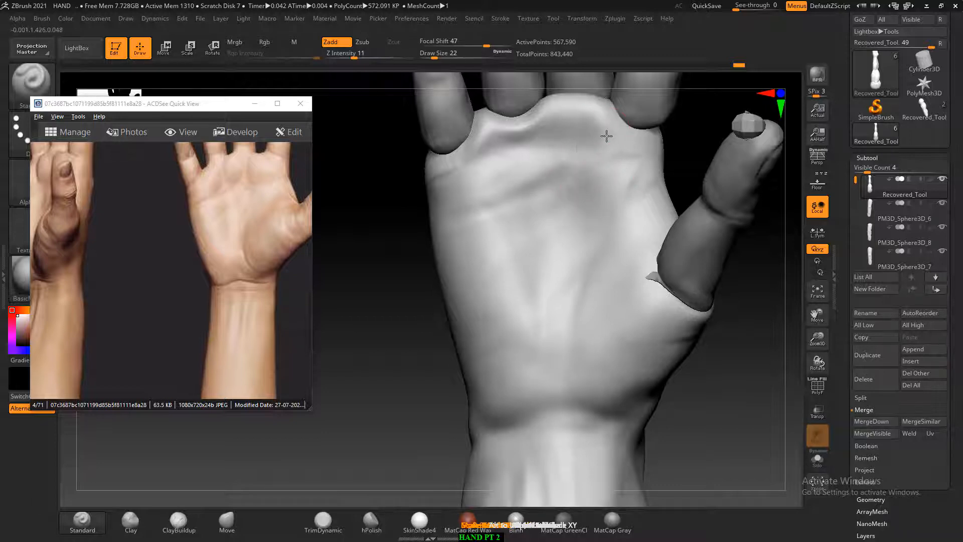
mouse_move(607, 136)
mouse_down()
mouse_move(616, 176)
mouse_move(623, 149)
mouse_up()
- Shape and smooth the fleshy pads below the fingers and the upper palm at draw size 38
key(bracketright)
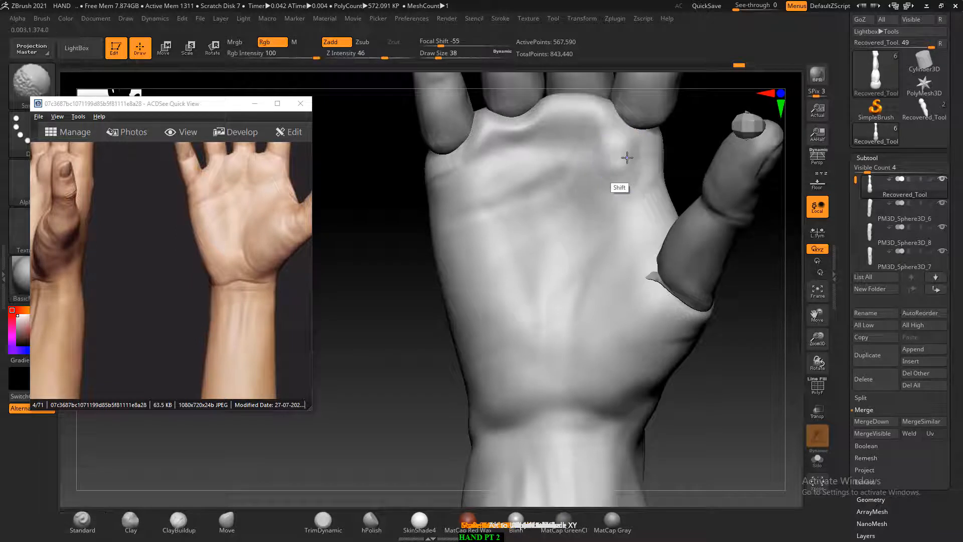
drag(573, 110, 573, 110)
drag(516, 152, 495, 157)
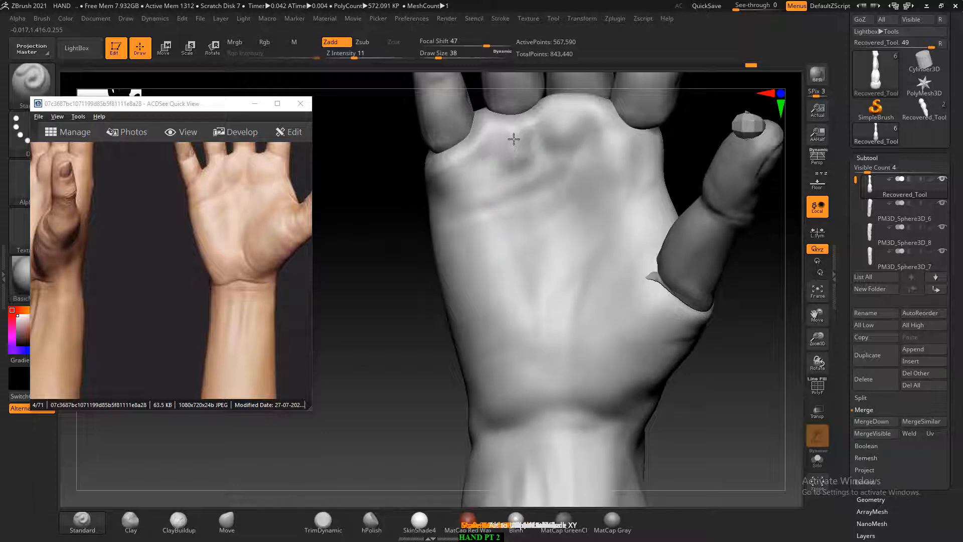
mouse_move(521, 145)
shift+mouse_down()
mouse_move(516, 155)
mouse_move(544, 136)
mouse_move(533, 148)
shift+mouse_up()
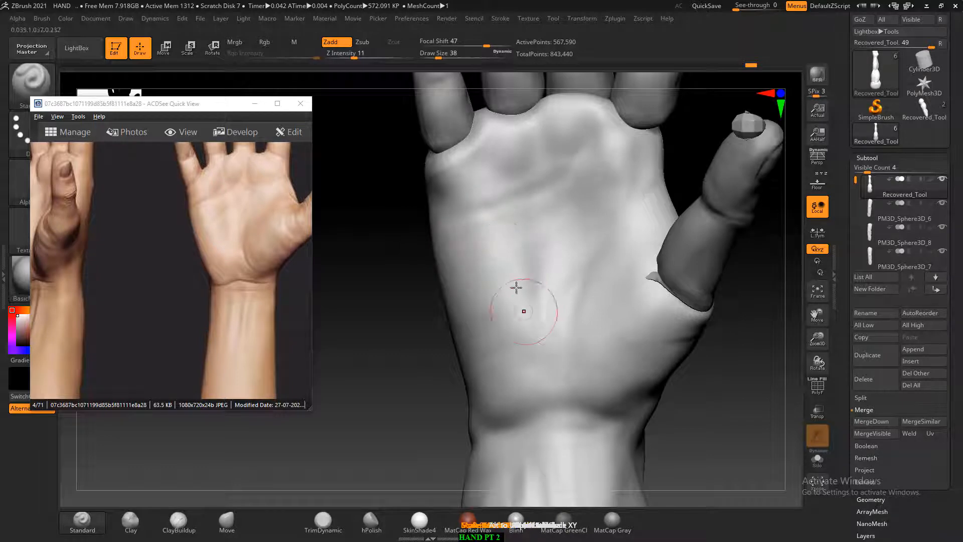
key(shift)
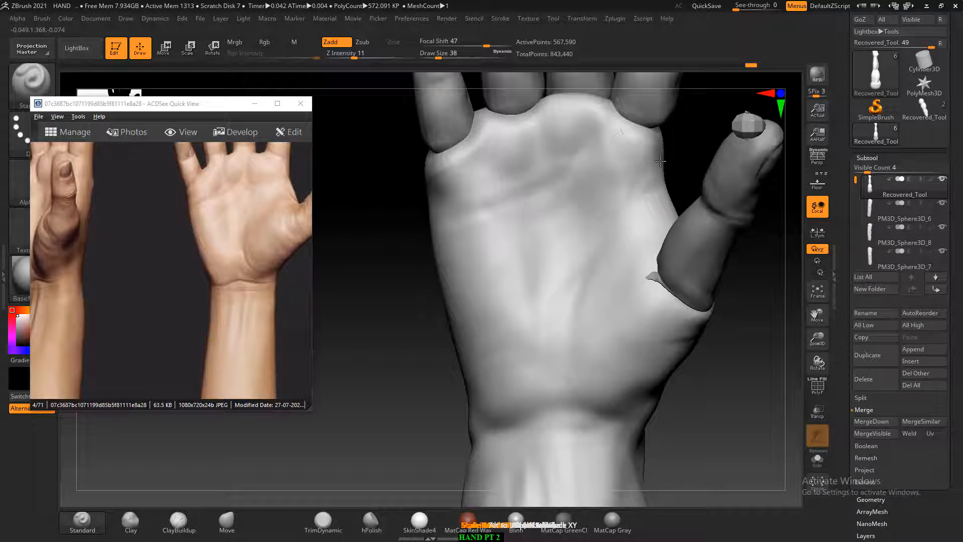
key(shift)
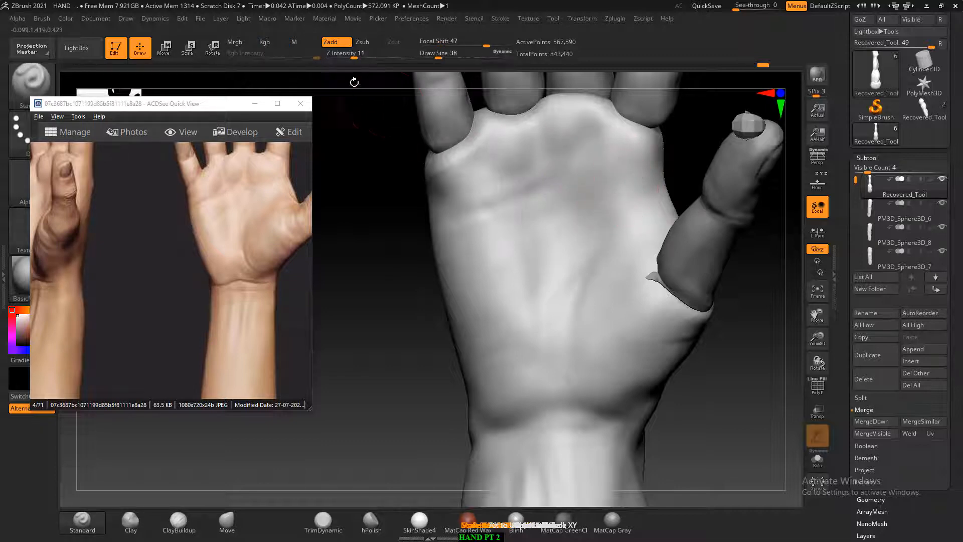
- Carve sharp heart, thumb and wrist crease lines into the palm with the Standard brush at Z intensity 33 and draw size 8
drag(354, 56, 375, 56)
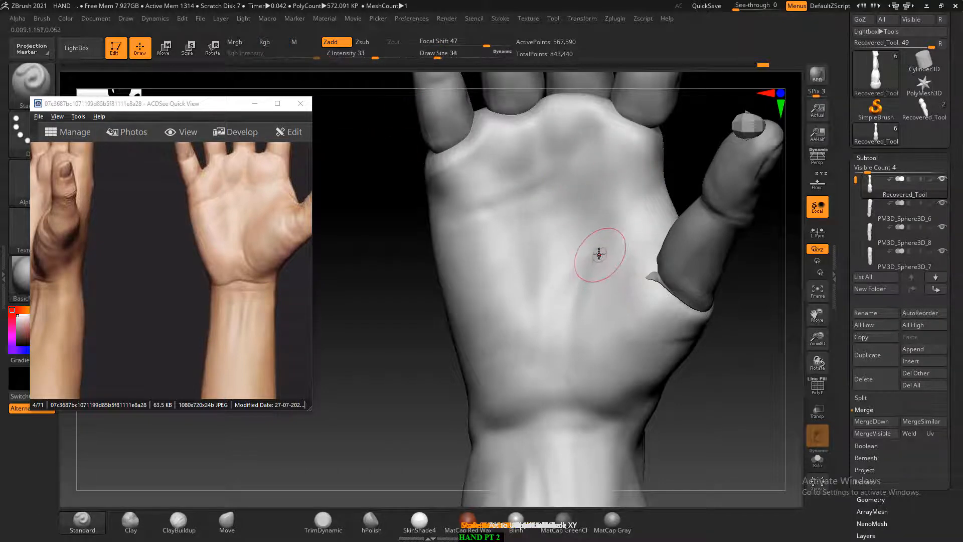
key([)
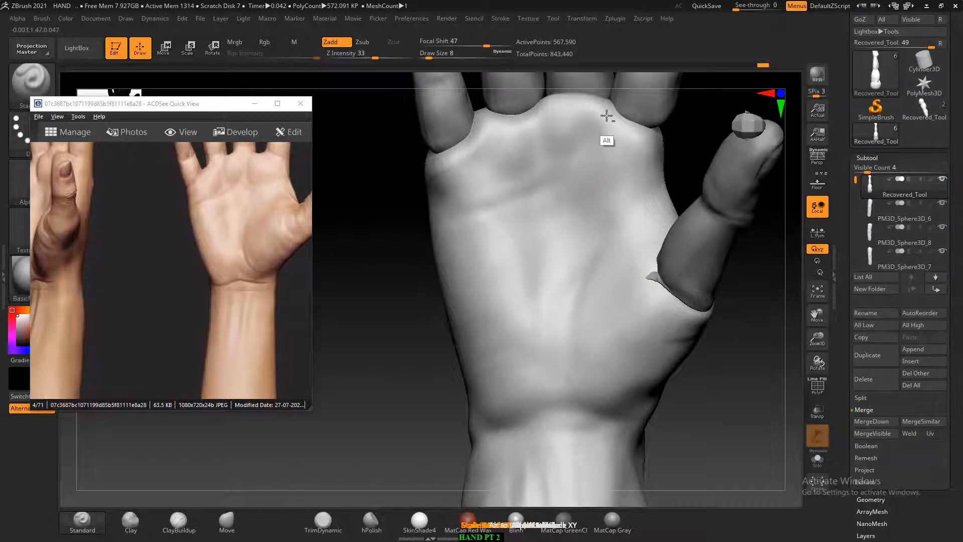
mouse_move(607, 116)
alt+mouse_down()
mouse_move(559, 171)
mouse_move(516, 197)
mouse_move(435, 223)
alt+mouse_up()
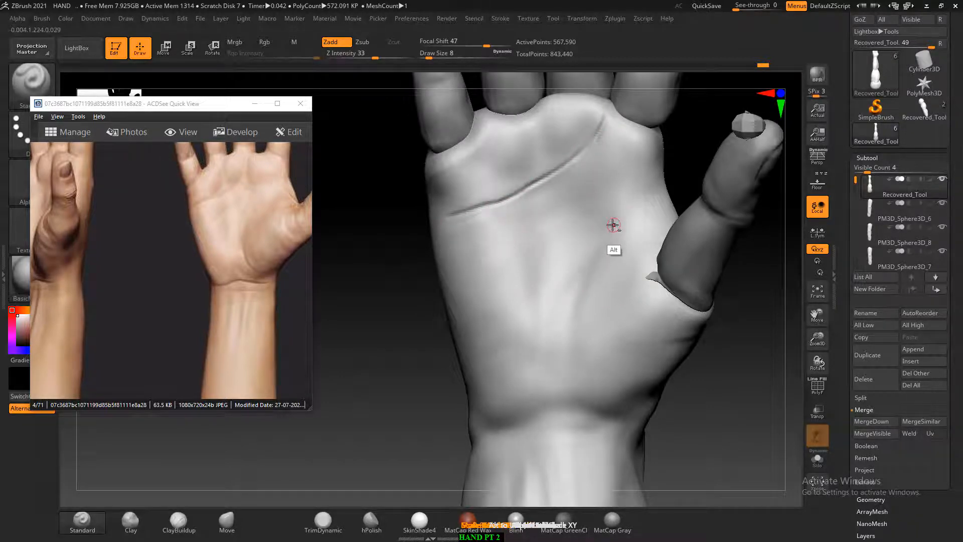
mouse_move(602, 240)
alt+mouse_down()
mouse_move(572, 297)
mouse_move(565, 383)
alt+mouse_up()
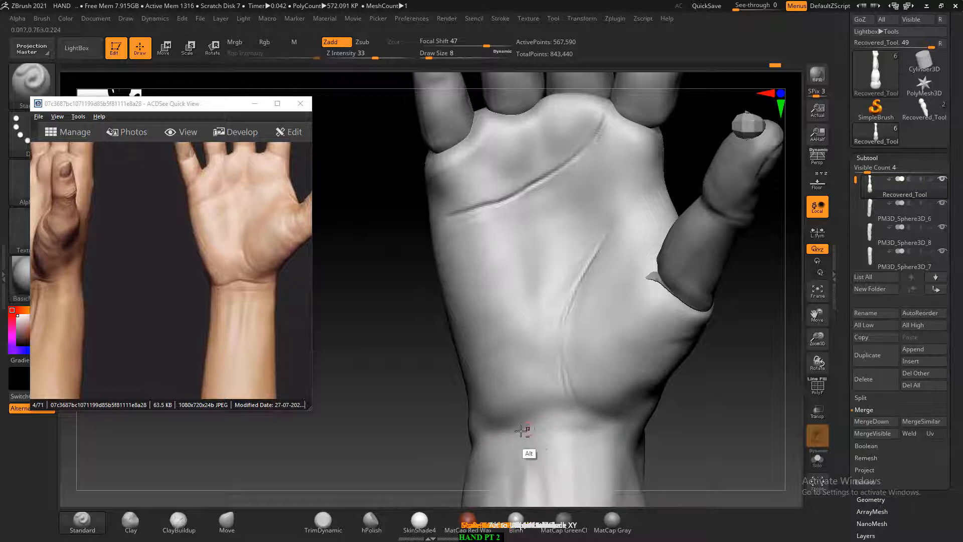
alt+drag(552, 420, 585, 423)
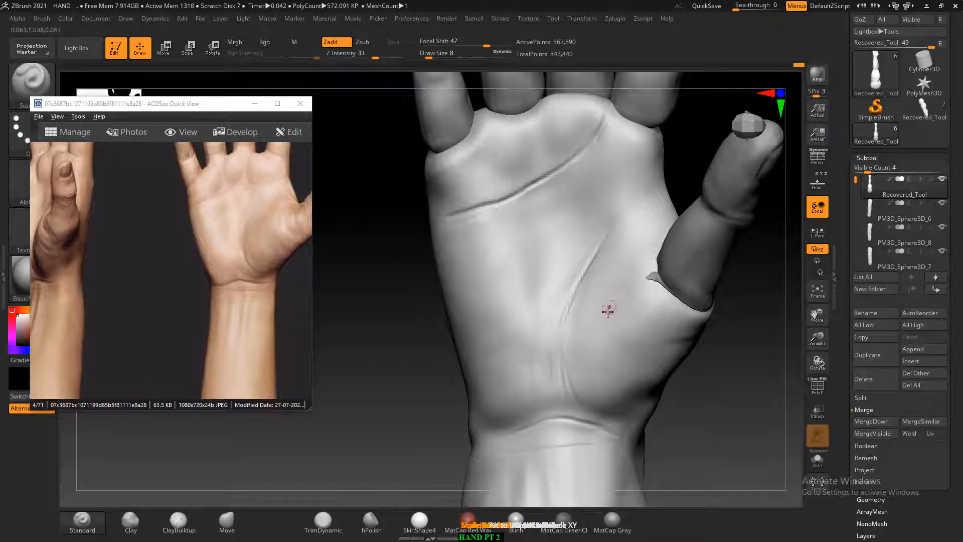
- Build up flesh along the upper palm crease with ClayBuildup at draw size 26, and soften the upper and thumb creases
click(192, 524)
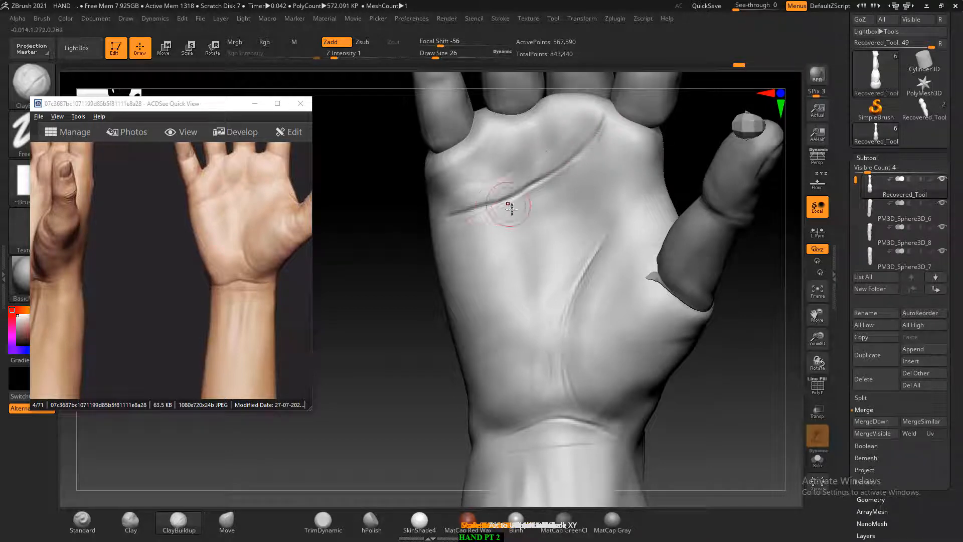
drag(510, 218, 582, 160)
mouse_move(506, 220)
mouse_down()
mouse_move(544, 182)
mouse_move(592, 161)
mouse_up()
mouse_move(611, 116)
shift+mouse_down()
mouse_move(581, 146)
mouse_move(512, 175)
mouse_move(547, 165)
shift+mouse_up()
mouse_move(592, 239)
shift+mouse_down()
mouse_move(612, 247)
mouse_move(574, 389)
mouse_move(590, 284)
mouse_move(607, 271)
shift+mouse_up()
- Enlarge the brush to draw size 106 and smooth the forearm muscles below the elbow
mouse_move(735, 378)
alt+mouse_down()
mouse_move(725, 358)
mouse_move(709, 390)
mouse_move(716, 344)
mouse_move(703, 366)
mouse_move(733, 276)
mouse_move(714, 249)
mouse_move(733, 249)
mouse_move(702, 352)
mouse_move(727, 335)
mouse_move(731, 221)
mouse_move(641, 383)
mouse_move(674, 408)
mouse_move(676, 307)
mouse_move(665, 384)
mouse_move(688, 329)
mouse_move(671, 387)
alt+mouse_up()
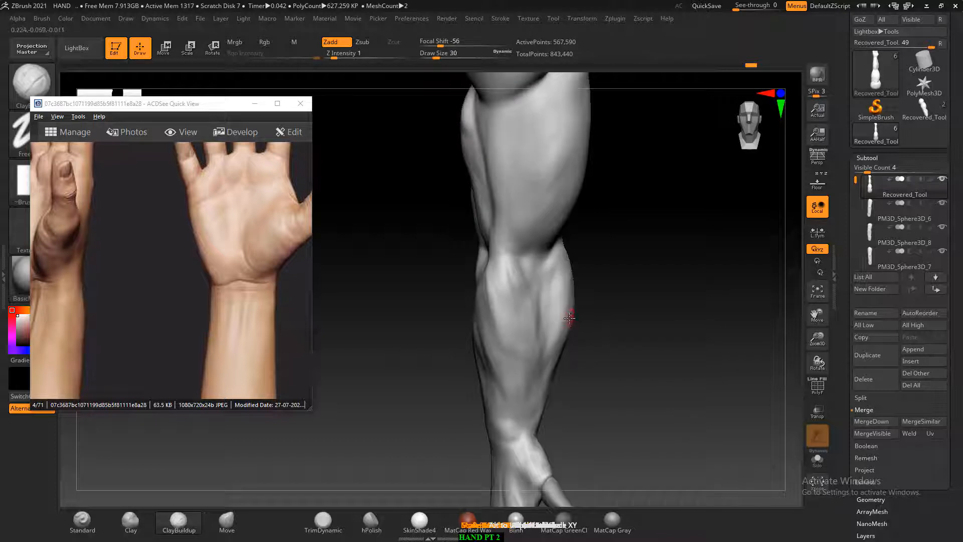
key(bracketright)
key(bracketright)
key(bracketright)
key(shift)
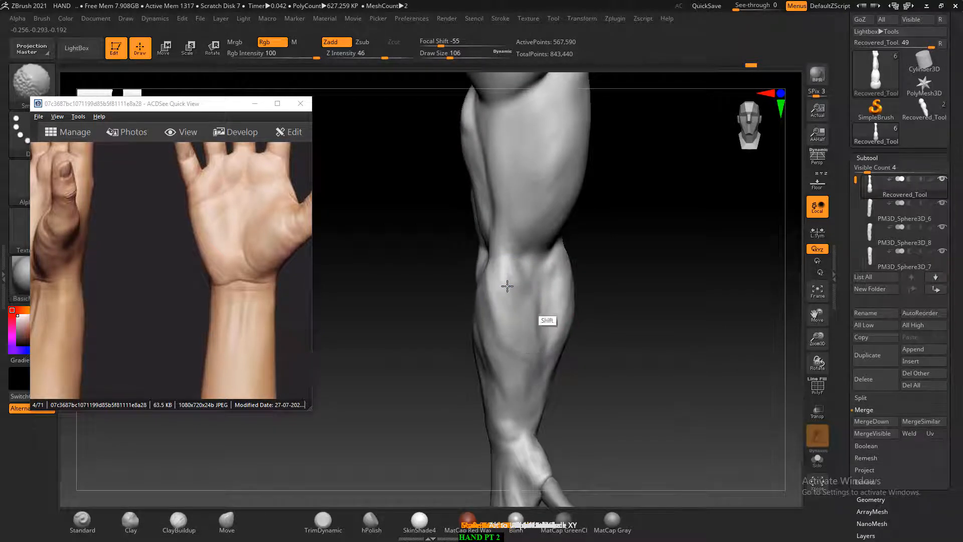
- Refine and smooth the upper-arm muscles between the shoulder and elbow at draw size 106
mouse_move(633, 282)
mouse_down()
mouse_move(587, 281)
mouse_move(544, 235)
mouse_up()
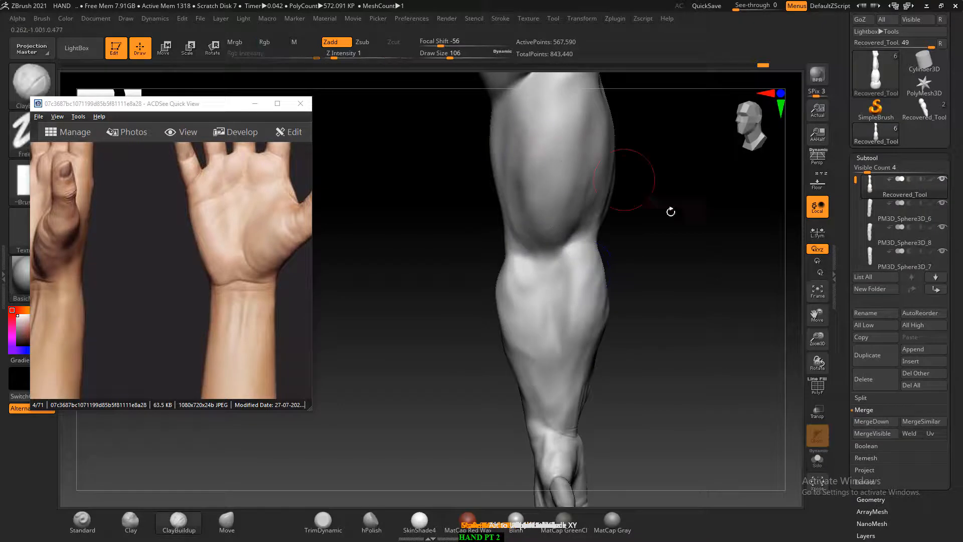
drag(671, 212, 639, 271)
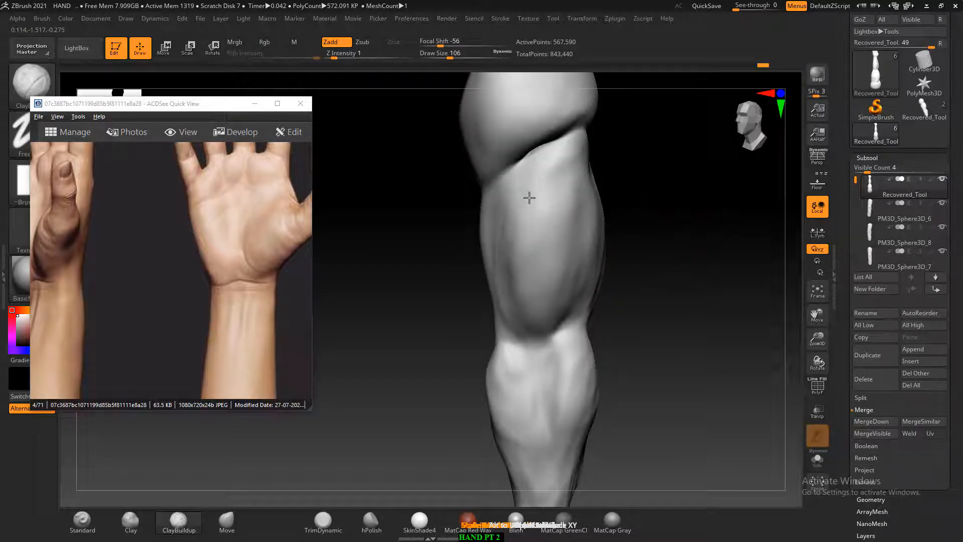
key(shift)
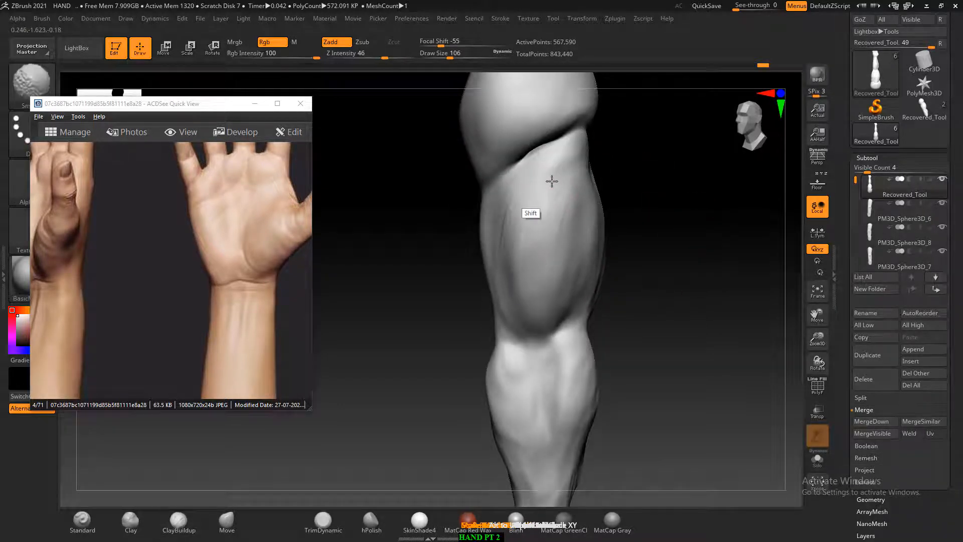
shift+drag(552, 181, 519, 253)
drag(660, 280, 581, 179)
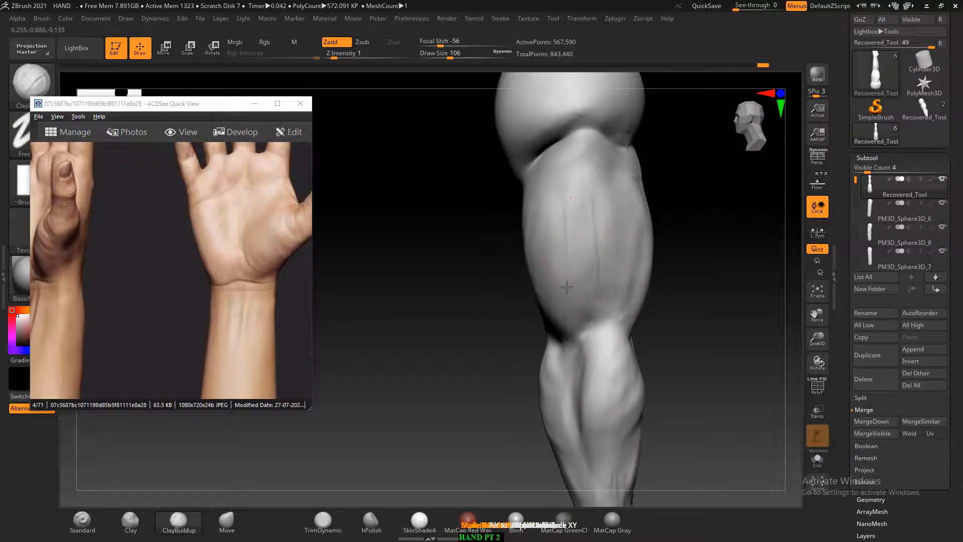
mouse_move(564, 191)
shift+mouse_down()
mouse_move(585, 214)
mouse_move(577, 319)
shift+mouse_up()
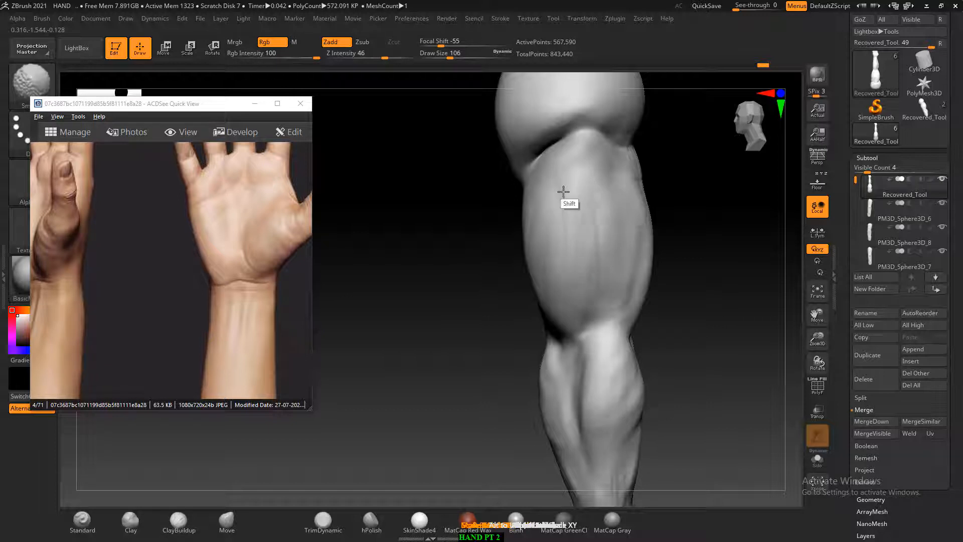
- Smooth the arm muscles from below the shoulder, over the elbow and along the forearm toward the wrist
mouse_move(575, 156)
shift+mouse_down()
mouse_move(538, 222)
mouse_move(578, 286)
mouse_move(547, 247)
mouse_move(555, 244)
mouse_move(579, 405)
shift+mouse_up()
drag(693, 344, 647, 354)
mouse_move(648, 365)
shift+mouse_down()
mouse_move(635, 450)
mouse_move(657, 492)
shift+mouse_up()
alt+drag(572, 383, 510, 267)
mouse_move(613, 345)
shift+mouse_down()
mouse_move(608, 370)
mouse_move(592, 365)
shift+mouse_up()
mouse_move(699, 290)
mouse_down()
mouse_move(666, 293)
mouse_move(648, 229)
mouse_move(654, 350)
mouse_up()
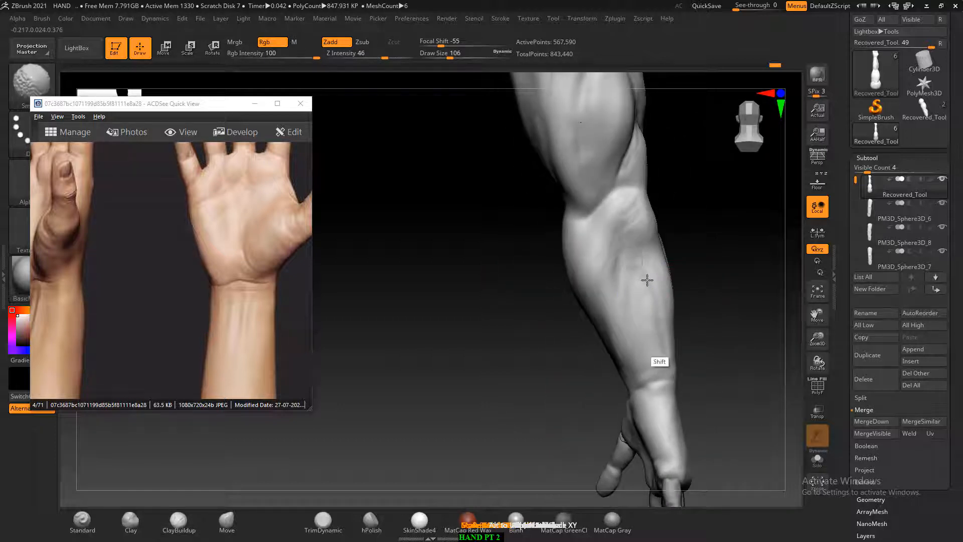
mouse_move(729, 276)
mouse_down()
mouse_move(755, 307)
mouse_move(774, 294)
mouse_move(723, 338)
mouse_up()
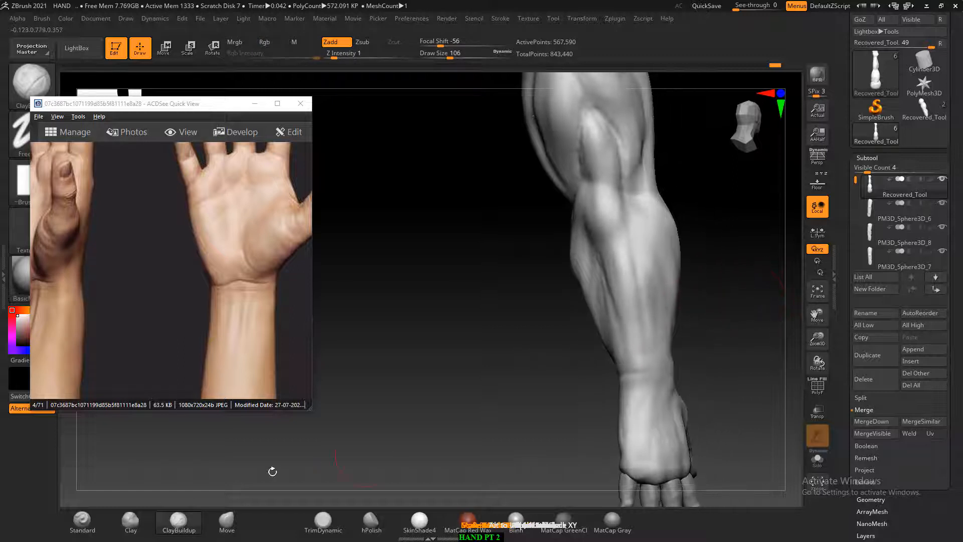
- Refine the muscle separation just below the elbow with the Standard brush at Z intensity 10 and draw size 98
click(82, 522)
mouse_move(604, 246)
mouse_down()
mouse_move(626, 337)
mouse_move(618, 272)
mouse_move(633, 288)
mouse_move(618, 321)
mouse_up()
drag(367, 55, 353, 55)
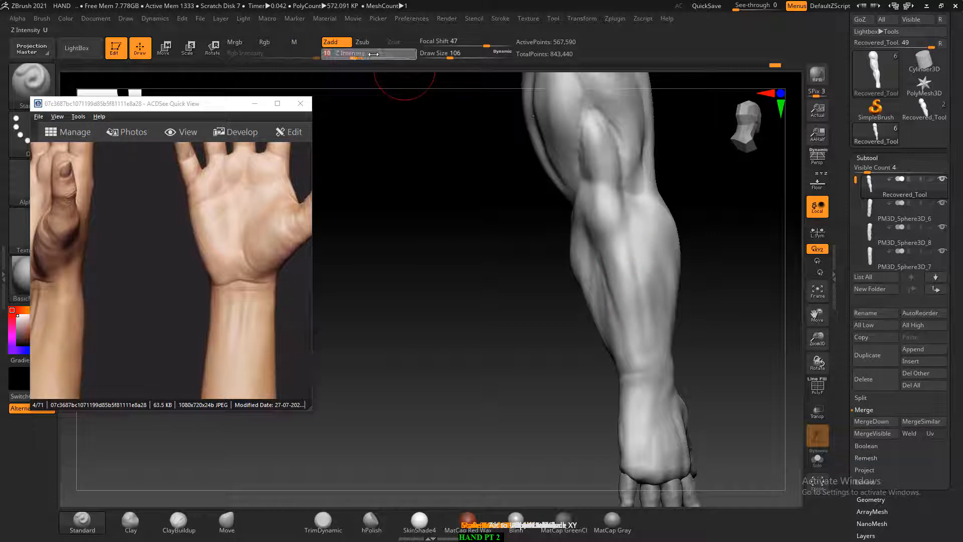
key(bracketleft)
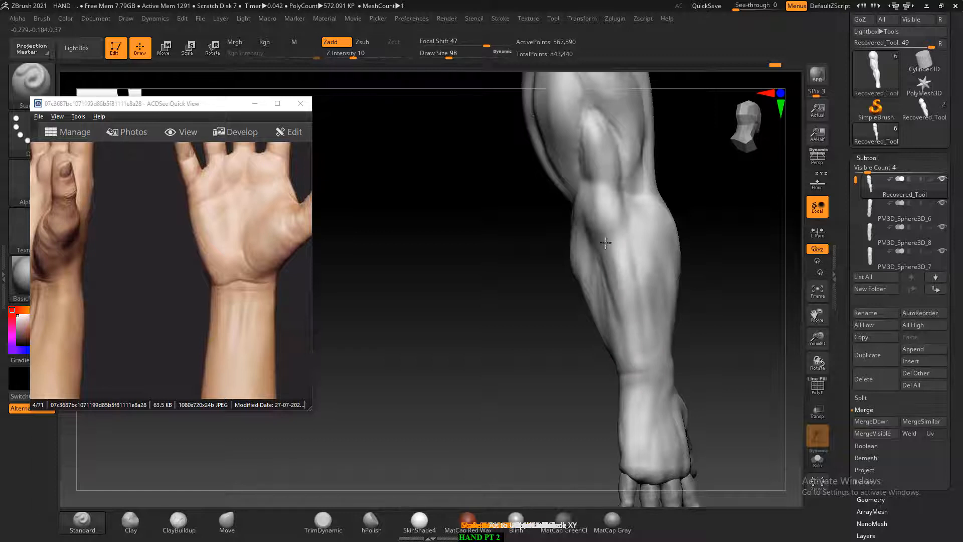
drag(713, 248, 685, 229)
mouse_move(740, 211)
mouse_down()
mouse_move(727, 327)
mouse_move(600, 303)
mouse_up()
- Smooth the upper-arm muscles and their transition into the elbow at draw size 98
key(shift)
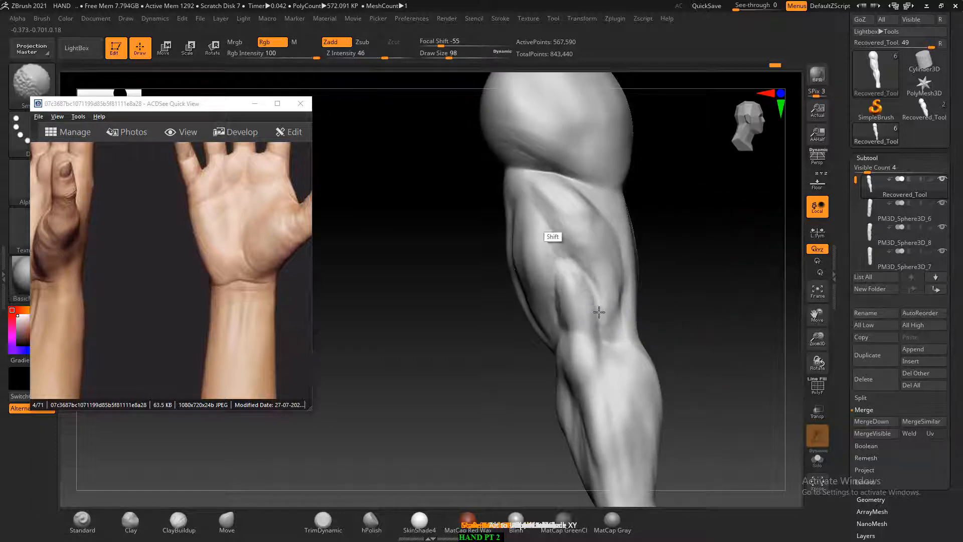
drag(742, 314, 686, 308)
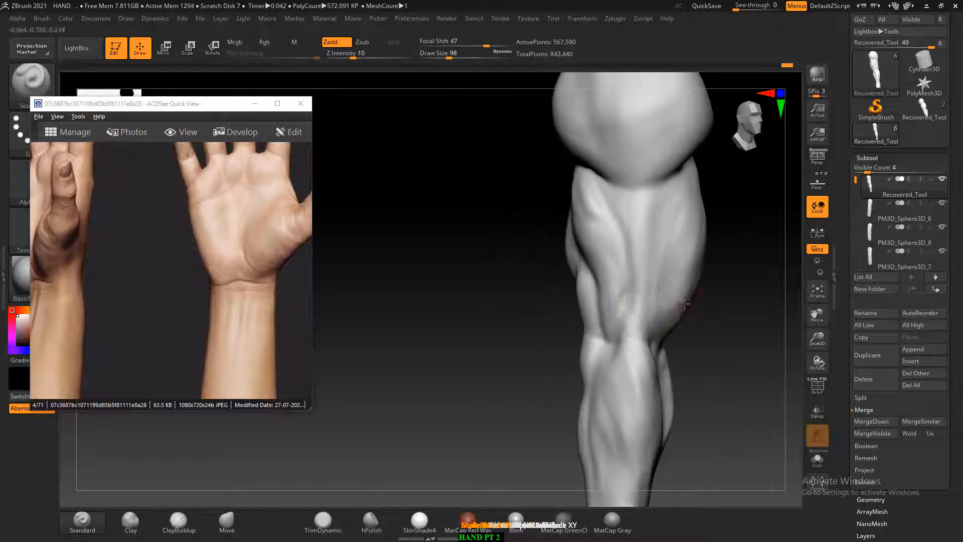
shift+drag(638, 271, 634, 303)
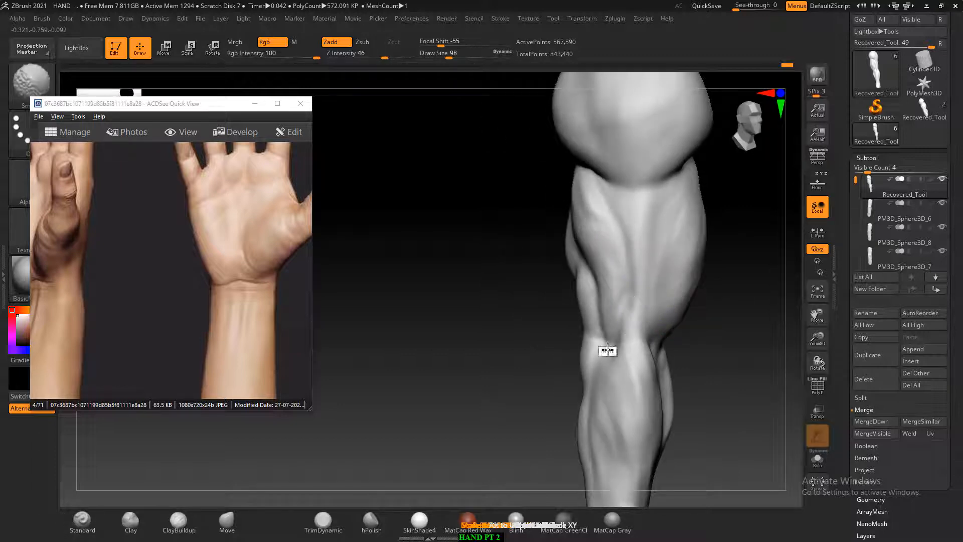
alt+drag(731, 370, 692, 302)
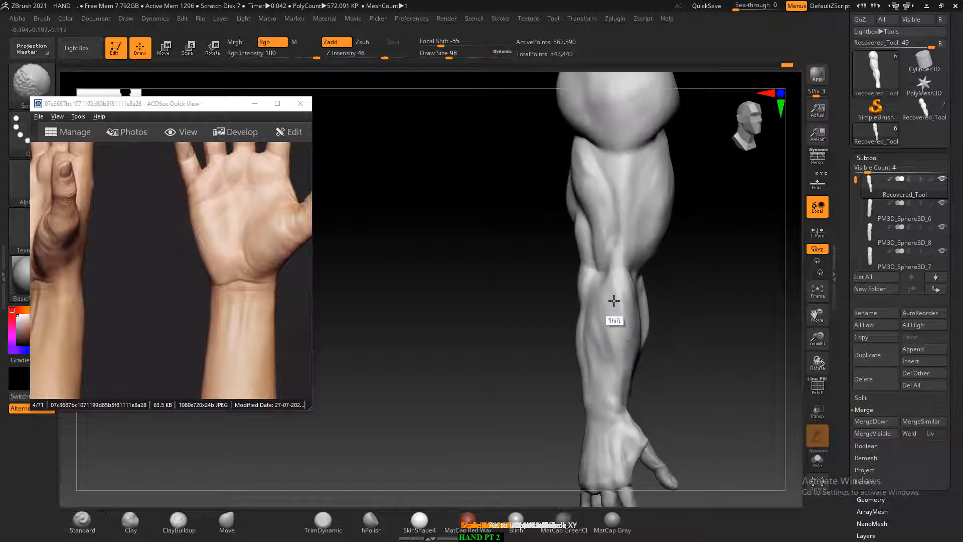
- Hide the photo reference window and smooth the forearm and the back of the hand near the thumb
key(alt+Tab)
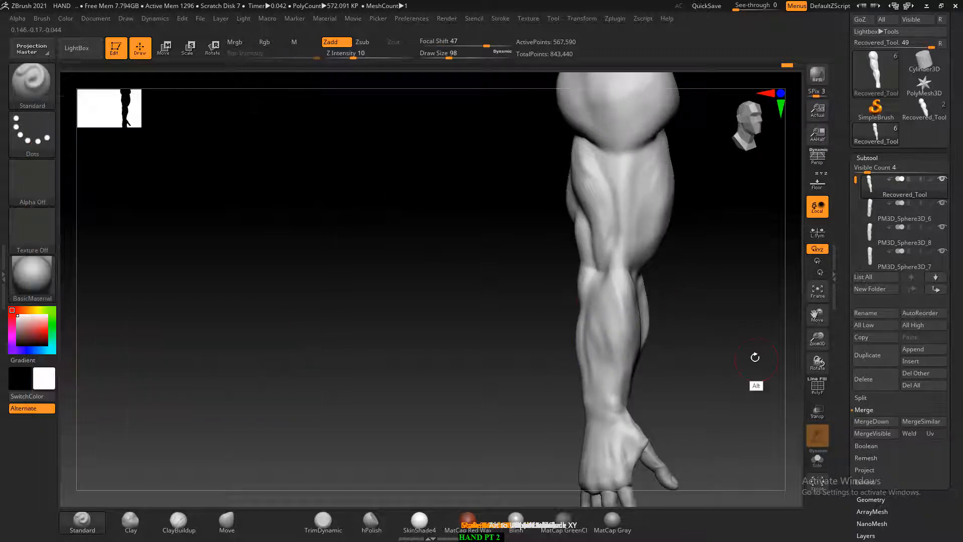
mouse_move(755, 357)
alt+mouse_down()
mouse_move(706, 320)
mouse_move(703, 306)
alt+mouse_up()
shift+drag(598, 385, 584, 378)
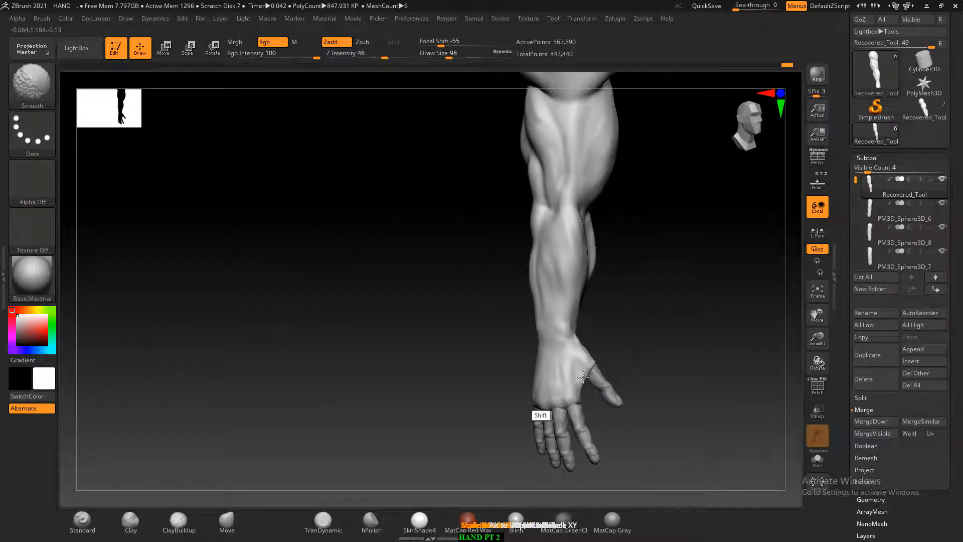
drag(716, 316, 598, 316)
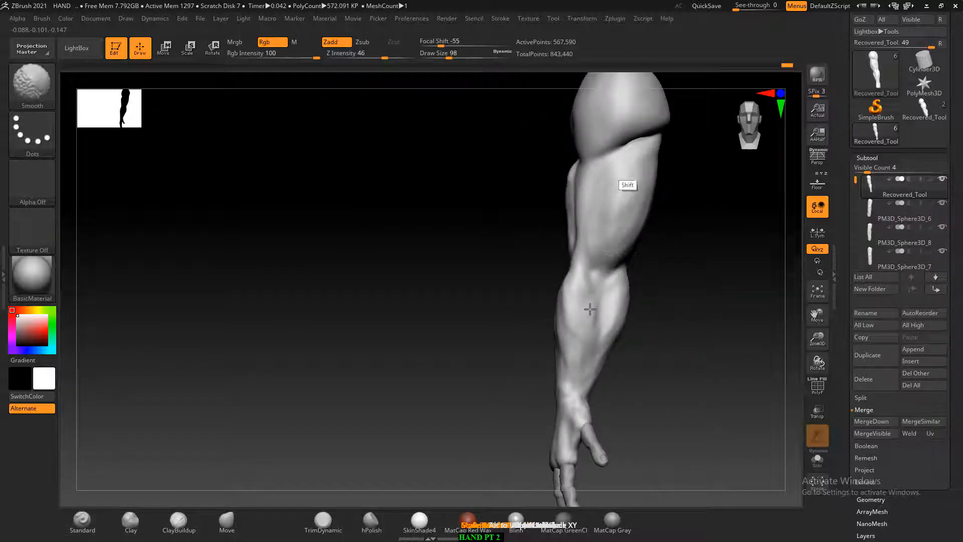
mouse_move(686, 346)
mouse_down()
mouse_move(600, 331)
mouse_move(652, 353)
mouse_move(641, 365)
mouse_move(695, 361)
mouse_move(661, 368)
mouse_move(582, 318)
mouse_move(560, 369)
mouse_up()
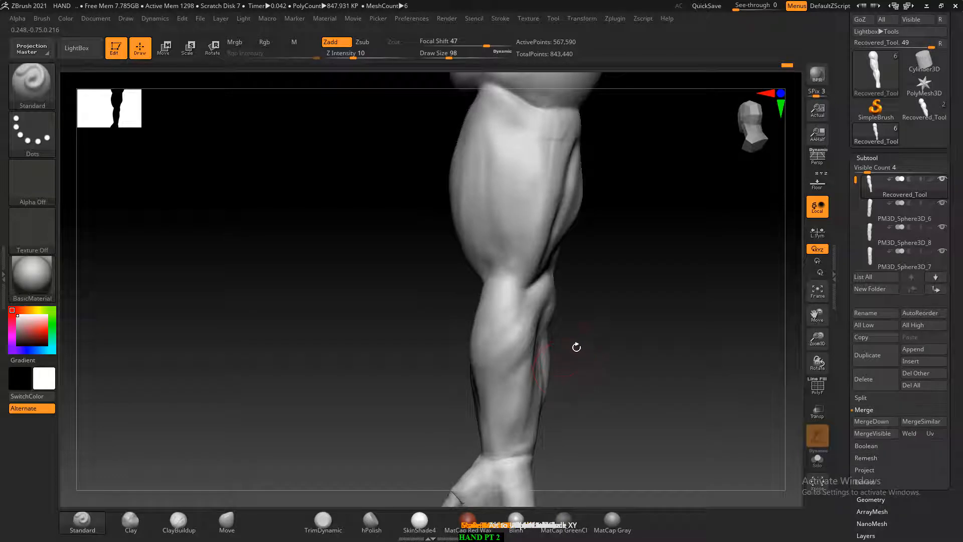
- Enlarge the brush to draw size 110 and smooth the forearm muscles from several sides
key(shift)
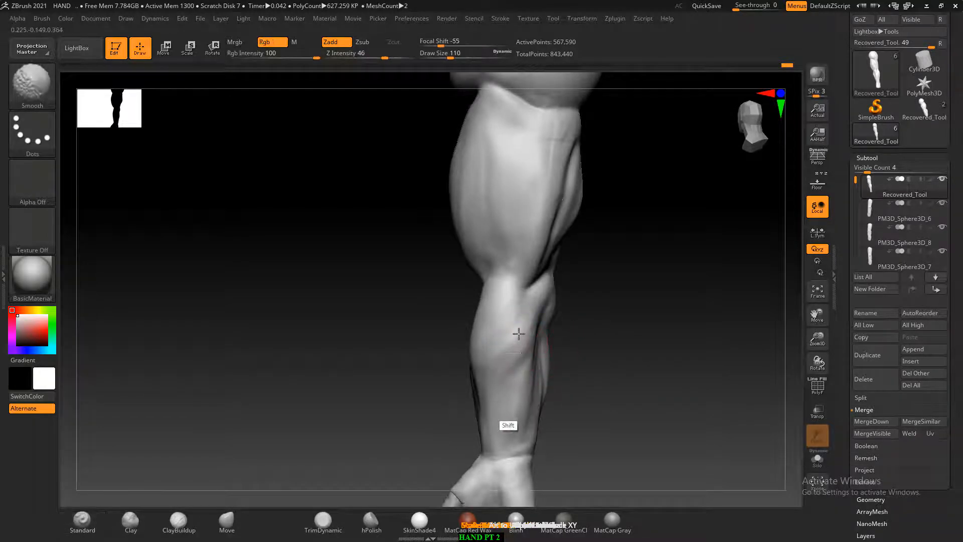
shift+drag(519, 334, 529, 370)
mouse_move(656, 419)
alt+mouse_down()
mouse_move(655, 381)
mouse_move(637, 370)
mouse_move(630, 330)
mouse_move(669, 346)
mouse_move(641, 367)
alt+mouse_up()
alt+drag(641, 367, 658, 401)
key(shift)
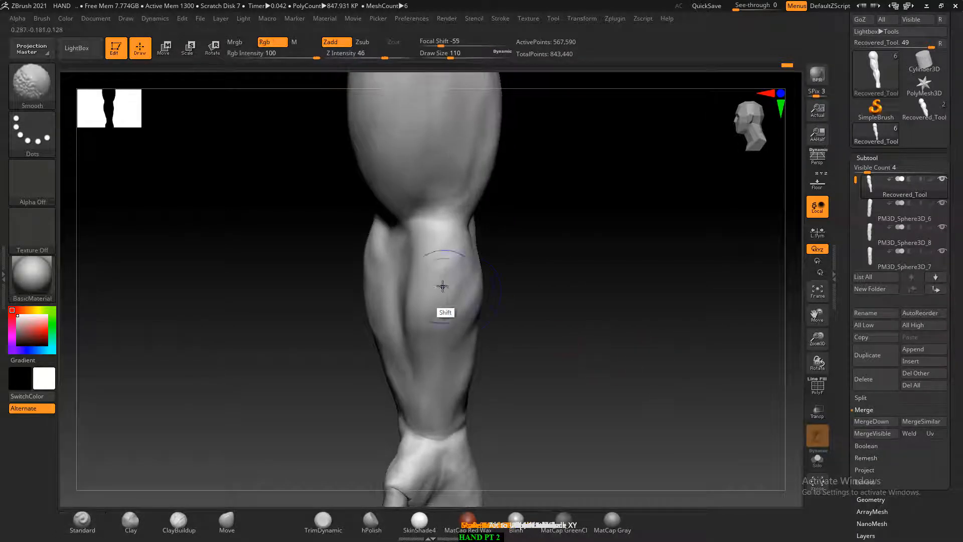
drag(515, 312, 577, 325)
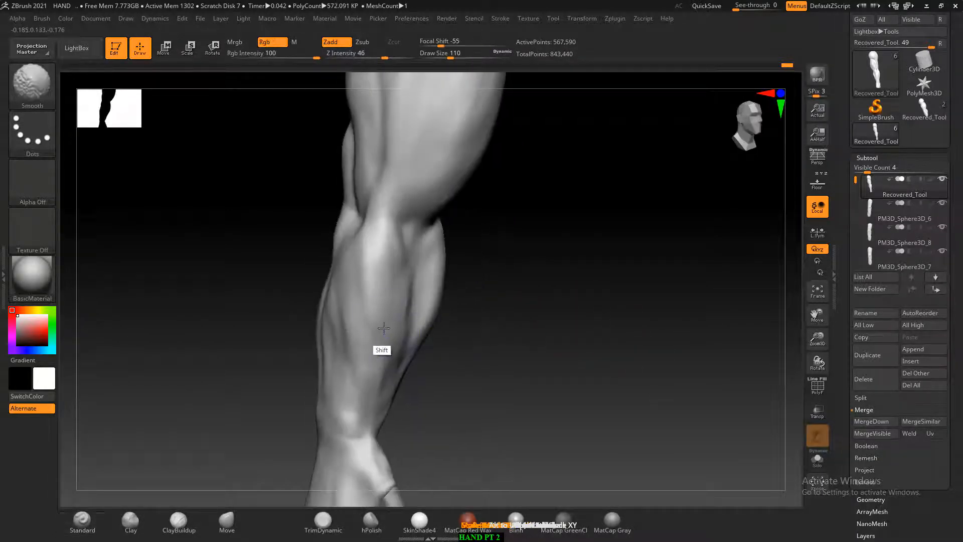
- View the whole arm from the front and show the Arms reference image behind it for comparison
mouse_move(670, 347)
alt+mouse_down()
mouse_move(676, 304)
mouse_move(671, 341)
alt+mouse_up()
alt+drag(670, 342, 668, 314)
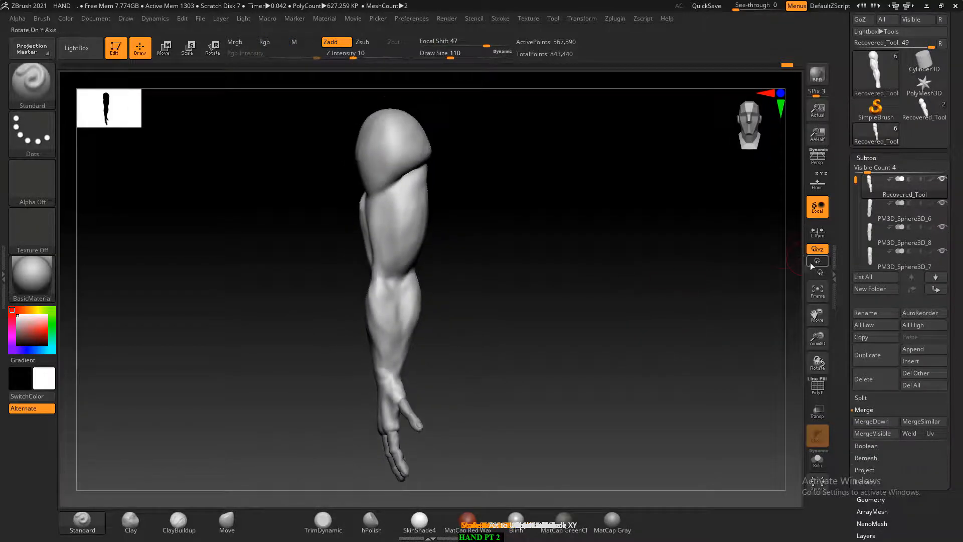
click(817, 184)
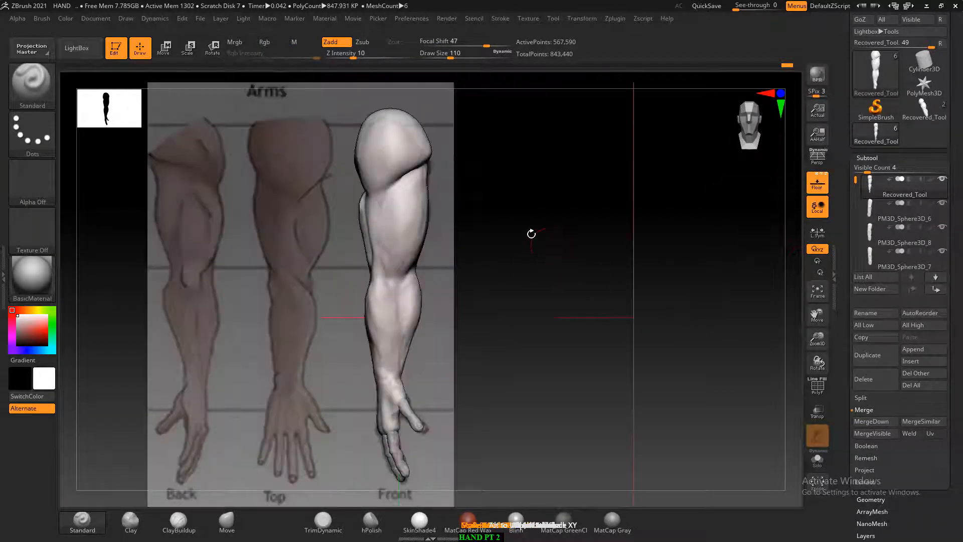
- Save the project under the new name "HAND pt 2" and hide the Arms reference image
click(200, 19)
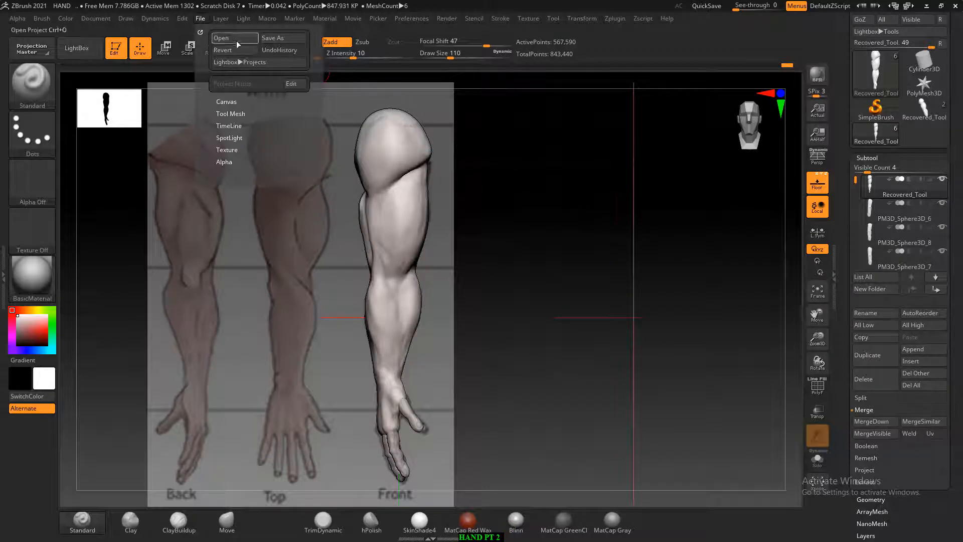
click(276, 37)
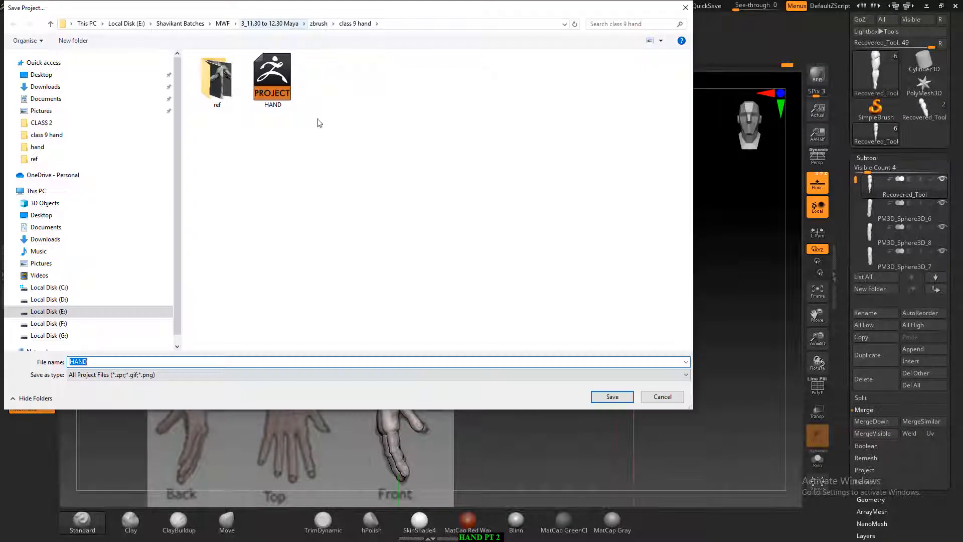
click(118, 361)
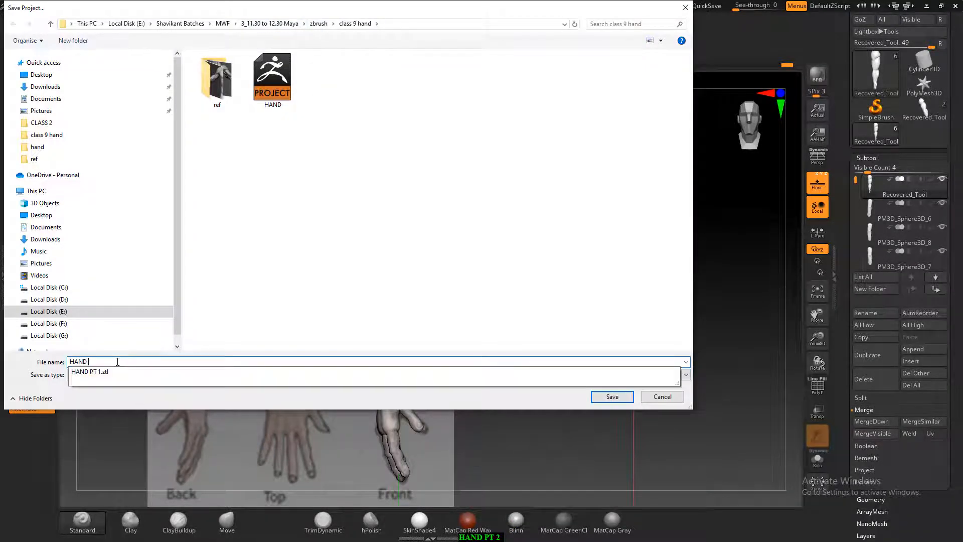
text(pt 2)
key(Return)
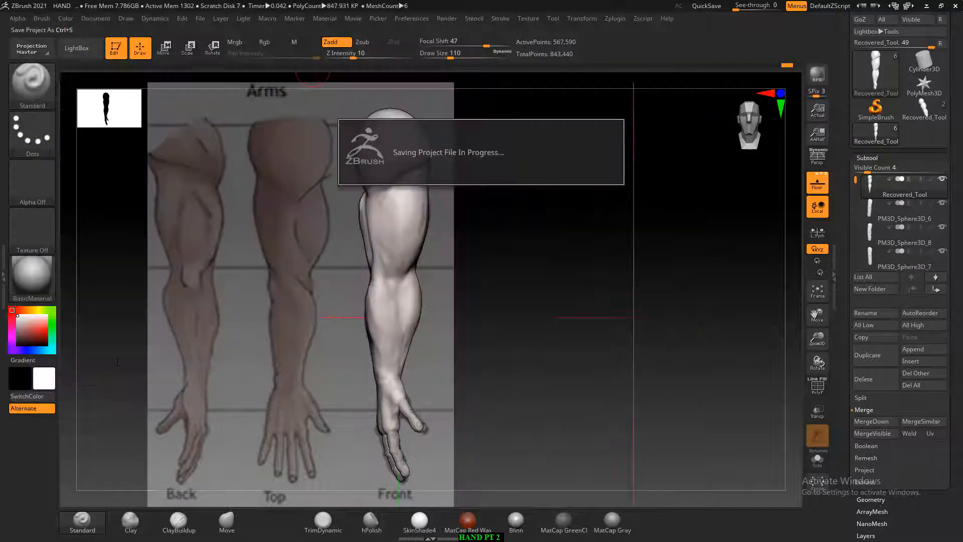
mouse_move(675, 318)
mouse_down()
mouse_move(702, 321)
mouse_move(667, 322)
mouse_move(635, 299)
mouse_move(630, 312)
mouse_move(715, 291)
mouse_up()
click(818, 185)
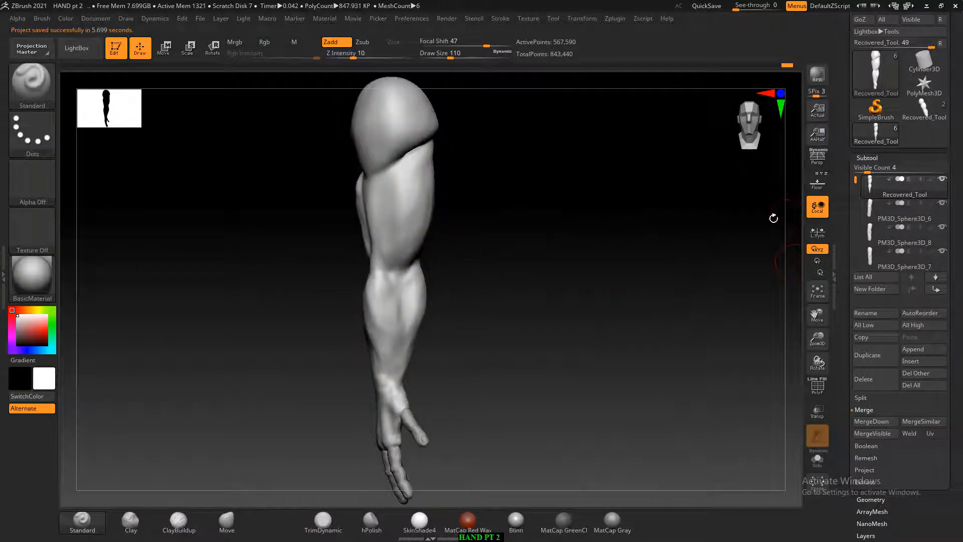